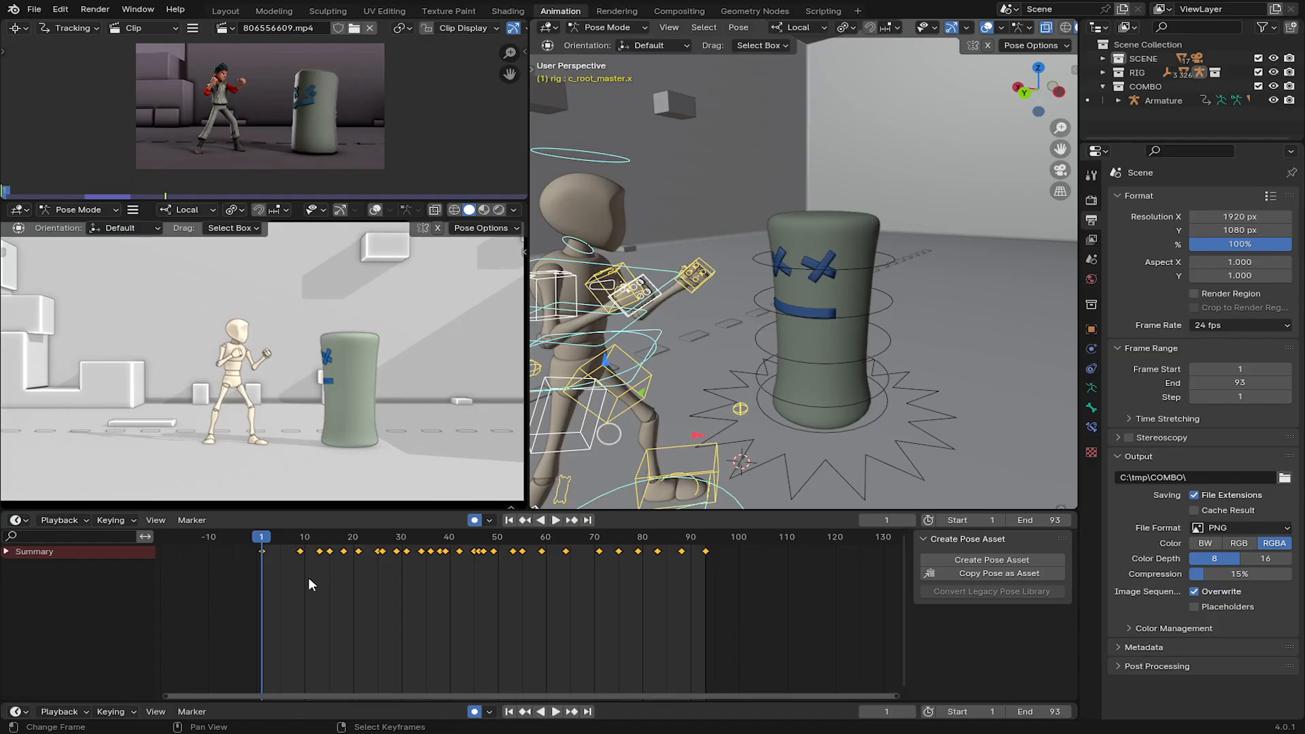
# Check the default keyframe interpolation in the Animation preferences and close the preferences.
pyautogui.scroll(2, 309, 577)
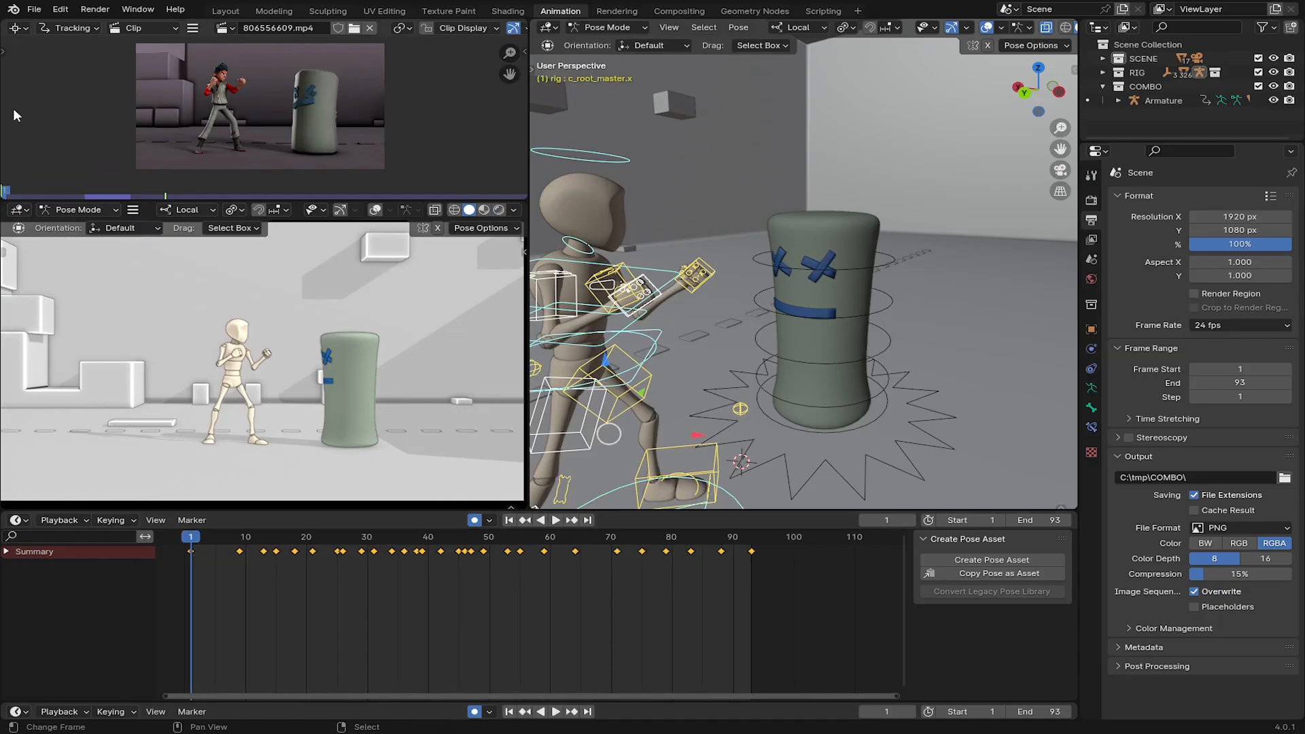
pyautogui.click(61, 9)
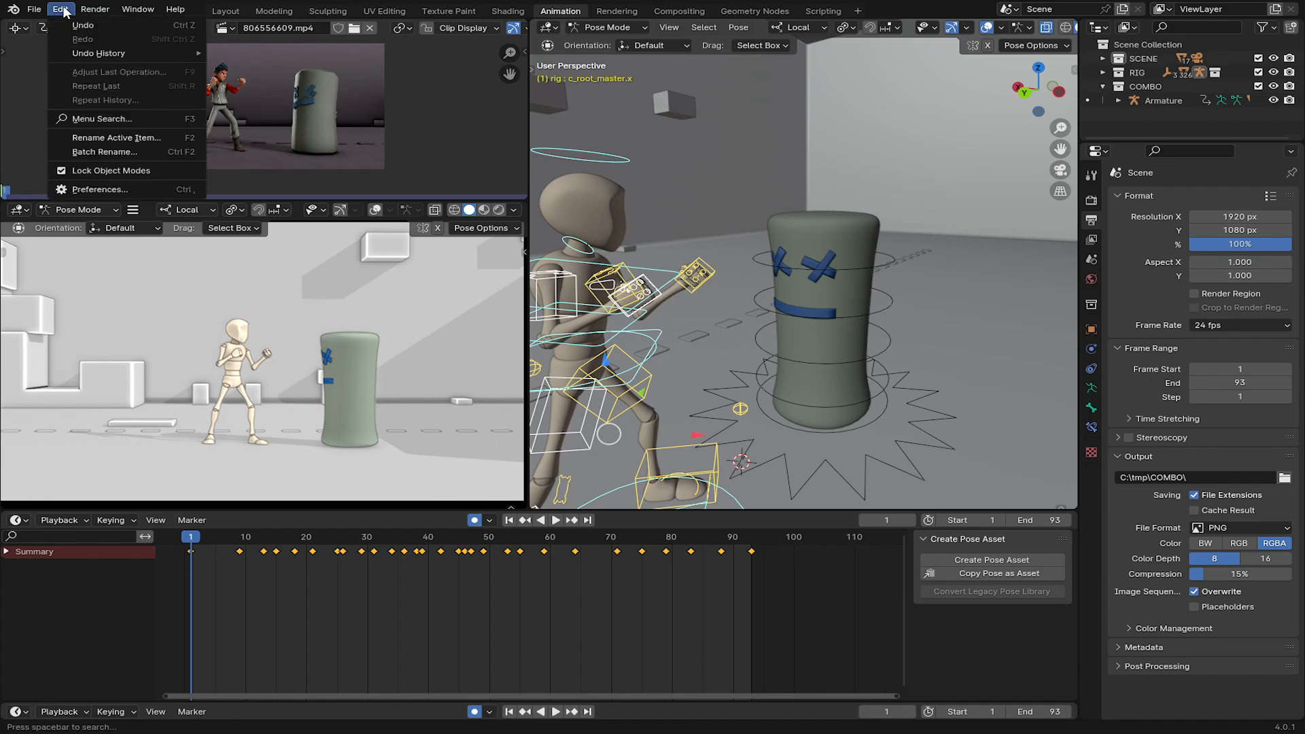
pyautogui.click(105, 193)
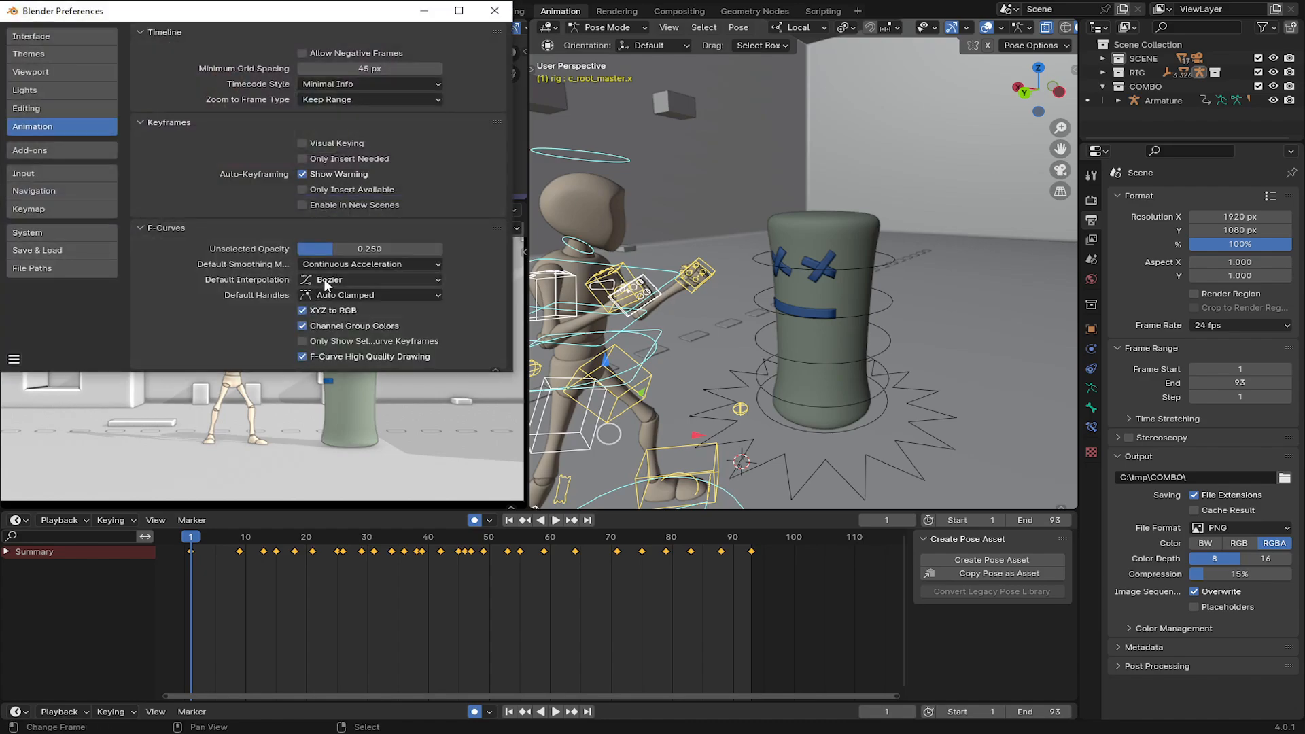
pyautogui.click(495, 10)
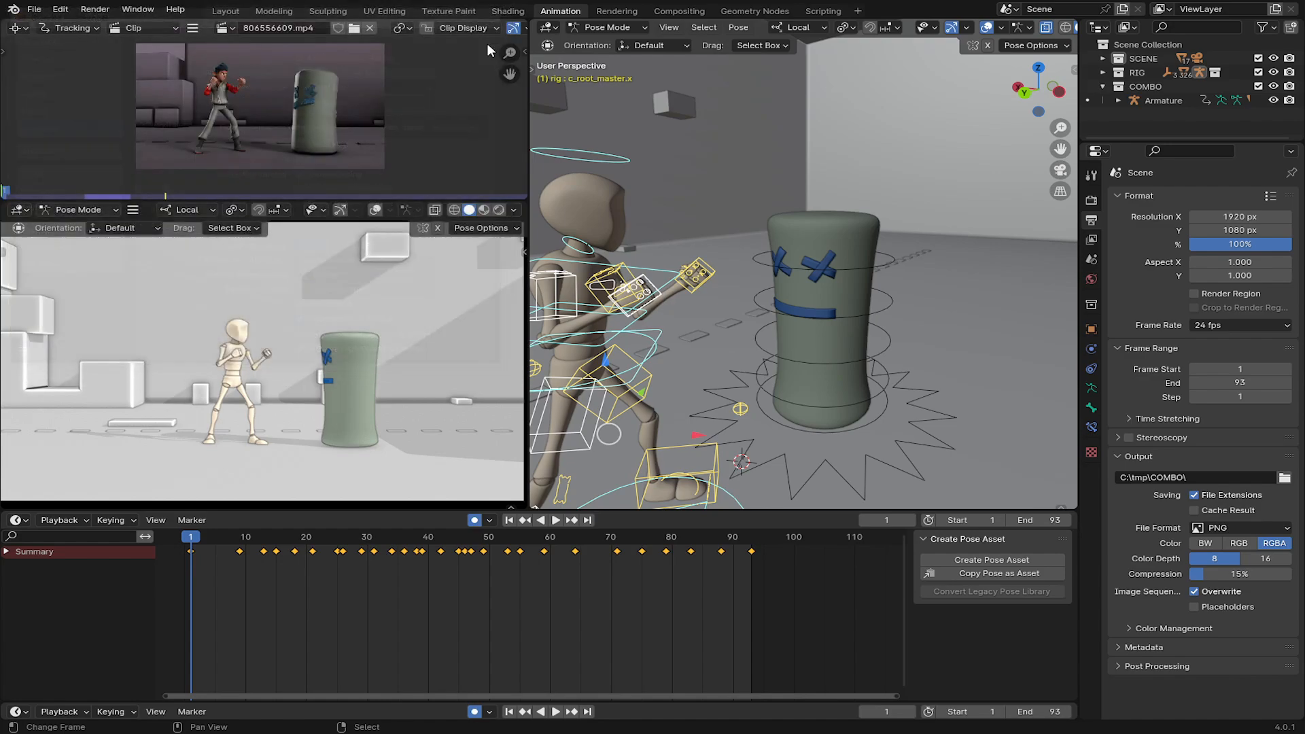
# Show the character rig's curves in the Graph Editor, set all its keyframes to Bezier interpolation and play the animation.
pyautogui.scroll(-6, 700, 305)
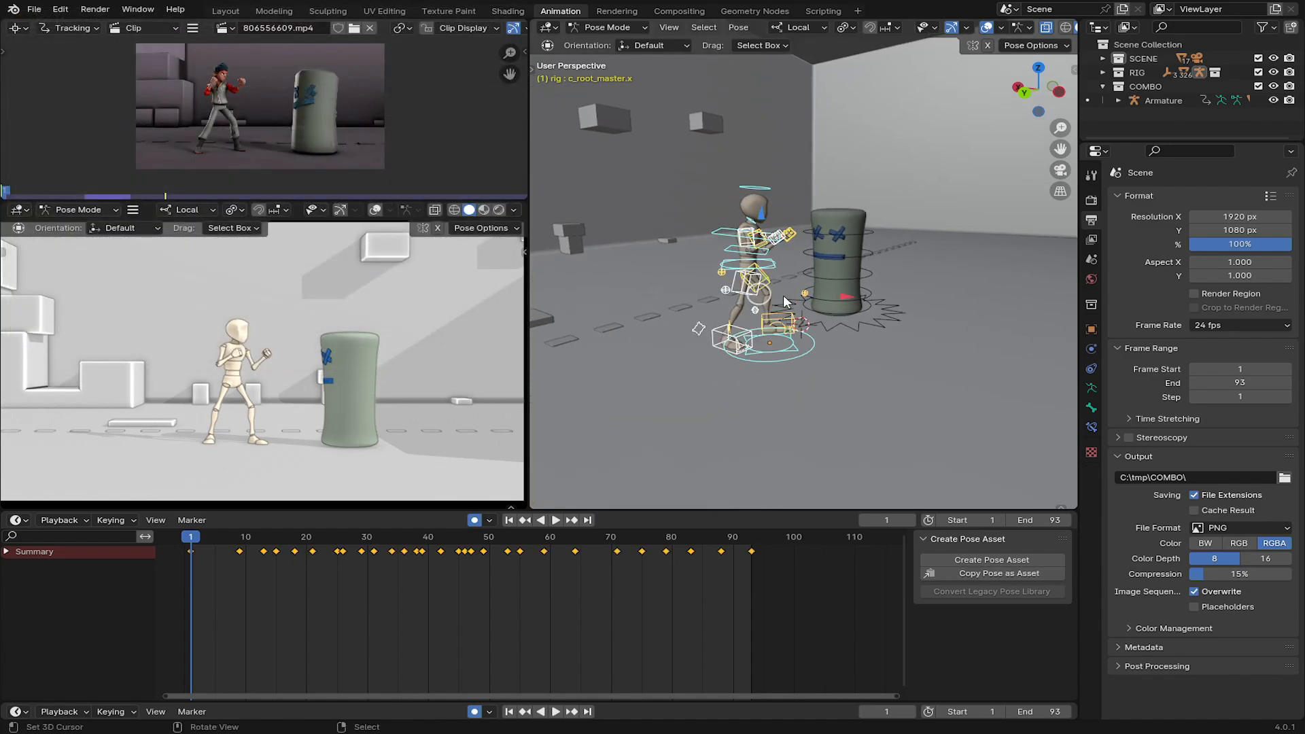
pyautogui.scroll(5, 783, 295)
pyautogui.click(16, 520)
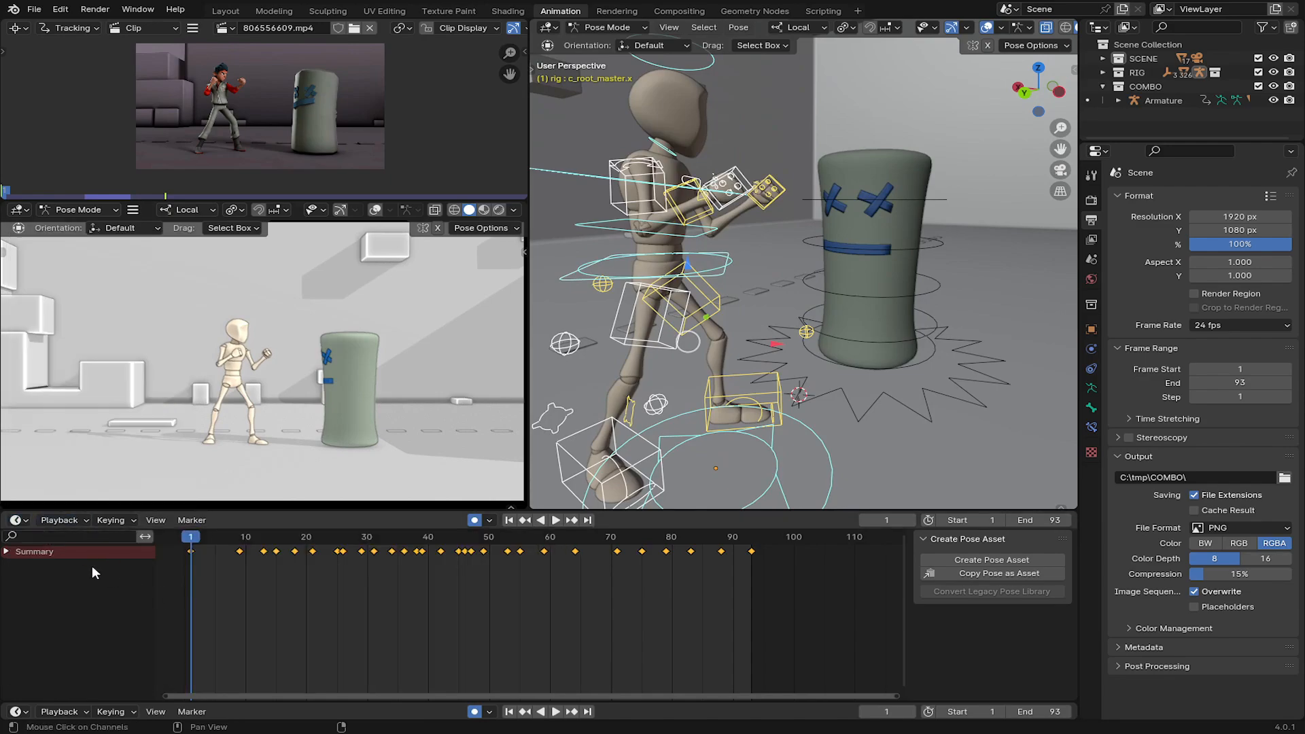
pyautogui.click(16, 520)
pyautogui.click(272, 589)
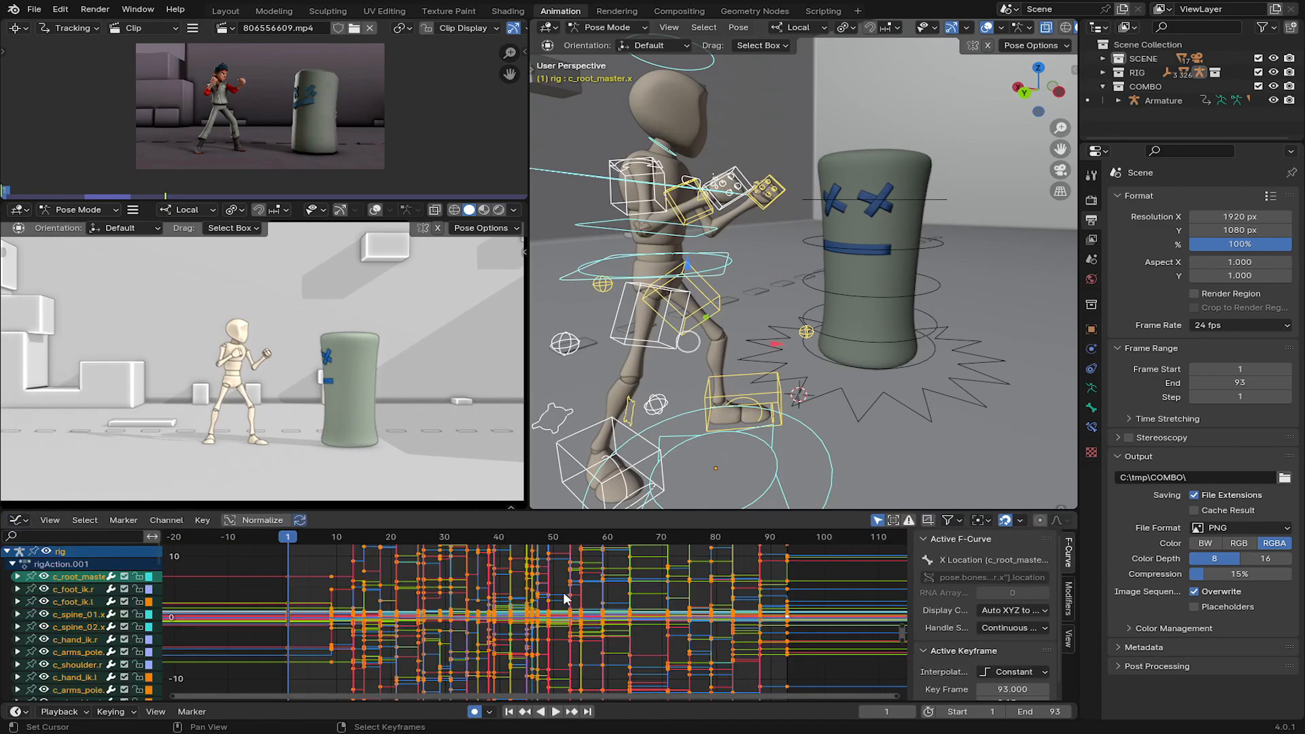
pyautogui.press('t')
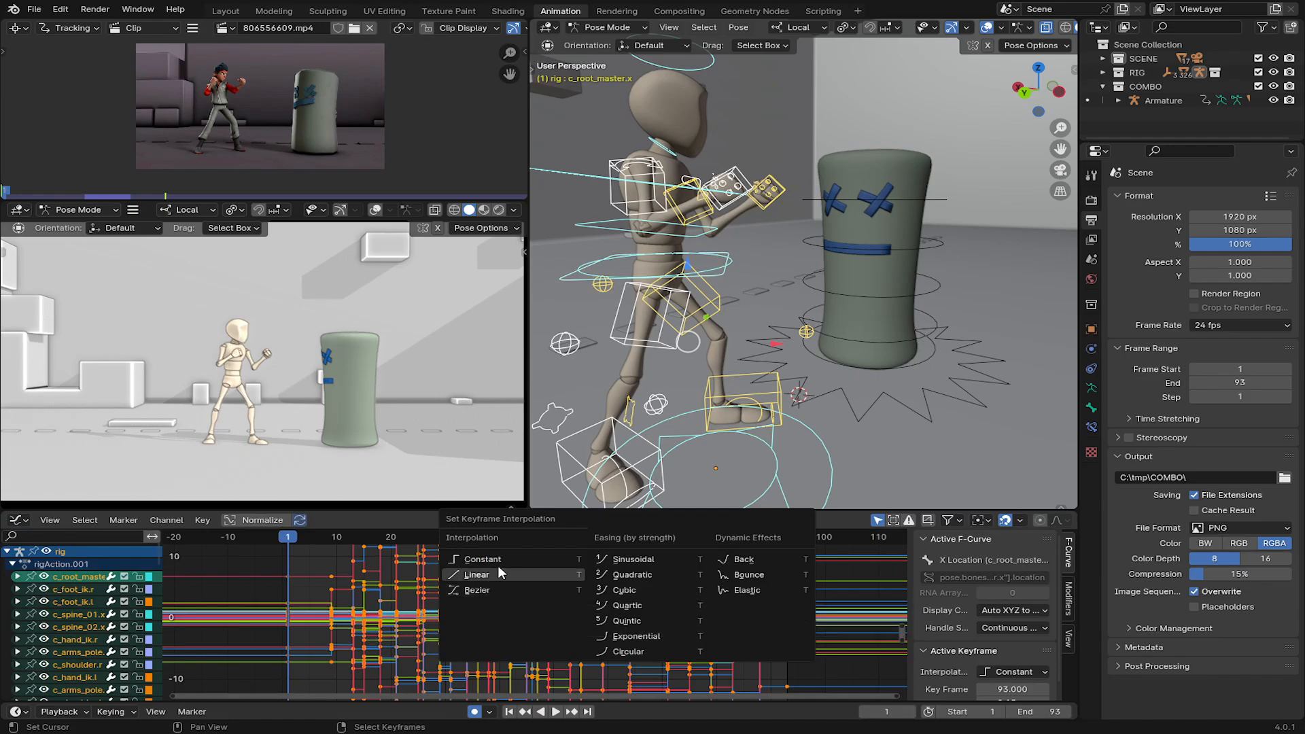
pyautogui.click(477, 591)
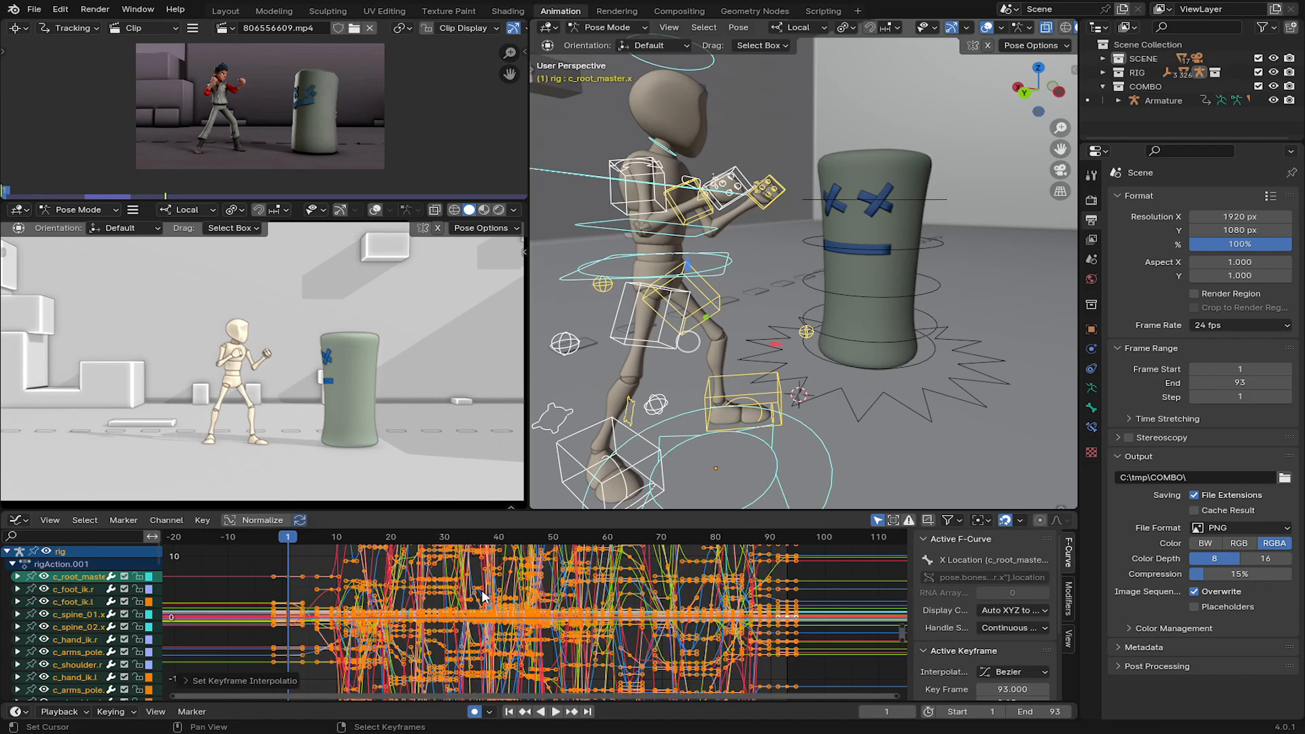
pyautogui.press('space')
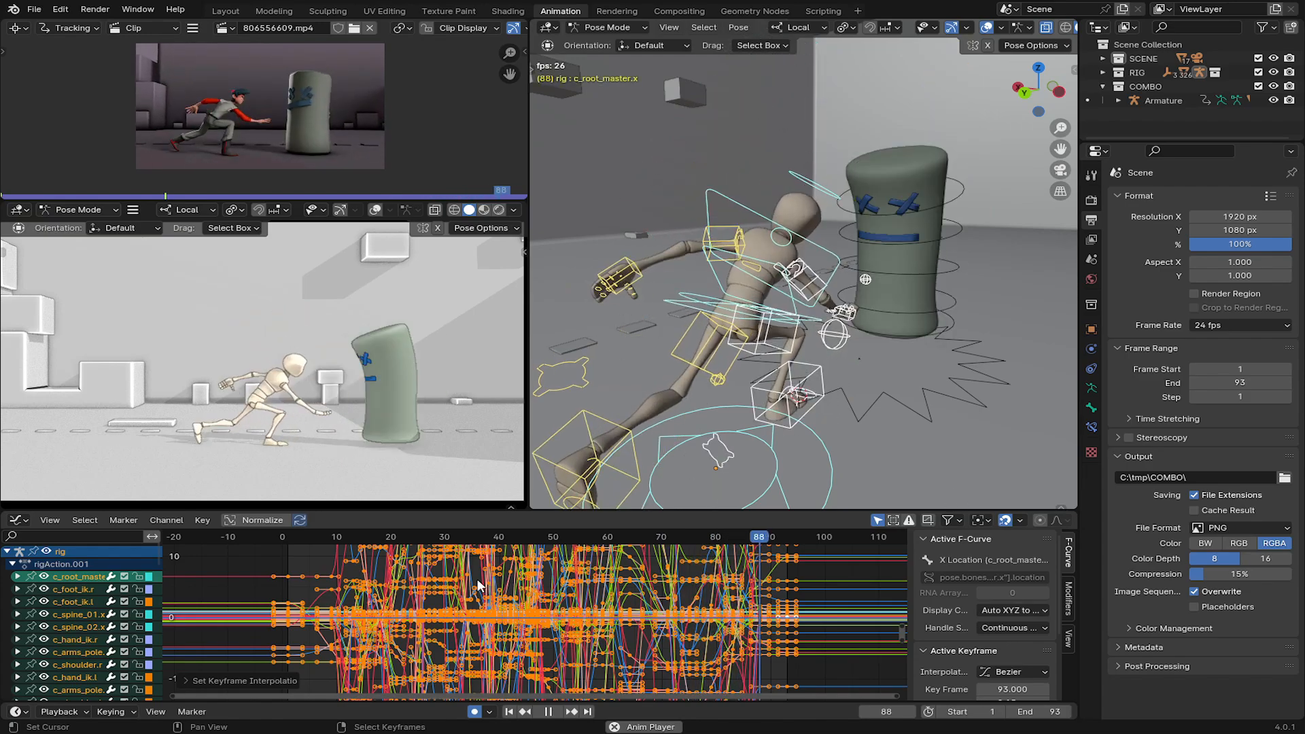
pyautogui.press('space')
# Leave the character rig's Pose Mode, select the punching bag's armature and enter Pose Mode on it.
pyautogui.click(585, 31)
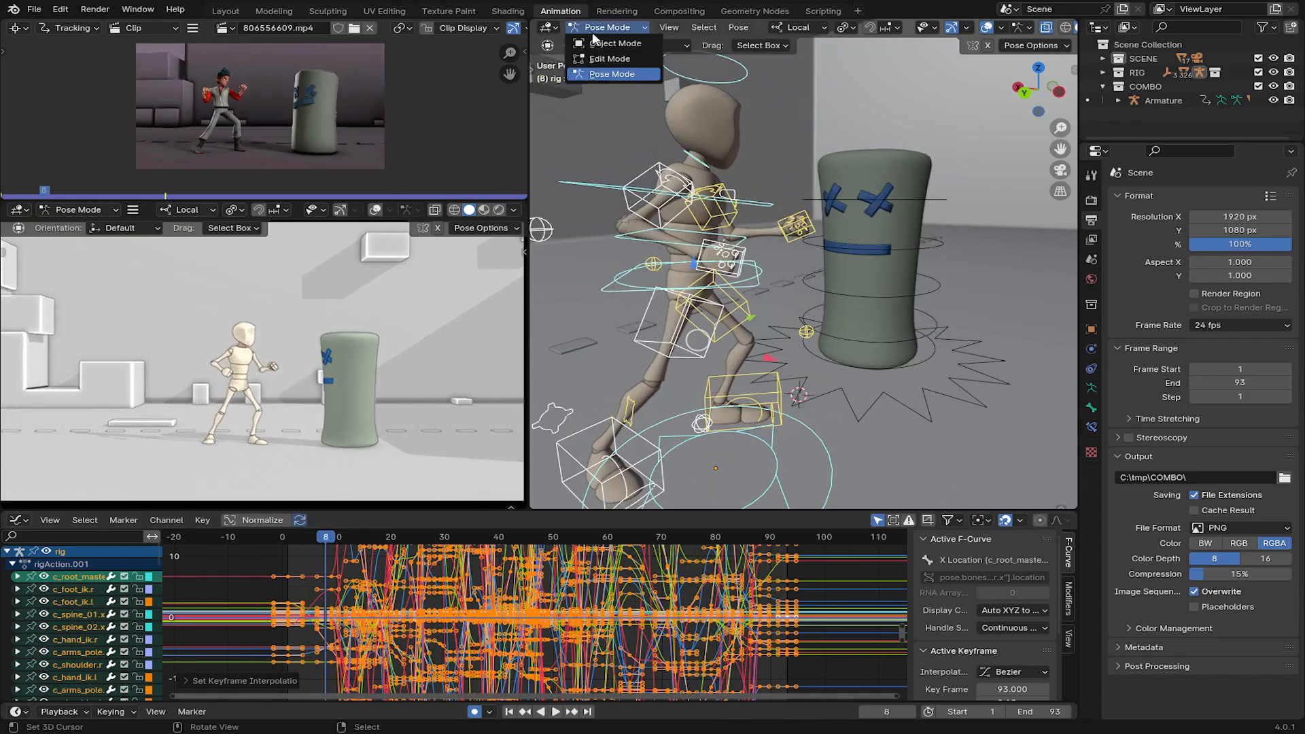
pyautogui.click(612, 44)
pyautogui.click(902, 200)
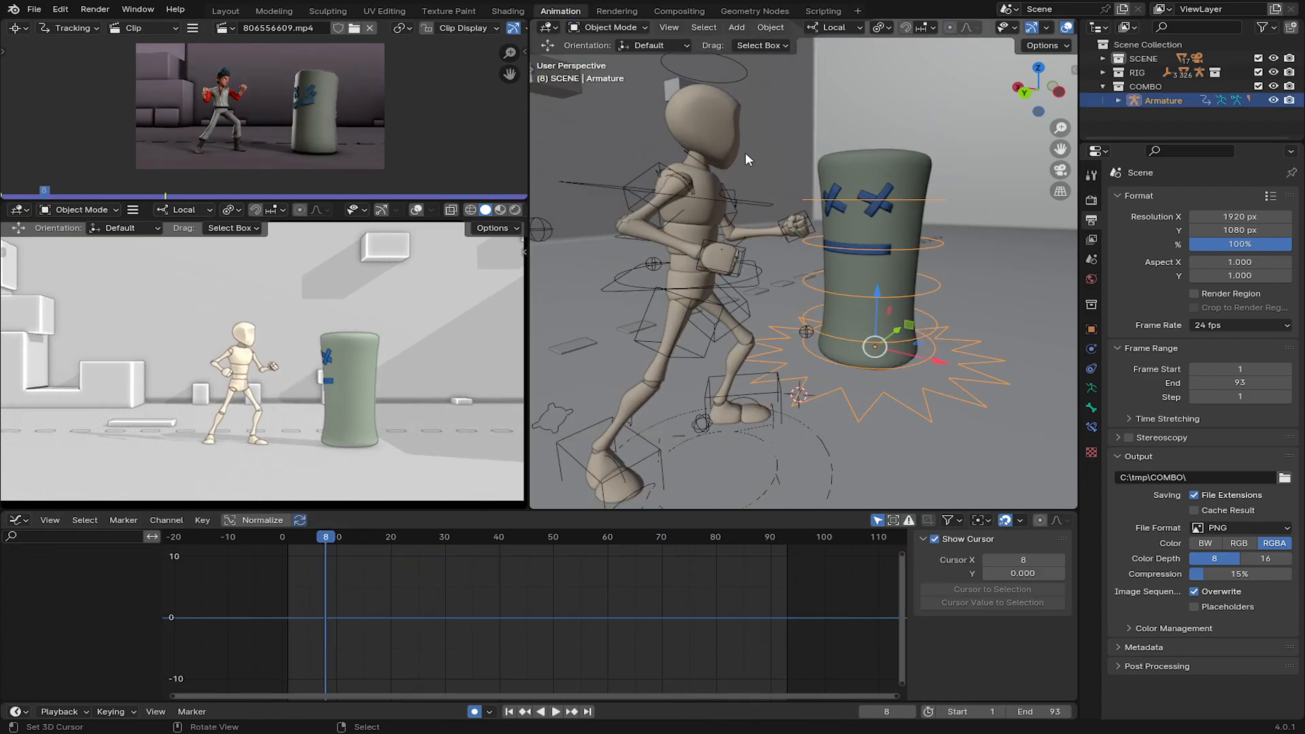
pyautogui.click(614, 70)
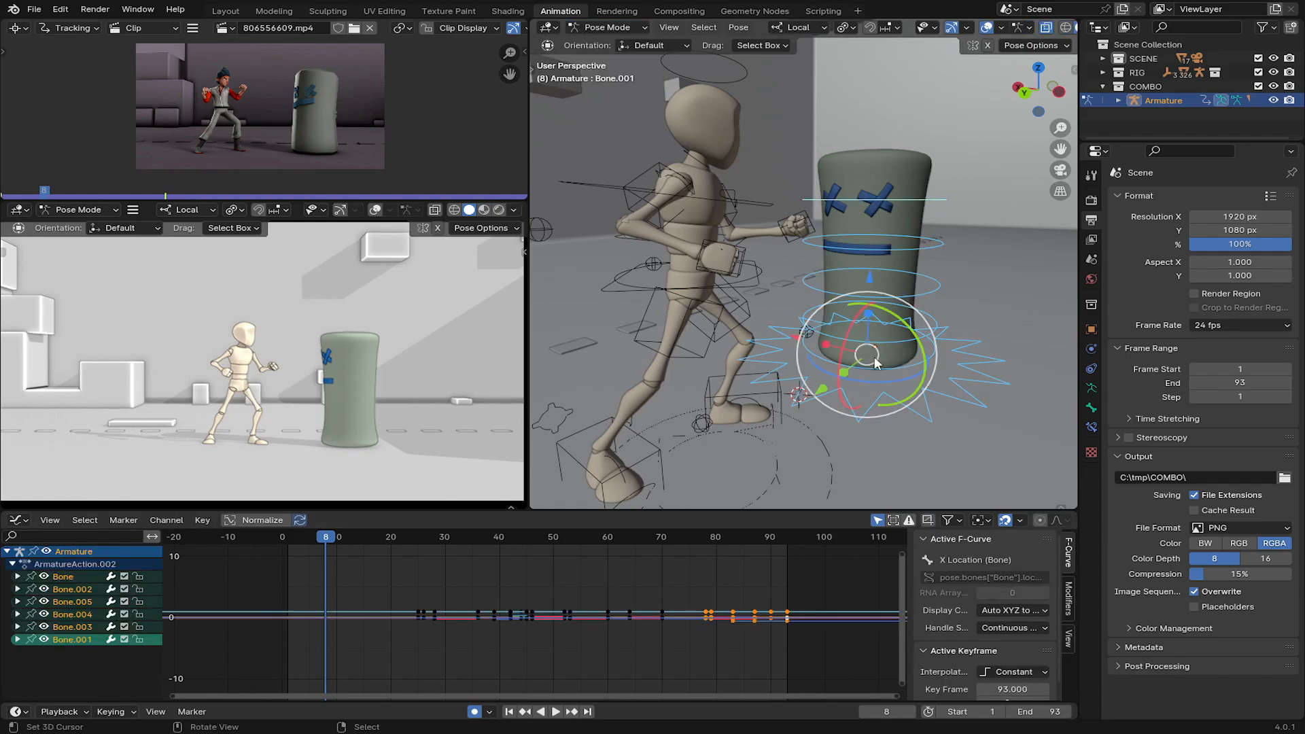
# Set the punching bag armature's keyframes to Bezier interpolation and play back the result.
pyautogui.scroll(10, 530, 606)
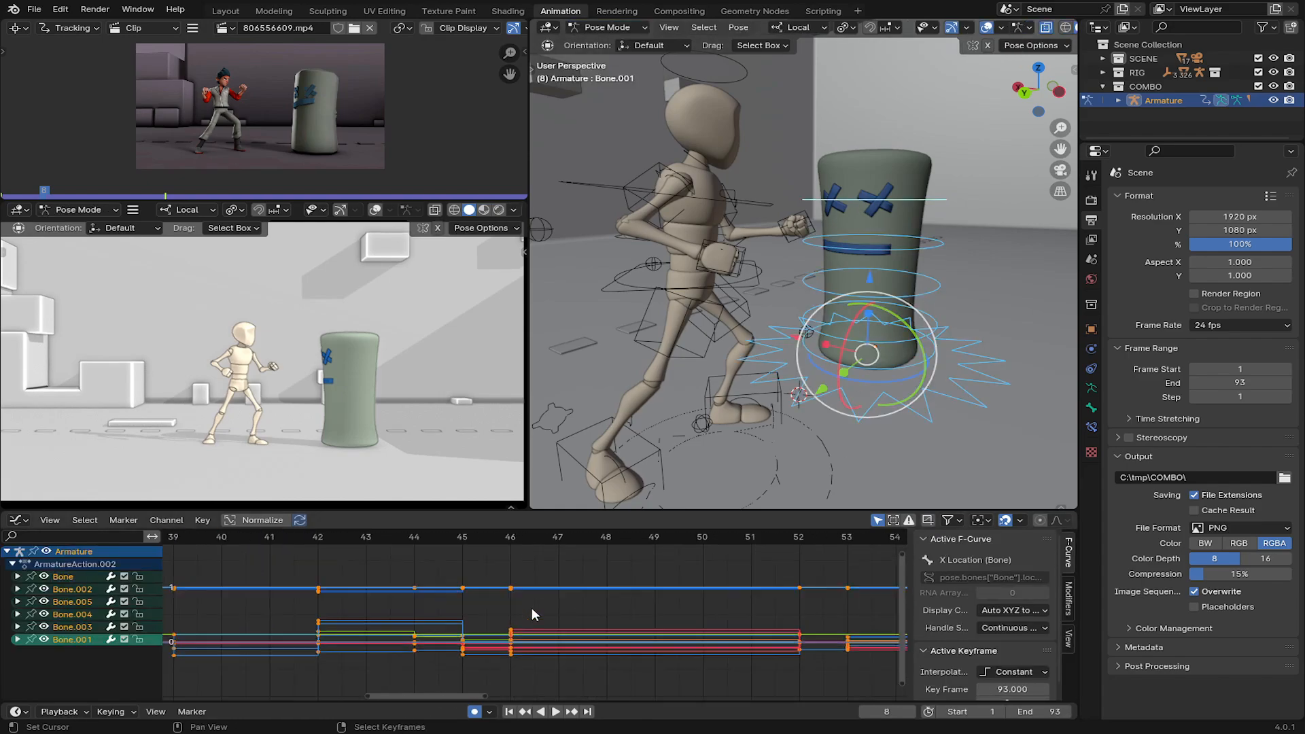
pyautogui.press('t')
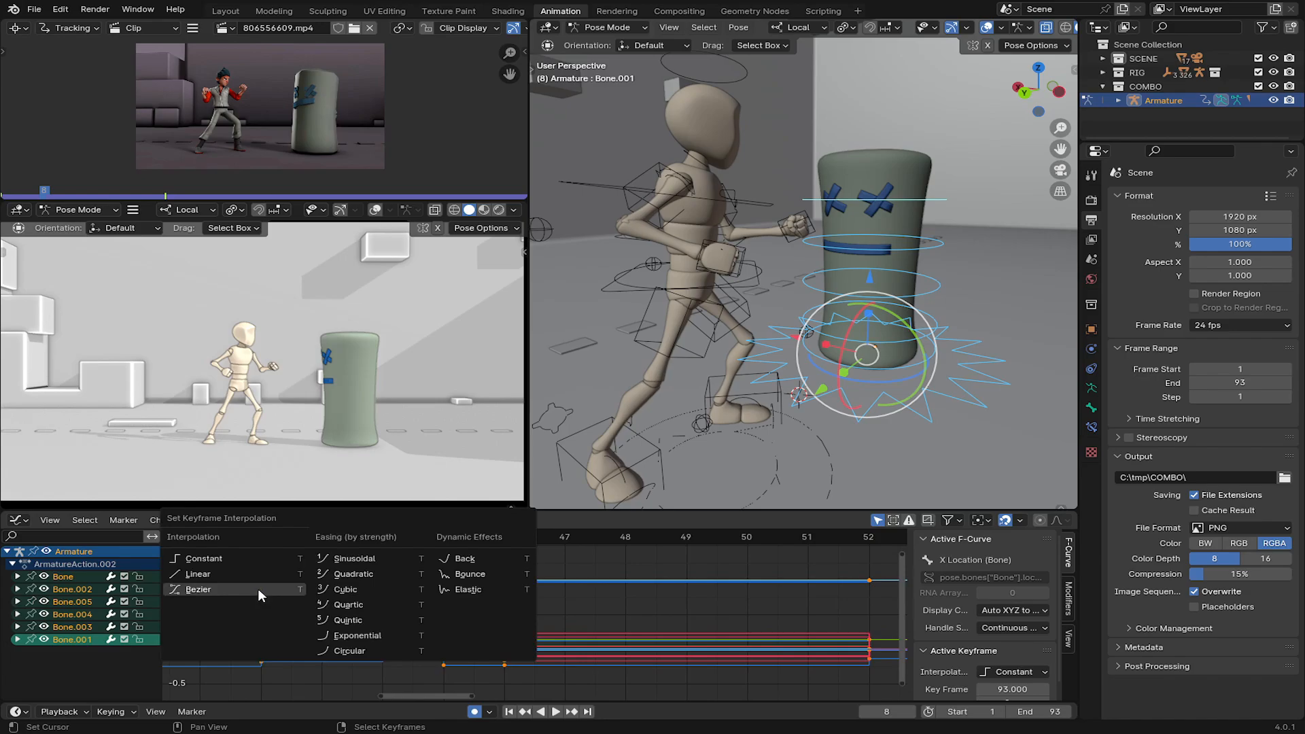
pyautogui.click(259, 588)
pyautogui.press('space')
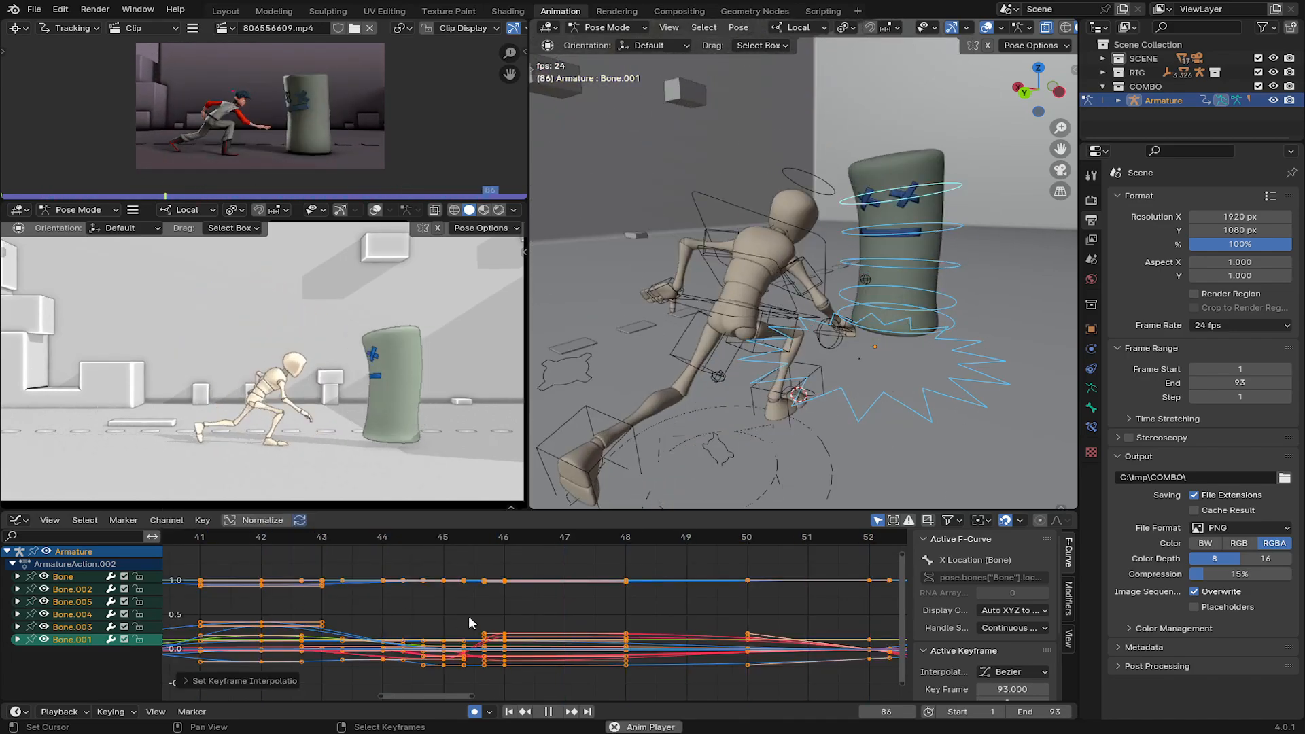
pyautogui.scroll(-3, 468, 617)
pyautogui.scroll(-2, 353, 449)
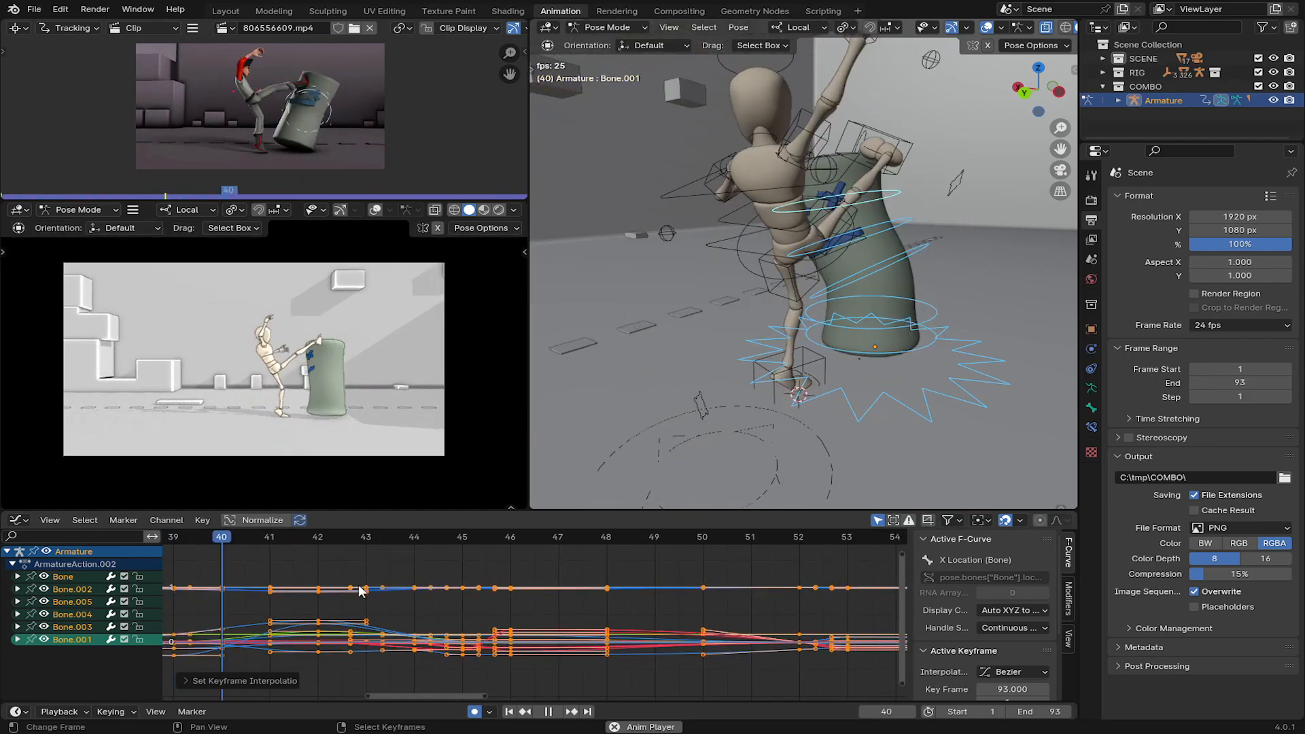
# Return to Object Mode, select the character rig and put it back in Pose Mode.
pyautogui.click(598, 29)
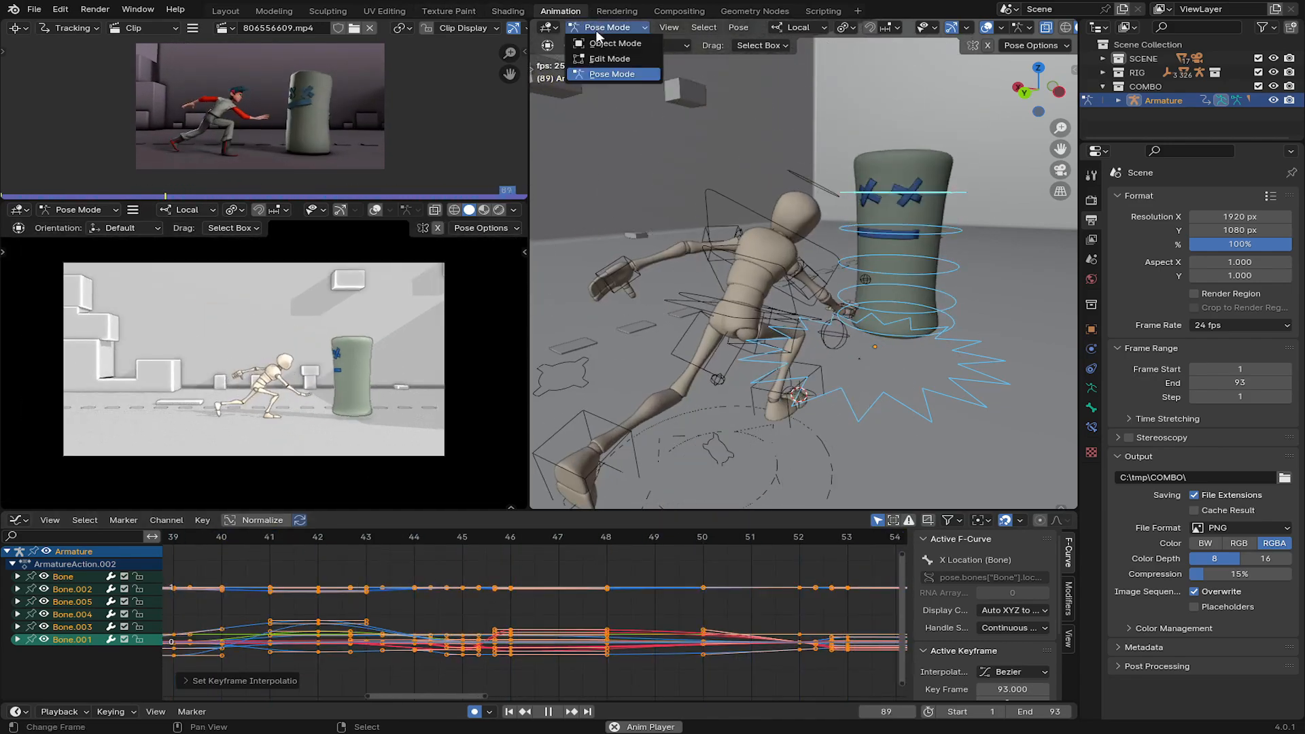
pyautogui.click(613, 43)
pyautogui.click(696, 132)
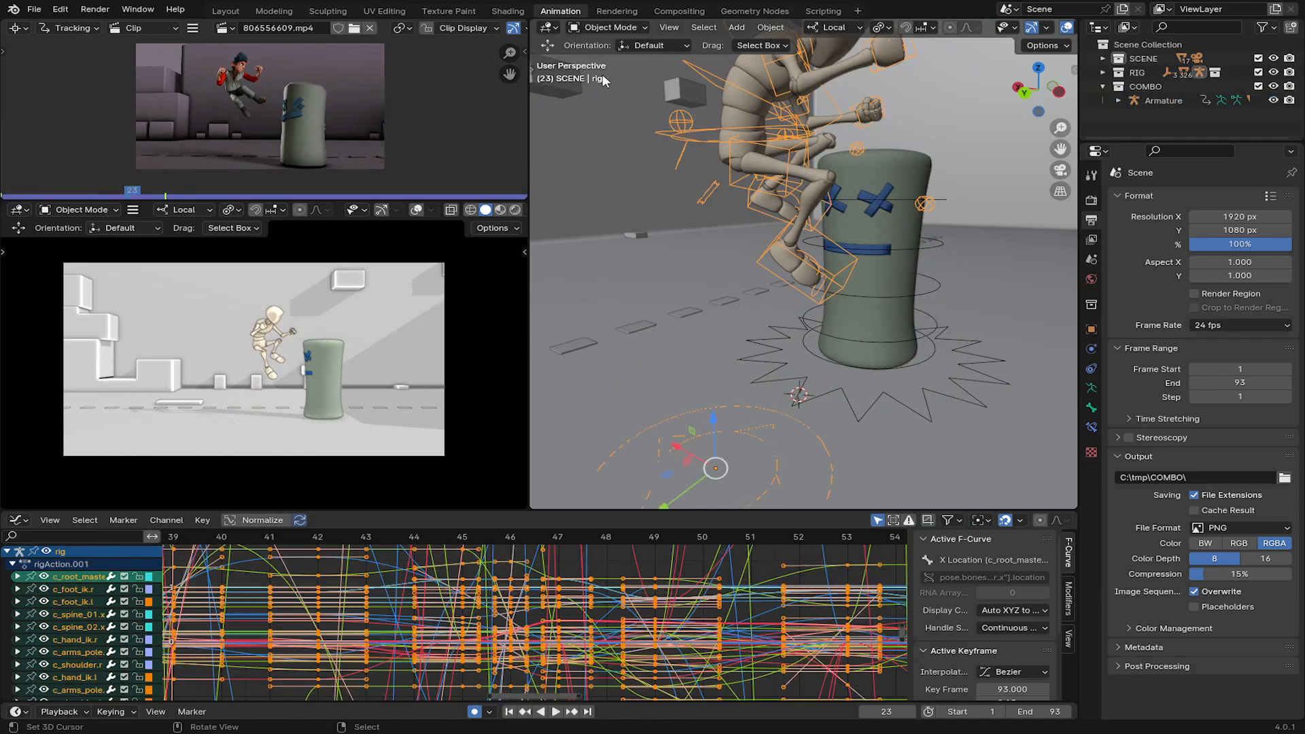
pyautogui.click(598, 27)
pyautogui.click(603, 82)
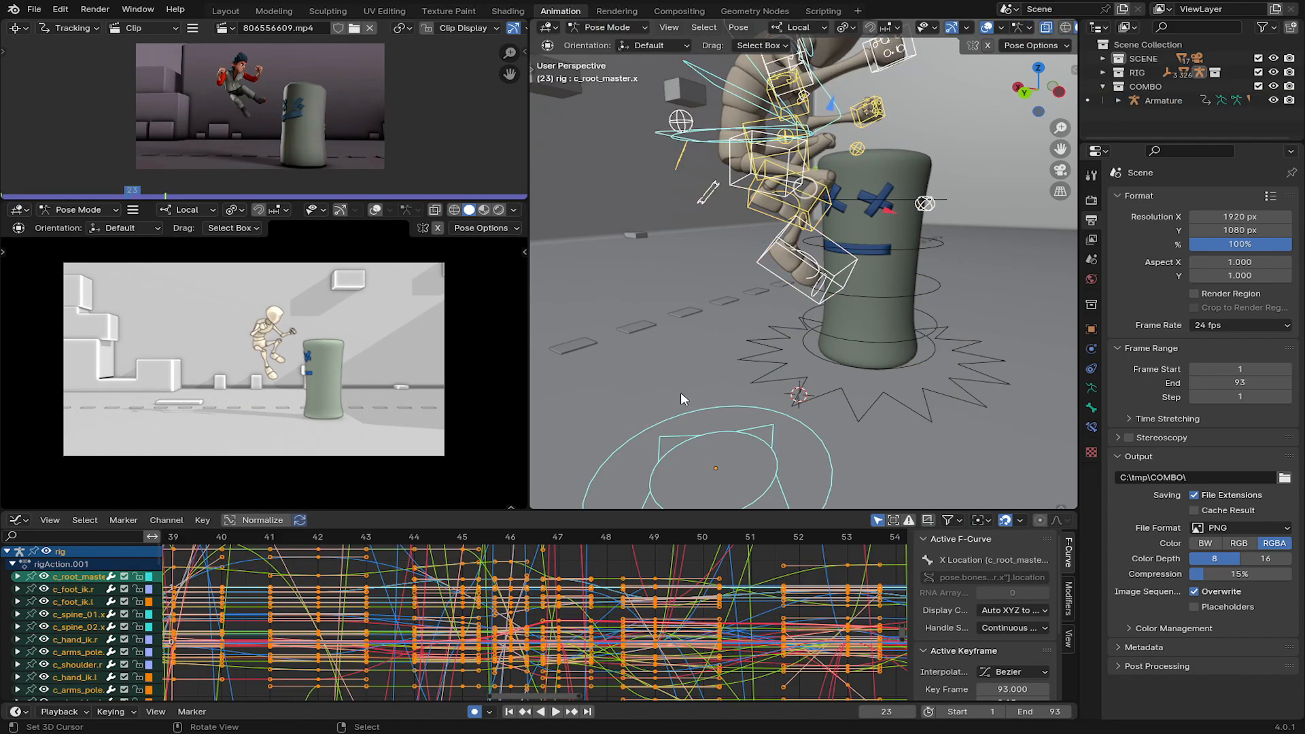
# Play the animation and scrub between frames 48 and 50 to examine the character's rotation.
pyautogui.scroll(-10, 493, 627)
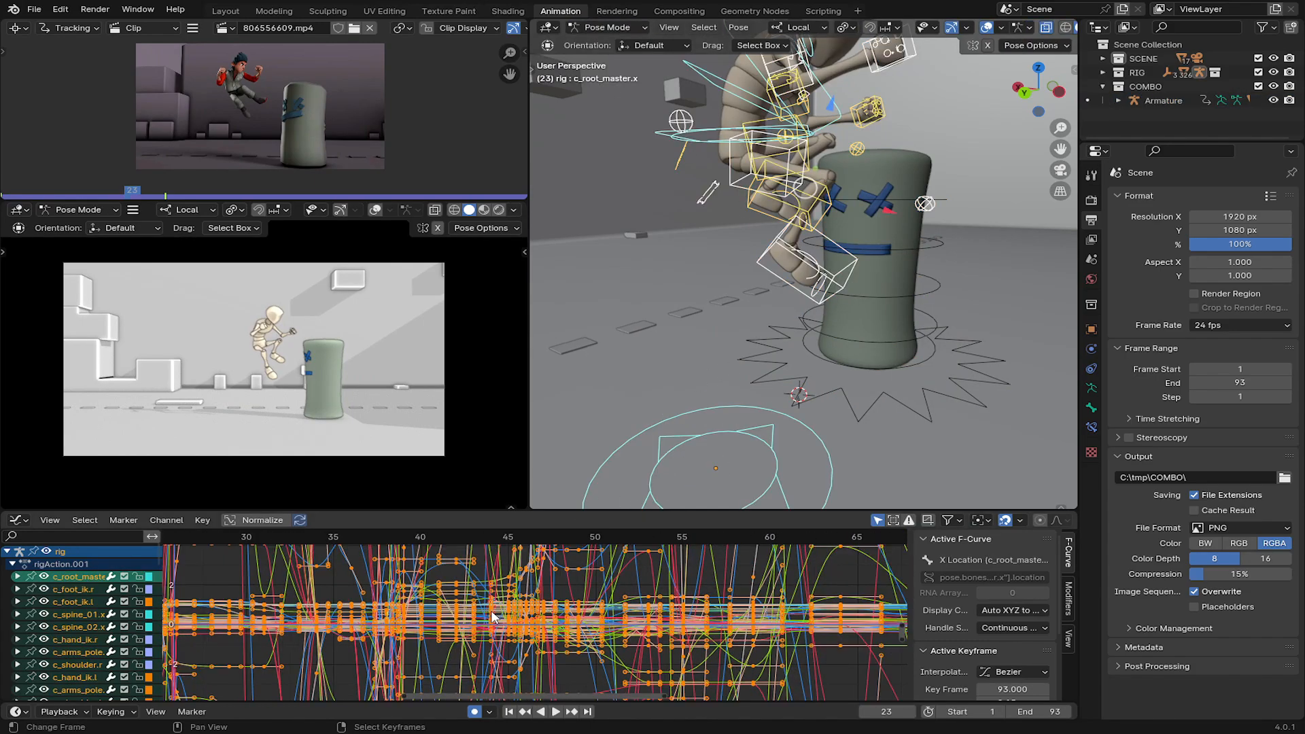
pyautogui.scroll(-1, 492, 627)
pyautogui.press('space')
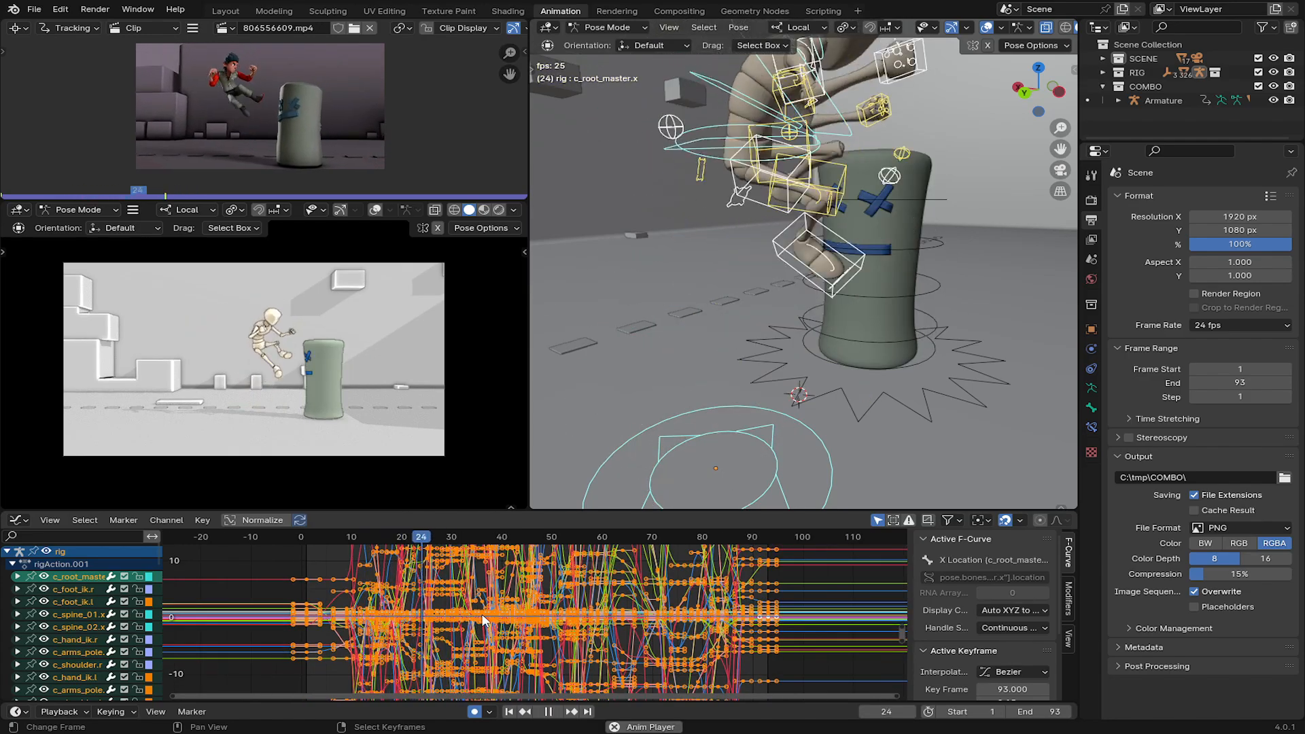
pyautogui.press('space')
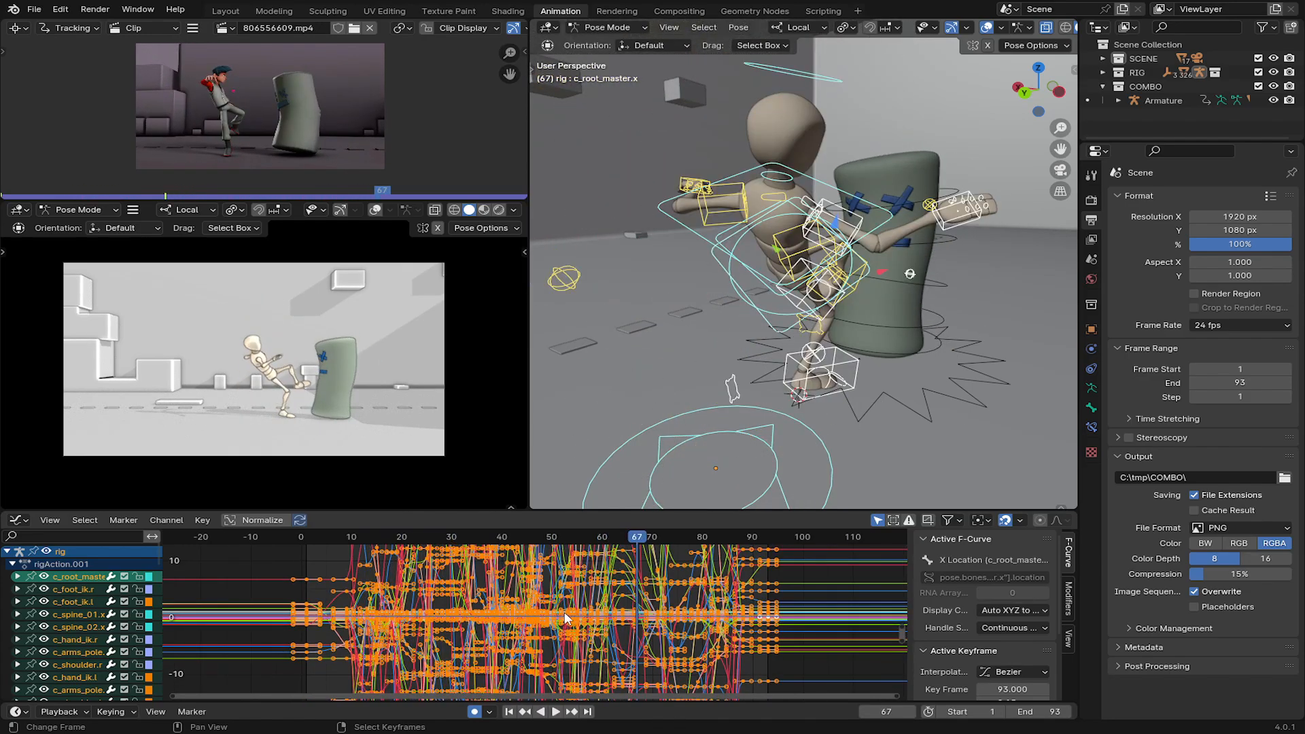
pyautogui.moveTo(625, 598); pyautogui.dragTo(543, 604)
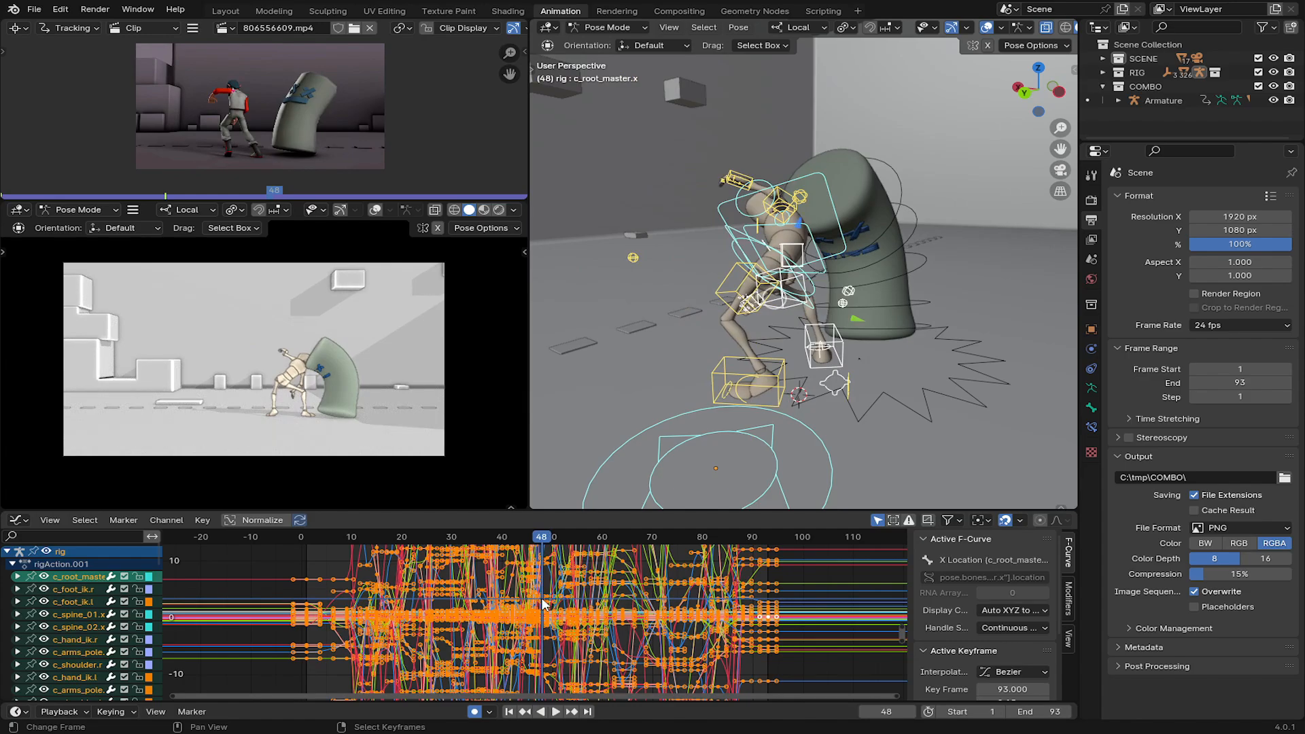
pyautogui.moveTo(544, 603); pyautogui.dragTo(550, 602)
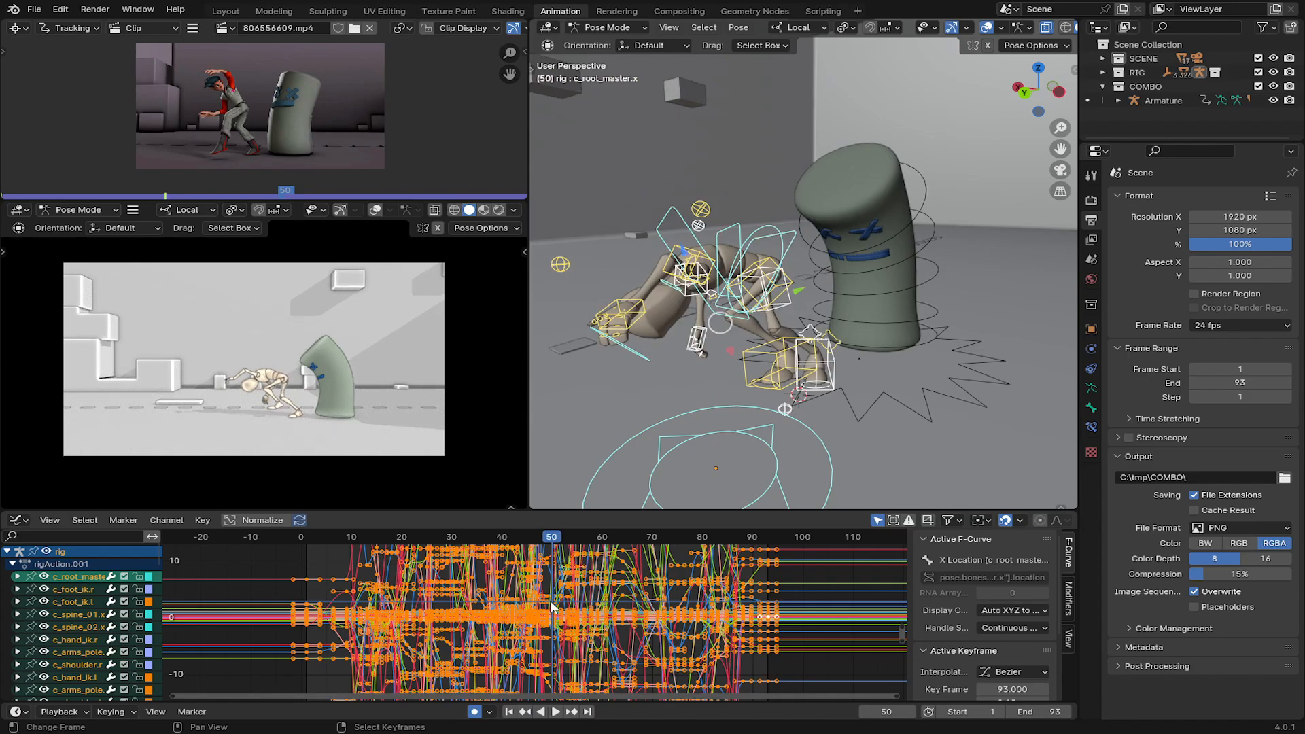
# Apply the Discontinuity (Euler) Filter to the character rig's curves and play the animation to check it.
pyautogui.press('F3')
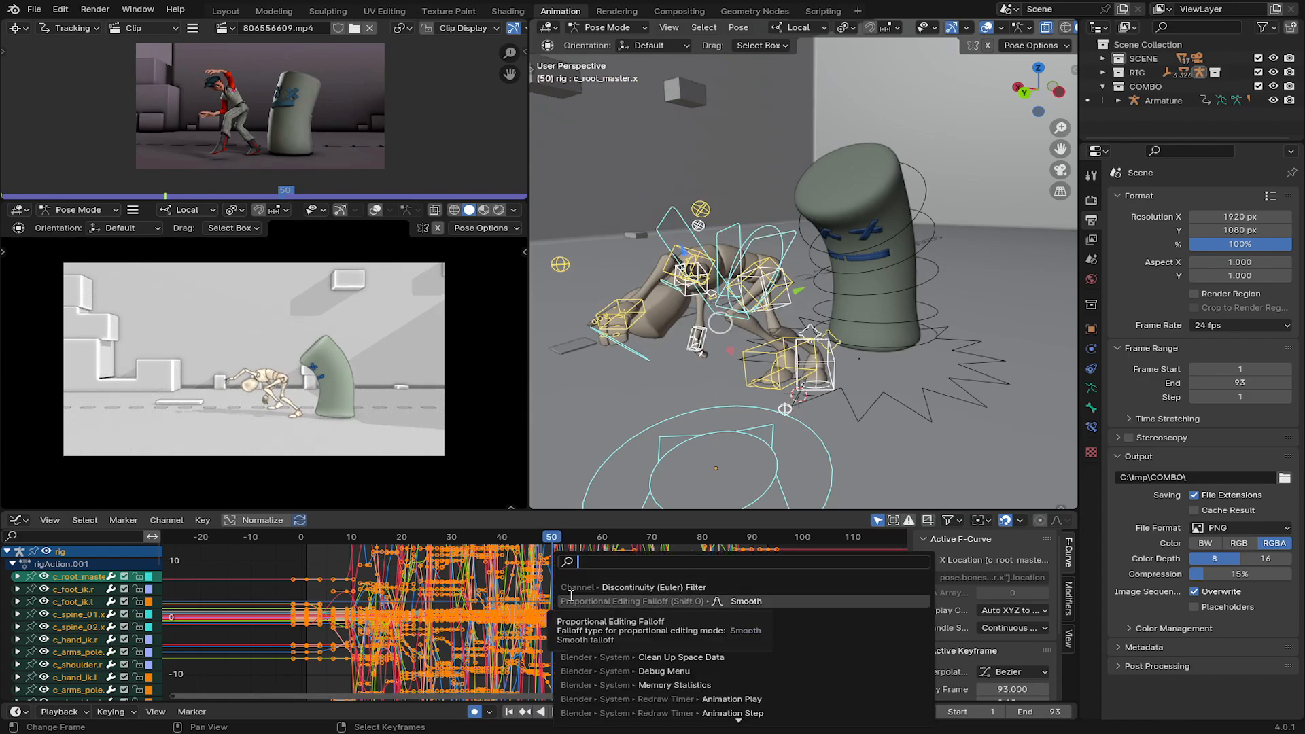
pyautogui.write('filte')
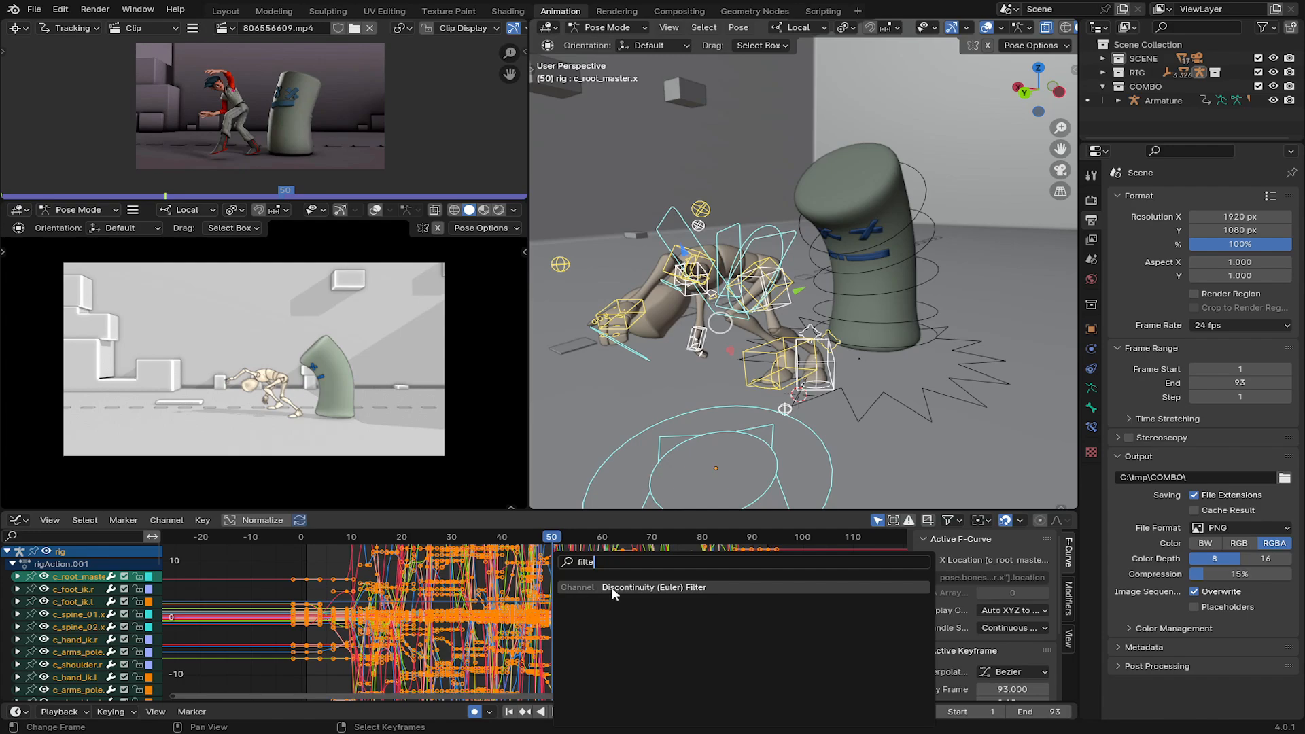
pyautogui.click(613, 589)
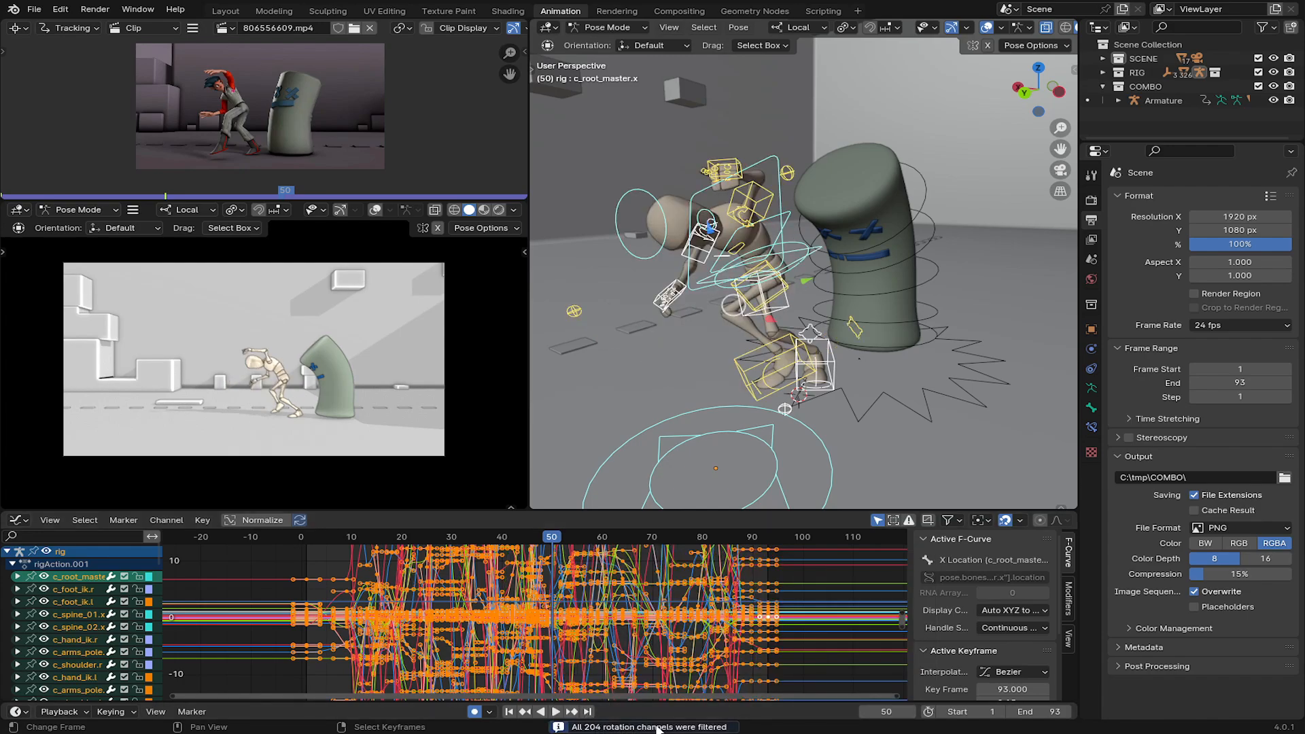
pyautogui.press('space')
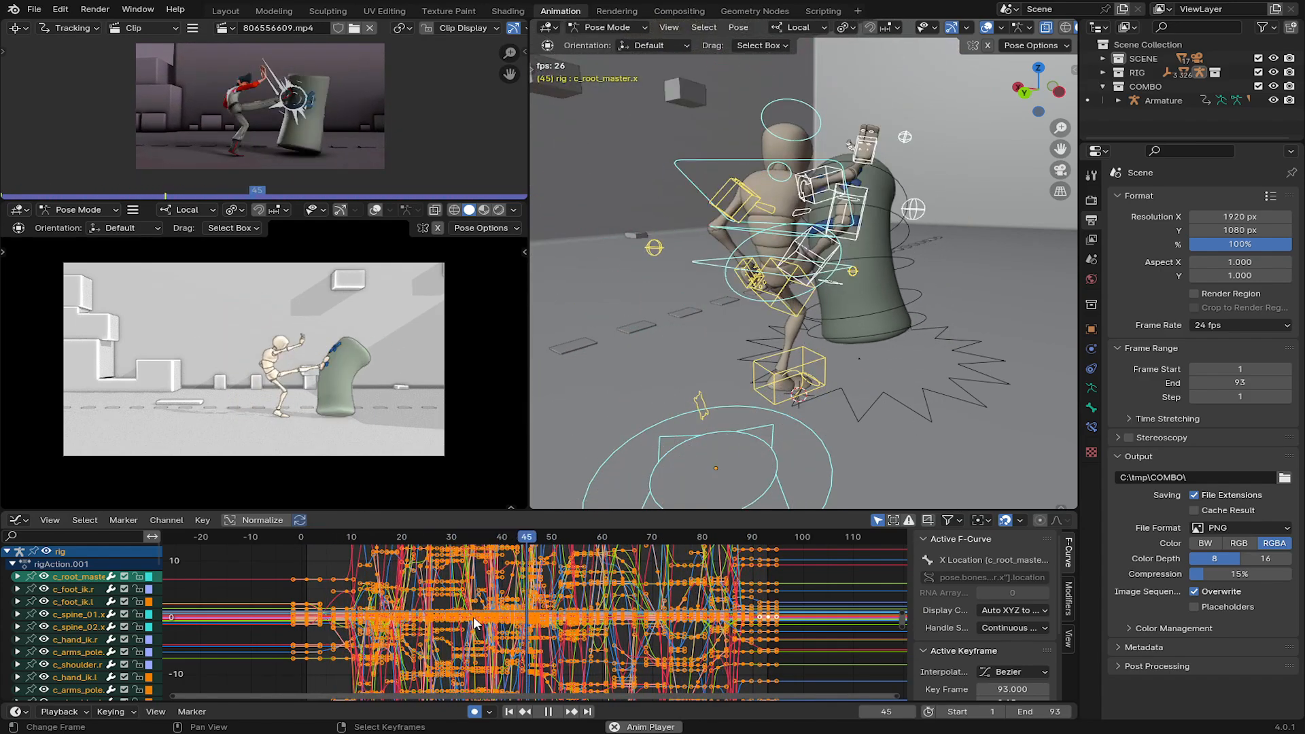
pyautogui.press('space')
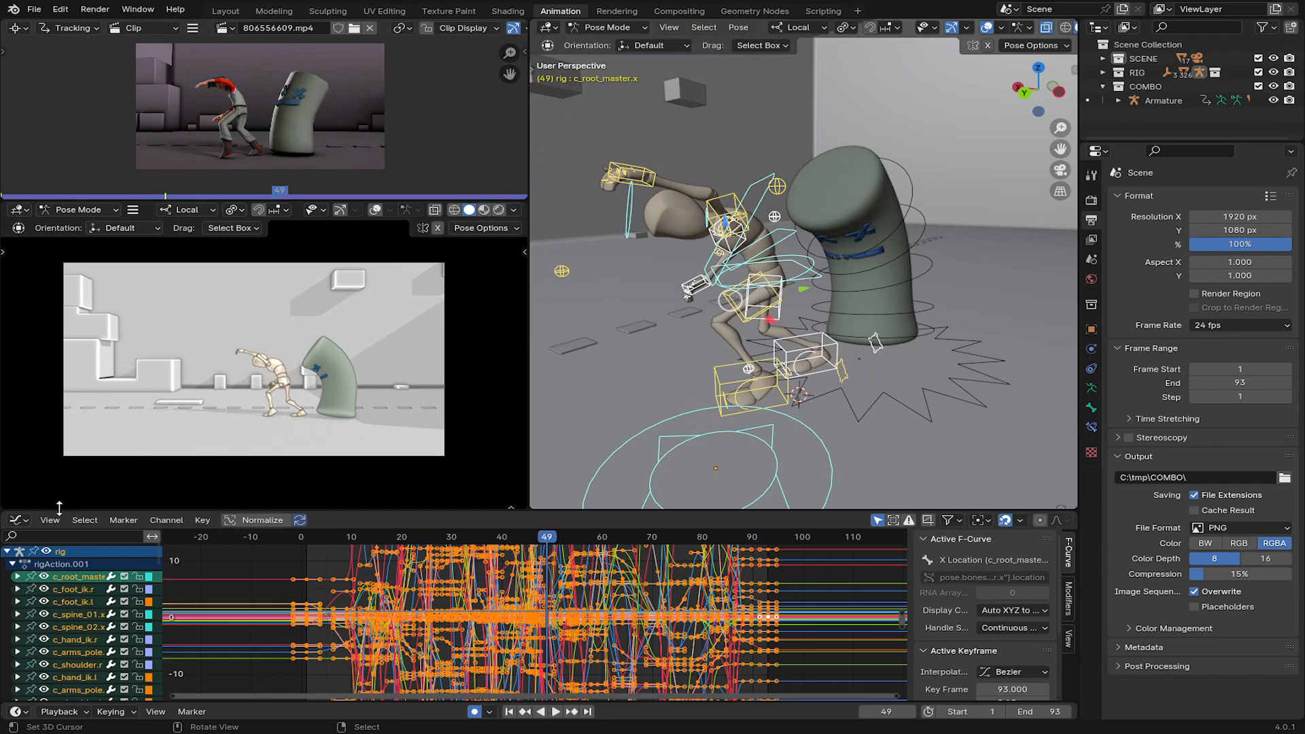
# Switch the Graph Editor back to the Timeline and return the playhead to frame 1.
pyautogui.click(18, 522)
pyautogui.click(221, 573)
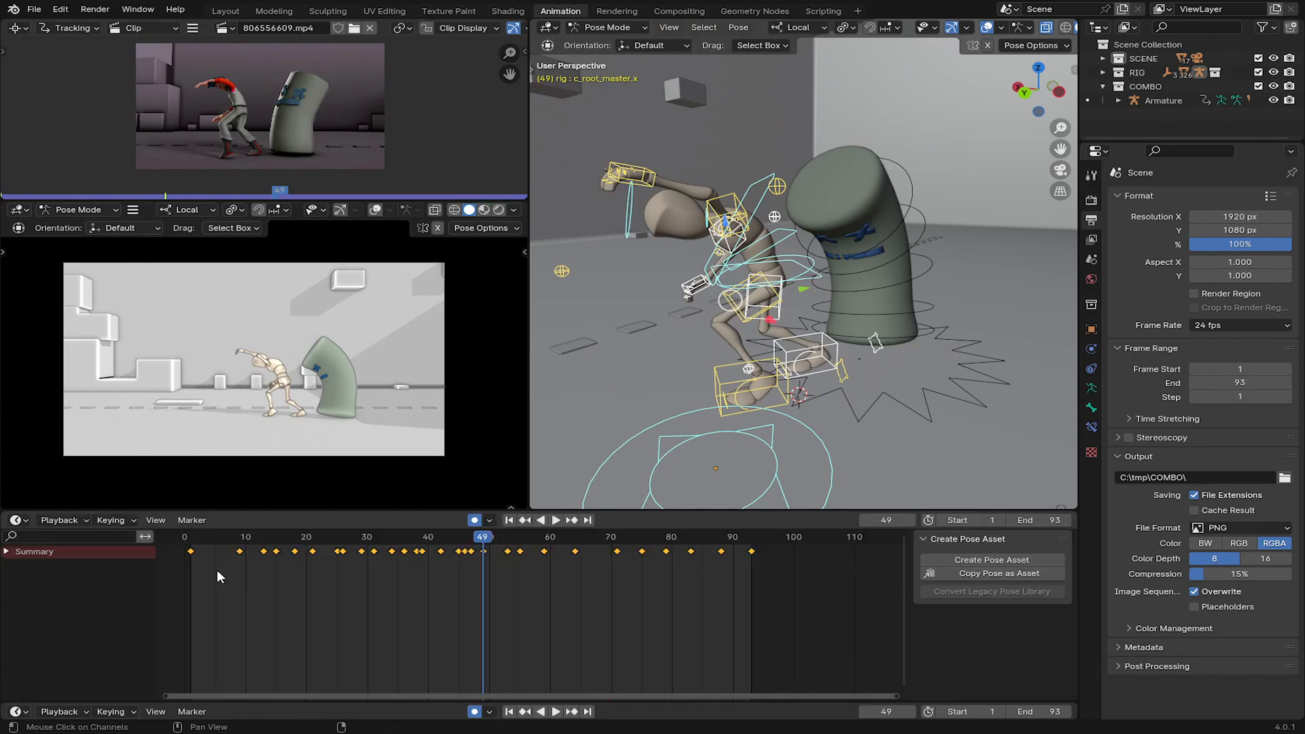
pyautogui.moveTo(564, 128); pyautogui.dragTo(602, 342, button='middle')
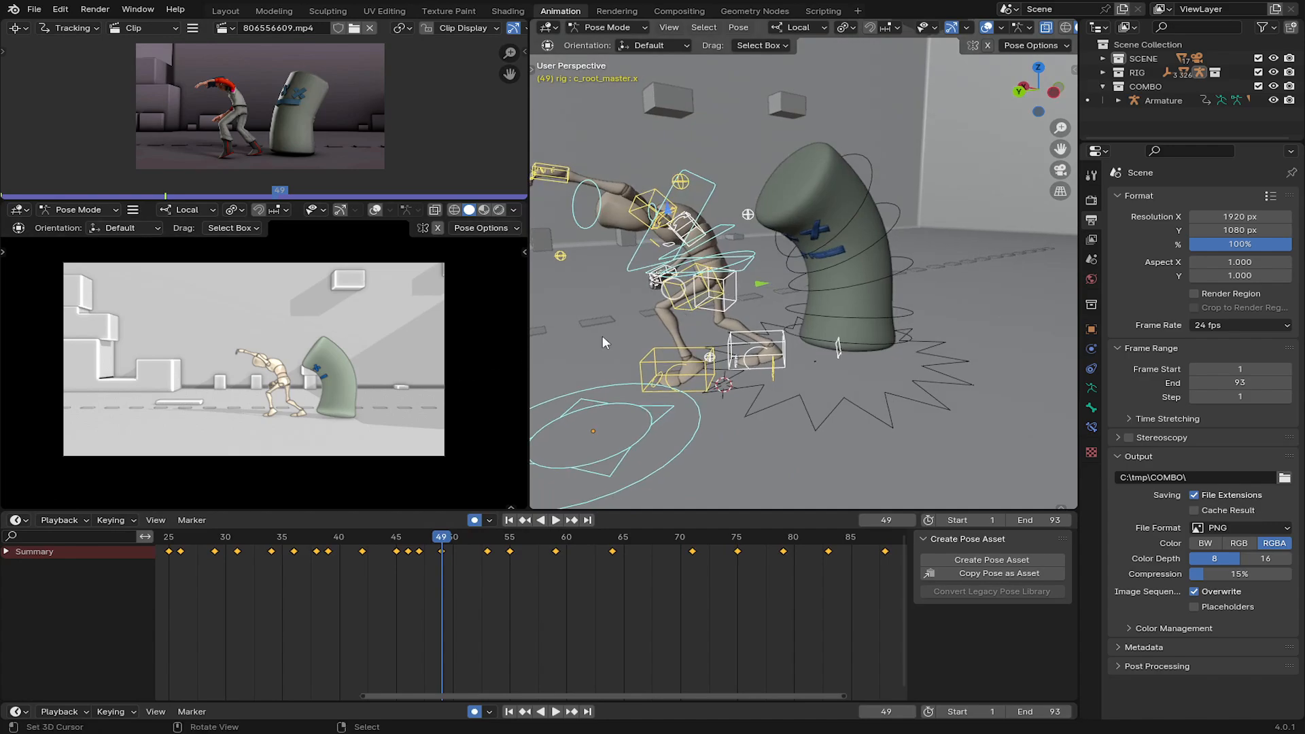
pyautogui.moveTo(619, 287); pyautogui.dragTo(564, 140, button='middle')
pyautogui.moveTo(267, 602); pyautogui.dragTo(757, 578, button='middle')
pyautogui.moveTo(435, 555); pyautogui.dragTo(387, 554)
pyautogui.press('space')
pyautogui.press('space')
# Reframe the character in both viewports and save the file COMBO FIGHT1.blend.
pyautogui.scroll(4, 302, 386)
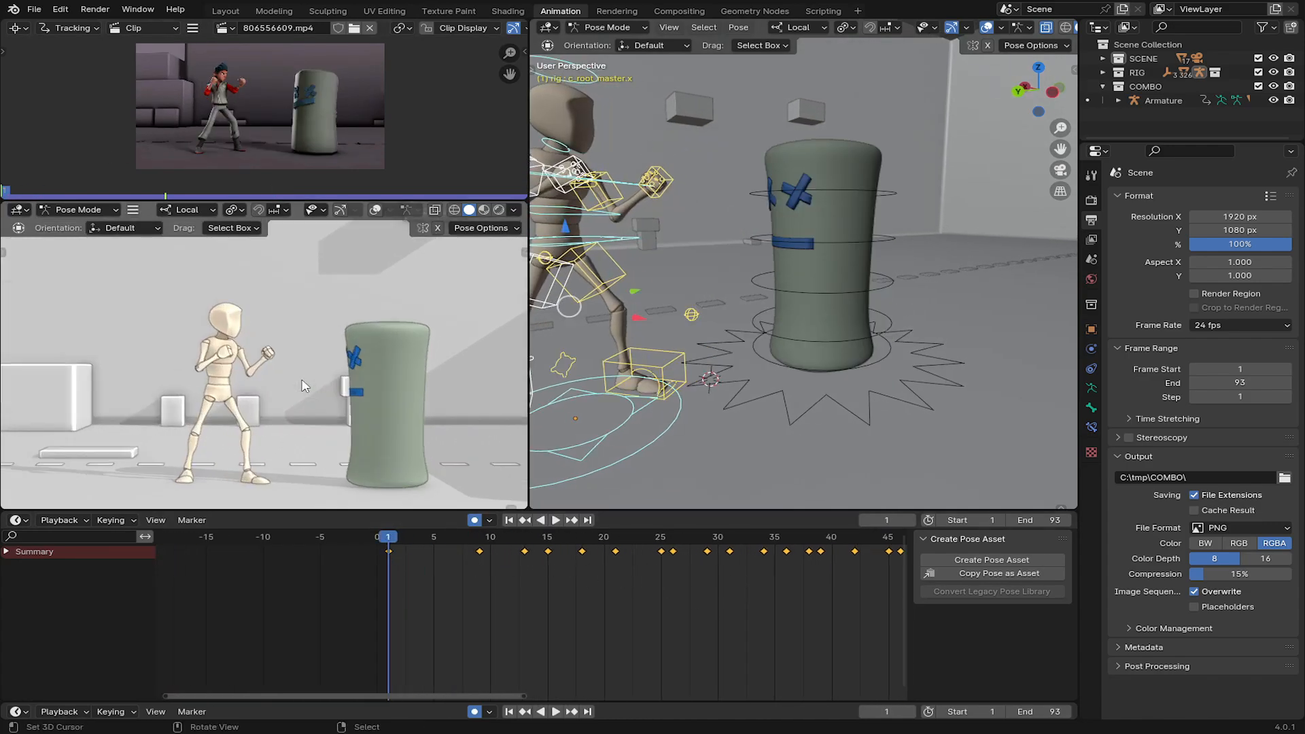
pyautogui.keyDown('shift'); pyautogui.moveTo(618, 314); pyautogui.dragTo(754, 374, button='middle'); pyautogui.keyUp('shift')
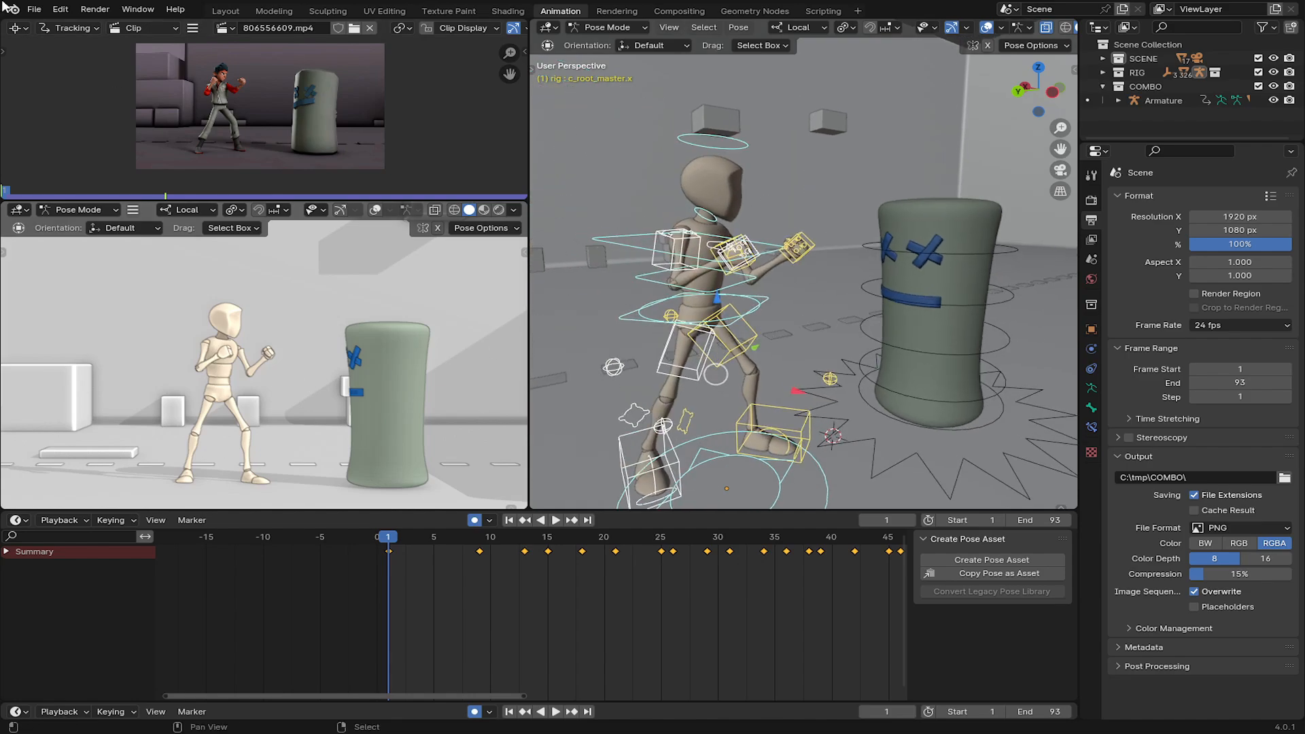
pyautogui.click(47, 9)
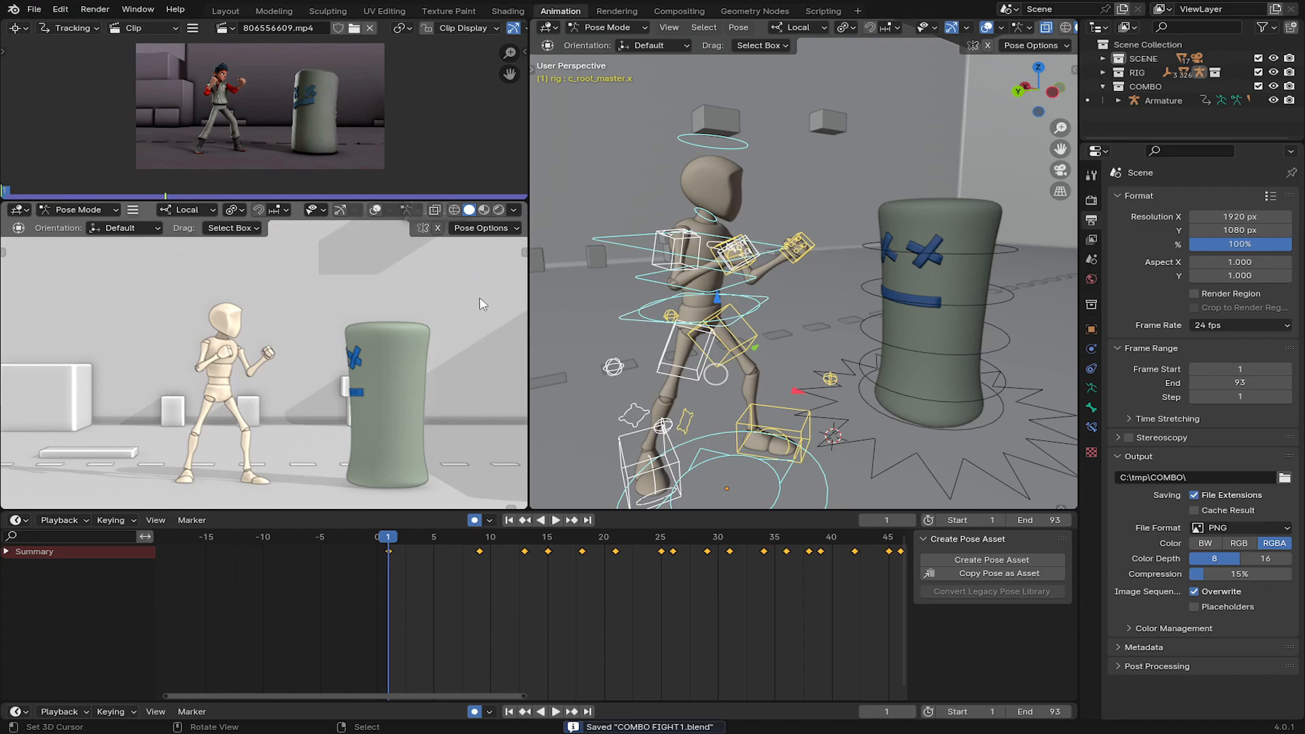
# At frame 6, rotate the character's right hand IK control to follow the reference clip.
pyautogui.scroll(3, 478, 600)
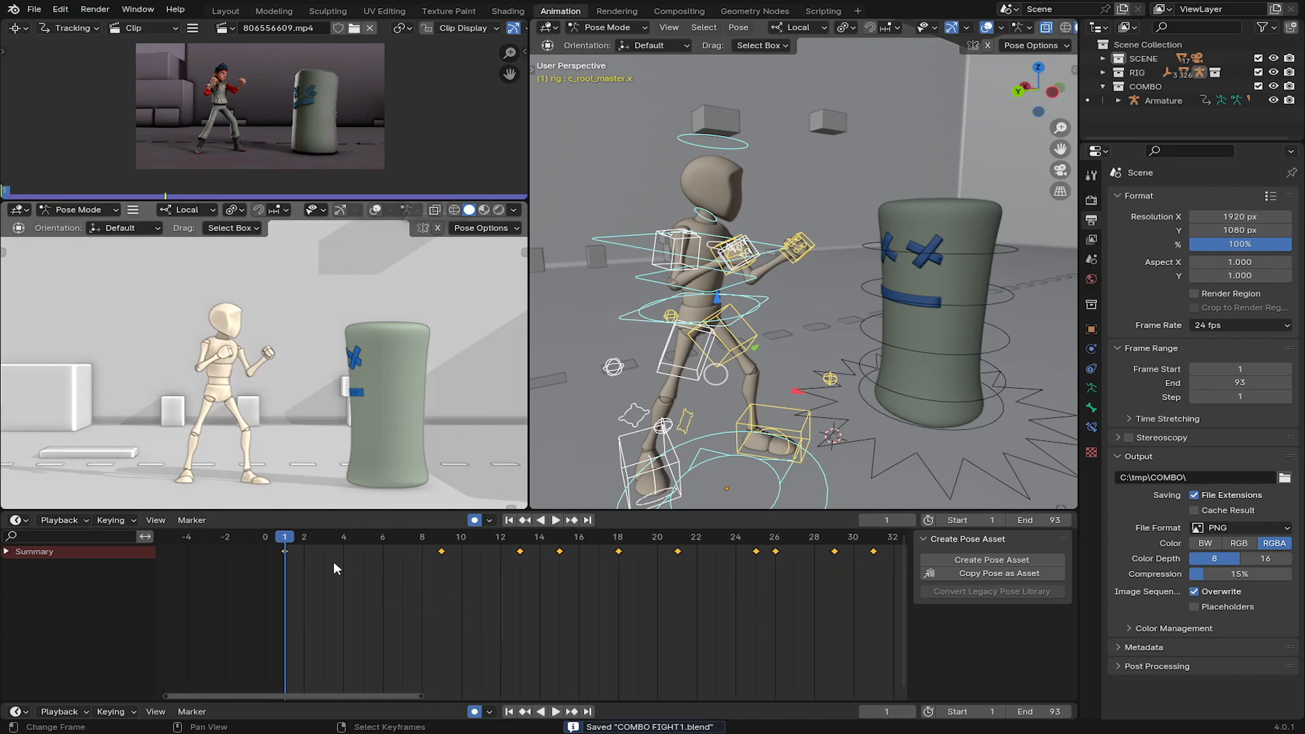
pyautogui.scroll(-2, 272, 503)
pyautogui.moveTo(286, 554); pyautogui.dragTo(384, 577)
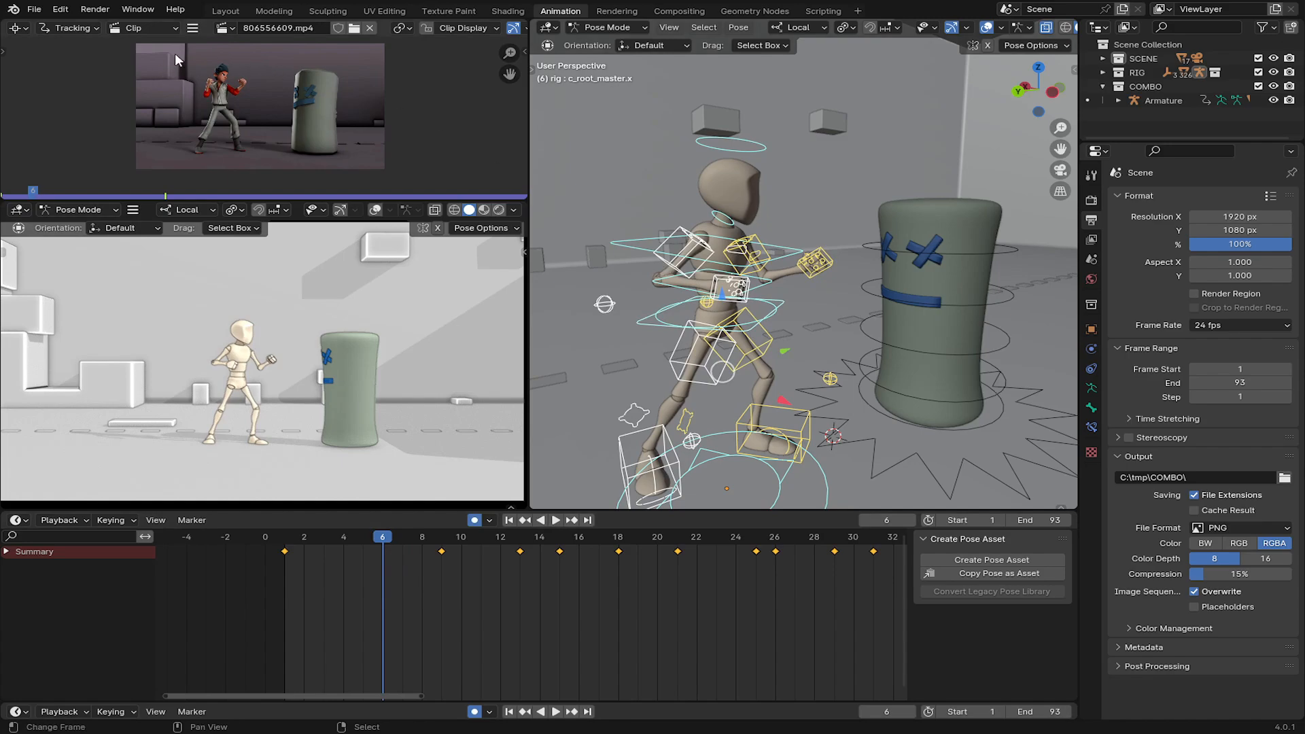
pyautogui.scroll(4, 215, 85)
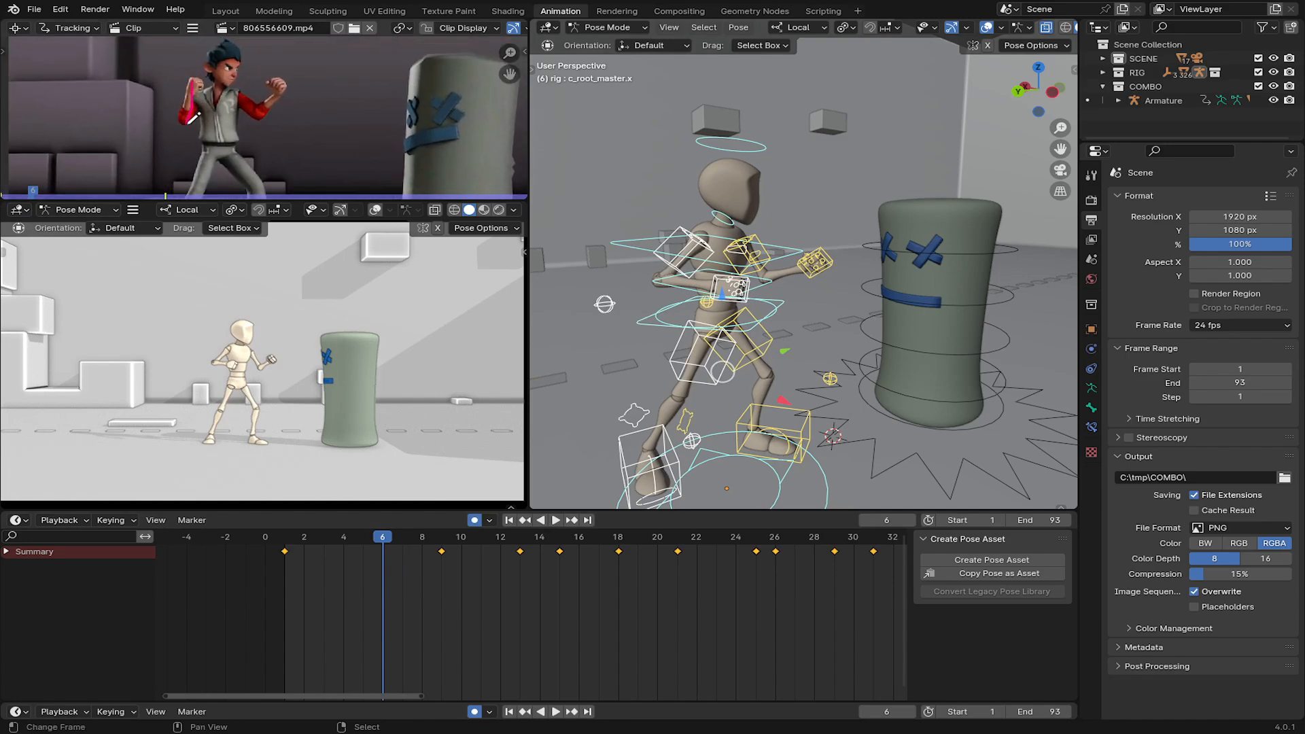
pyautogui.click(732, 298)
pyautogui.press('t')
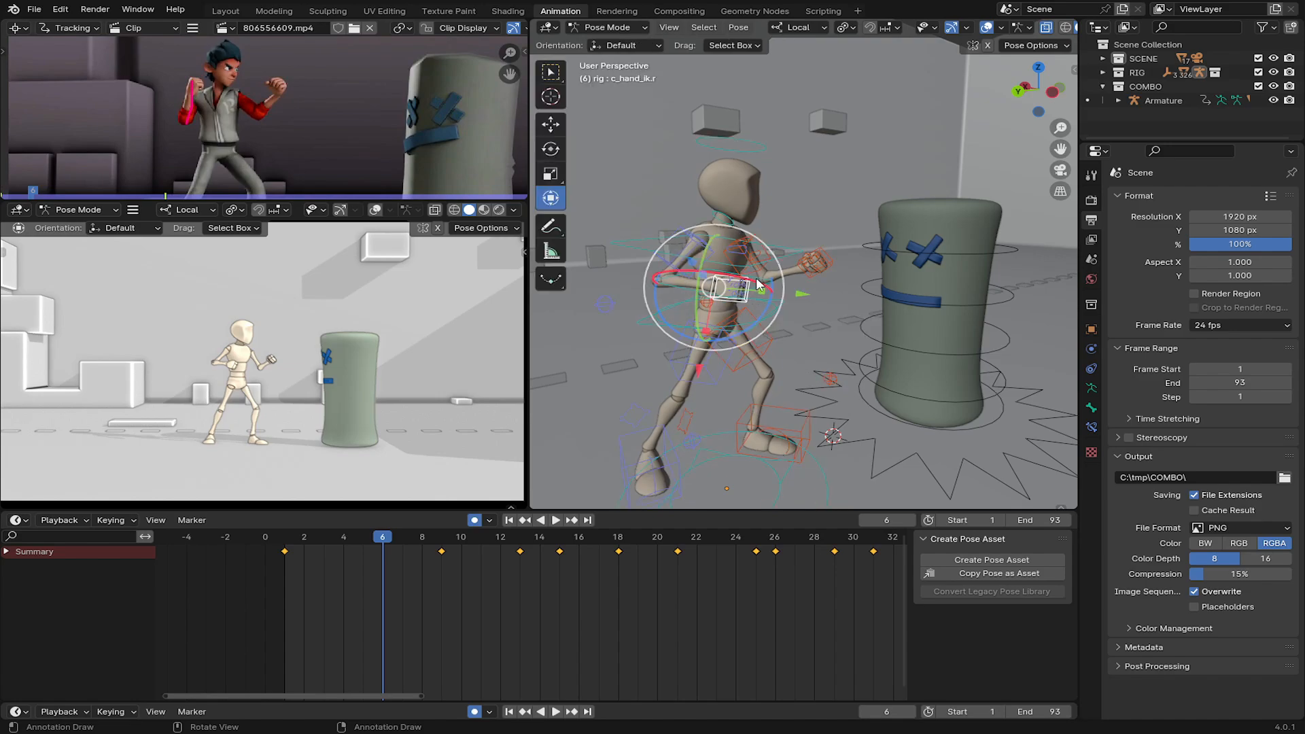
pyautogui.moveTo(764, 320); pyautogui.dragTo(859, 347, button='middle')
pyautogui.press('r')
pyautogui.rightClick(855, 320)
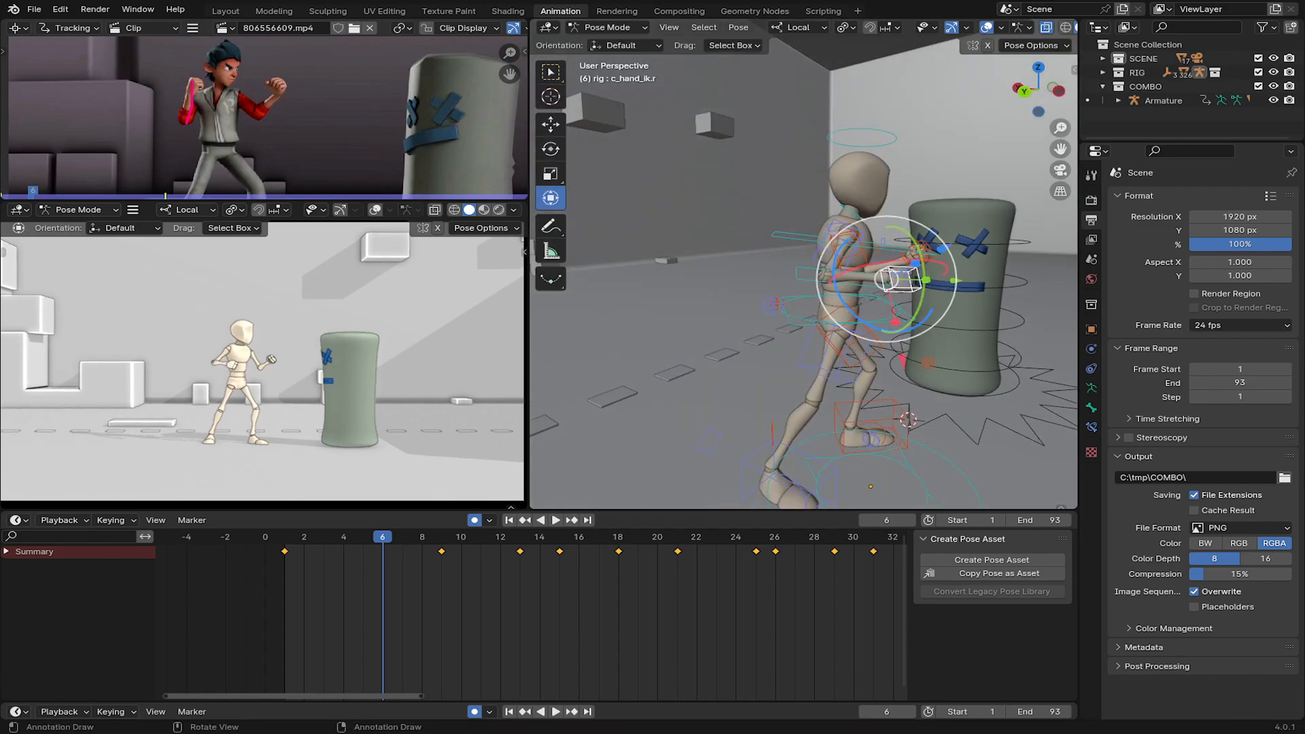
pyautogui.press('r')
pyautogui.click(941, 292)
# Raise the right hand beside the head at frame 6 and reposition the right arm's pole target.
pyautogui.moveTo(941, 292); pyautogui.dragTo(739, 271, button='middle')
pyautogui.press('g')
pyautogui.click(899, 250)
pyautogui.press('g')
pyautogui.click(744, 245)
pyautogui.press('g')
pyautogui.click(671, 285)
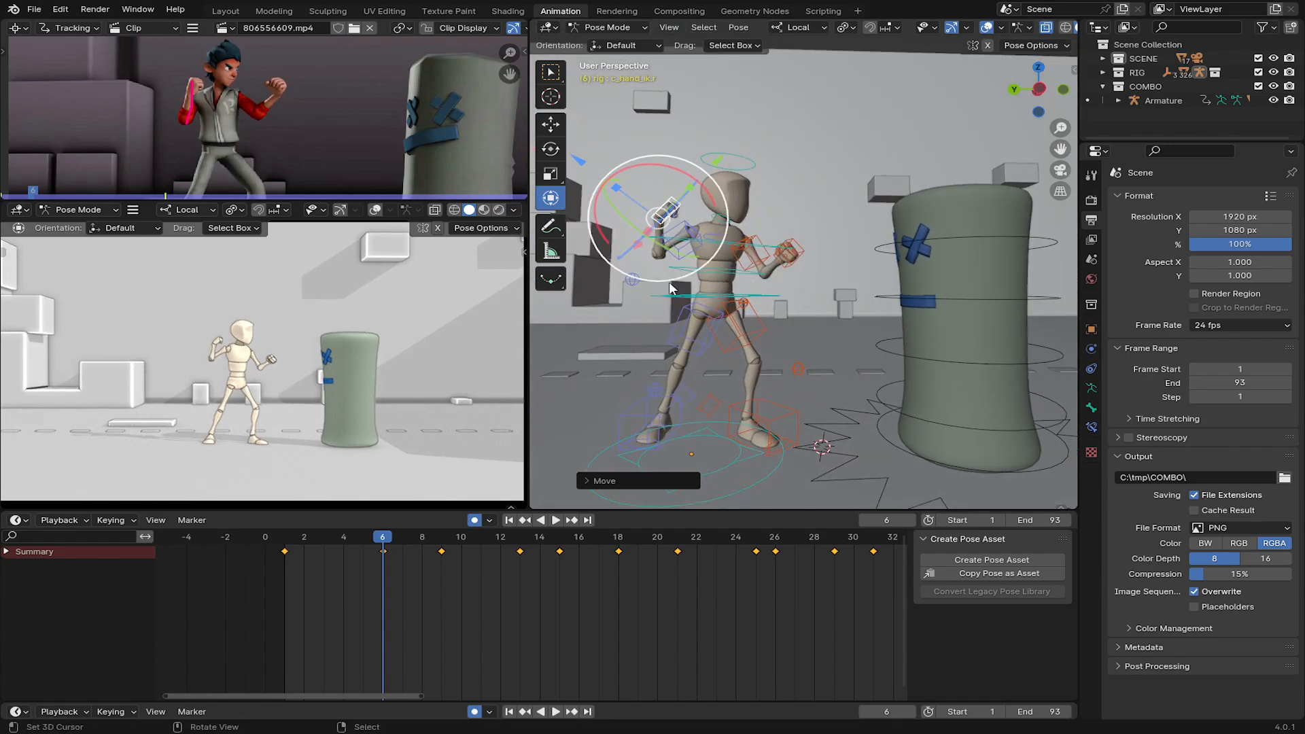
pyautogui.rightClick(628, 277)
pyautogui.press('g')
pyautogui.click(665, 308)
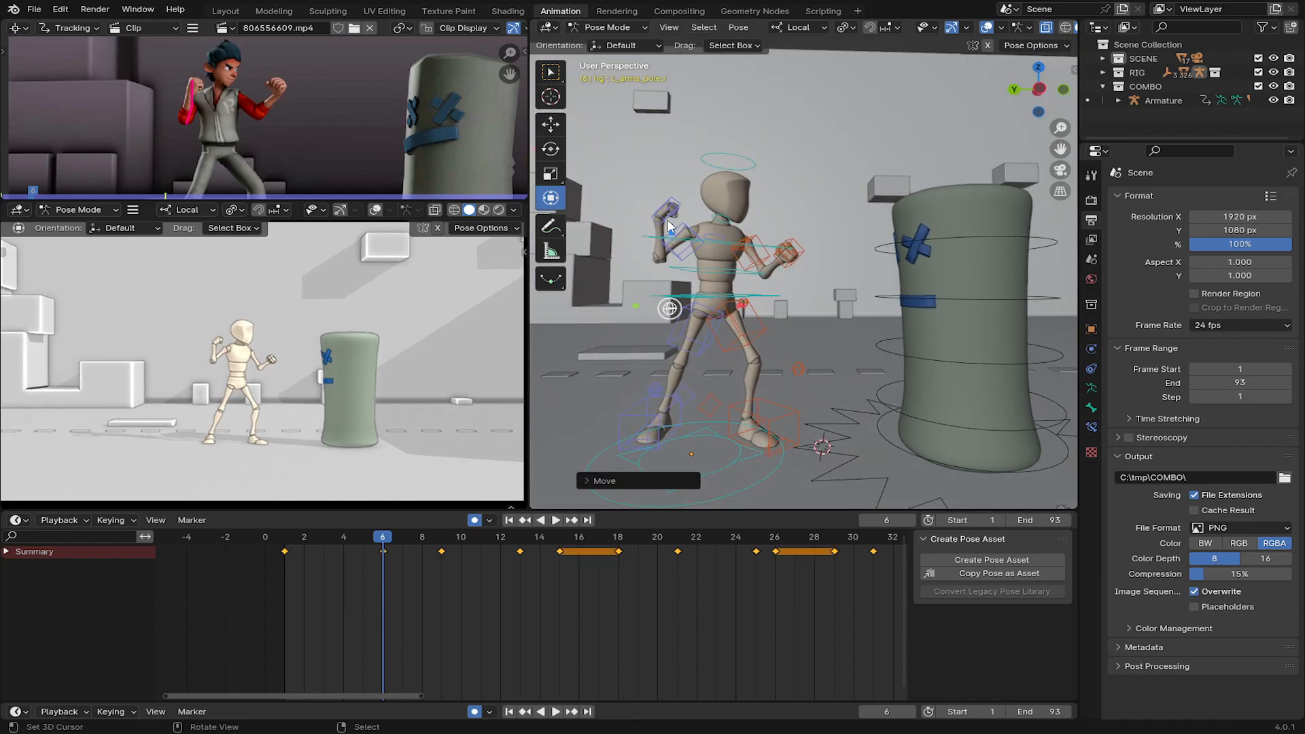
# Rotate the right hand at frame 6 and bring it close in front of the upper chest.
pyautogui.click(670, 223)
pyautogui.press('r')
pyautogui.click(743, 231)
pyautogui.press('g')
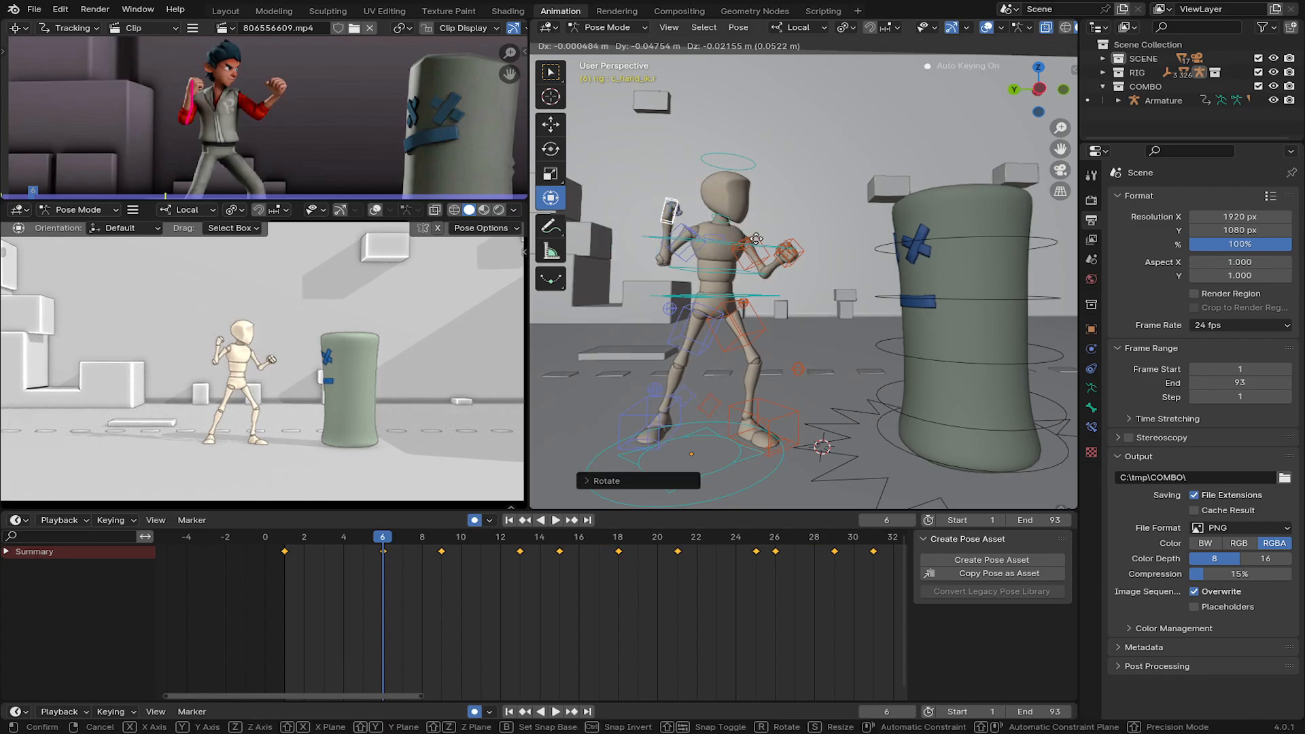
pyautogui.click(770, 249)
pyautogui.press('g')
pyautogui.click(768, 260)
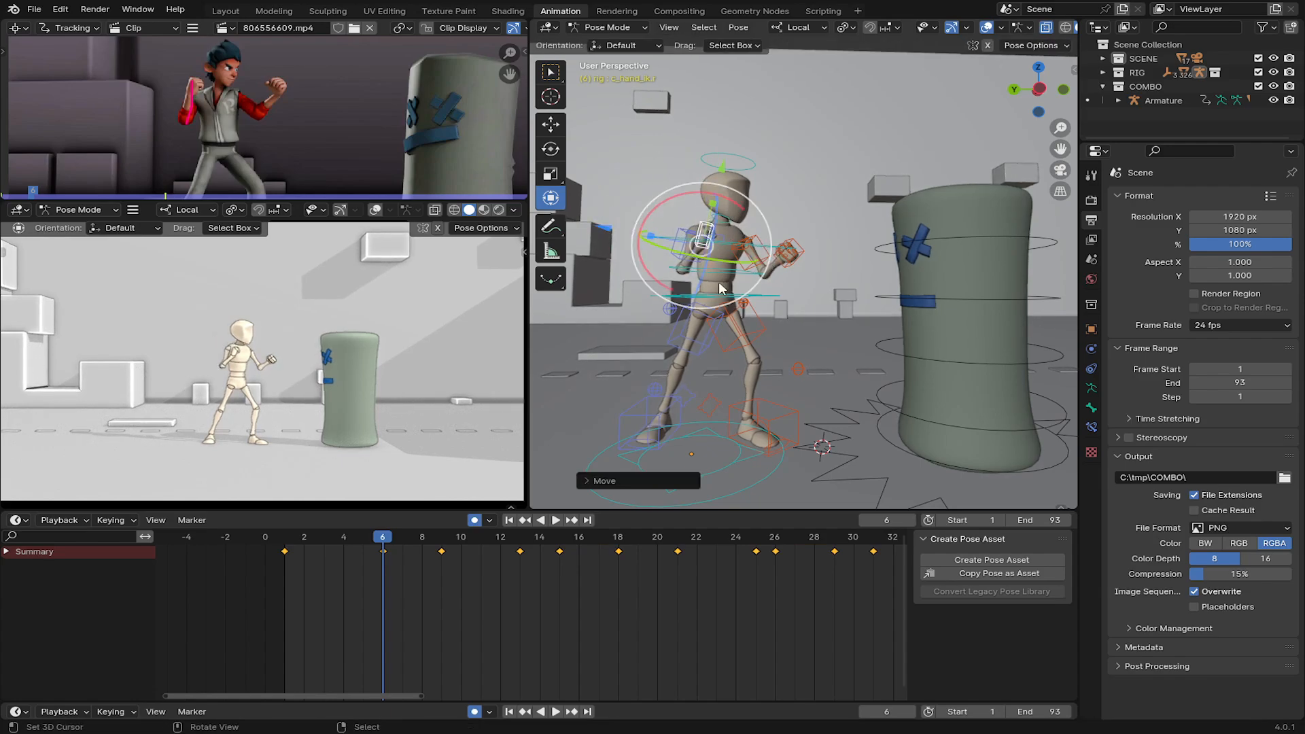
# Adjust the right arm's pole target at frame 6 and refine the right hand's rotation.
pyautogui.click(669, 311)
pyautogui.press('g')
pyautogui.click(672, 325)
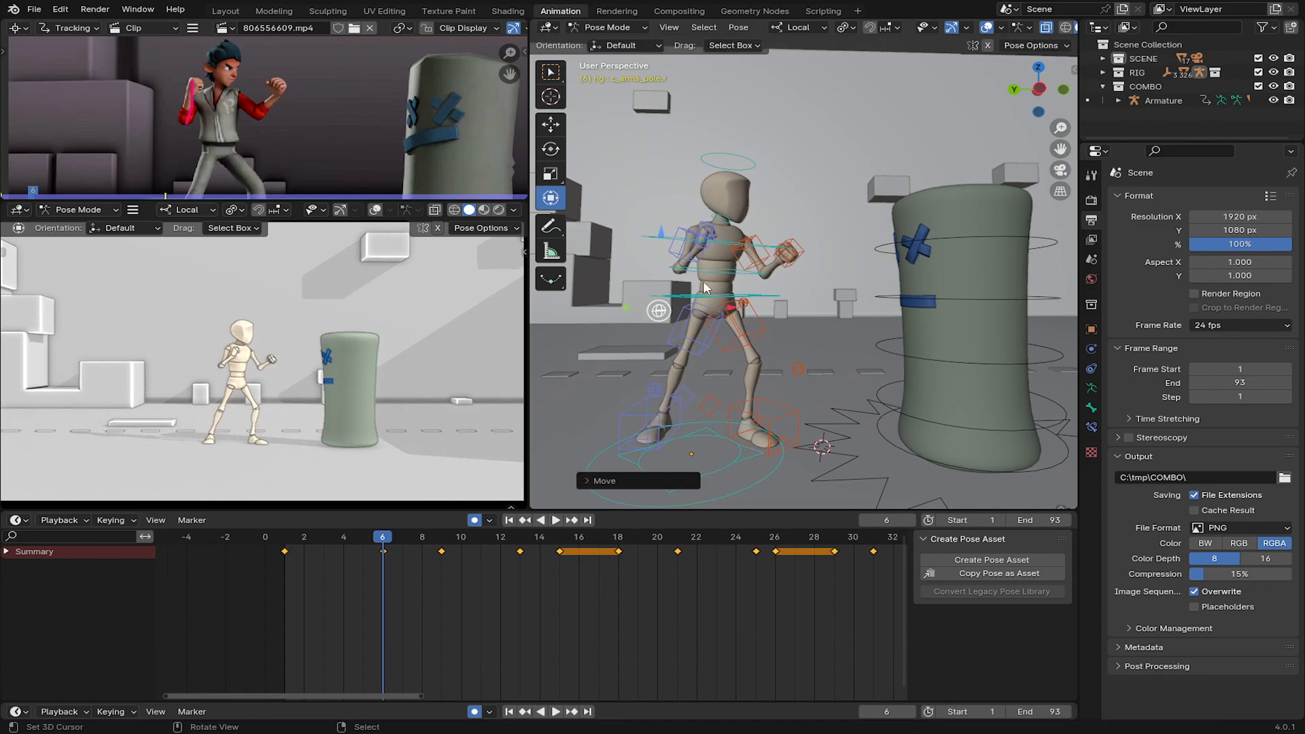
pyautogui.moveTo(672, 325); pyautogui.dragTo(690, 327, button='middle')
pyautogui.click(754, 257)
pyautogui.press('r')
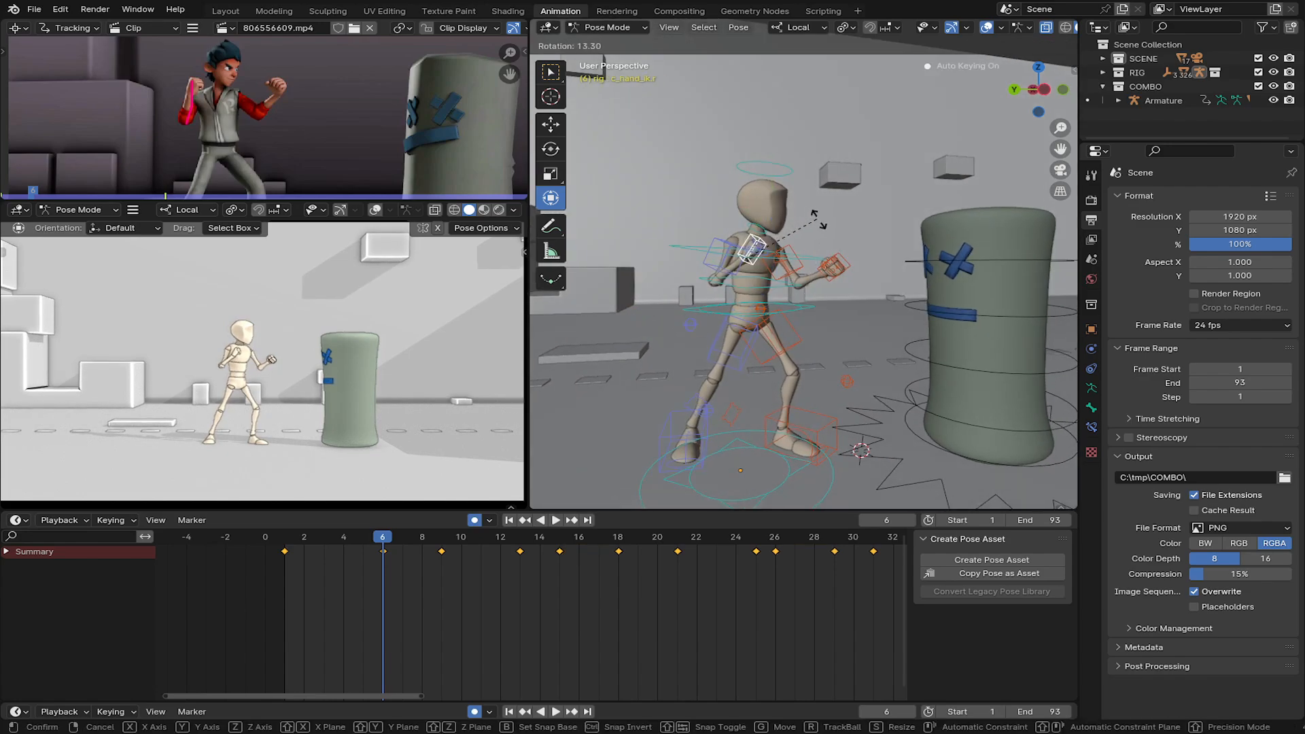
pyautogui.click(787, 265)
# Play the animation from frame 1 to check the right hand's movement into the crouch.
pyautogui.press('space')
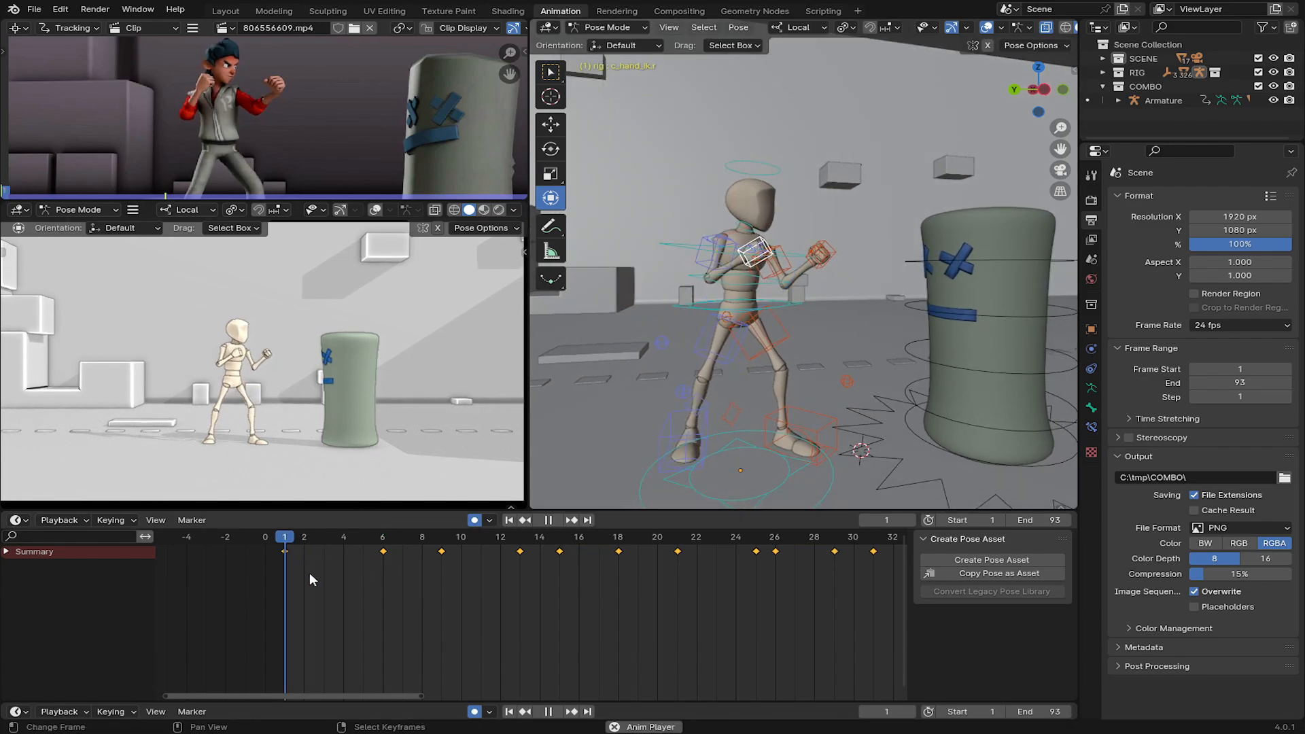
pyautogui.click(309, 572)
pyautogui.press('space')
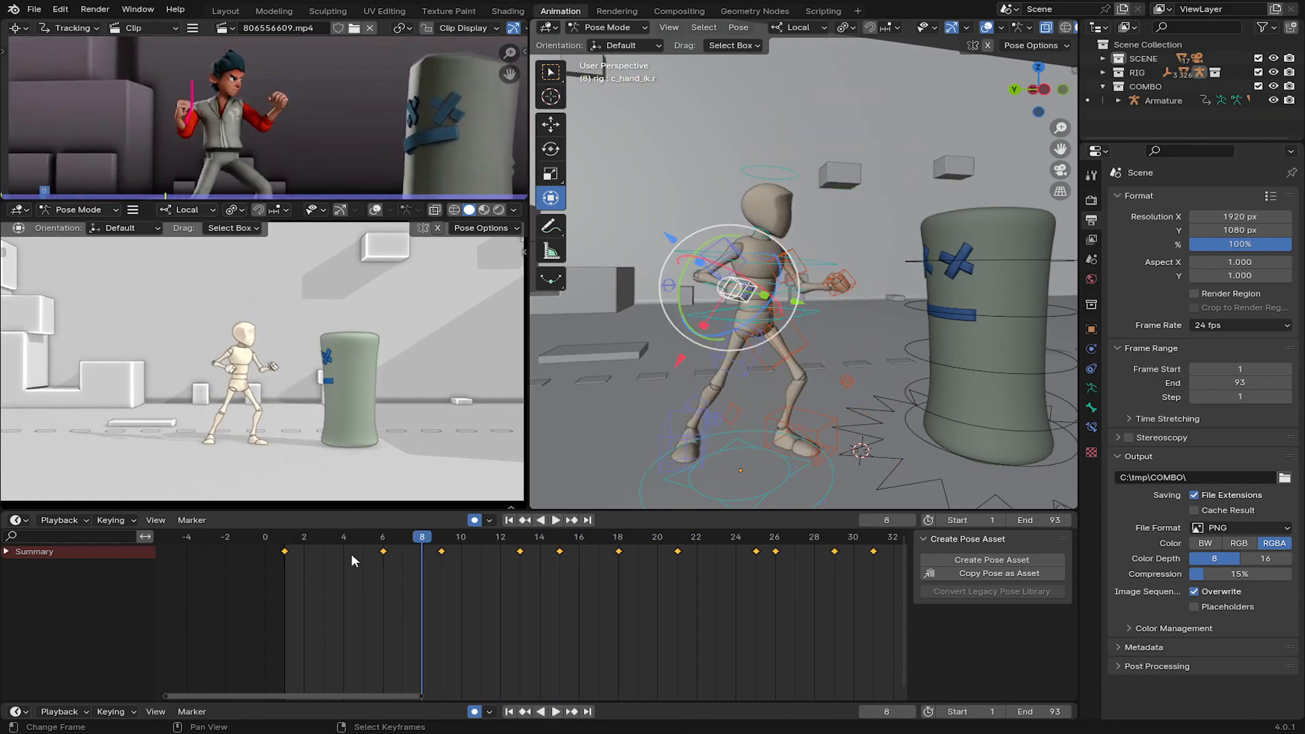
# At frame 11, clear the rotation of all the right hand's finger controls to open the fist.
pyautogui.moveTo(353, 553); pyautogui.dragTo(474, 570)
pyautogui.keyDown('shift'); pyautogui.moveTo(701, 380); pyautogui.dragTo(824, 293, button='middle'); pyautogui.keyUp('shift')
pyautogui.scroll(-4, 693, 305)
pyautogui.click(715, 203)
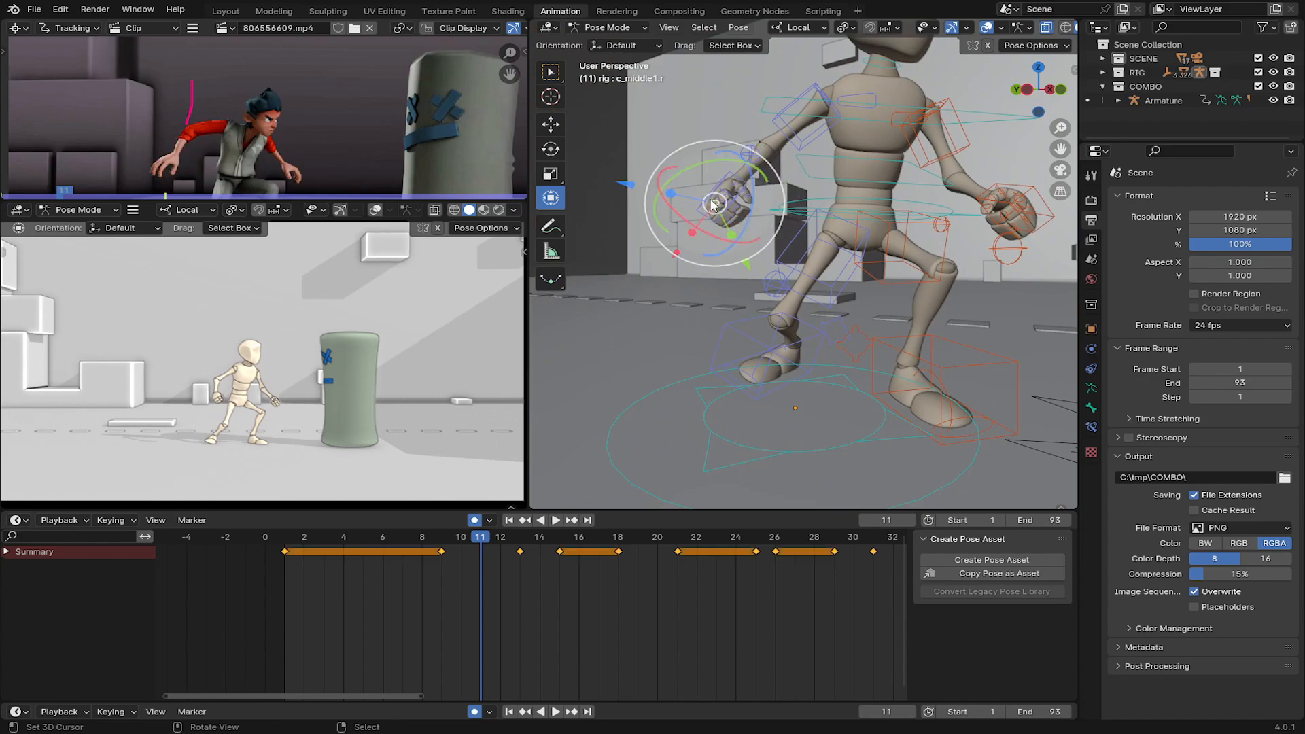
pyautogui.press('b')
pyautogui.moveTo(761, 237); pyautogui.dragTo(713, 178)
pyautogui.press('b')
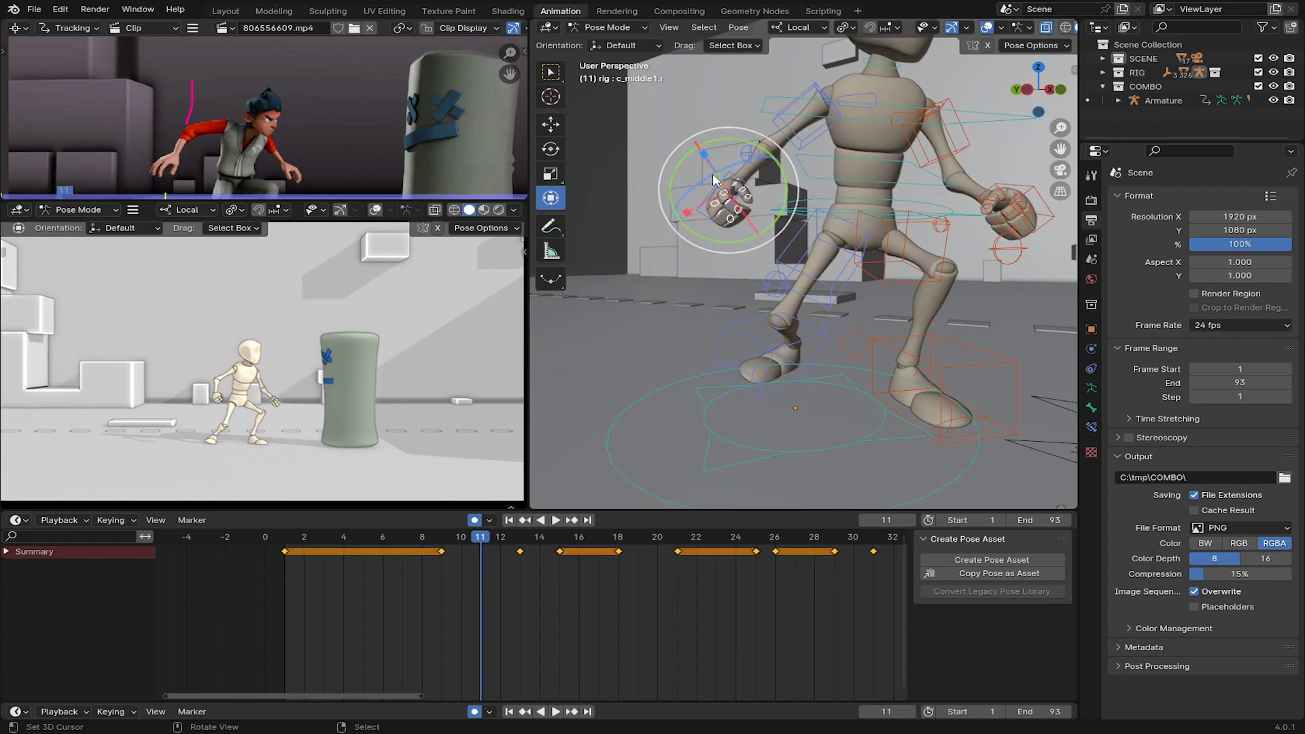
pyautogui.hotkey('alt', 'r')
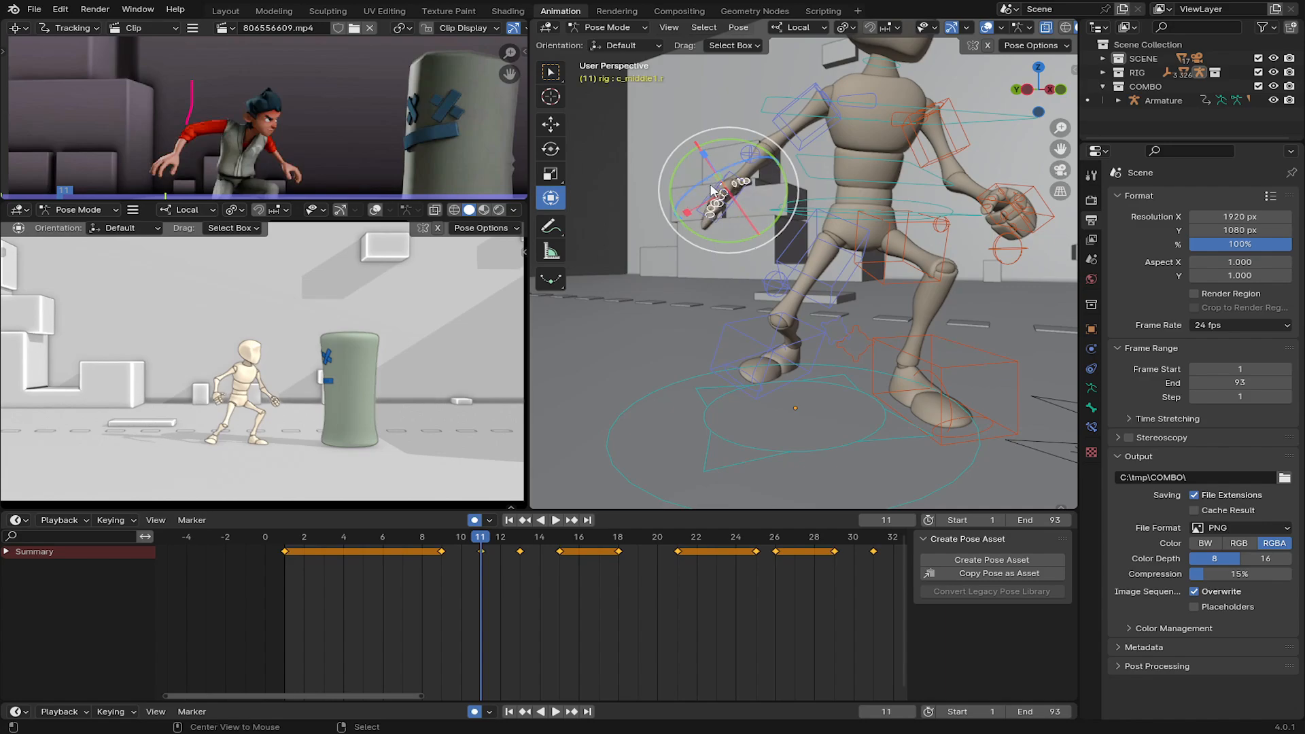
# Relax the right hand's finger pose toward its breakdown at frame 11 so the fingers curl partly.
pyautogui.hotkey('alt', 'e')
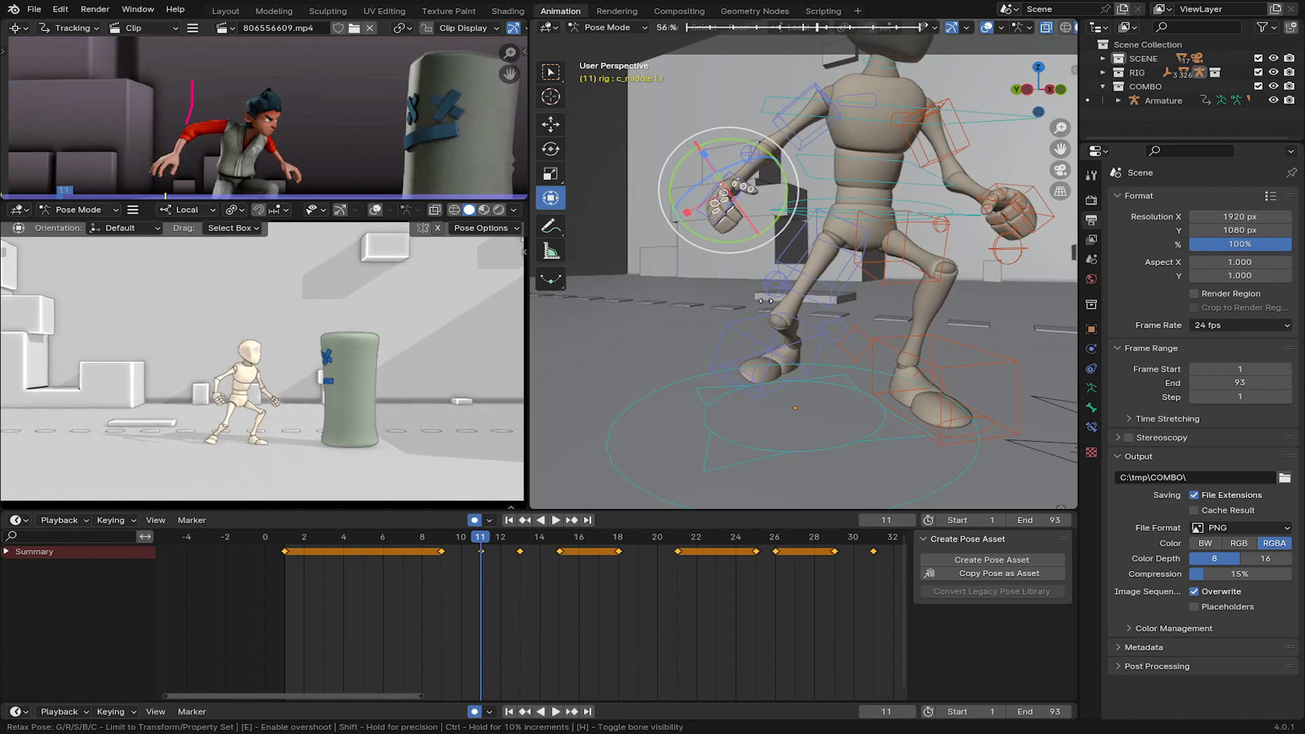
pyautogui.click(799, 247)
pyautogui.scroll(4, 282, 359)
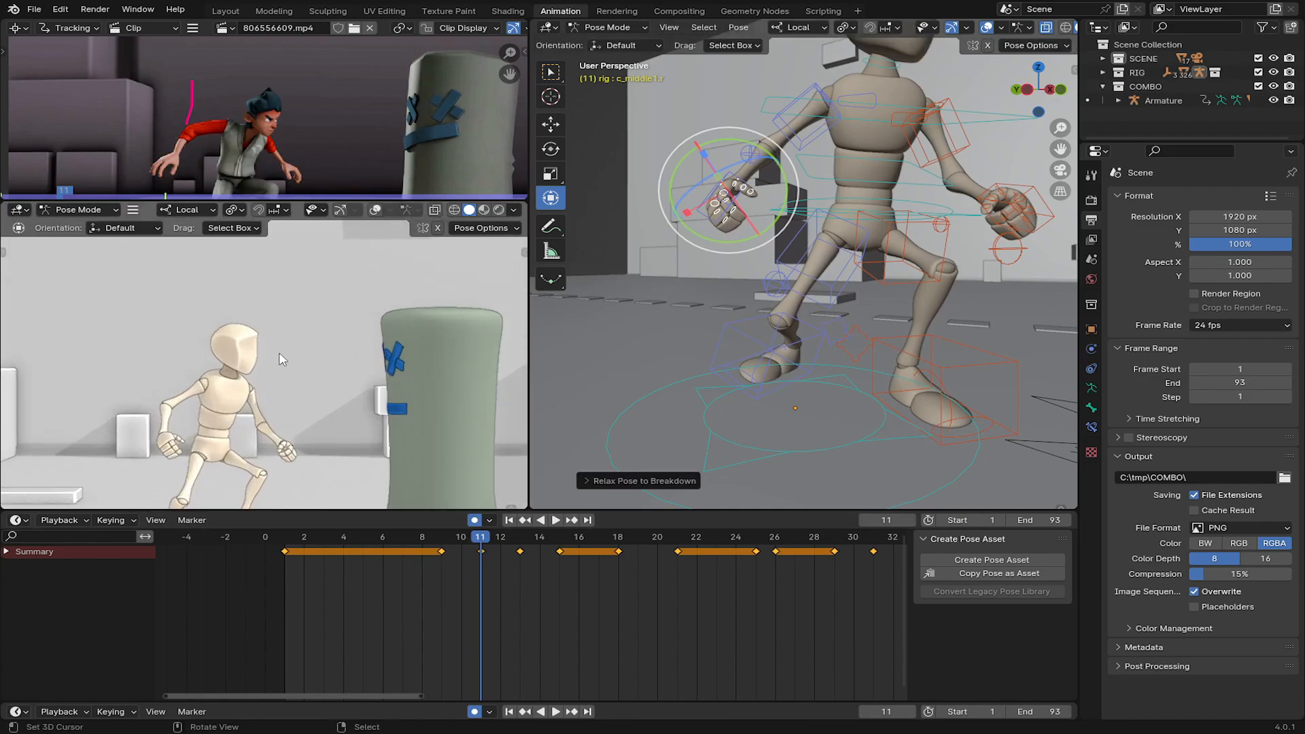
pyautogui.hotkey('alt', 'e')
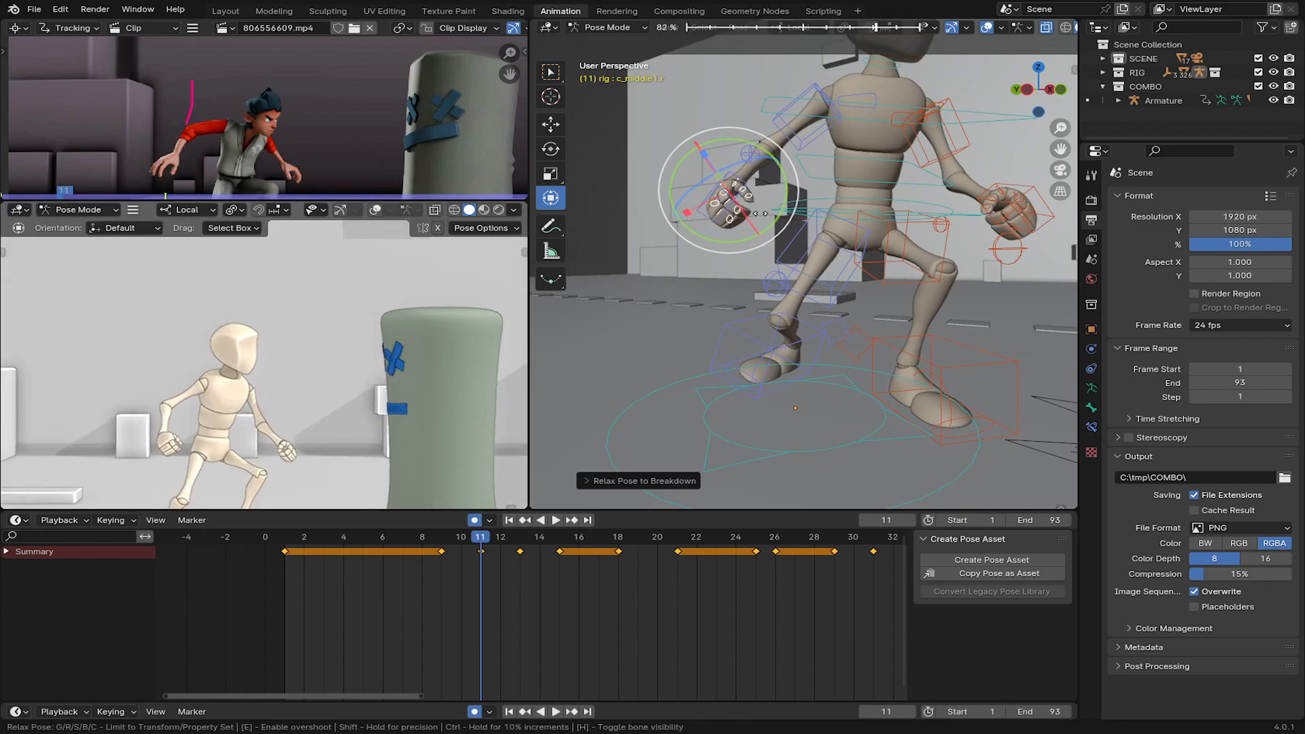
pyautogui.click(641, 242)
# At frame 11, clear the rotation of the left hand's finger controls and relax them partly toward the breakdown.
pyautogui.keyDown('shift'); pyautogui.moveTo(843, 197); pyautogui.dragTo(764, 255, button='middle'); pyautogui.keyUp('shift')
pyautogui.keyDown('shift'); pyautogui.moveTo(863, 275); pyautogui.dragTo(748, 240, button='middle'); pyautogui.keyUp('shift')
pyautogui.rightClick(728, 253)
pyautogui.press('b')
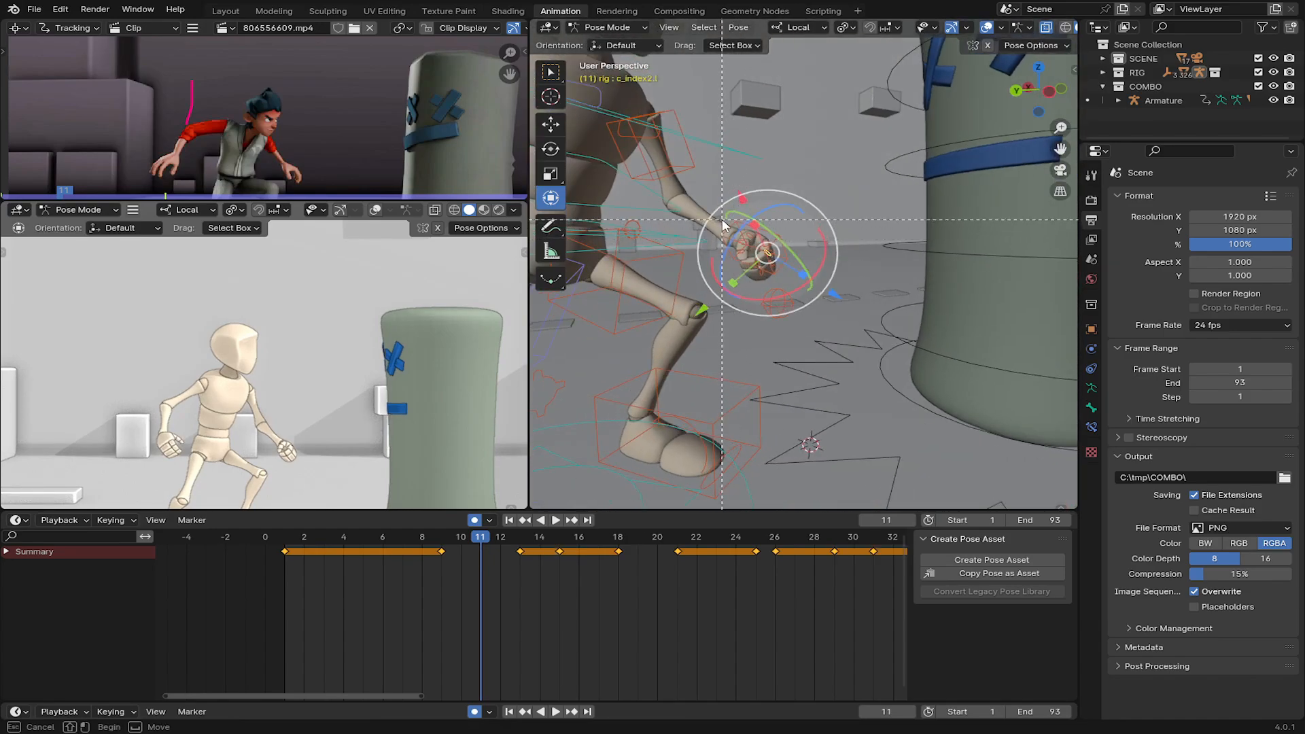
pyautogui.moveTo(800, 277); pyautogui.dragTo(802, 279)
pyautogui.press('b')
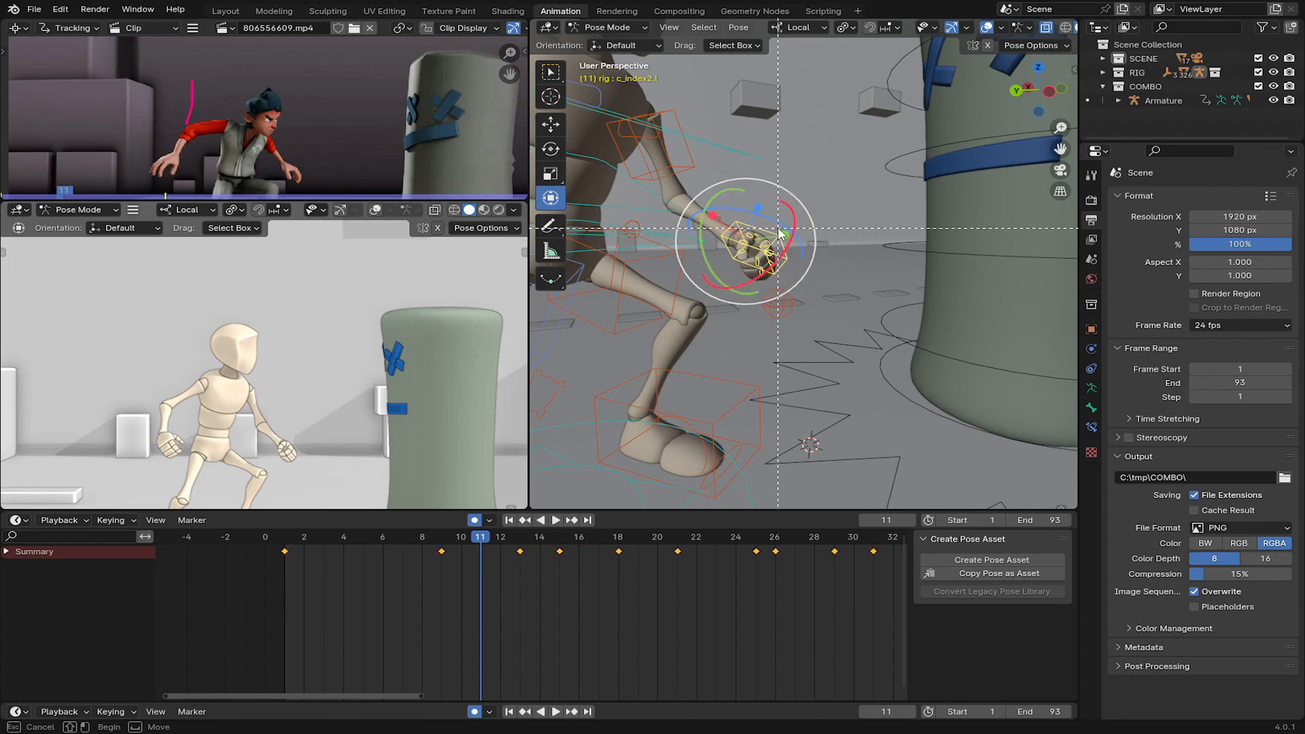
pyautogui.moveTo(783, 240); pyautogui.dragTo(787, 247, button='middle')
pyautogui.hotkey('alt', 'r')
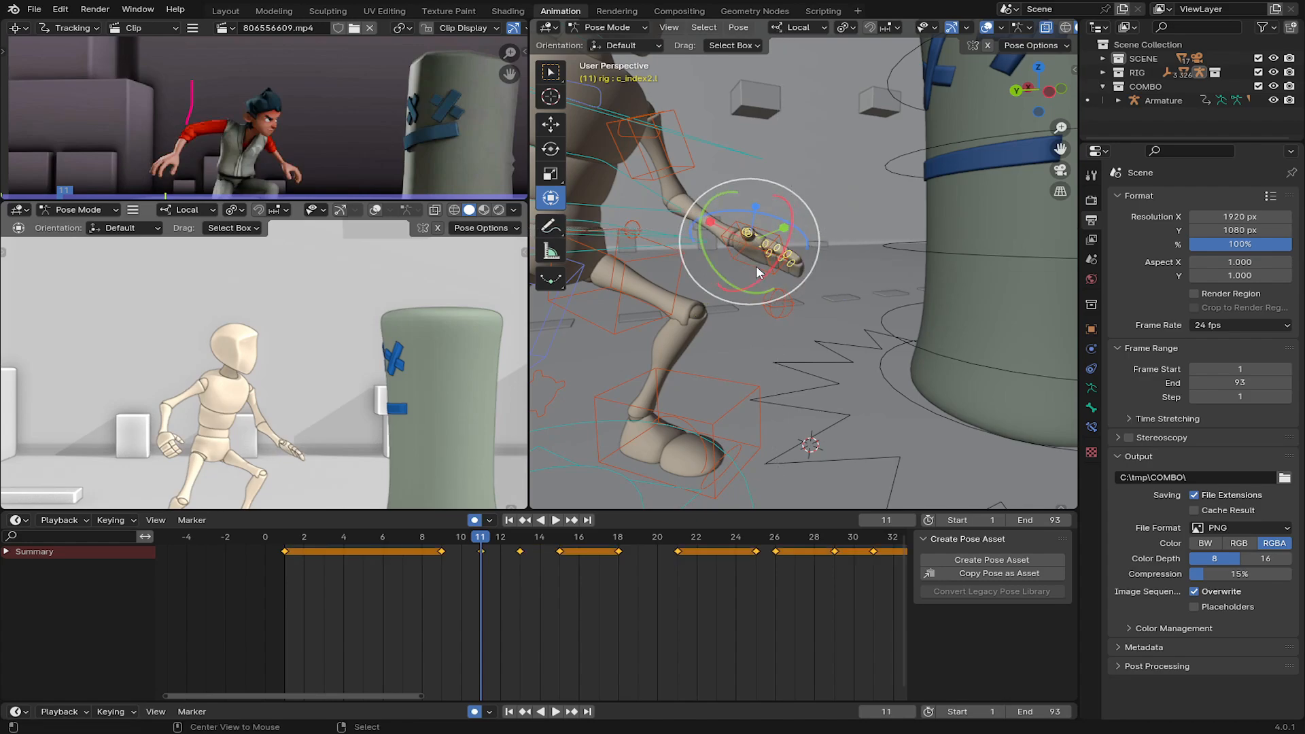
pyautogui.hotkey('alt', 'e')
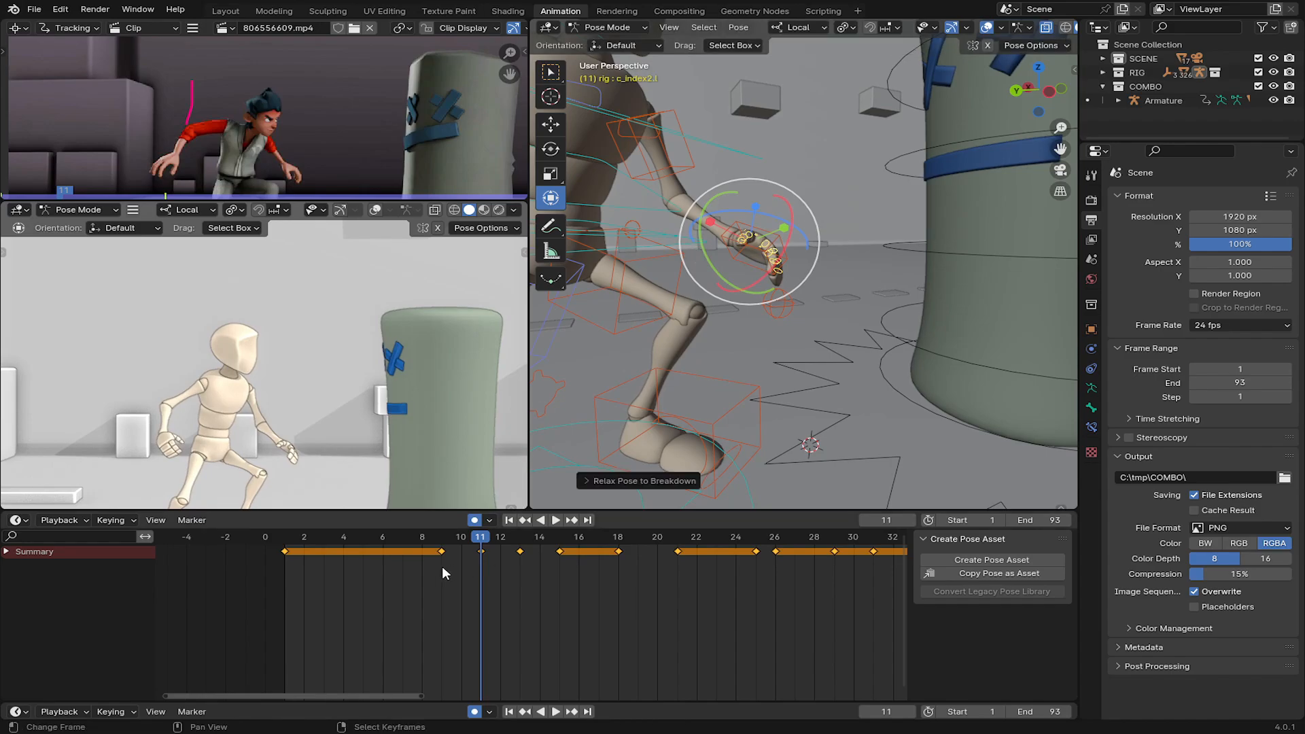
# Play the animation to check the opened hands and save the file COMBO FIGHT1.blend.
pyautogui.press('space')
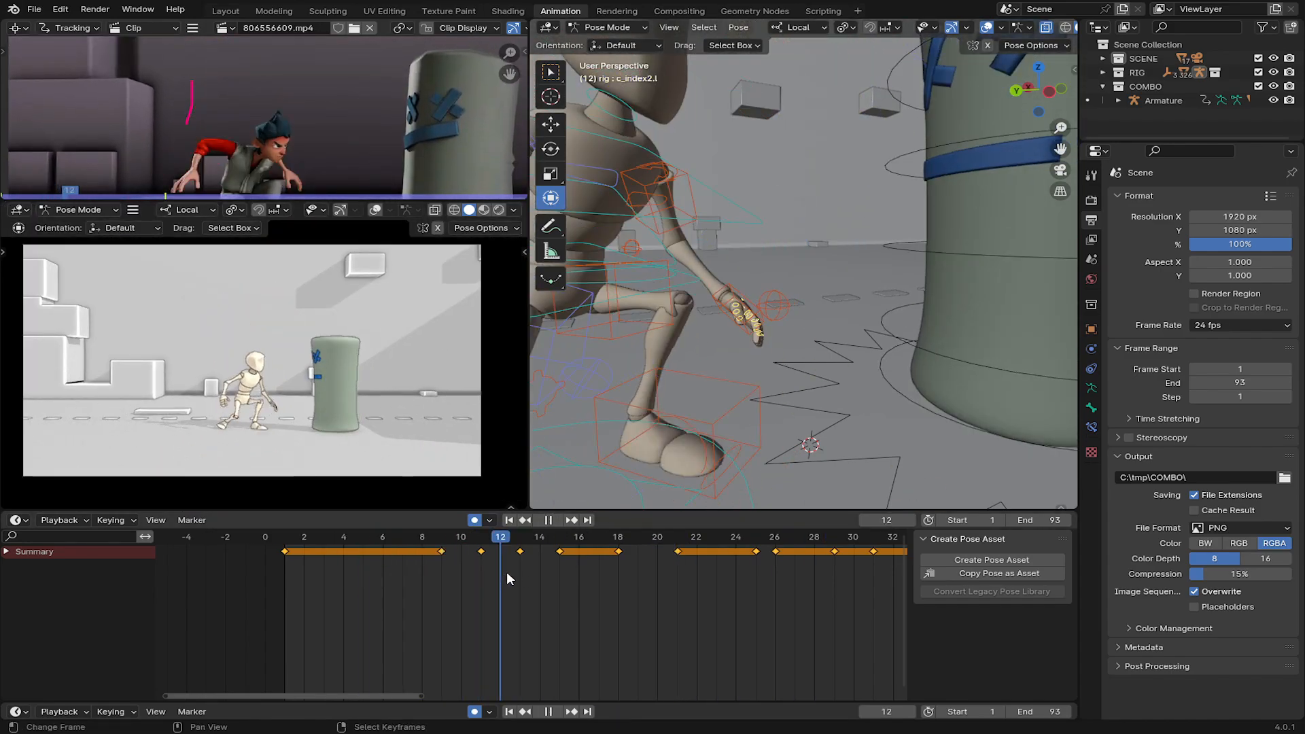
pyautogui.press('space')
pyautogui.hotkey('ctrl', 's')
# At frame 13, rotate the lower spine control to bend the crouching torso further forward.
pyautogui.scroll(-2, 245, 114)
pyautogui.moveTo(297, 150); pyautogui.dragTo(308, 136, button='middle')
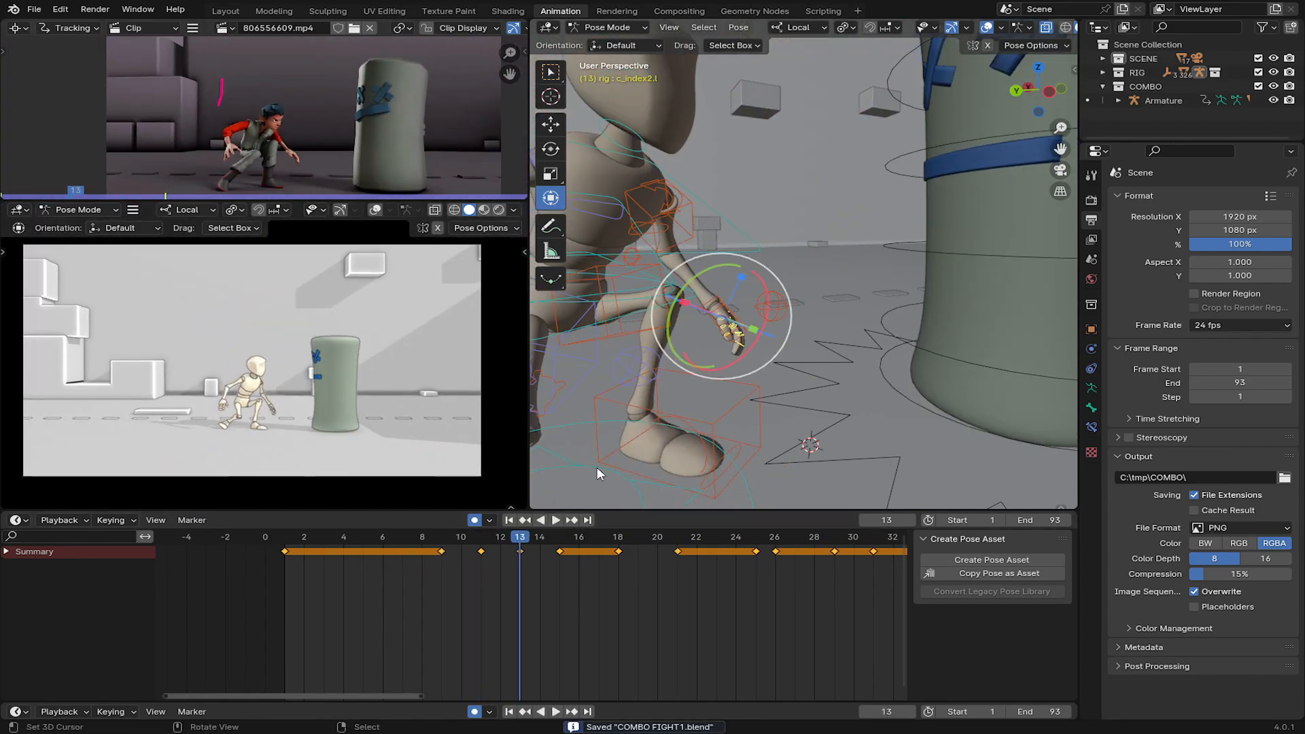
pyautogui.moveTo(476, 569); pyautogui.dragTo(521, 569)
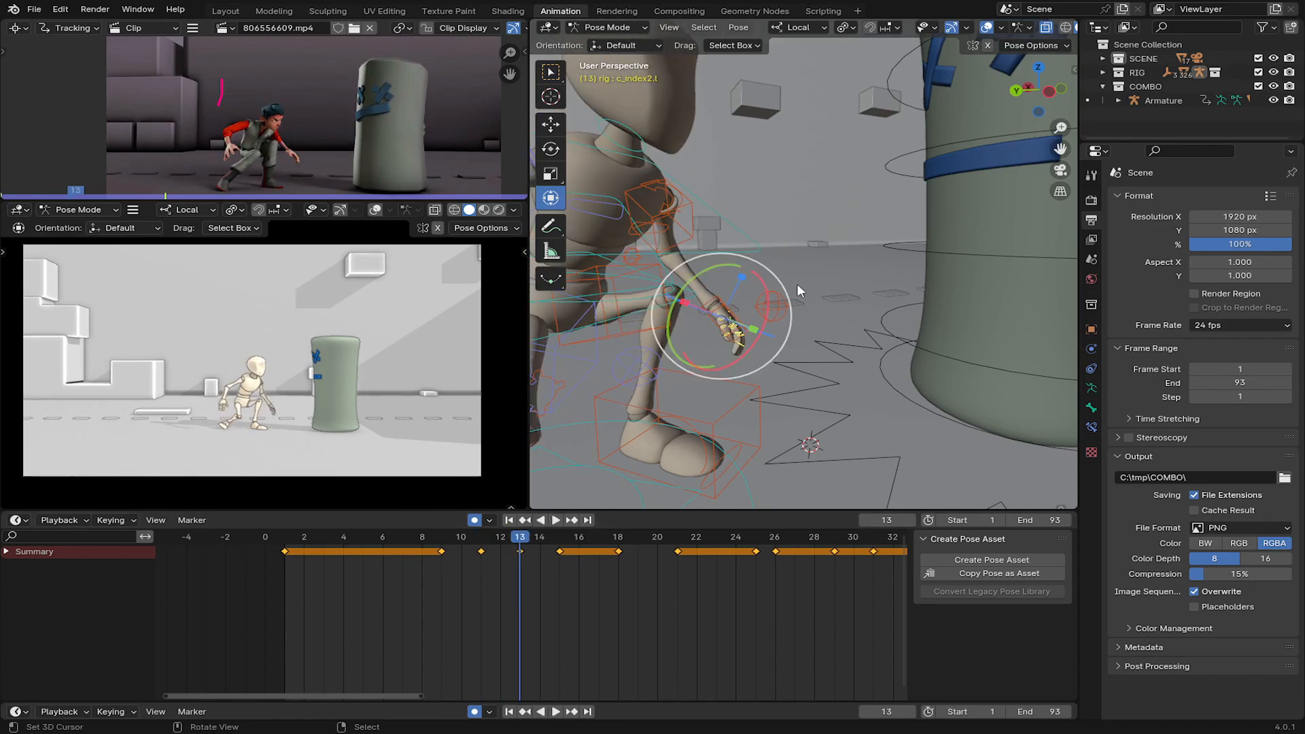
pyautogui.scroll(-5, 798, 285)
pyautogui.rightClick(799, 257)
pyautogui.moveTo(800, 257); pyautogui.dragTo(828, 253, button='middle')
pyautogui.moveTo(805, 186); pyautogui.dragTo(783, 202)
pyautogui.rightClick(765, 238)
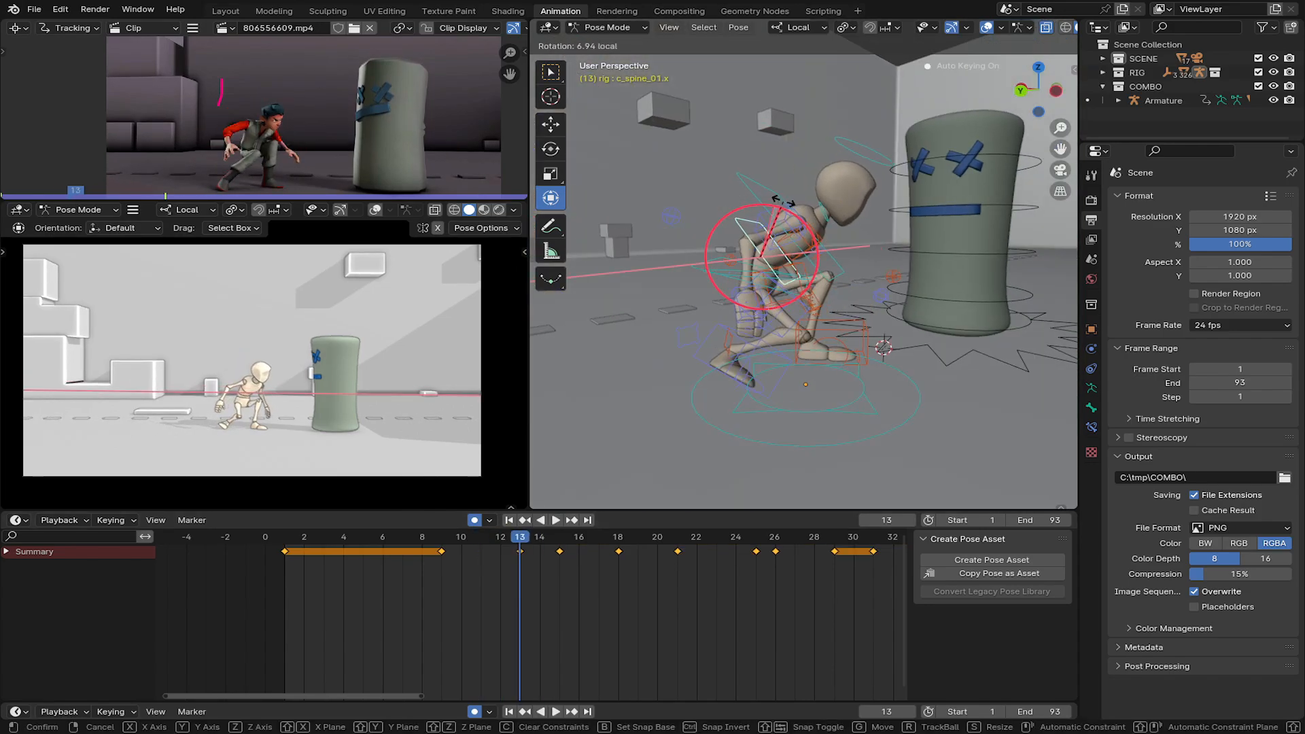
pyautogui.click(783, 202)
# Scrub back to frame 11 and rotate the spine controls to adjust the torso's lean.
pyautogui.moveTo(783, 202); pyautogui.dragTo(713, 278, button='middle')
pyautogui.moveTo(516, 563); pyautogui.dragTo(563, 553)
pyautogui.moveTo(592, 435); pyautogui.dragTo(630, 433, button='middle')
pyautogui.moveTo(471, 548)
pyautogui.mouseDown()
pyautogui.moveTo(495, 549)
pyautogui.moveTo(479, 560)
pyautogui.mouseUp()
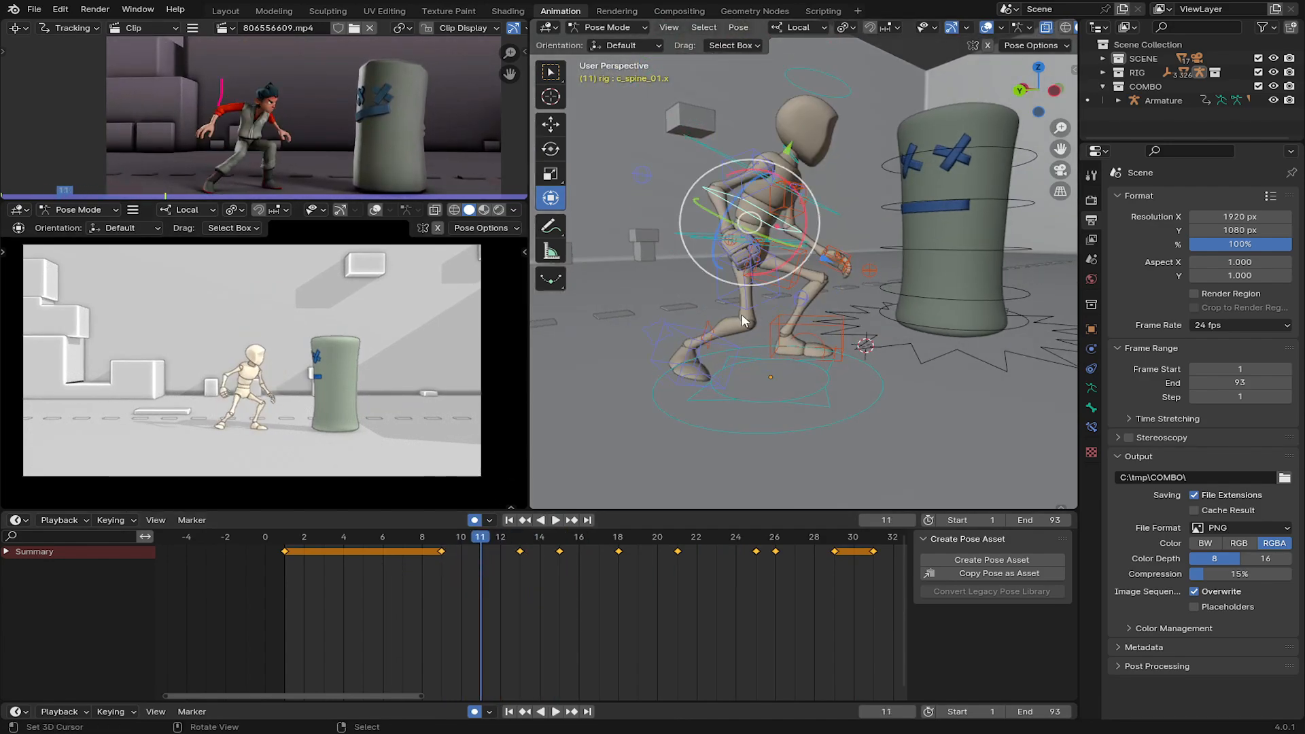
pyautogui.click(815, 205)
pyautogui.moveTo(815, 206); pyautogui.dragTo(820, 184)
pyautogui.click(821, 185)
# Rotate the spine controls at frame 15 and play the animation to check the crouch.
pyautogui.moveTo(481, 554); pyautogui.dragTo(551, 564)
pyautogui.click(809, 251)
pyautogui.moveTo(809, 250); pyautogui.dragTo(840, 265, button='middle')
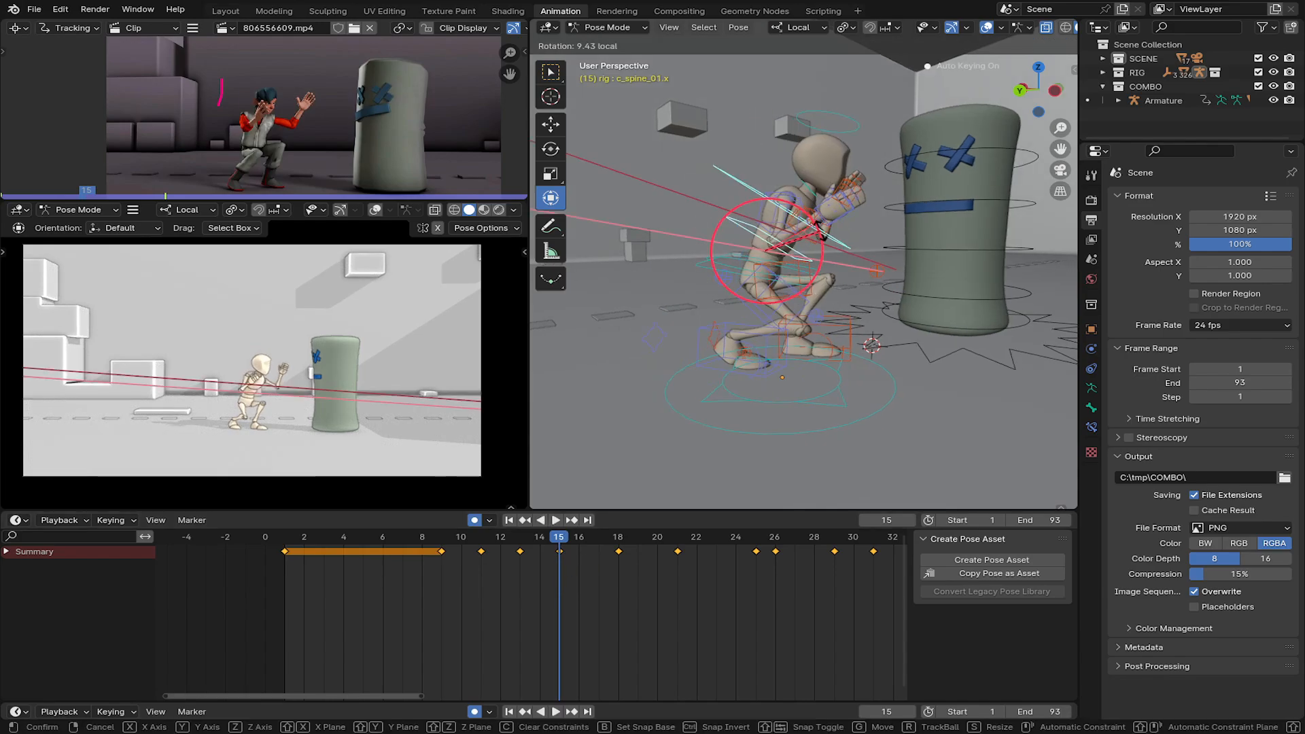
pyautogui.click(389, 585)
pyautogui.press('space')
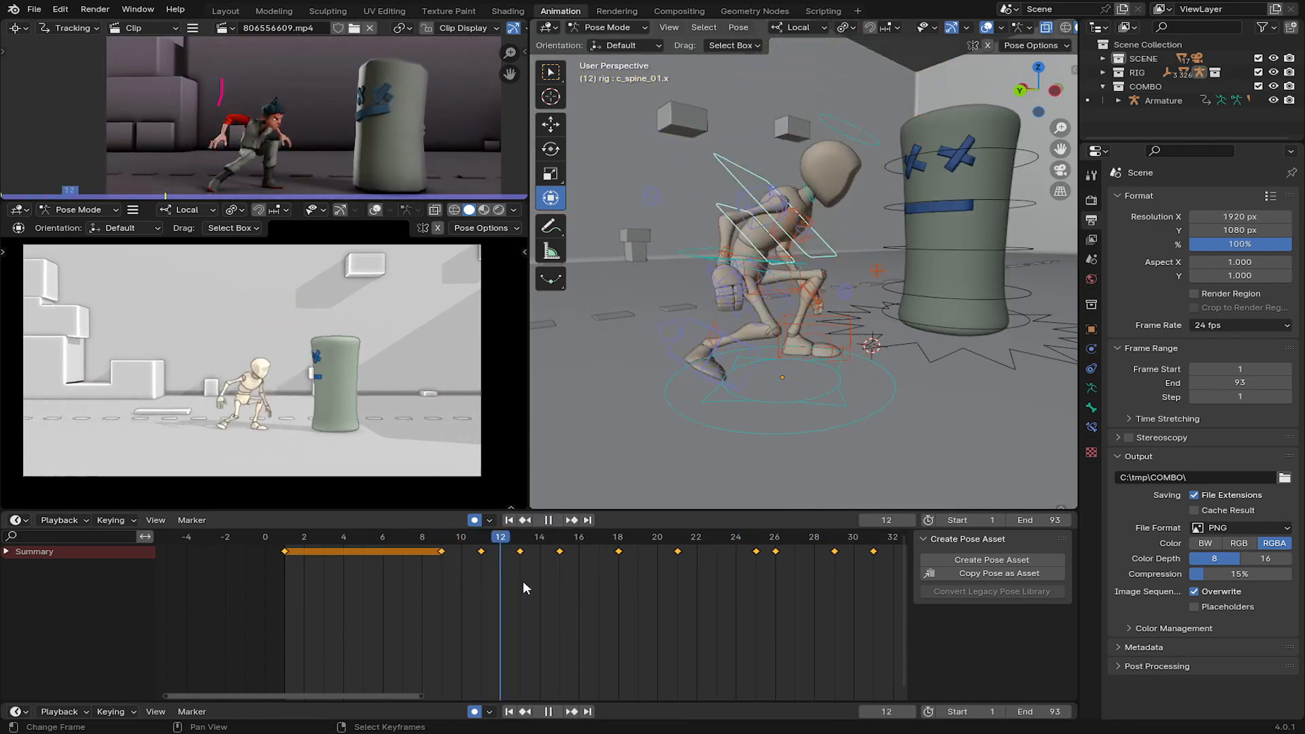
# At frame 19, raise both foot IK controls to tuck the legs in mid-air, and play the jump to check it.
pyautogui.moveTo(523, 581); pyautogui.dragTo(637, 558)
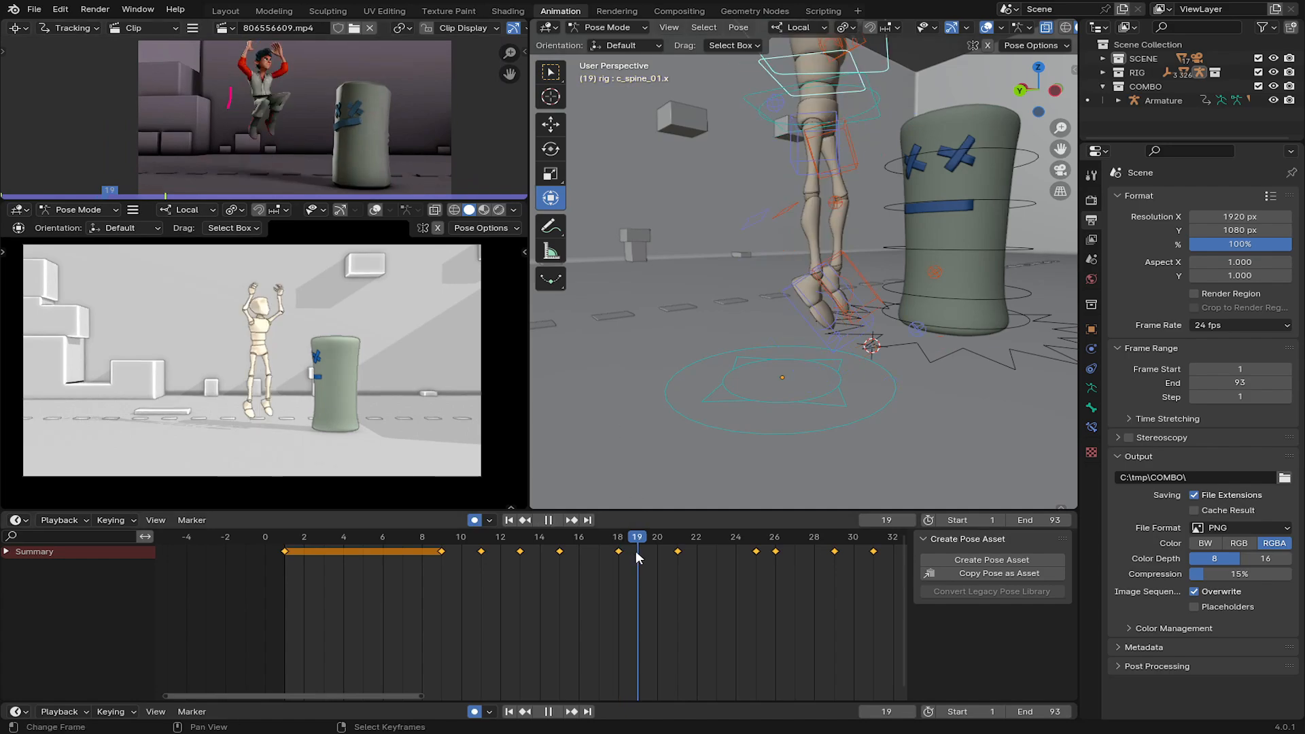
pyautogui.press('space')
pyautogui.scroll(4, 775, 310)
pyautogui.click(735, 242)
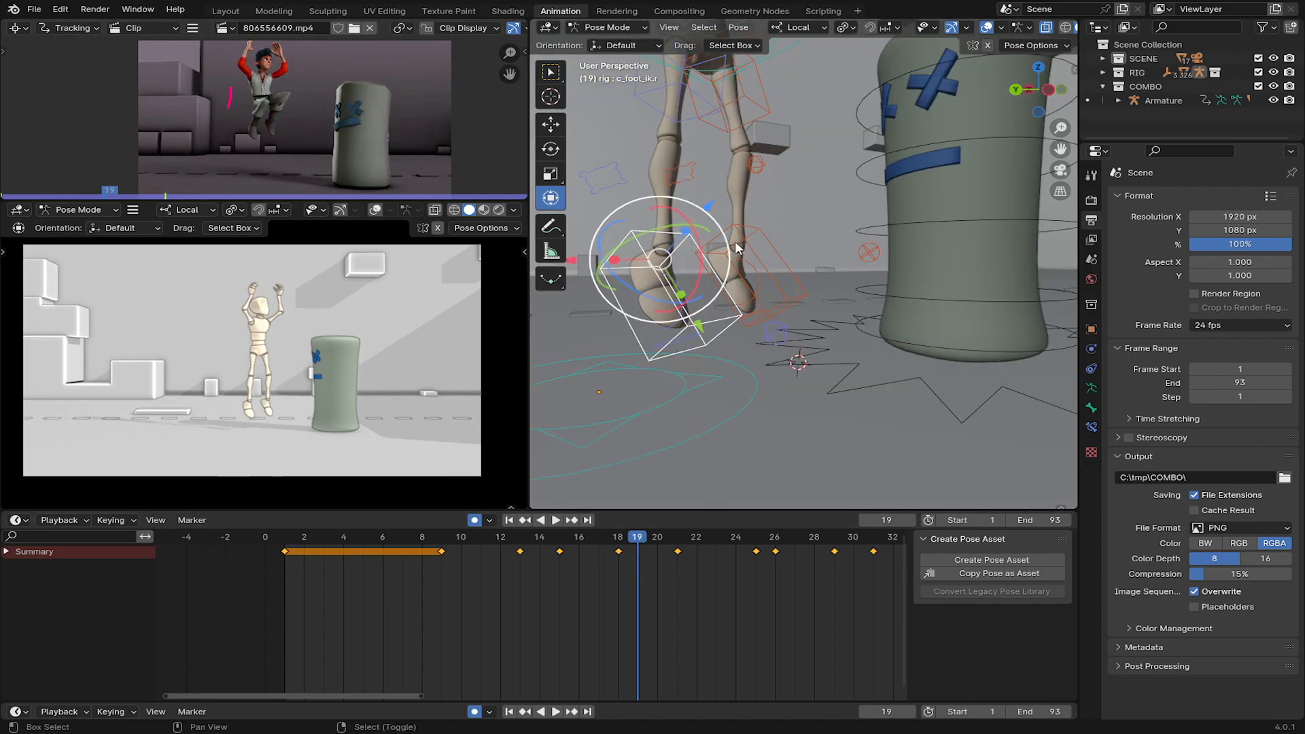
pyautogui.keyDown('shift'); pyautogui.click(735, 242); pyautogui.keyUp('shift')
pyautogui.moveTo(718, 179); pyautogui.dragTo(726, 68)
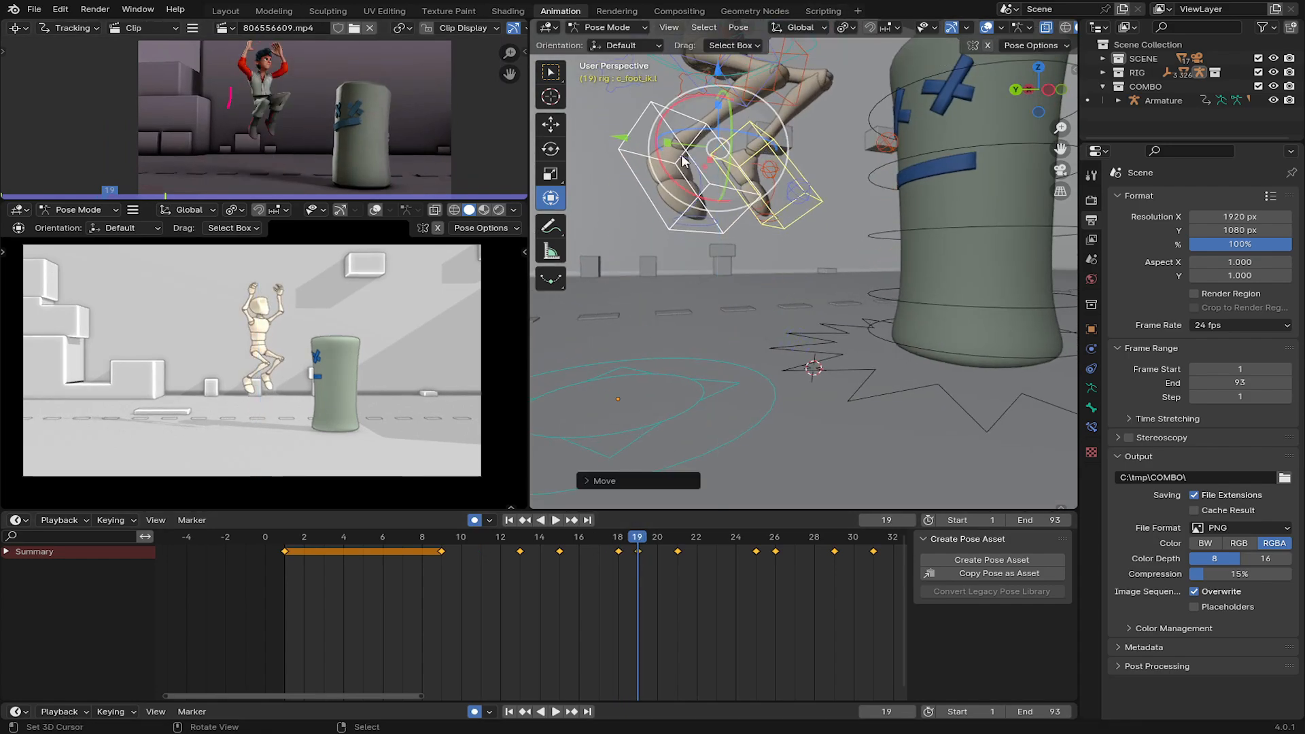
pyautogui.press('space')
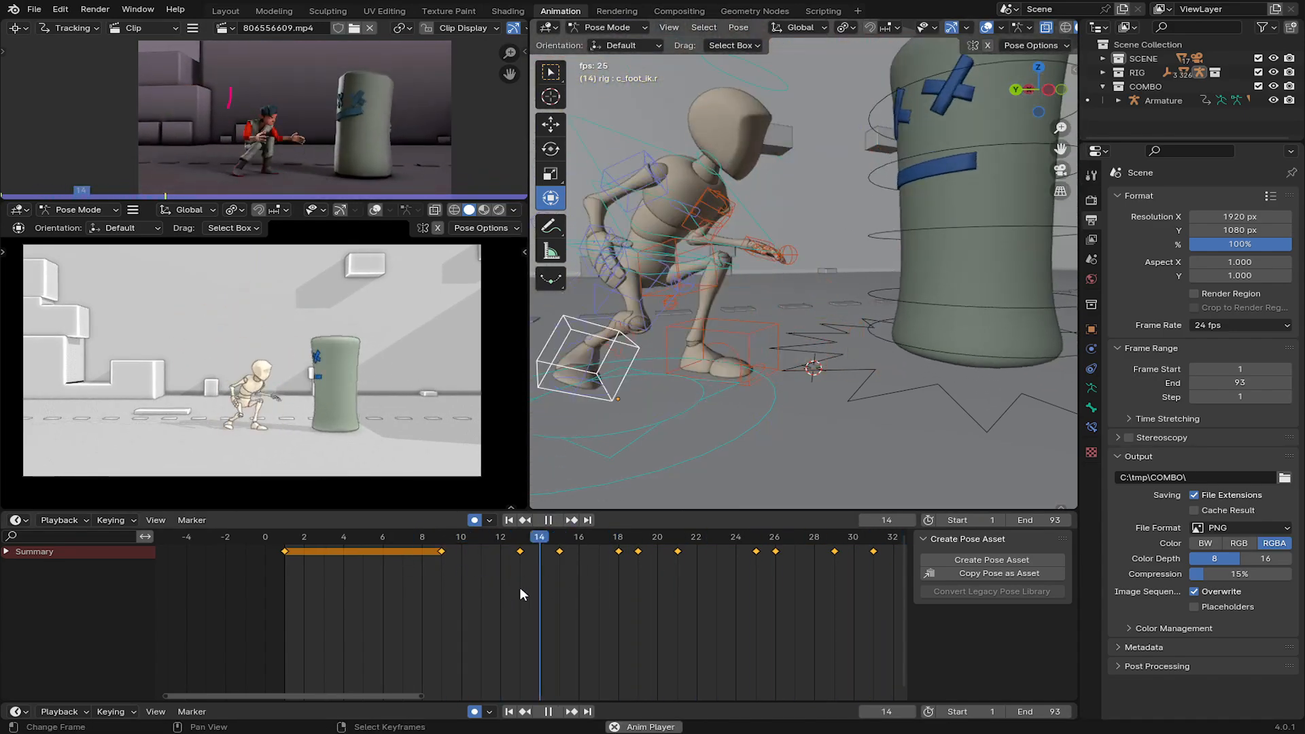
pyautogui.press('Escape')
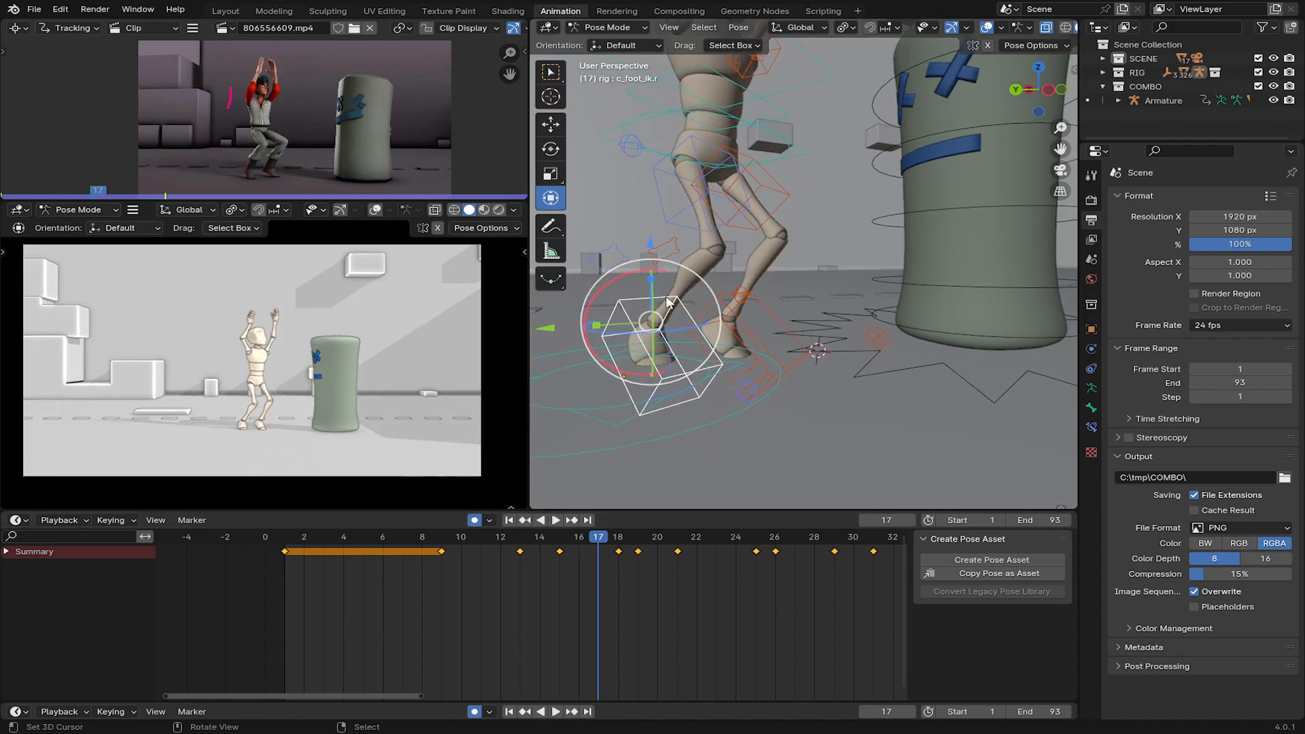
# At frame 17, raise both foot IK controls, play the take-off to check it, and save the file.
pyautogui.keyDown('shift'); pyautogui.click(706, 280); pyautogui.keyUp('shift')
pyautogui.moveTo(676, 156); pyautogui.dragTo(679, 123)
pyautogui.press('space')
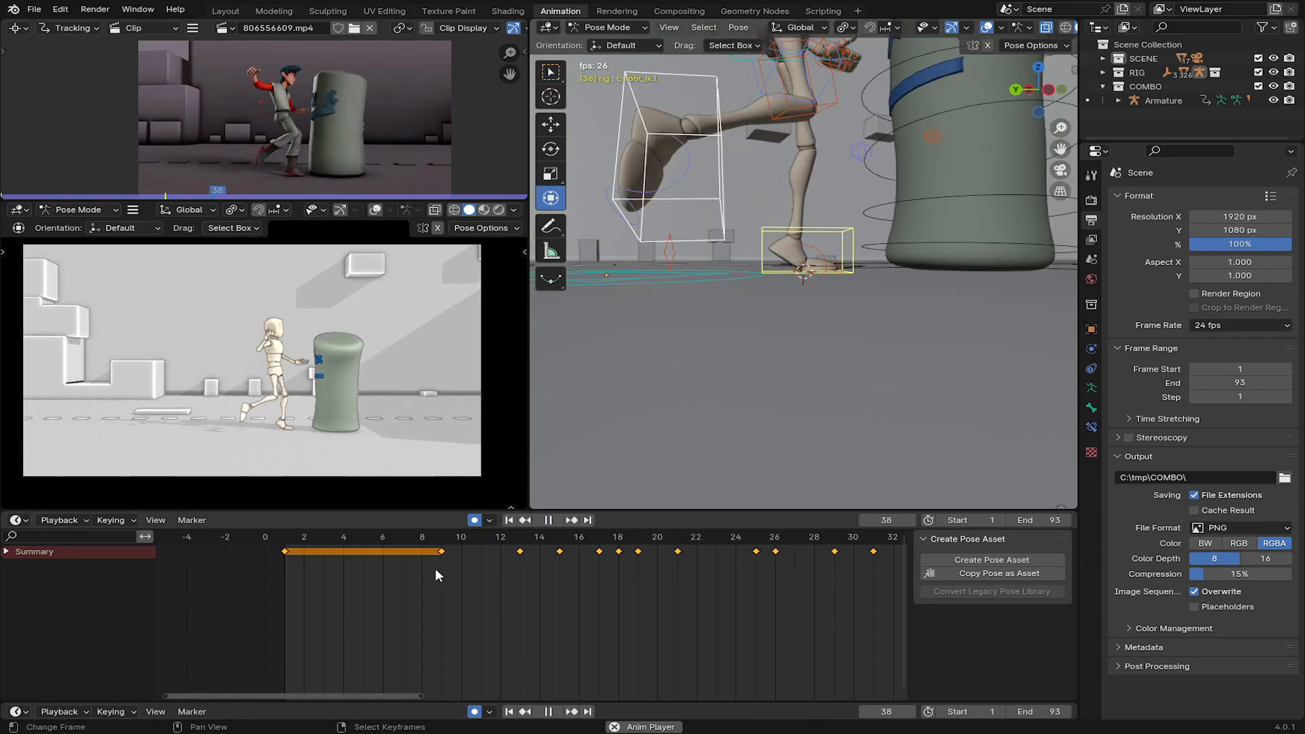
pyautogui.click(435, 568)
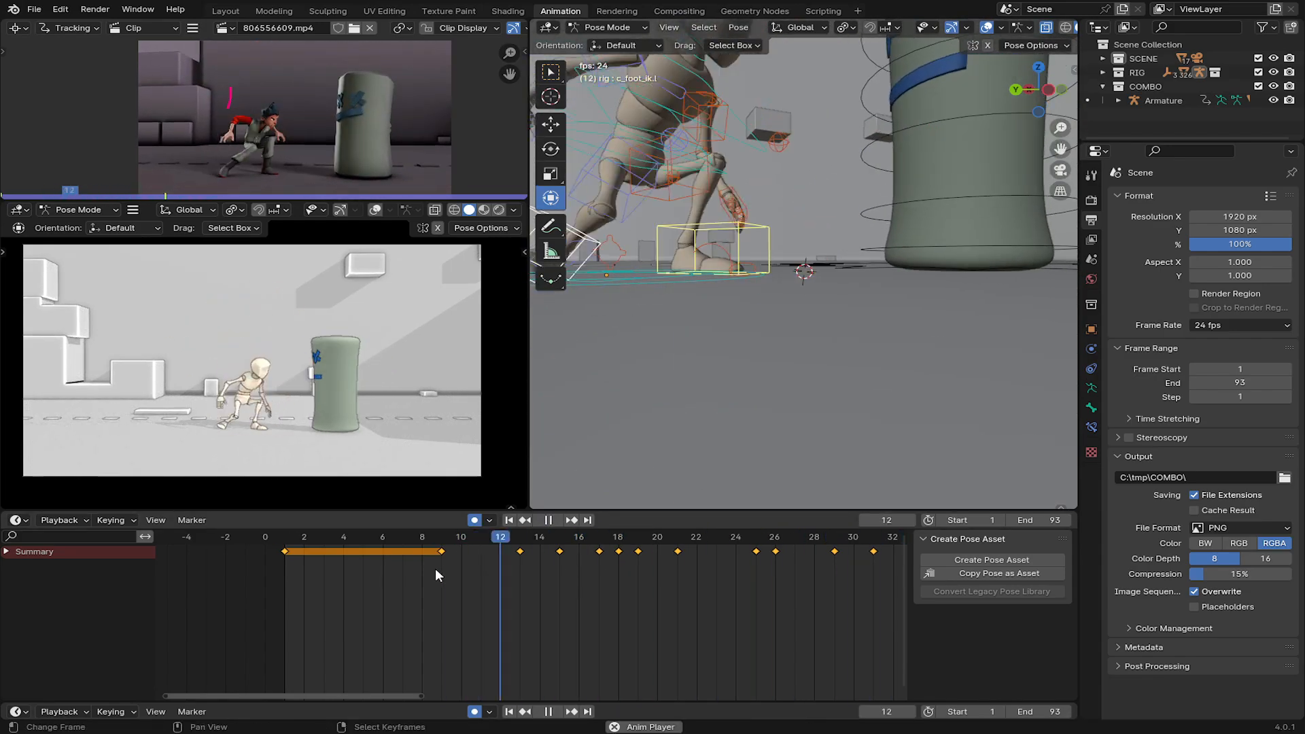
pyautogui.press('space')
pyautogui.moveTo(435, 568); pyautogui.dragTo(726, 598)
pyautogui.hotkey('ctrl', 's')
# At frame 21, move the left hand IK control up and closer to the head in the mid-air pose.
pyautogui.moveTo(735, 596); pyautogui.dragTo(496, 574, button='middle')
pyautogui.moveTo(497, 571); pyautogui.dragTo(430, 553)
pyautogui.press('space')
pyautogui.keyDown('shift'); pyautogui.moveTo(632, 333); pyautogui.dragTo(598, 489, button='middle'); pyautogui.keyUp('shift')
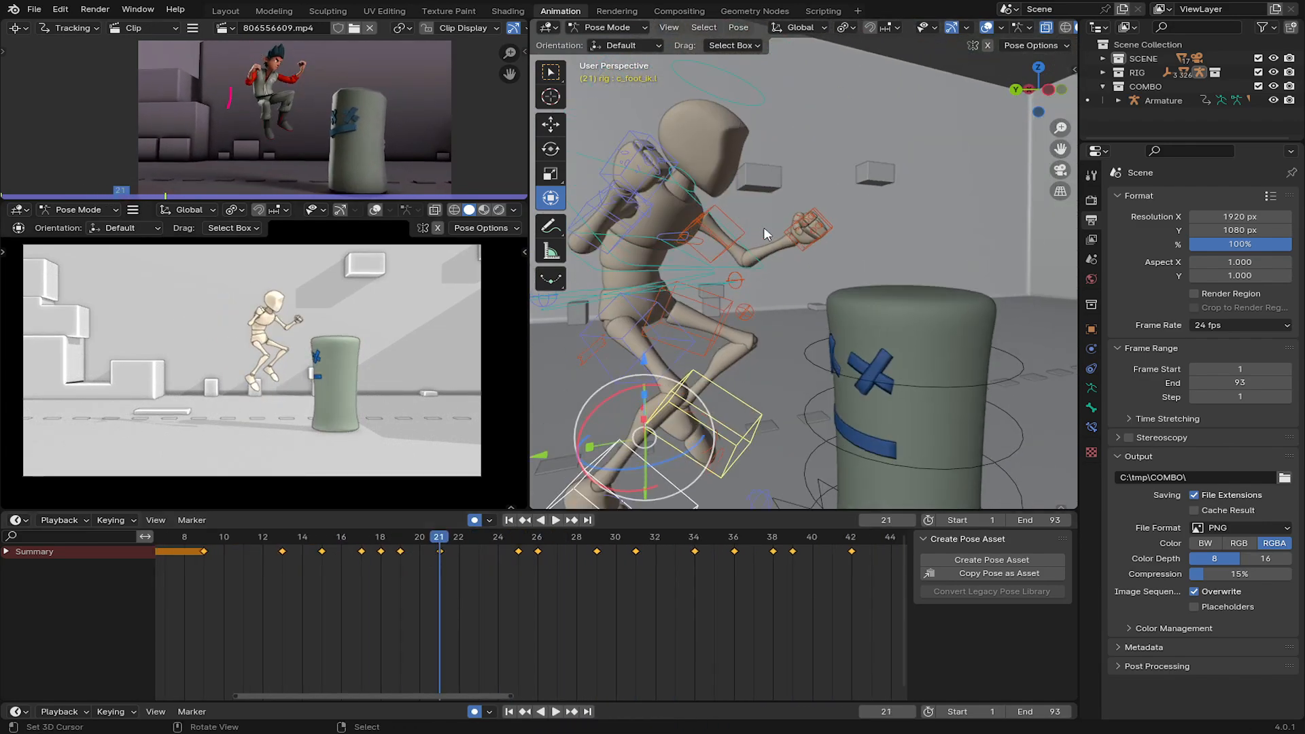
pyautogui.rightClick(815, 232)
pyautogui.press('g')
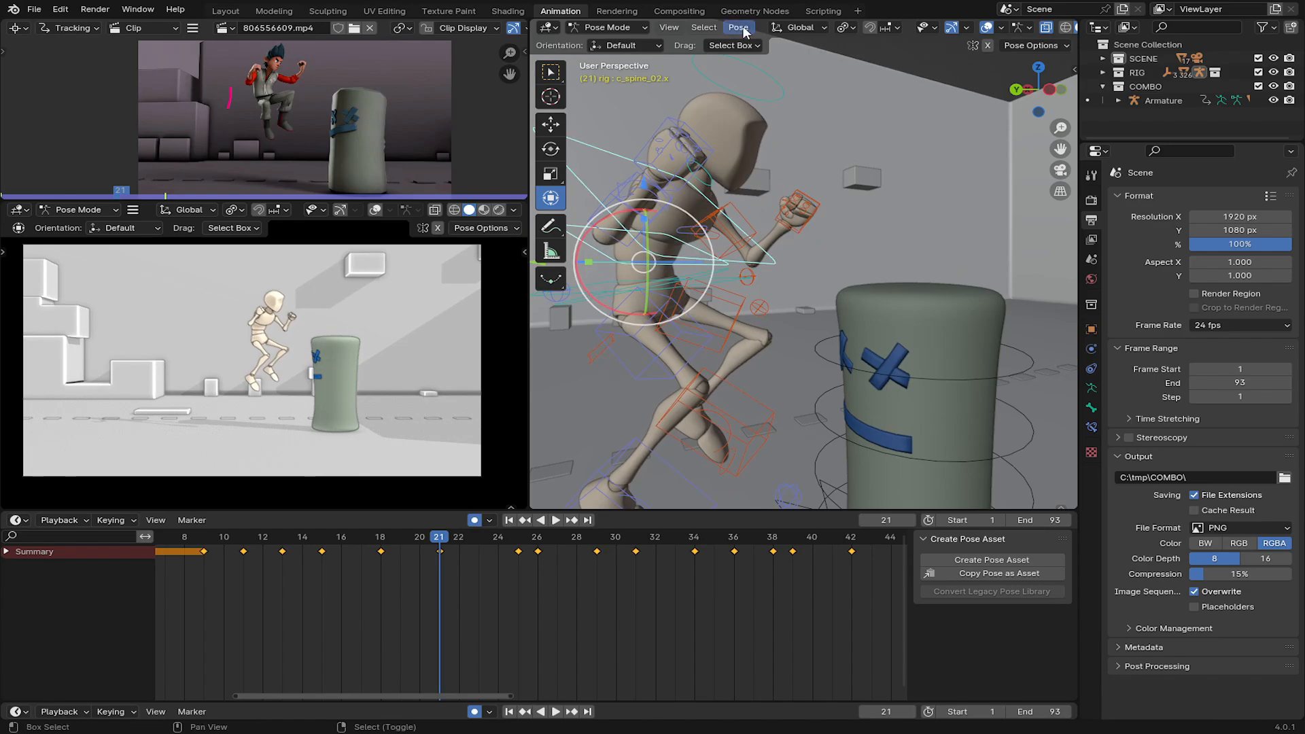
# Switch the transform orientation to Local, rotate the c_spine_02.x control at frame 21, and play the jump to check it.
pyautogui.click(815, 28)
pyautogui.click(796, 80)
pyautogui.moveTo(724, 230); pyautogui.dragTo(736, 224, button='middle')
pyautogui.moveTo(737, 223); pyautogui.dragTo(757, 244)
pyautogui.press('space')
pyautogui.click(241, 594)
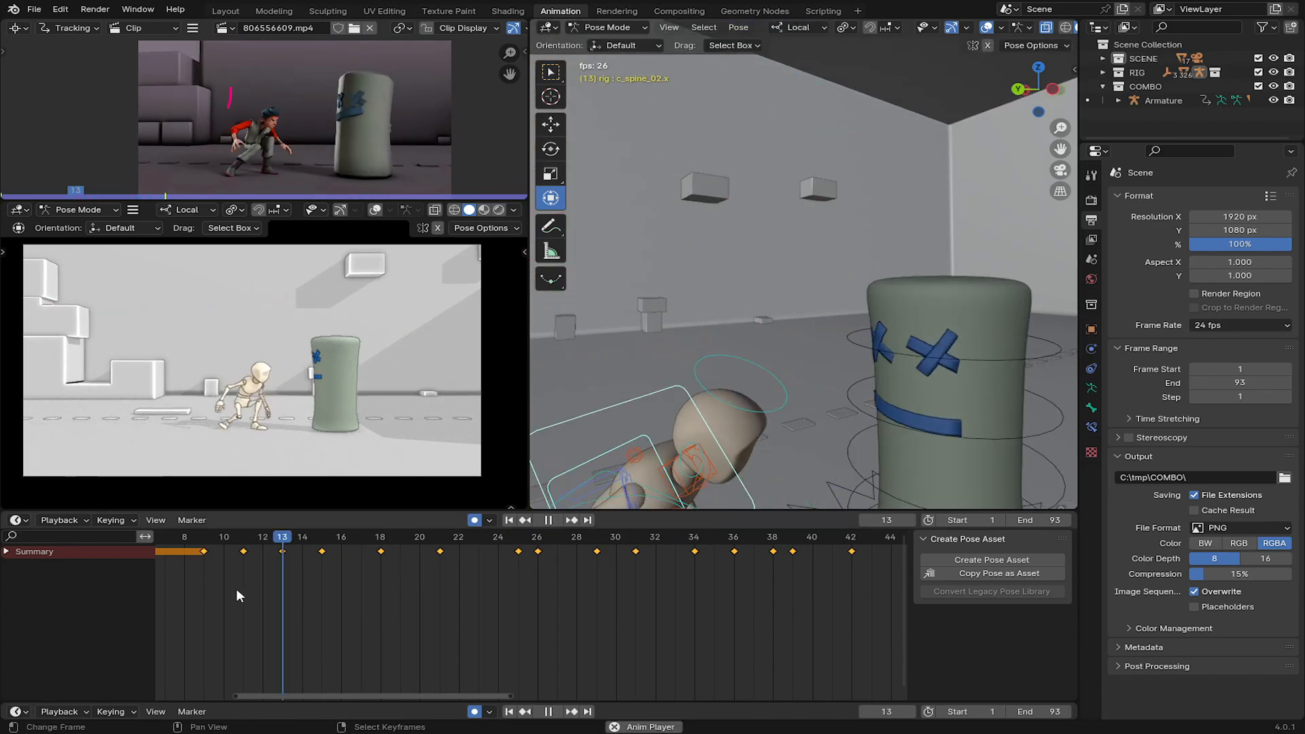
pyautogui.press('space')
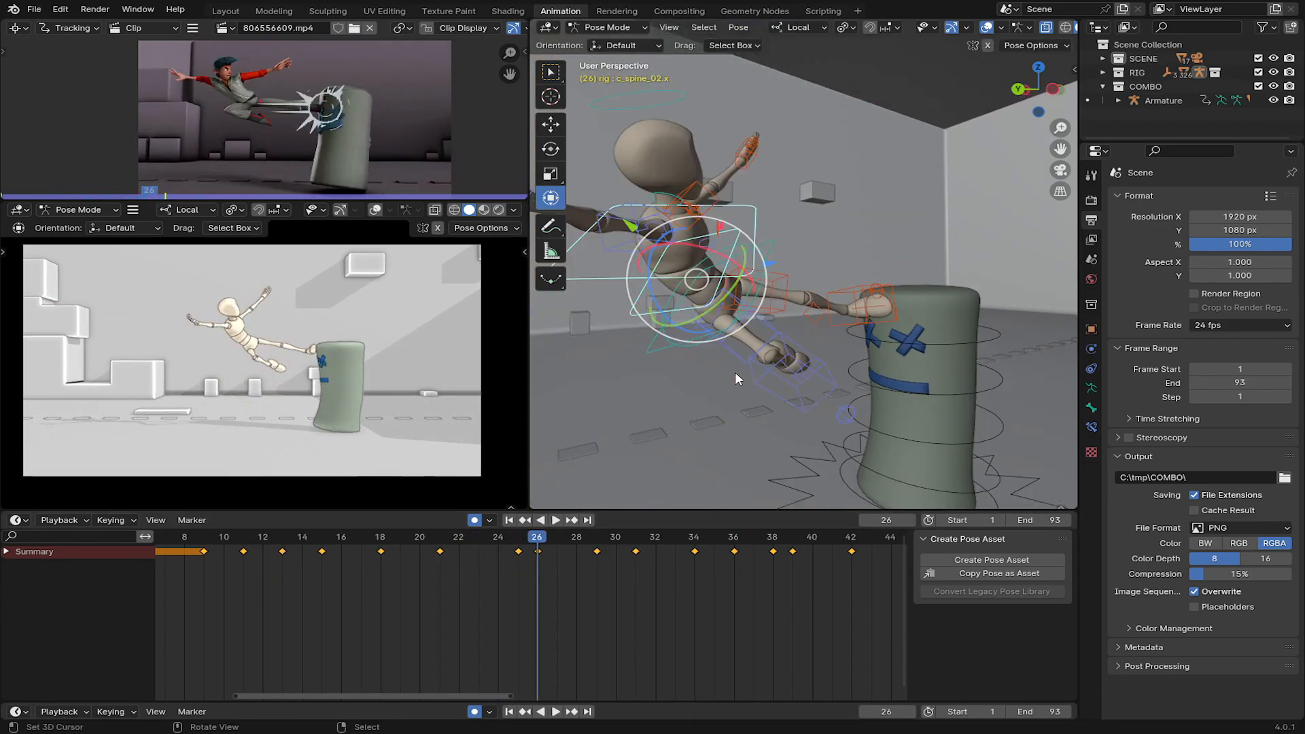
# At frame 26, rotate the c_spine_02.x control slightly and review the flying kick in playback.
pyautogui.moveTo(714, 254); pyautogui.dragTo(711, 248)
pyautogui.press('space')
pyautogui.click(368, 587)
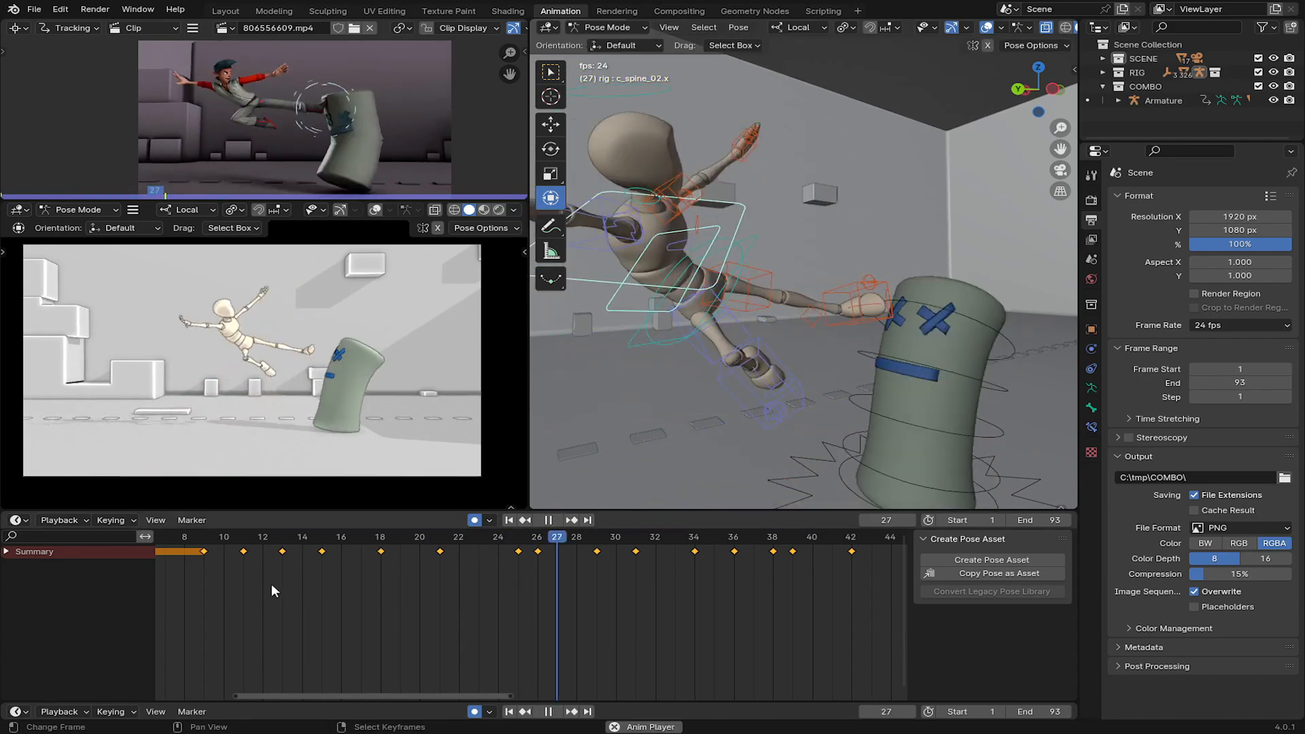
pyautogui.moveTo(271, 585); pyautogui.dragTo(545, 563)
# Move the right foot IK control at frame 26 to adjust the trailing leg of the flying kick.
pyautogui.moveTo(809, 326); pyautogui.dragTo(761, 329, button='middle')
pyautogui.rightClick(760, 355)
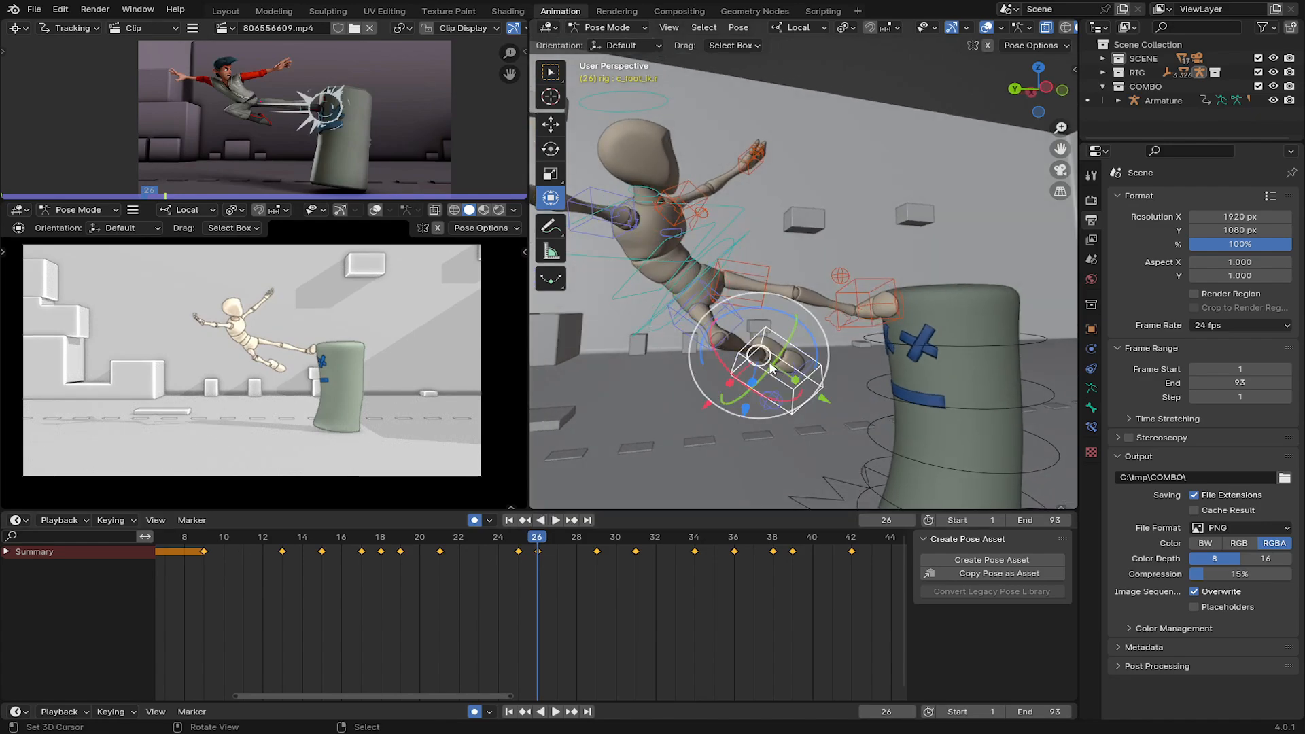
pyautogui.moveTo(759, 356); pyautogui.dragTo(746, 362)
pyautogui.moveTo(746, 362); pyautogui.dragTo(720, 363, button='middle')
# At frame 32, reposition the left foot IK control as the kicking leg comes down, and play the landing.
pyautogui.click(565, 548)
pyautogui.moveTo(565, 548); pyautogui.dragTo(657, 563)
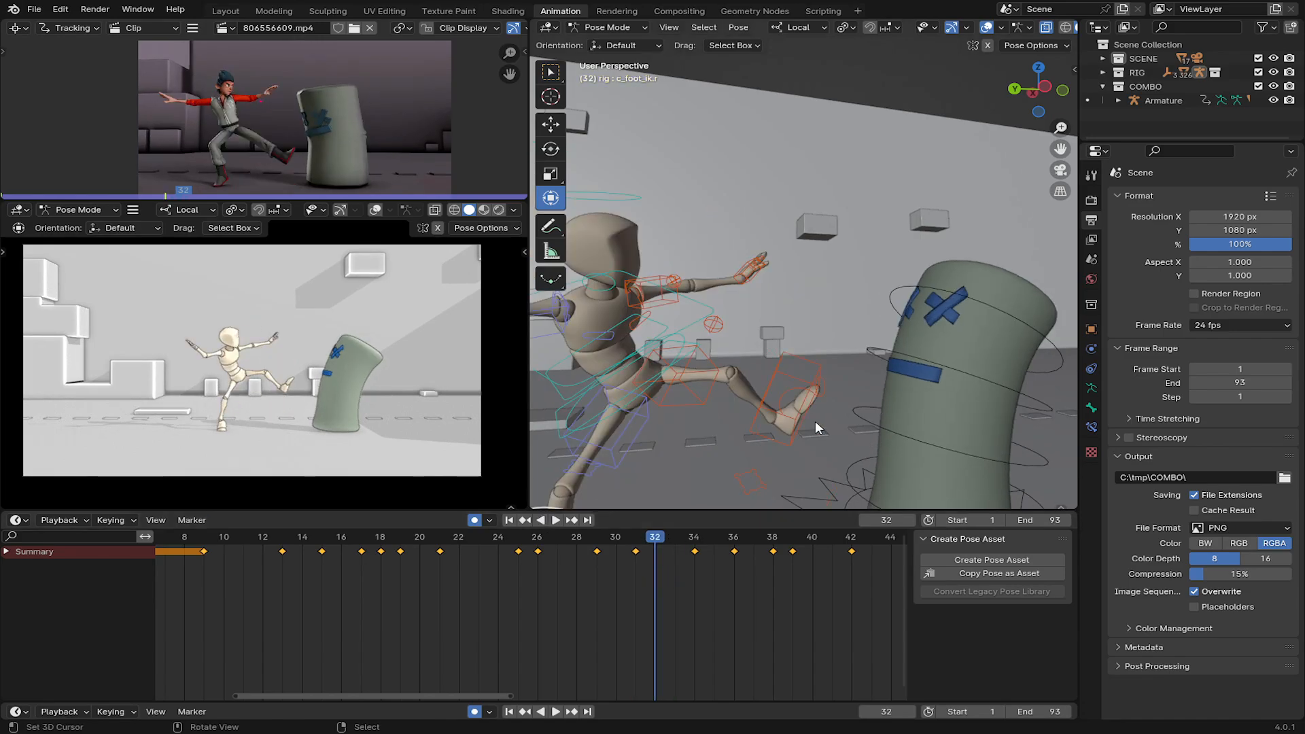
pyautogui.moveTo(804, 429); pyautogui.dragTo(816, 446, button='right')
pyautogui.click(610, 576)
pyautogui.press('v')
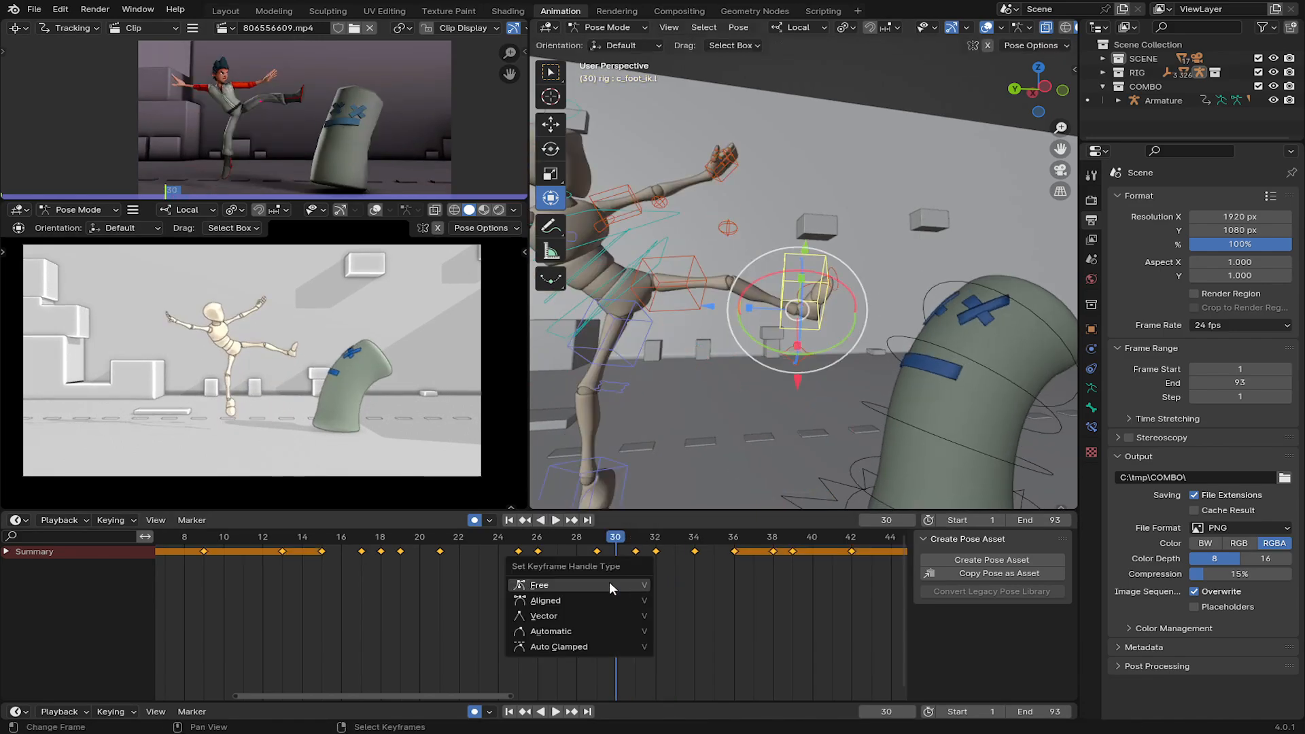
pyautogui.press('Escape')
pyautogui.press('space')
pyautogui.press('space')
# At frame 35, move the right foot IK control of the back leg and review the following kick in playback.
pyautogui.moveTo(696, 563); pyautogui.dragTo(713, 556)
pyautogui.keyDown('shift'); pyautogui.moveTo(704, 379); pyautogui.dragTo(802, 184, button='middle'); pyautogui.keyUp('shift')
pyautogui.rightClick(703, 345)
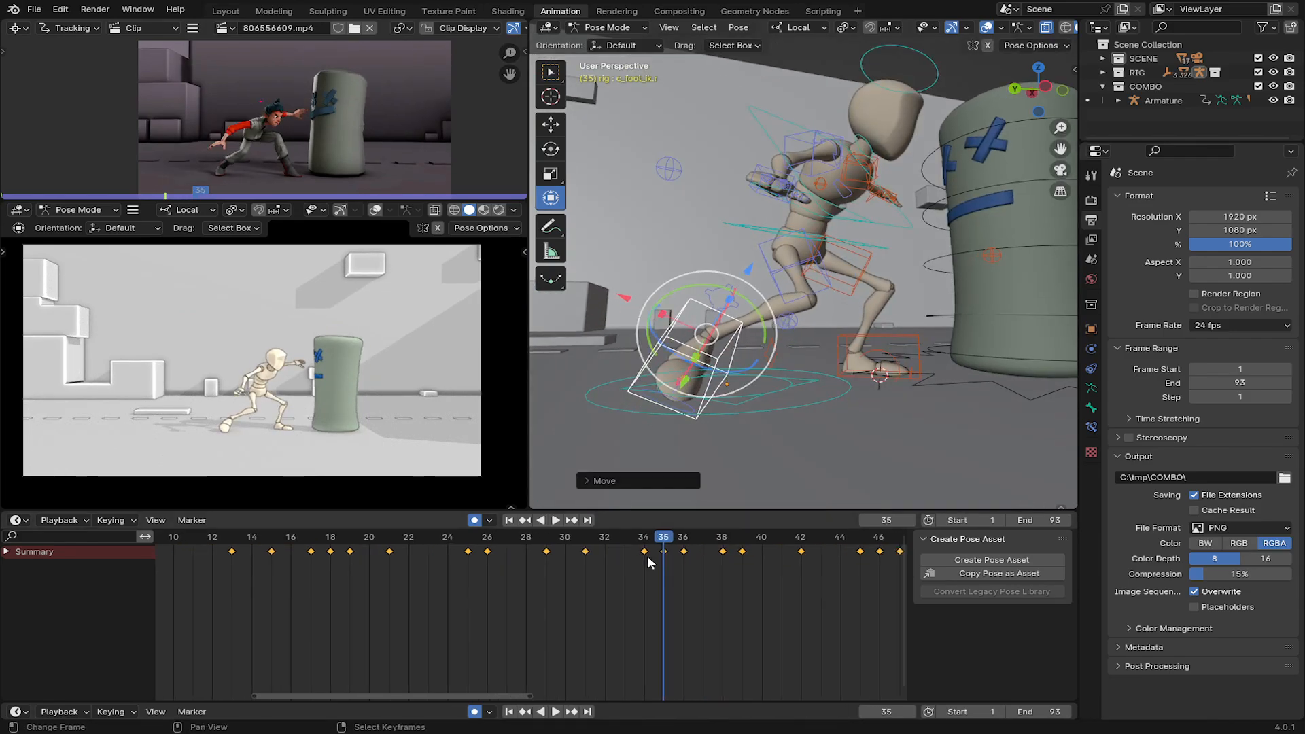
pyautogui.moveTo(650, 562); pyautogui.dragTo(748, 562)
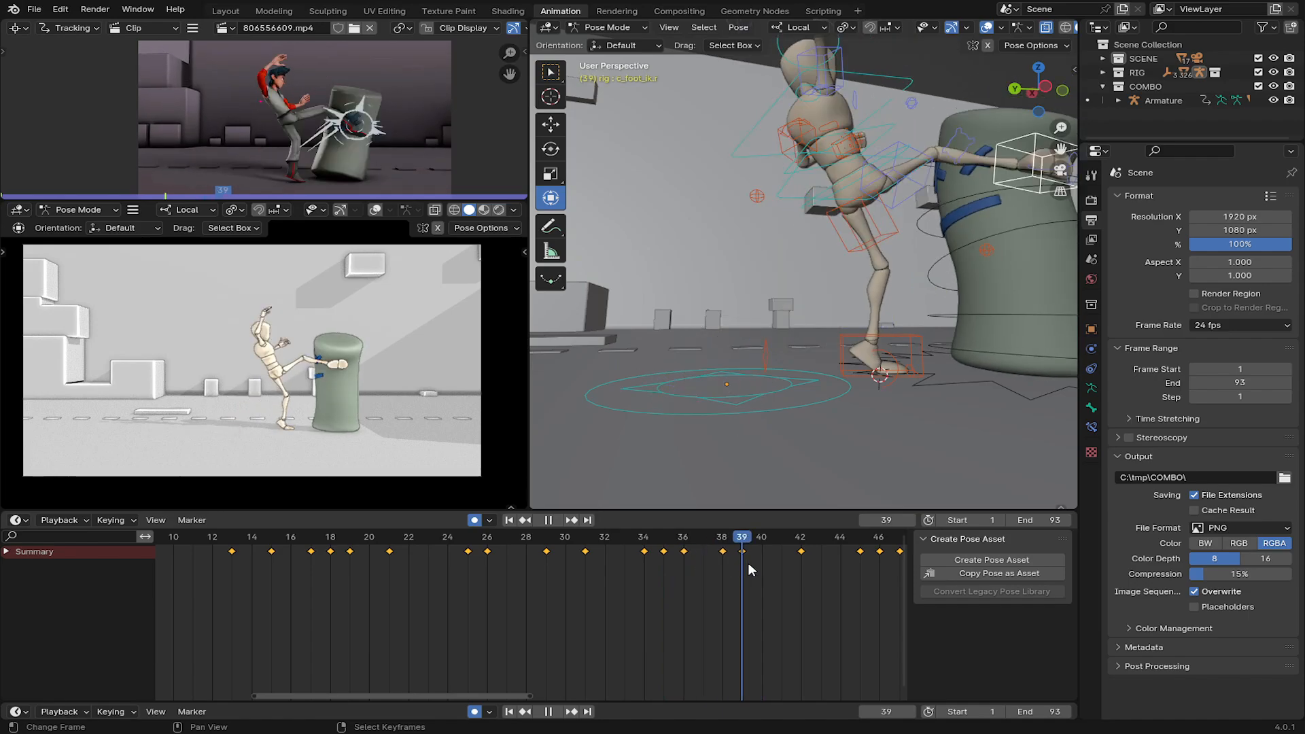
pyautogui.press('space')
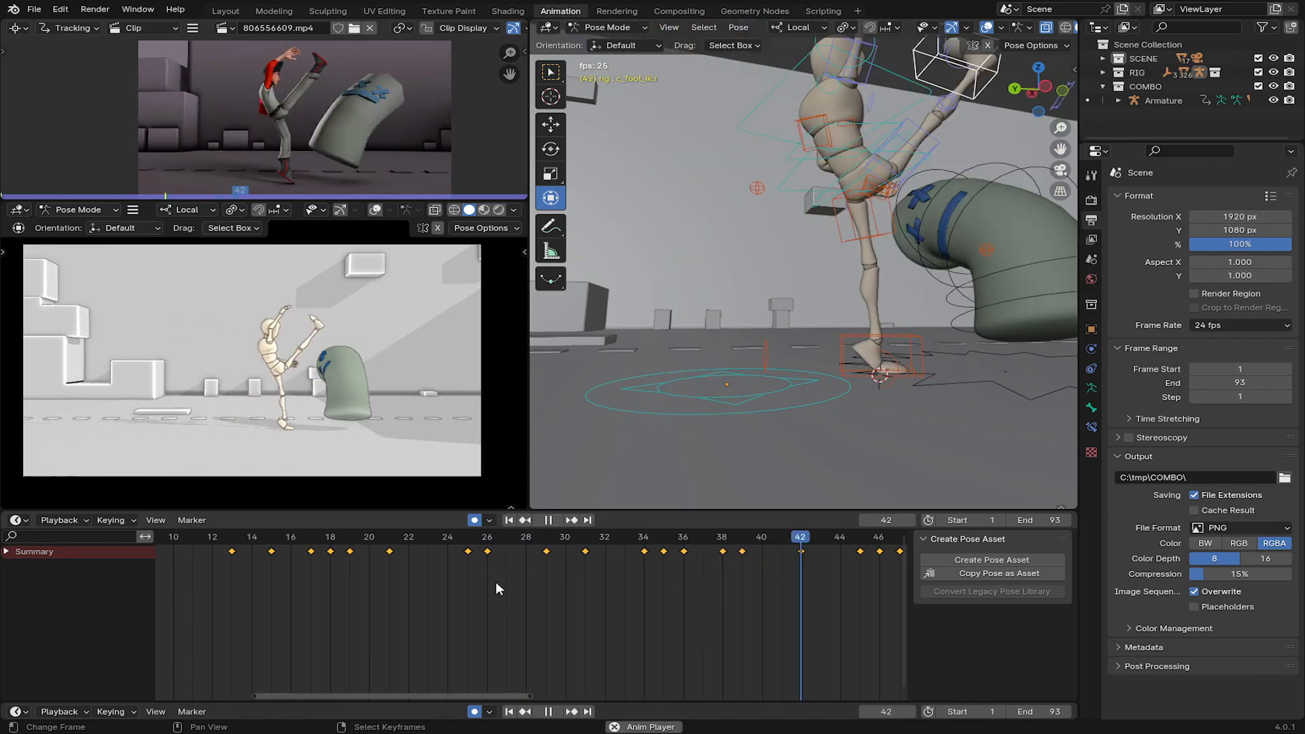
pyautogui.press('space')
# Move the right hand IK control at frames 31 and 32 to refine the backward arm swing.
pyautogui.moveTo(384, 584); pyautogui.dragTo(288, 583, button='middle')
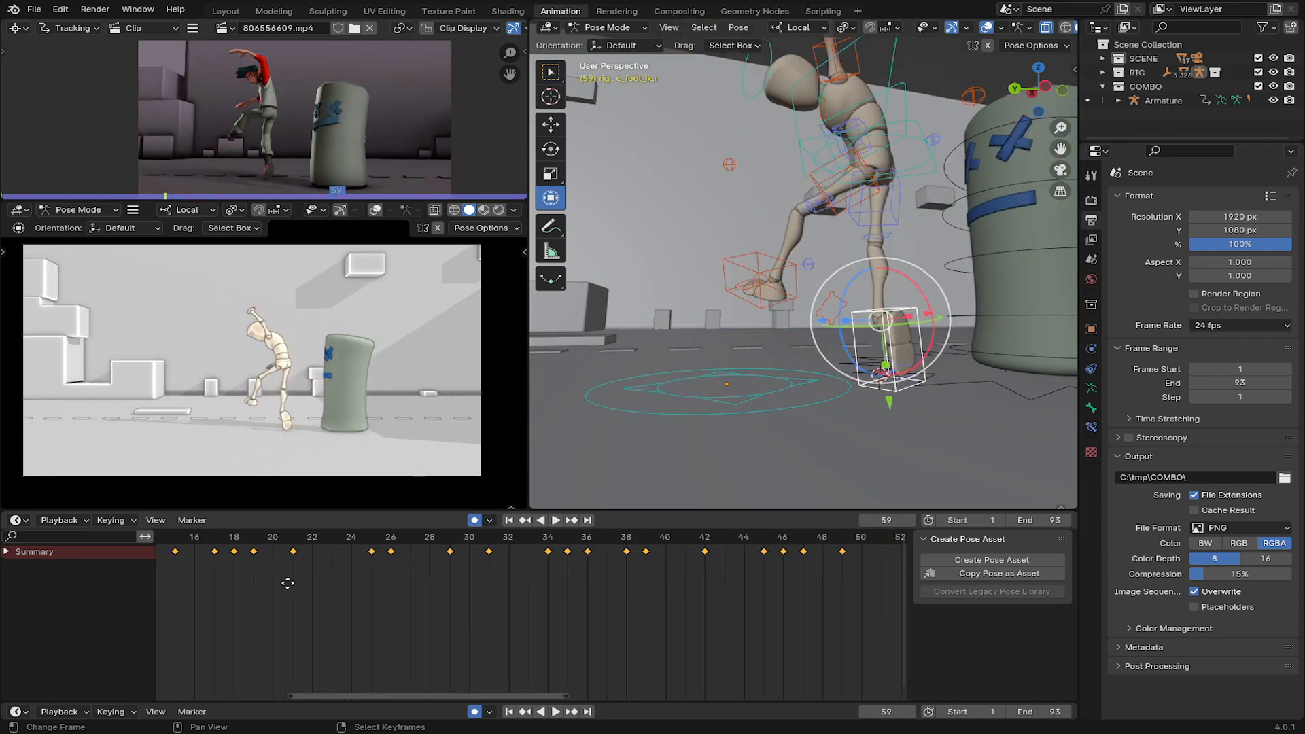
pyautogui.moveTo(288, 583); pyautogui.dragTo(736, 594)
pyautogui.moveTo(739, 593); pyautogui.dragTo(632, 576, button='middle')
pyautogui.moveTo(632, 577); pyautogui.dragTo(377, 569)
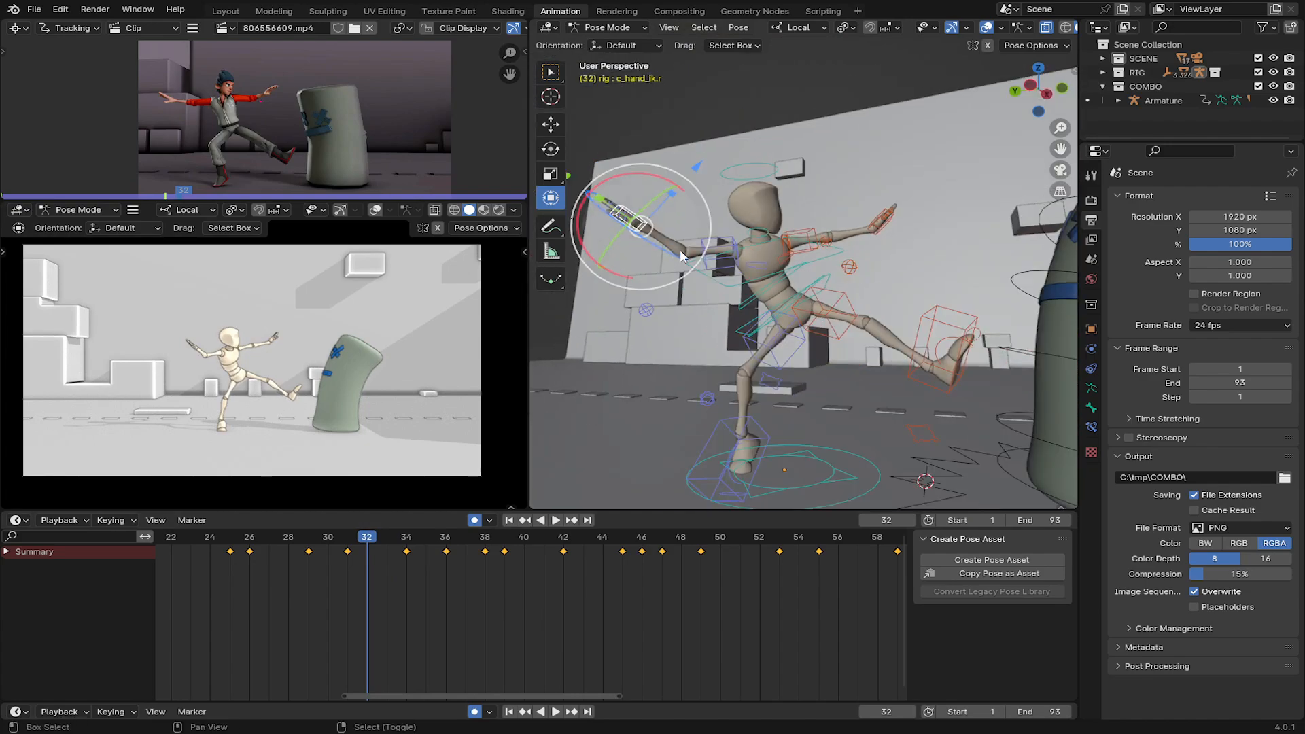
pyautogui.click(346, 556)
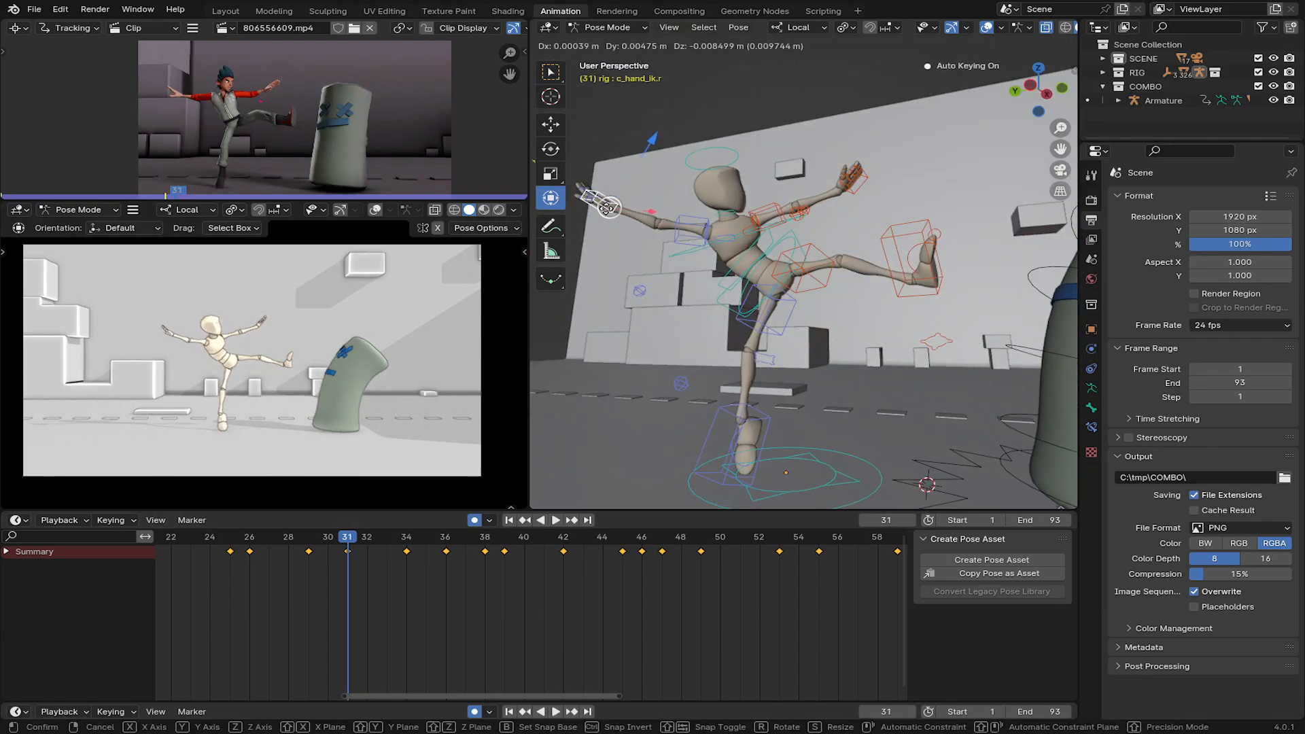
pyautogui.click(373, 567)
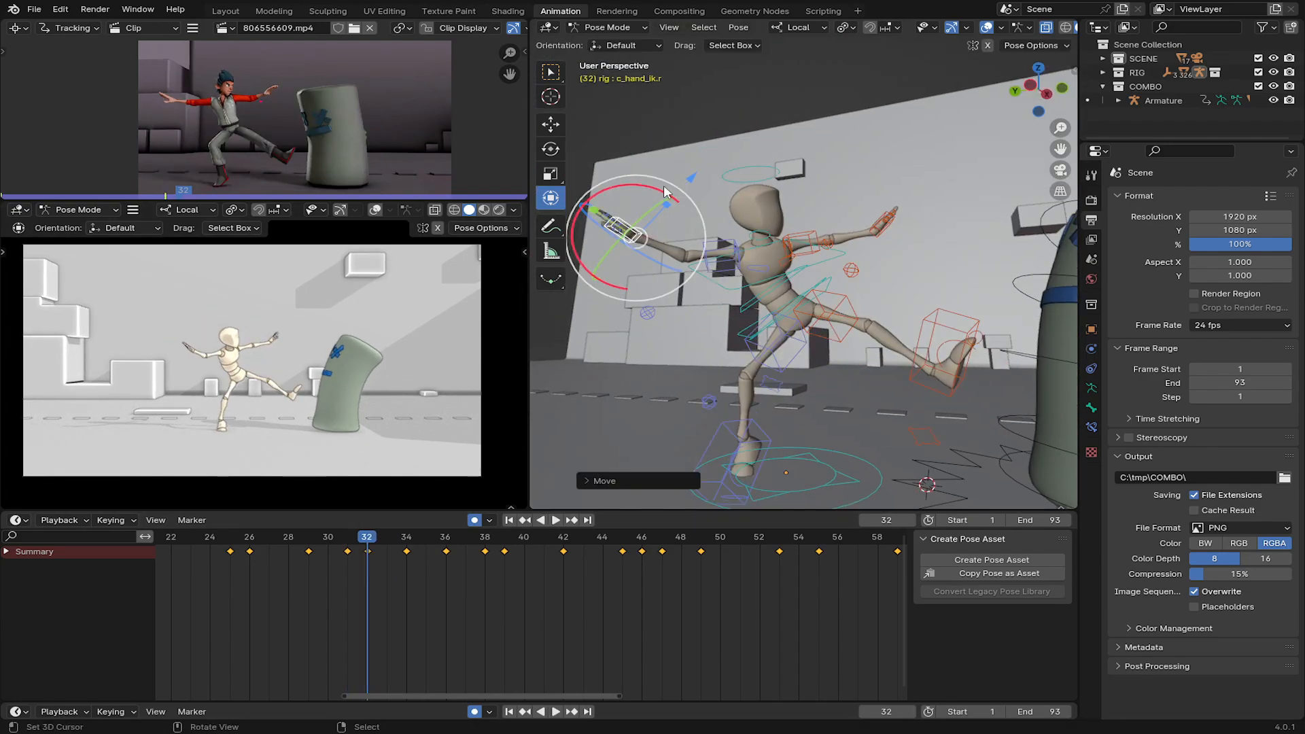
pyautogui.click(624, 237)
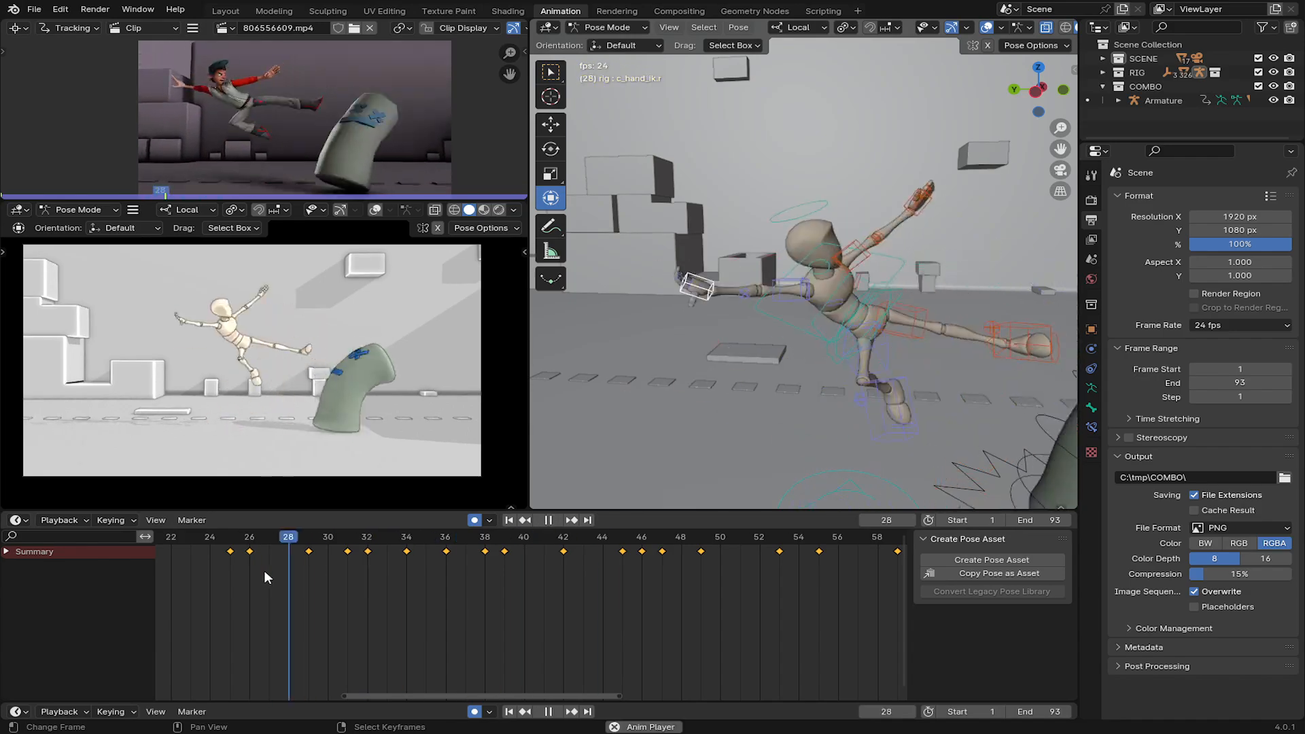
# At frame 33, move the right arm pole control and rotate the right hand IK control.
pyautogui.moveTo(264, 570); pyautogui.dragTo(390, 583)
pyautogui.press('g')
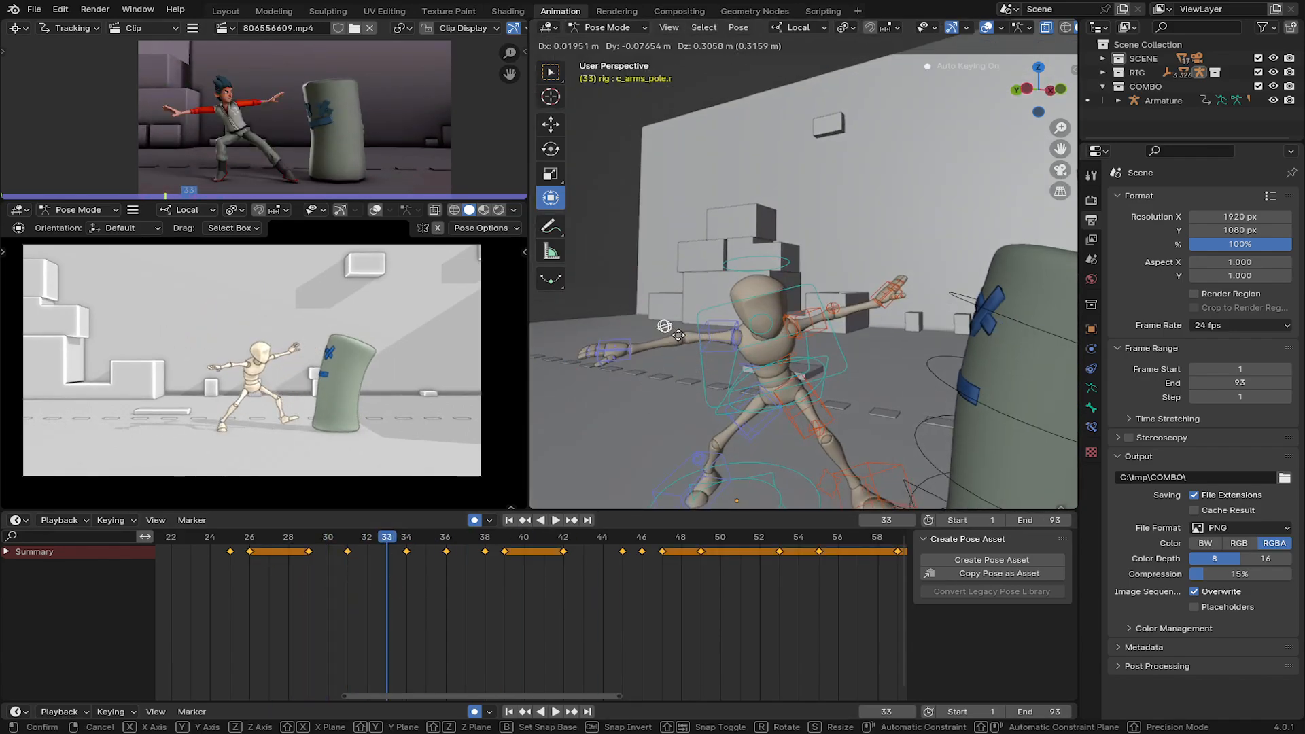
pyautogui.press('r')
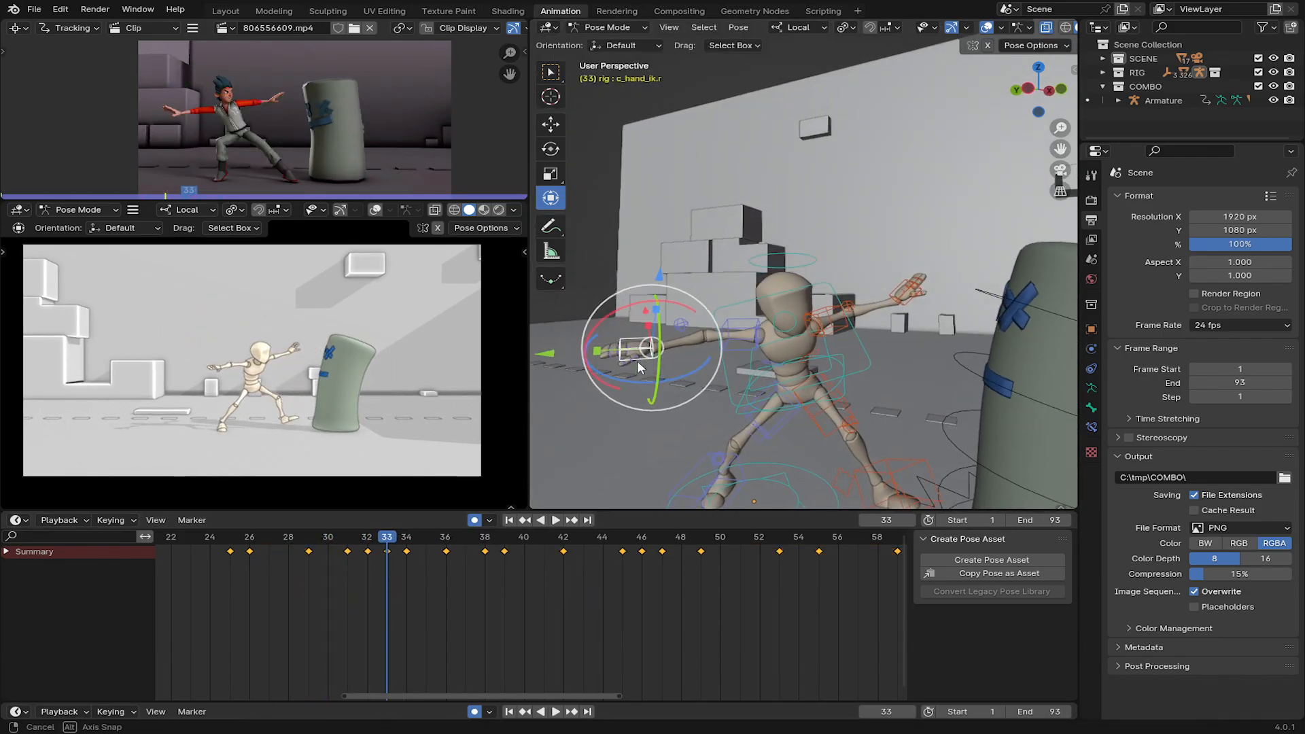
pyautogui.press('x')
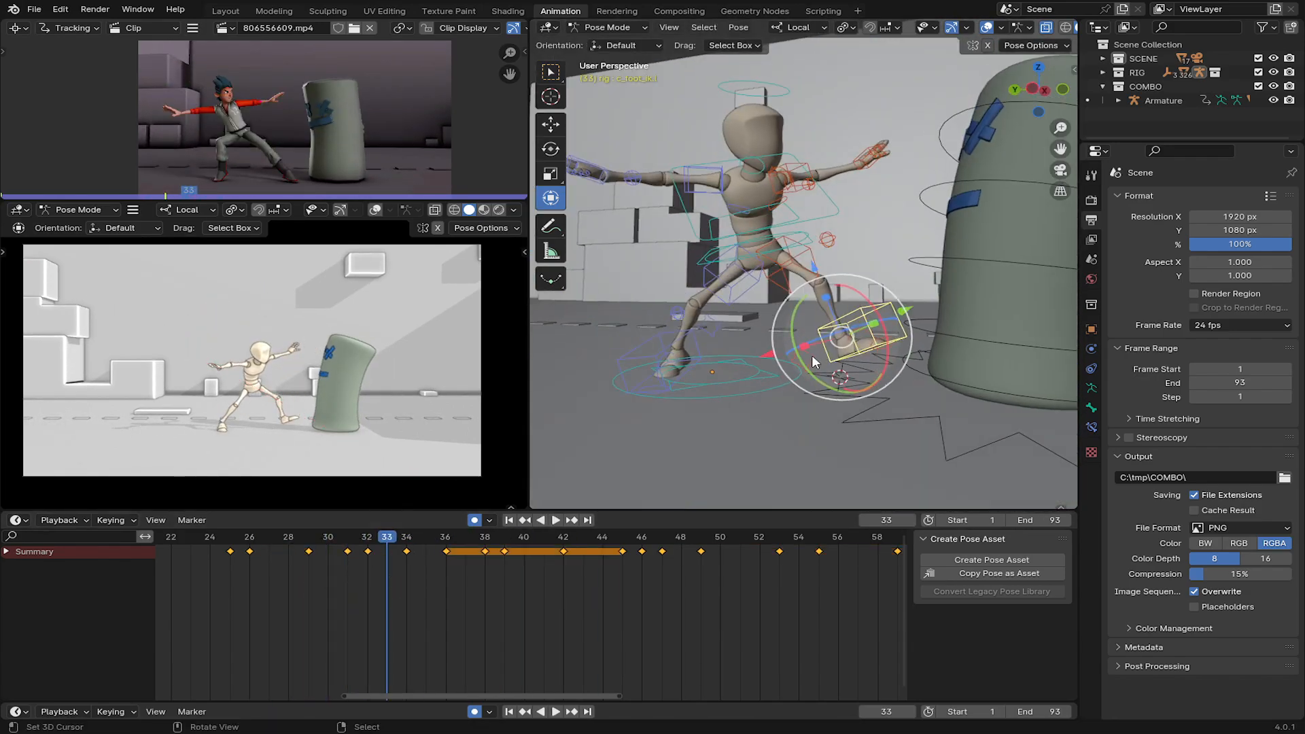
# At frame 33, move and rotate the left foot IK control to shape the front foot's landing.
pyautogui.click(811, 355)
pyautogui.press('g')
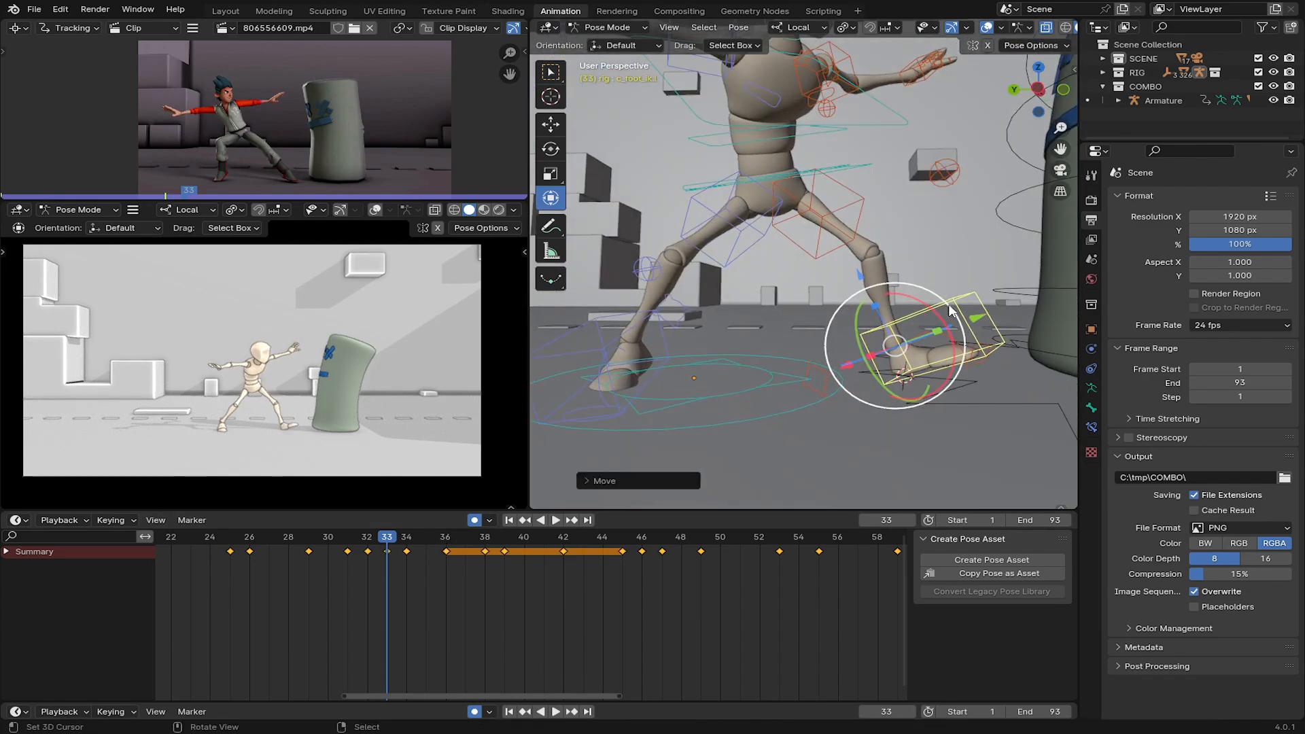
pyautogui.moveTo(925, 303); pyautogui.dragTo(949, 336)
pyautogui.moveTo(900, 342); pyautogui.dragTo(908, 313)
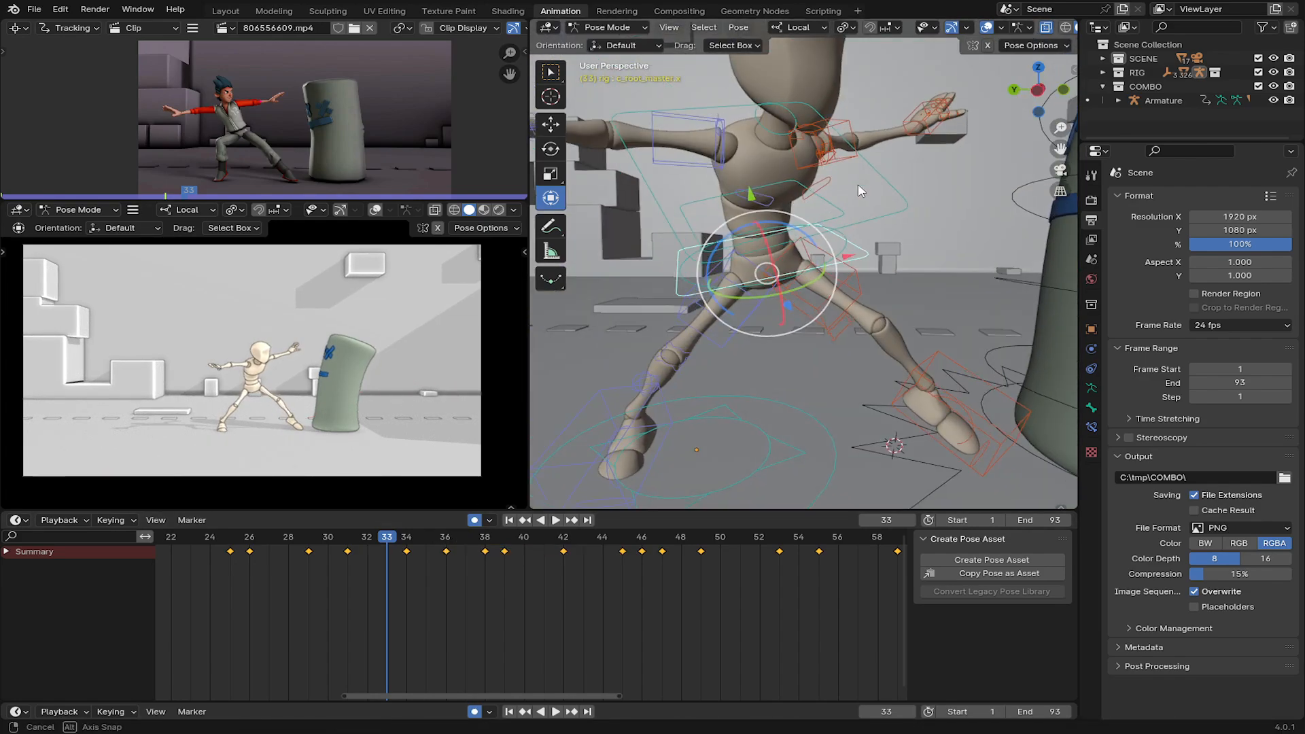
# Switch to Global orientation and shift the c_root_master.x control backward along the Y axis at frame 33.
pyautogui.click(799, 27)
pyautogui.click(791, 73)
pyautogui.press('g')
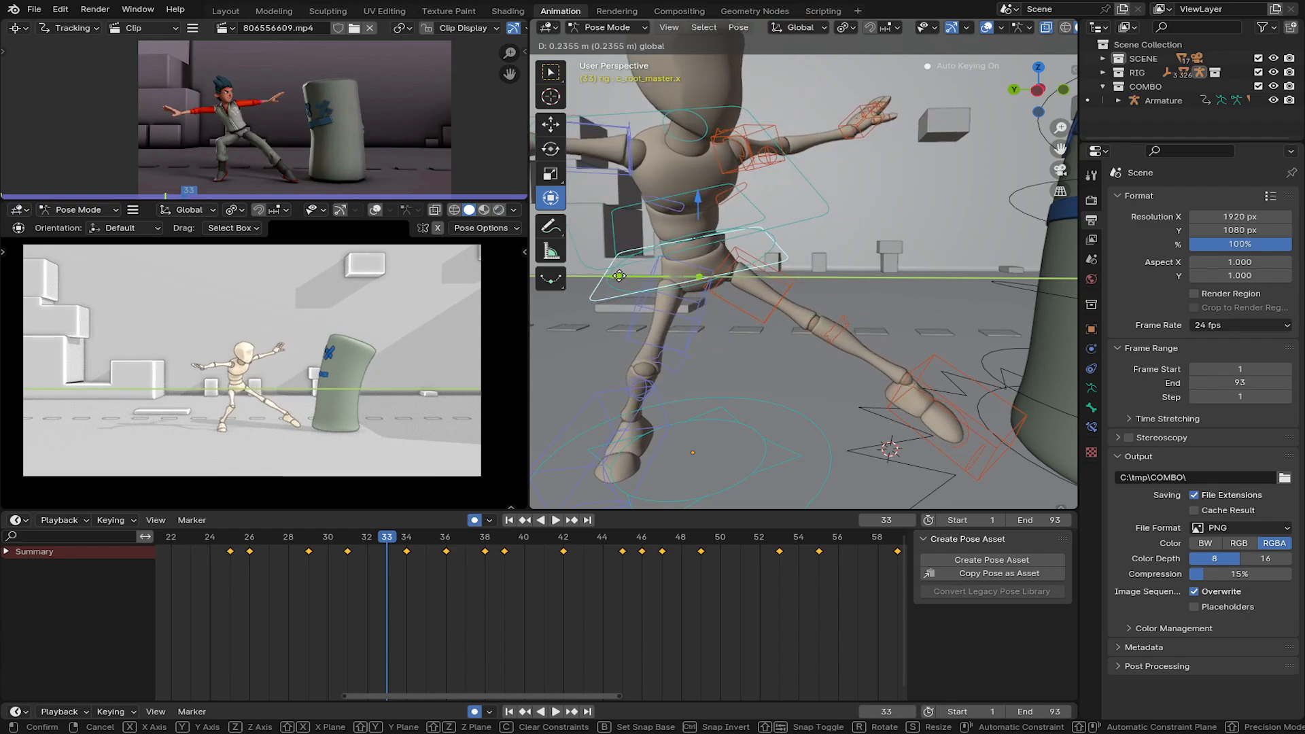
pyautogui.click(619, 276)
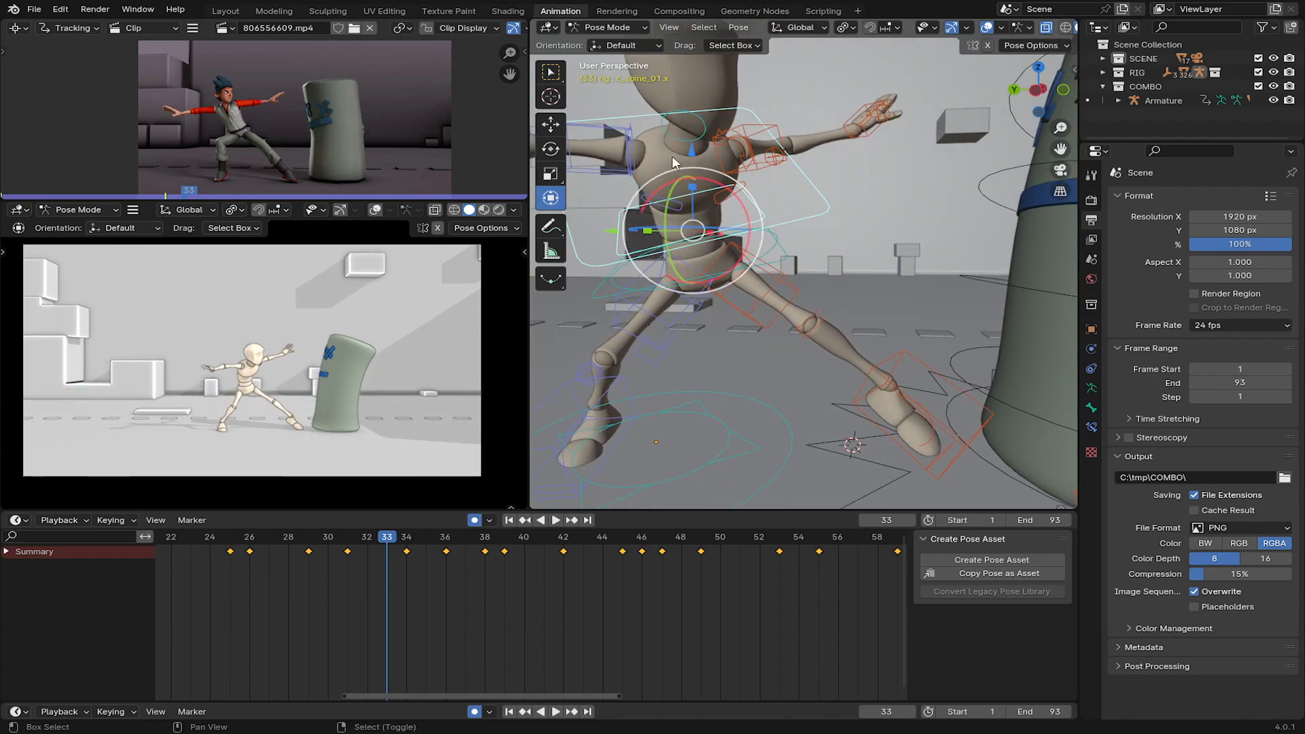
# At frame 33, rotate the spine controls in Local orientation, adjust the right hand IK control, and play the landing.
pyautogui.click(799, 27)
pyautogui.click(798, 84)
pyautogui.moveTo(739, 192); pyautogui.dragTo(714, 178)
pyautogui.moveTo(700, 252); pyautogui.dragTo(683, 259)
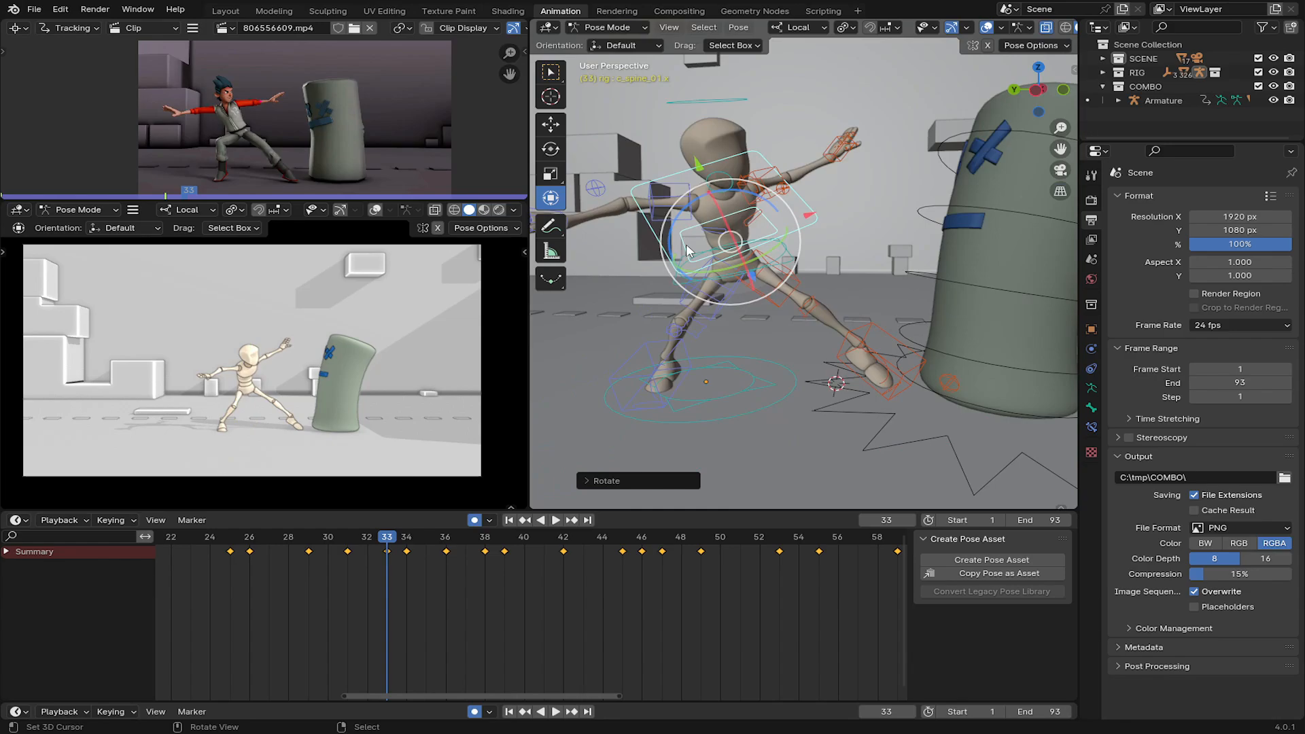
pyautogui.scroll(-3, 761, 267)
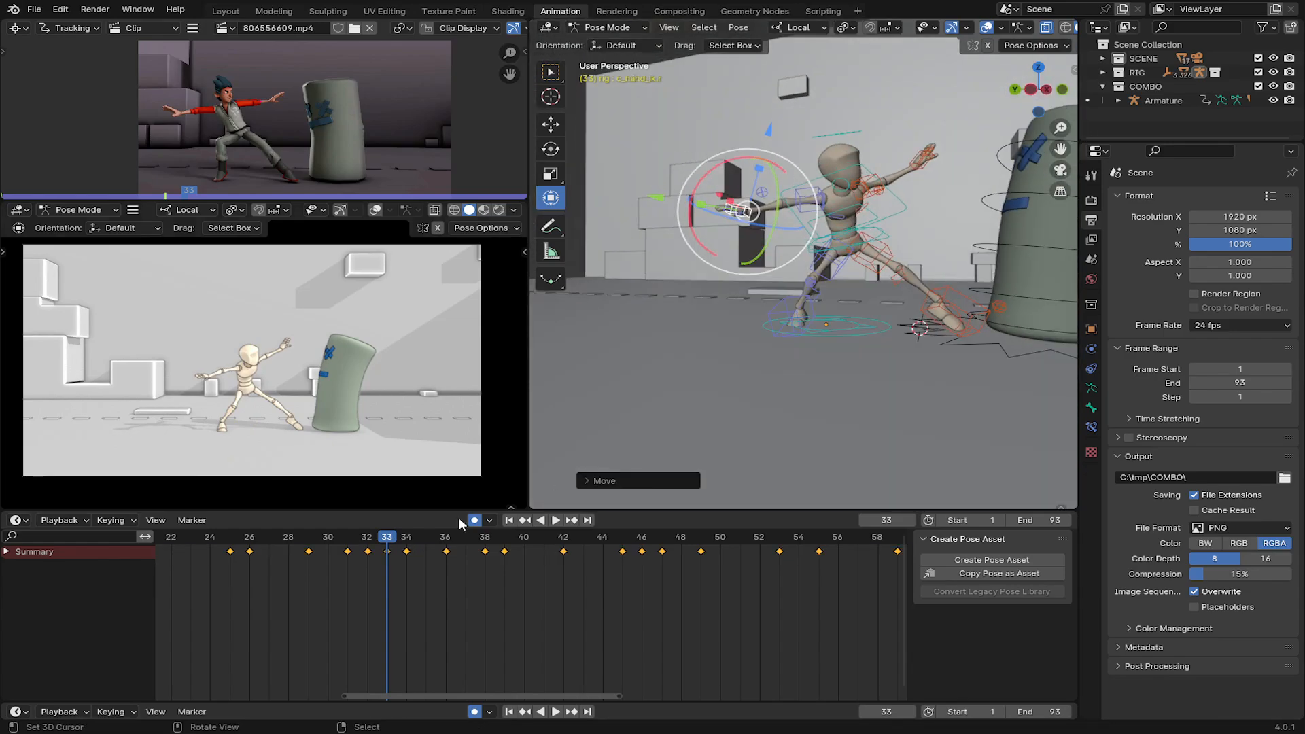
pyautogui.press('space')
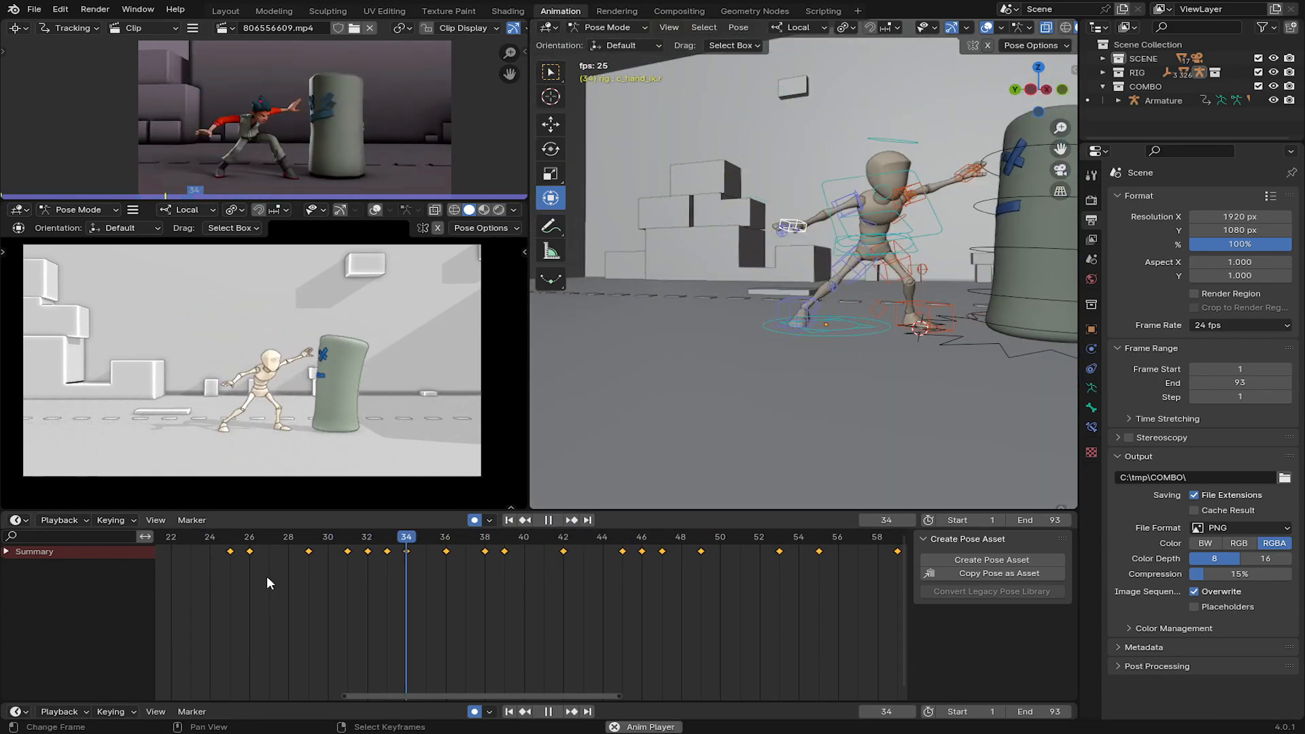
# At frame 32, move the right foot IK control to correct the supporting foot, and play the motion to check it.
pyautogui.moveTo(266, 577); pyautogui.dragTo(362, 582)
pyautogui.rightClick(866, 299)
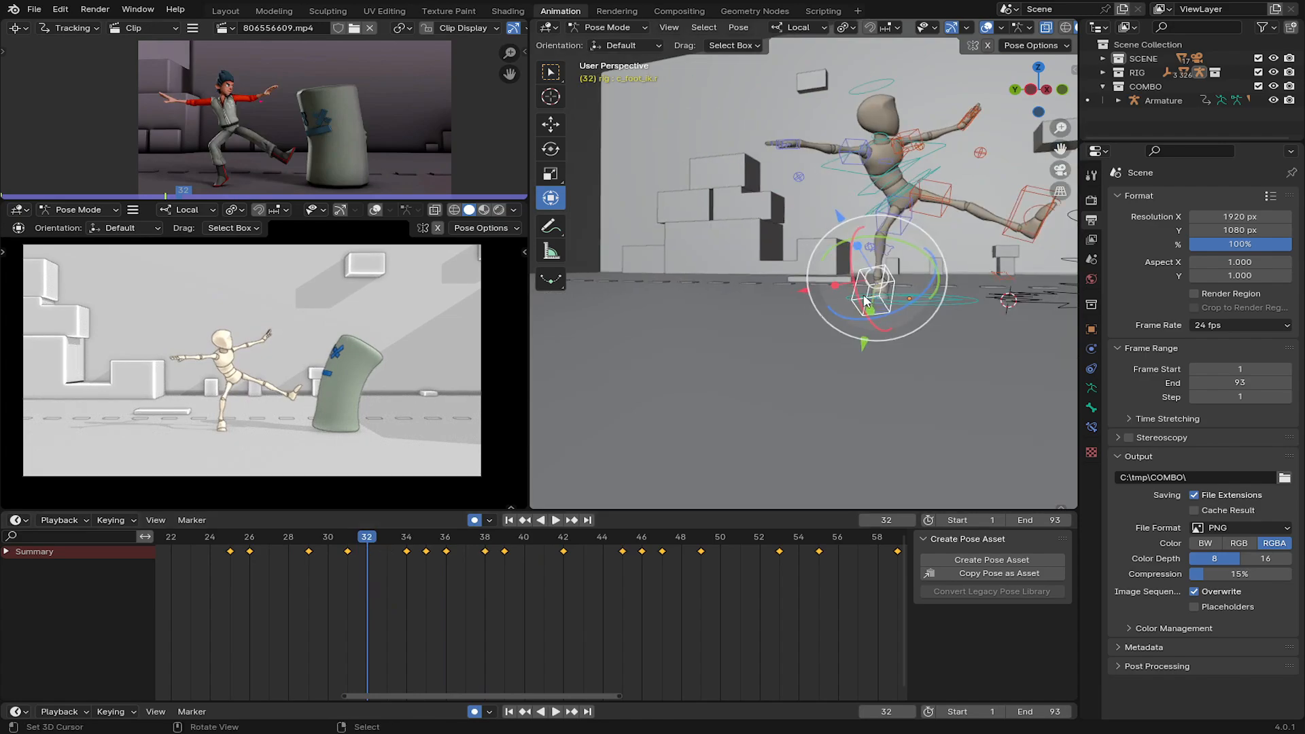
pyautogui.scroll(8, 867, 299)
pyautogui.moveTo(903, 300); pyautogui.dragTo(911, 234)
pyautogui.moveTo(853, 256); pyautogui.dragTo(852, 240)
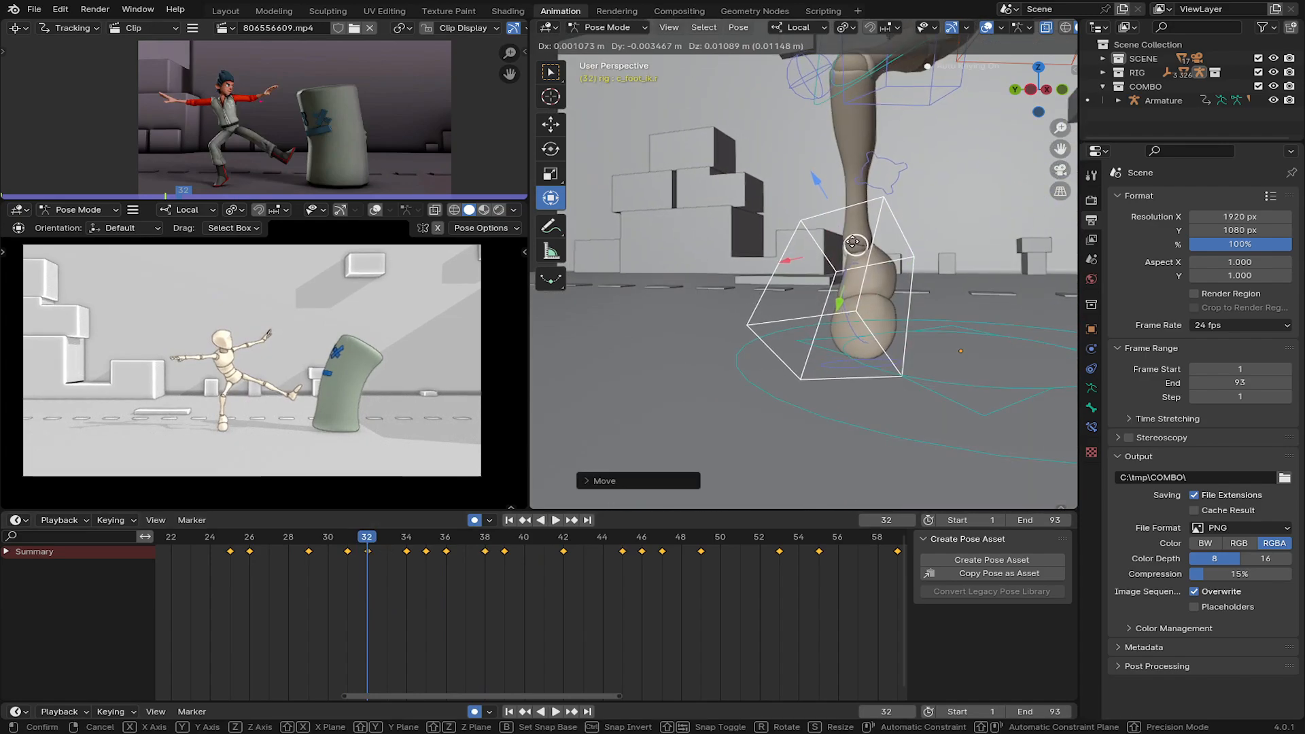
pyautogui.click(390, 574)
pyautogui.press('space')
# At frame 48, rotate the right hand IK control for the pose beside the bending punching bag.
pyautogui.moveTo(503, 589); pyautogui.dragTo(686, 605)
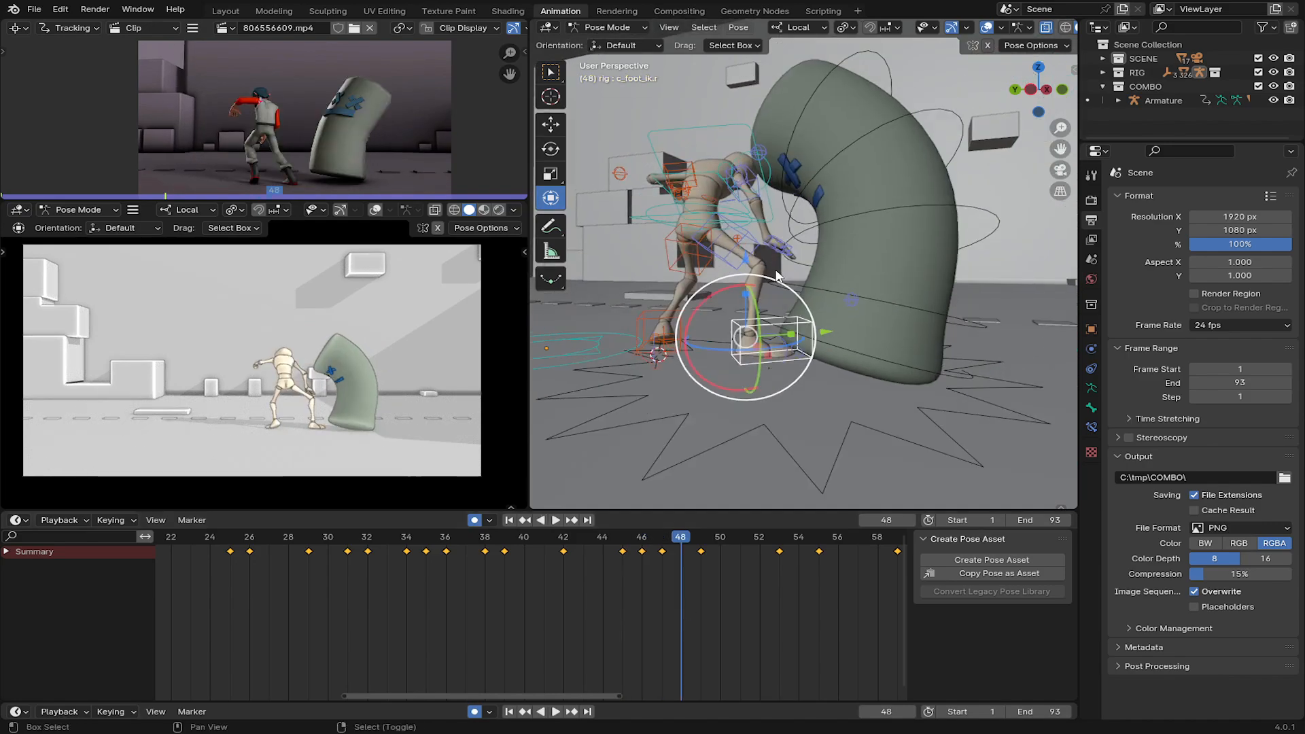
pyautogui.moveTo(681, 550)
pyautogui.mouseDown()
pyautogui.moveTo(710, 549)
pyautogui.moveTo(681, 549)
pyautogui.mouseUp()
pyautogui.click(846, 262)
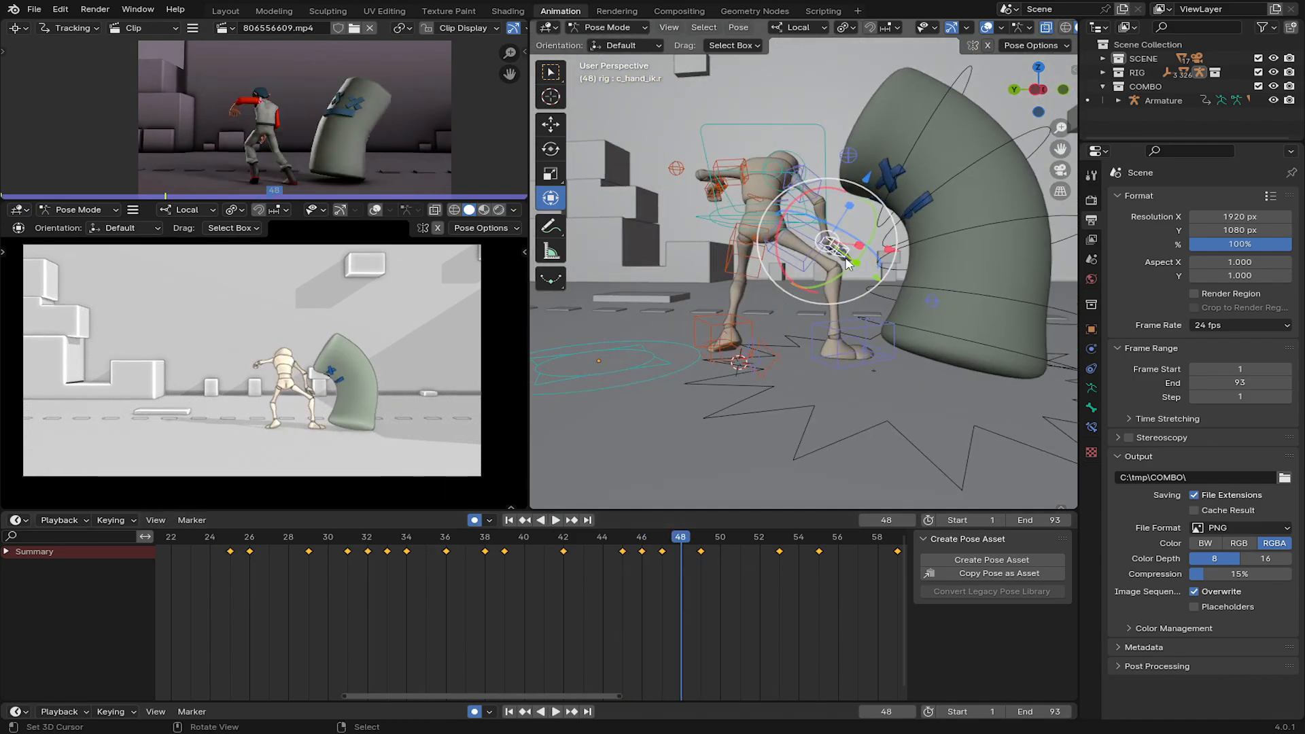
pyautogui.moveTo(837, 292); pyautogui.dragTo(845, 238, button='middle')
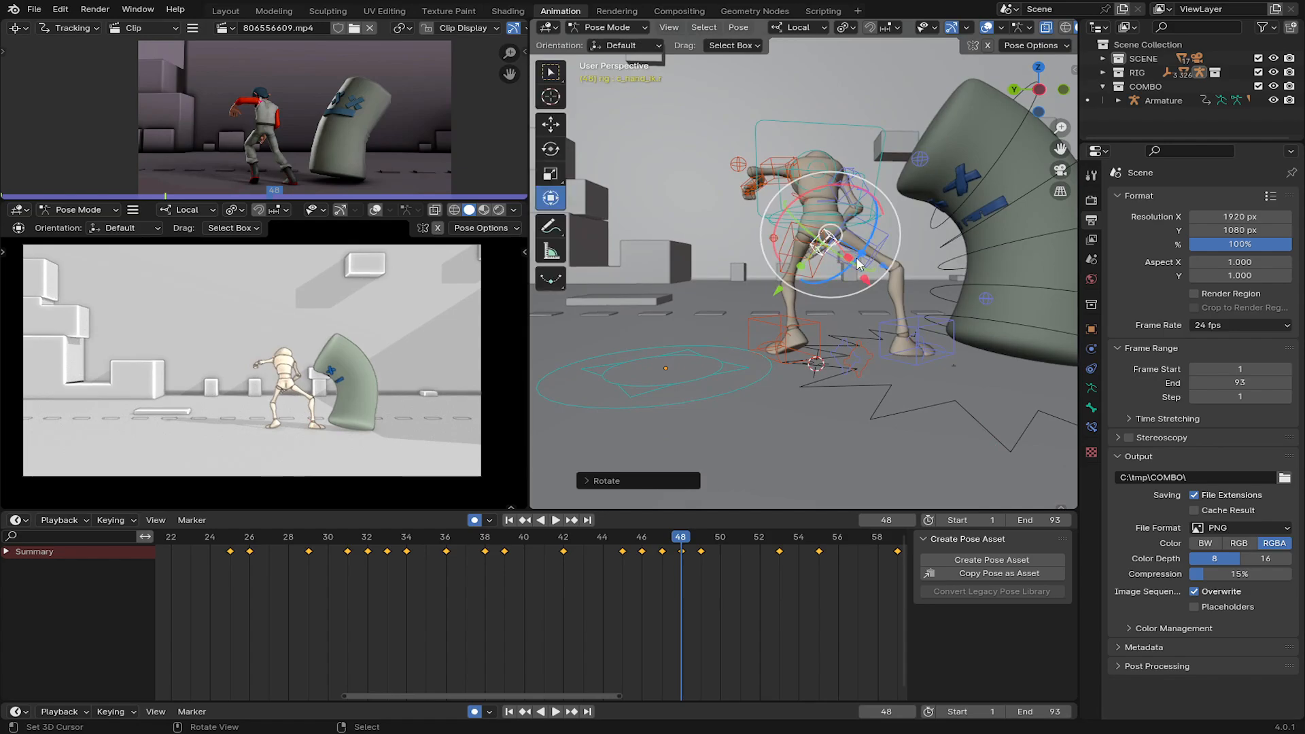
# Rotate and move the left hand IK control at frame 48 to refine the raised arm.
pyautogui.moveTo(748, 191); pyautogui.dragTo(760, 333, button='middle')
pyautogui.rightClick(798, 348)
pyautogui.press('r')
pyautogui.click(832, 384)
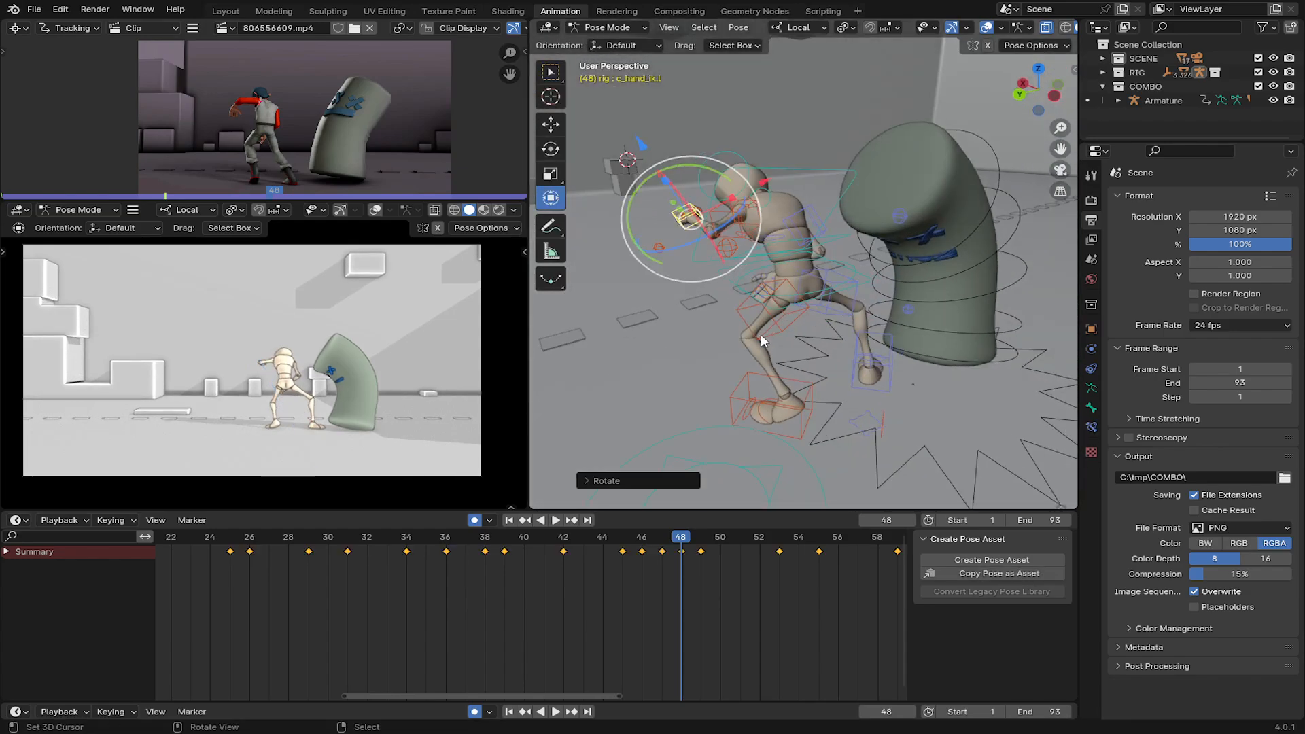
pyautogui.press('g')
pyautogui.click(713, 292)
# At frame 48, rotate the lower spine control and adjust the right leg pole to refine the stance beside the bag.
pyautogui.moveTo(712, 292); pyautogui.dragTo(683, 157, button='middle')
pyautogui.click(680, 113)
pyautogui.rightClick(741, 106)
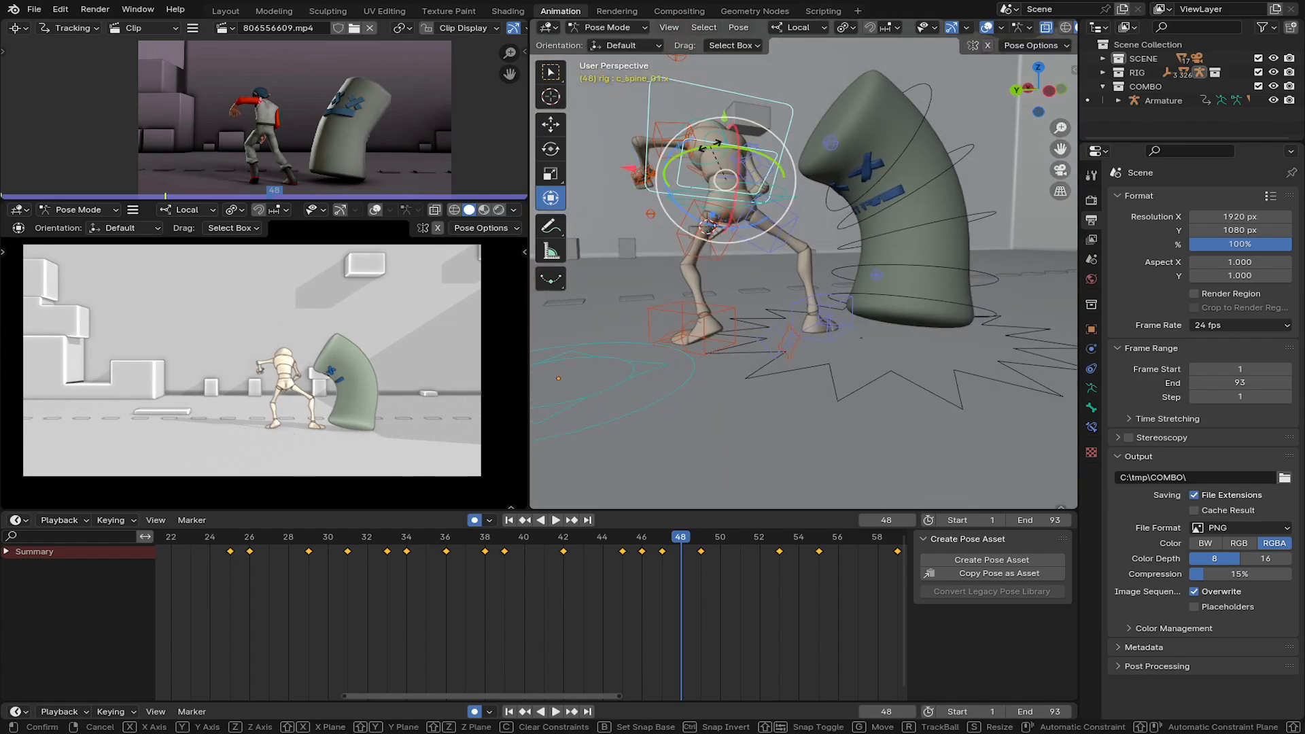
pyautogui.moveTo(715, 146); pyautogui.dragTo(718, 146)
pyautogui.moveTo(717, 163); pyautogui.dragTo(707, 275, button='middle')
pyautogui.rightClick(760, 310)
pyautogui.moveTo(760, 310); pyautogui.dragTo(756, 343, button='middle')
pyautogui.moveTo(713, 363); pyautogui.dragTo(703, 299)
pyautogui.rightClick(734, 292)
# Save the file, play the animation, and scrub through frames 42 to 47 to check the motion.
pyautogui.hotkey('ctrl', 's')
pyautogui.moveTo(751, 378); pyautogui.dragTo(736, 341, button='middle')
pyautogui.scroll(-3, 737, 340)
pyautogui.press('space')
pyautogui.click(586, 538)
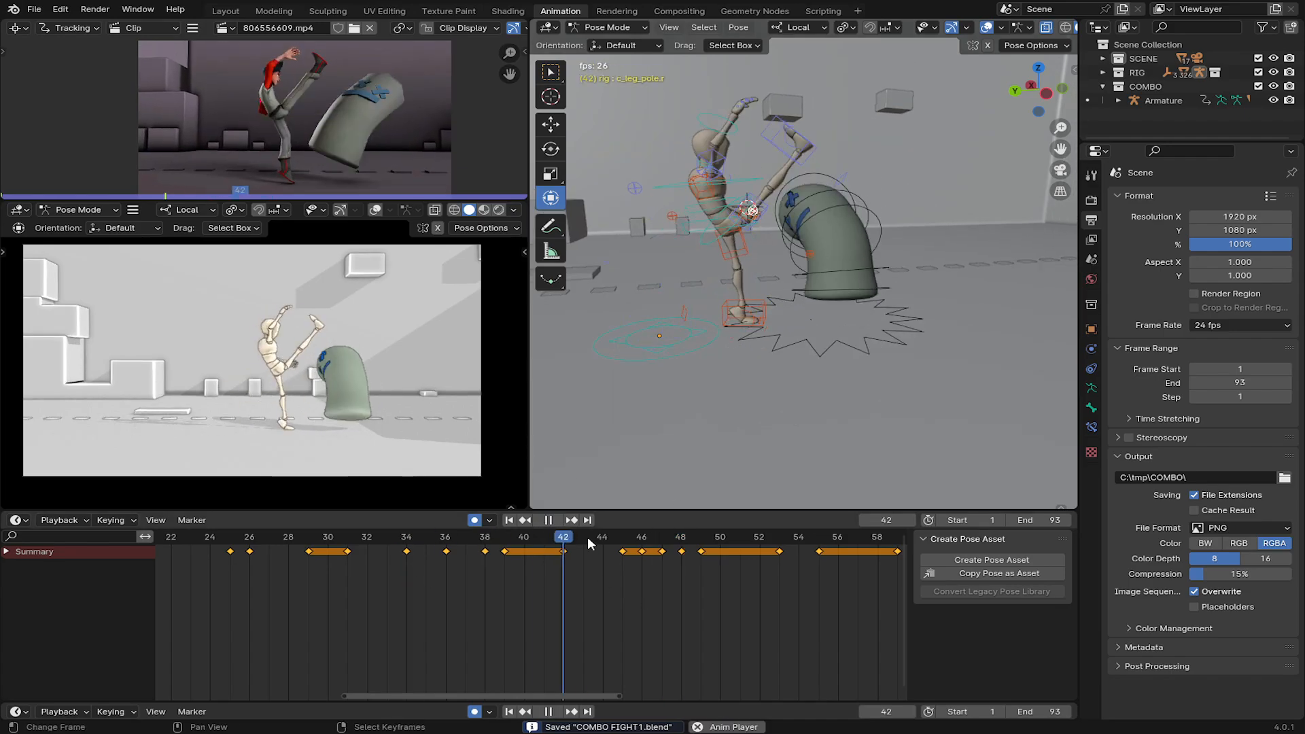
pyautogui.click(655, 566)
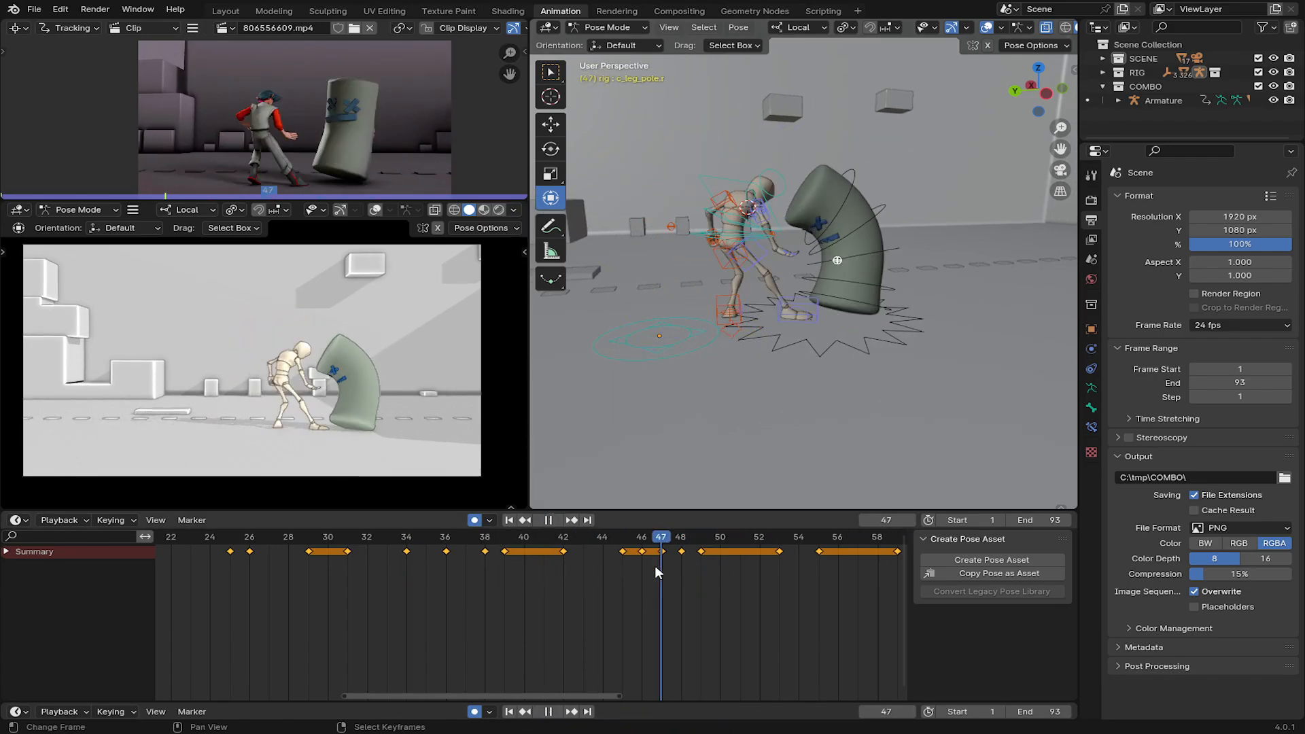
# At frames 48 and 49, move the right foot IK control to correct the planted foot's position.
pyautogui.moveTo(672, 568)
pyautogui.mouseDown()
pyautogui.moveTo(691, 568)
pyautogui.moveTo(675, 568)
pyautogui.moveTo(663, 546)
pyautogui.moveTo(675, 547)
pyautogui.mouseUp()
pyautogui.scroll(6, 770, 337)
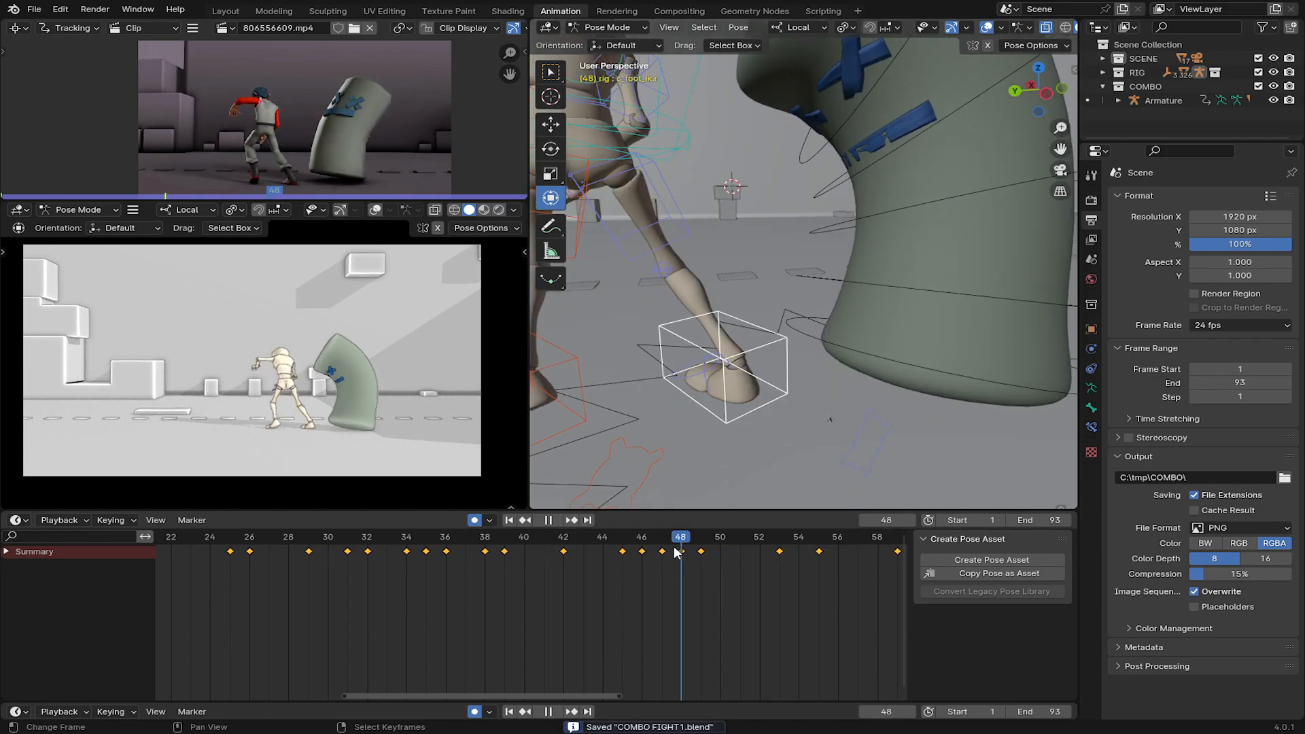
pyautogui.moveTo(695, 347); pyautogui.dragTo(706, 354)
pyautogui.moveTo(686, 562); pyautogui.dragTo(690, 562)
pyautogui.scroll(2, 915, 411)
pyautogui.click(915, 410)
pyautogui.moveTo(877, 408); pyautogui.dragTo(894, 442, button='middle')
pyautogui.moveTo(685, 557)
pyautogui.mouseDown()
pyautogui.moveTo(661, 556)
pyautogui.moveTo(705, 562)
pyautogui.mouseUp()
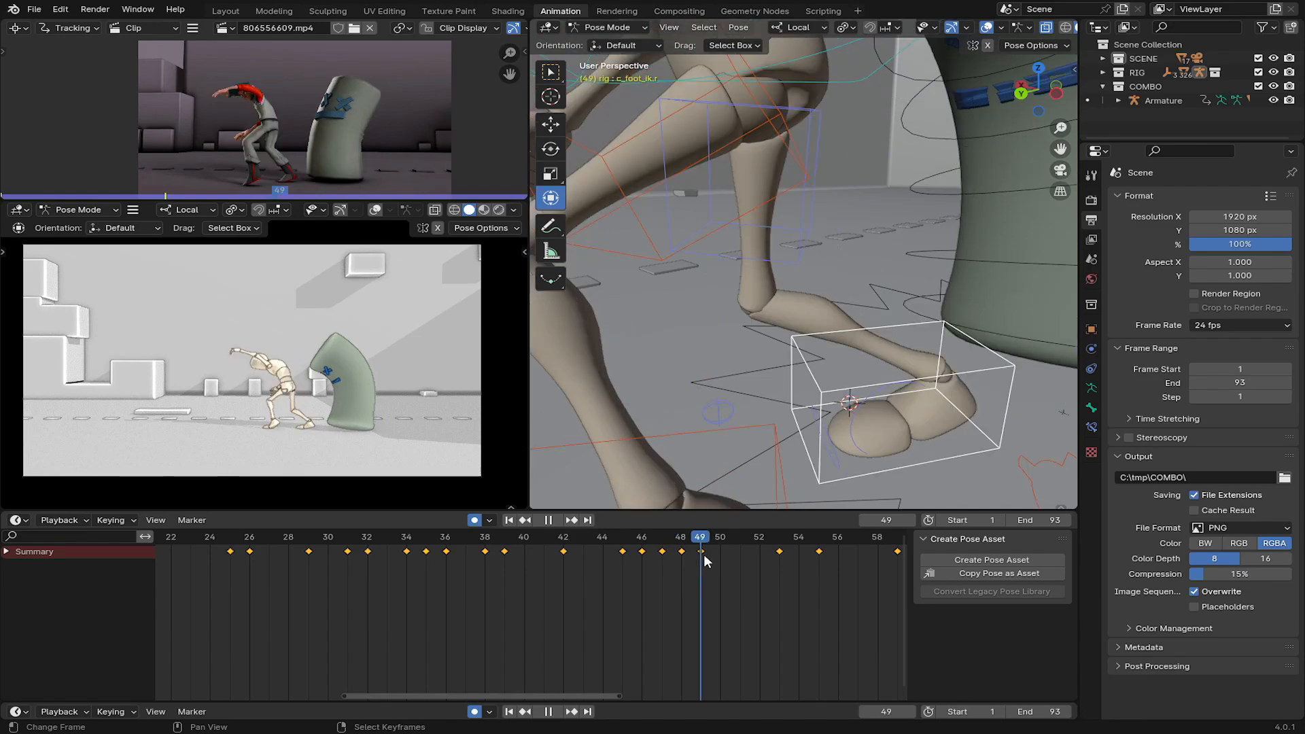
pyautogui.moveTo(874, 387); pyautogui.dragTo(885, 386)
# At frame 53, move the right foot IK control to reposition the supporting foot, and refine the surrounding kick pose.
pyautogui.moveTo(694, 561); pyautogui.dragTo(789, 544)
pyautogui.scroll(-5, 750, 381)
pyautogui.moveTo(710, 408); pyautogui.dragTo(701, 425, button='middle')
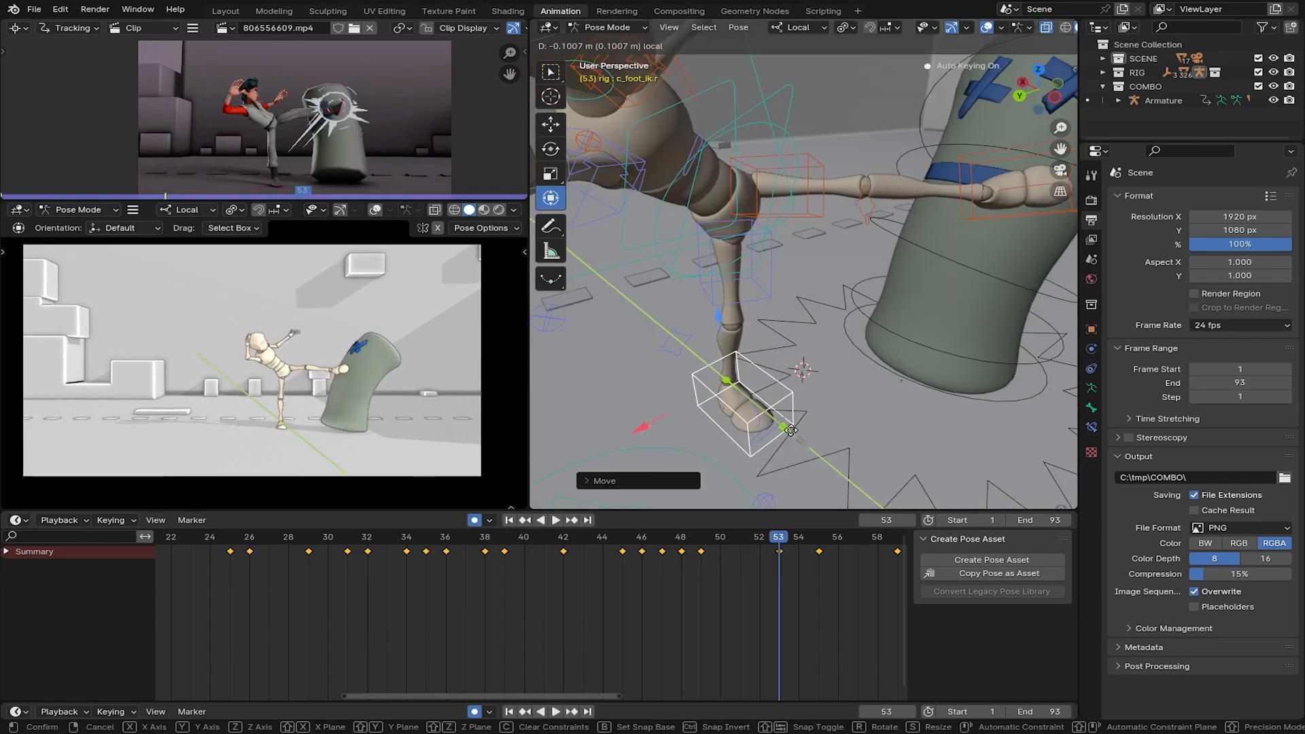
pyautogui.moveTo(648, 427); pyautogui.dragTo(646, 427)
pyautogui.scroll(-3, 754, 272)
pyautogui.rightClick(768, 221)
pyautogui.moveTo(758, 224); pyautogui.dragTo(735, 204, button='middle')
pyautogui.scroll(2, 736, 204)
pyautogui.moveTo(715, 162); pyautogui.dragTo(711, 158)
pyautogui.rightClick(697, 320)
pyautogui.moveTo(607, 316); pyautogui.dragTo(606, 316)
# At frame 51, move and rotate the right hand IK control to bend the lowered arm in the wind-up pose.
pyautogui.moveTo(711, 555); pyautogui.dragTo(744, 567)
pyautogui.press('space')
pyautogui.press('space')
pyautogui.keyDown('shift'); pyautogui.moveTo(685, 238); pyautogui.dragTo(787, 299, button='middle'); pyautogui.keyUp('shift')
pyautogui.moveTo(787, 299); pyautogui.dragTo(662, 245, button='middle')
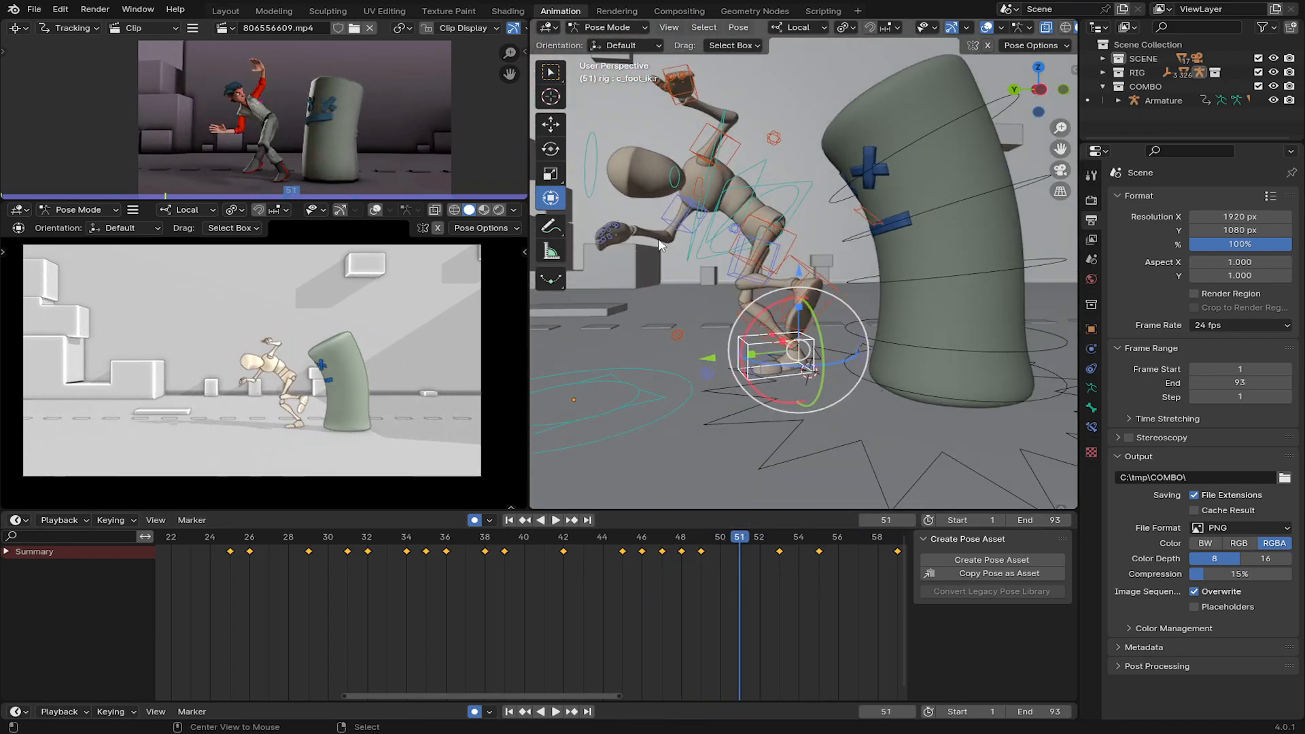
pyautogui.moveTo(637, 240); pyautogui.dragTo(643, 267)
pyautogui.moveTo(703, 255); pyautogui.dragTo(737, 248, button='middle')
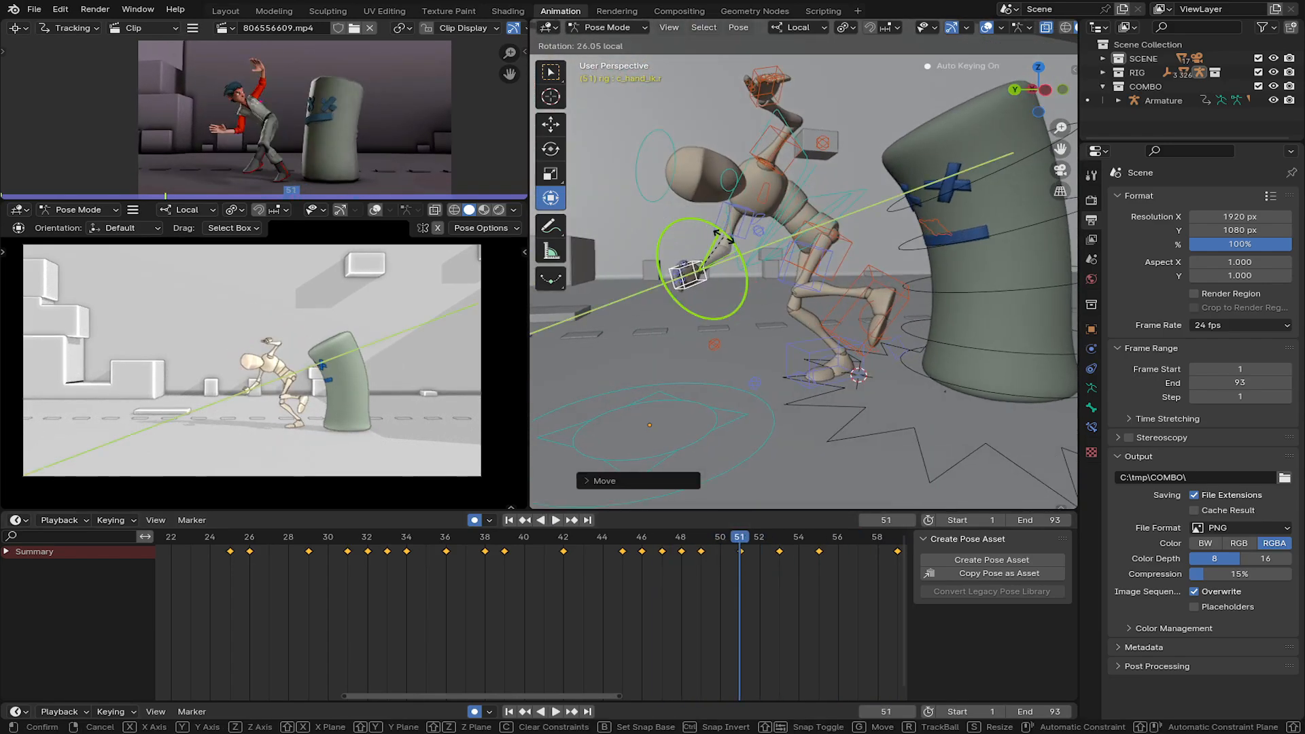
pyautogui.moveTo(723, 236); pyautogui.dragTo(726, 241)
pyautogui.moveTo(727, 241); pyautogui.dragTo(707, 224, button='middle')
# Move and rotate the left hand IK control at frame 51 to raise the arm above the leaning torso.
pyautogui.rightClick(727, 95)
pyautogui.moveTo(728, 102); pyautogui.dragTo(591, 182, button='middle')
pyautogui.moveTo(589, 184); pyautogui.dragTo(598, 187)
pyautogui.moveTo(598, 187); pyautogui.dragTo(754, 194, button='middle')
pyautogui.moveTo(622, 197); pyautogui.dragTo(624, 183)
pyautogui.moveTo(761, 184); pyautogui.dragTo(843, 255, button='middle')
pyautogui.moveTo(840, 238); pyautogui.dragTo(826, 246)
pyautogui.moveTo(825, 246); pyautogui.dragTo(728, 170, button='middle')
pyautogui.moveTo(718, 123); pyautogui.dragTo(728, 127)
pyautogui.moveTo(734, 150); pyautogui.dragTo(870, 238, button='middle')
# Move the left arm pole at frame 51 to redirect the elbow, and fine-tune the raised left hand.
pyautogui.rightClick(851, 243)
pyautogui.moveTo(852, 242); pyautogui.dragTo(842, 232)
pyautogui.moveTo(841, 233); pyautogui.dragTo(836, 248, button='middle')
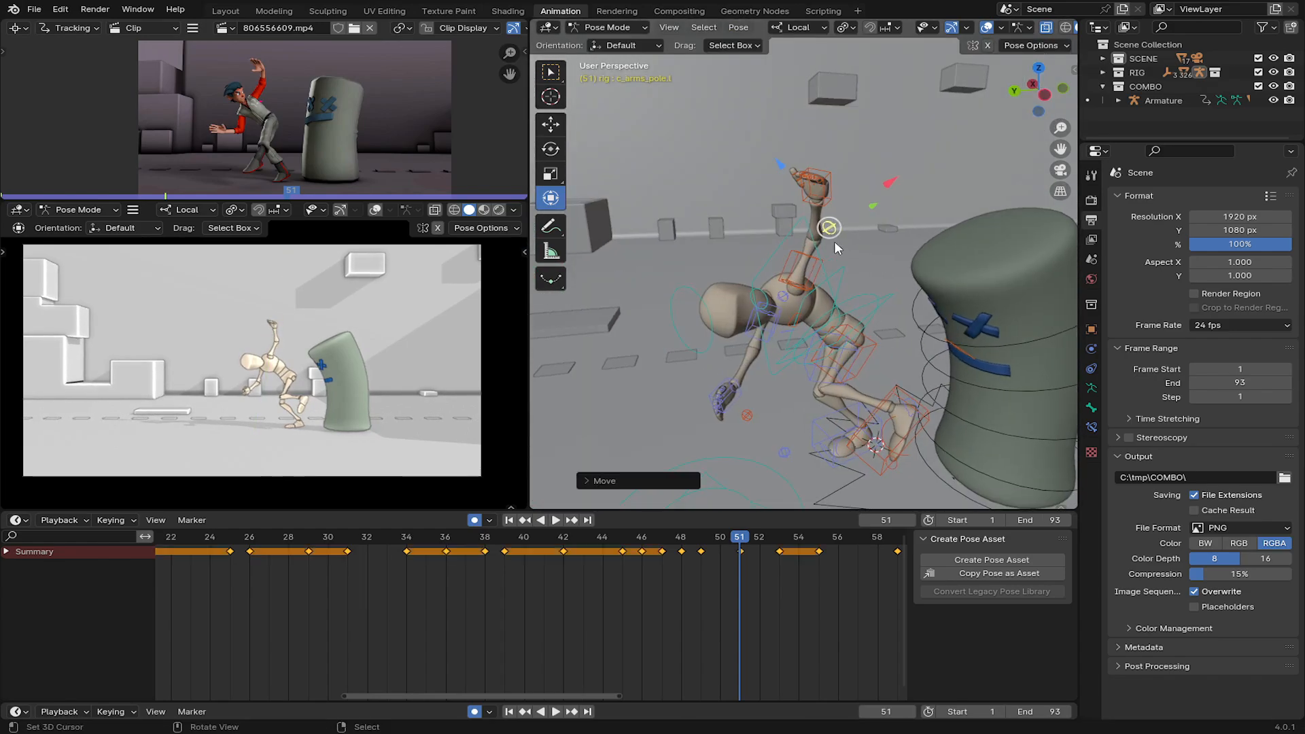
pyautogui.click(814, 182)
pyautogui.moveTo(826, 178); pyautogui.dragTo(897, 210, button='middle')
pyautogui.rightClick(901, 221)
pyautogui.moveTo(911, 220); pyautogui.dragTo(916, 231)
pyautogui.moveTo(916, 231); pyautogui.dragTo(935, 241, button='middle')
pyautogui.moveTo(934, 243); pyautogui.dragTo(937, 250)
# Refine the leaning upper body at frame 51 by rotating the spine and neck controls, and play the result.
pyautogui.moveTo(937, 250); pyautogui.dragTo(717, 252, button='middle')
pyautogui.rightClick(890, 270)
pyautogui.moveTo(717, 251); pyautogui.dragTo(711, 261)
pyautogui.moveTo(710, 262); pyautogui.dragTo(833, 214, button='middle')
pyautogui.scroll(2, 792, 252)
pyautogui.rightClick(836, 216)
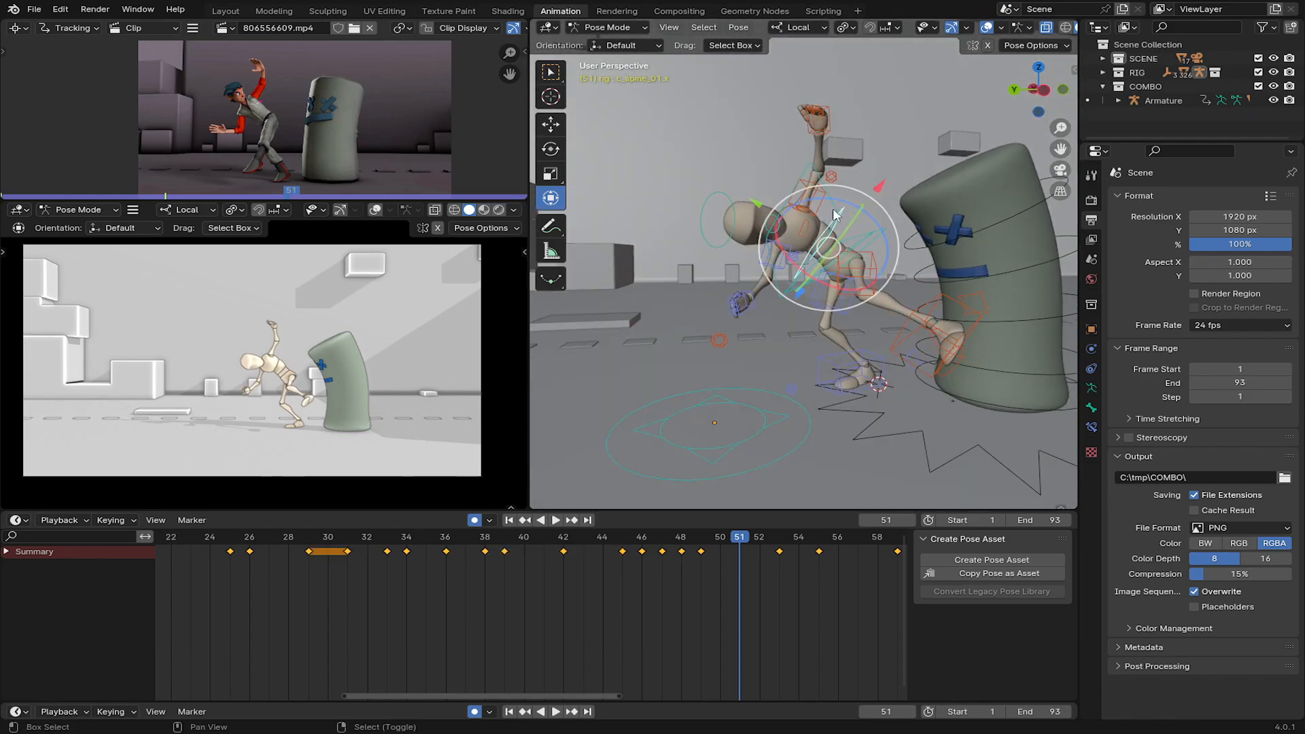
pyautogui.moveTo(830, 195); pyautogui.dragTo(831, 196)
pyautogui.moveTo(831, 197); pyautogui.dragTo(840, 233, button='middle')
pyautogui.rightClick(777, 216)
pyautogui.press('space')
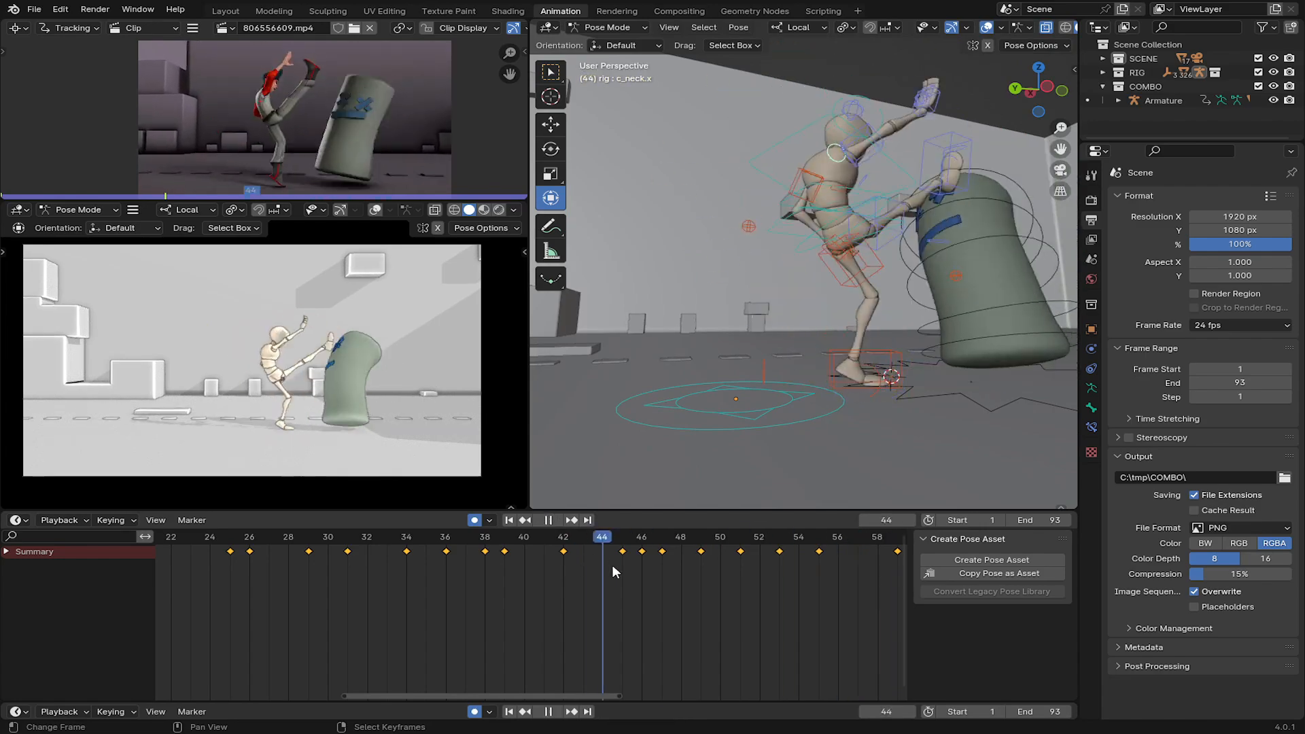
# At frame 54, move the left foot IK control to adjust the kicking leg as it leaves the bag.
pyautogui.moveTo(818, 585); pyautogui.dragTo(802, 587)
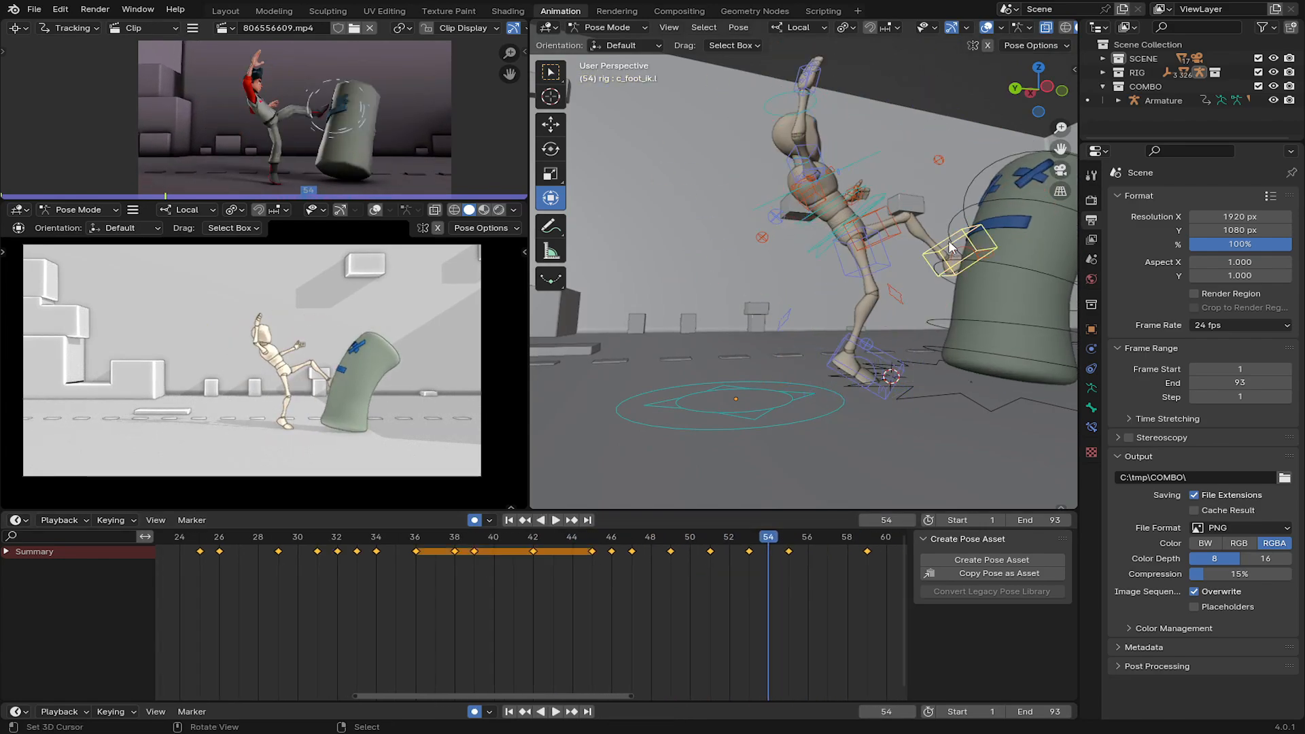
pyautogui.moveTo(952, 248); pyautogui.dragTo(863, 246, button='middle')
pyautogui.moveTo(892, 268); pyautogui.dragTo(884, 234)
pyautogui.moveTo(884, 234); pyautogui.dragTo(848, 253, button='middle')
pyautogui.moveTo(845, 262); pyautogui.dragTo(865, 247)
pyautogui.moveTo(865, 248); pyautogui.dragTo(839, 296, button='middle')
# At frame 52, lower the left foot IK control toward the supporting leg for the breakdown before the kick.
pyautogui.moveTo(754, 557); pyautogui.dragTo(730, 563)
pyautogui.moveTo(824, 280); pyautogui.dragTo(802, 279, button='middle')
pyautogui.moveTo(799, 276); pyautogui.dragTo(746, 306)
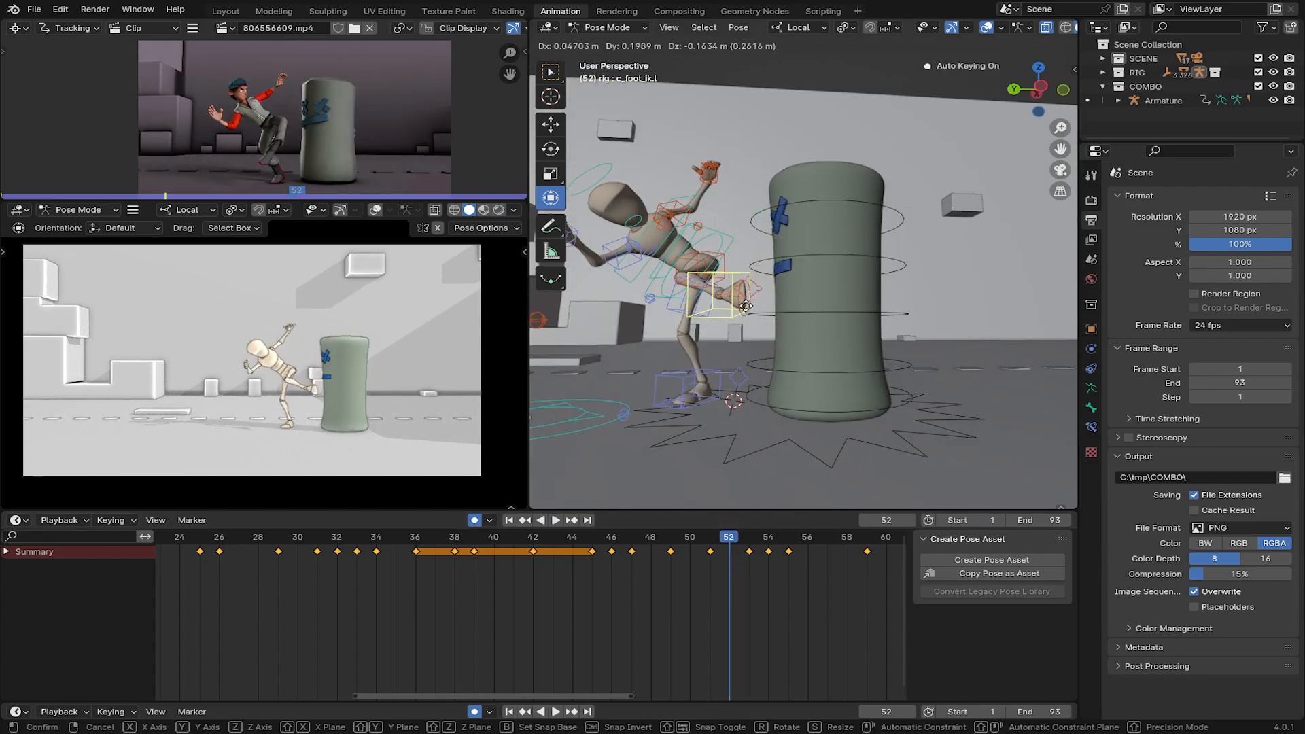
pyautogui.moveTo(751, 319); pyautogui.dragTo(664, 366, button='middle')
pyautogui.moveTo(777, 300); pyautogui.dragTo(733, 303, button='middle')
pyautogui.moveTo(760, 326); pyautogui.dragTo(728, 391, button='right')
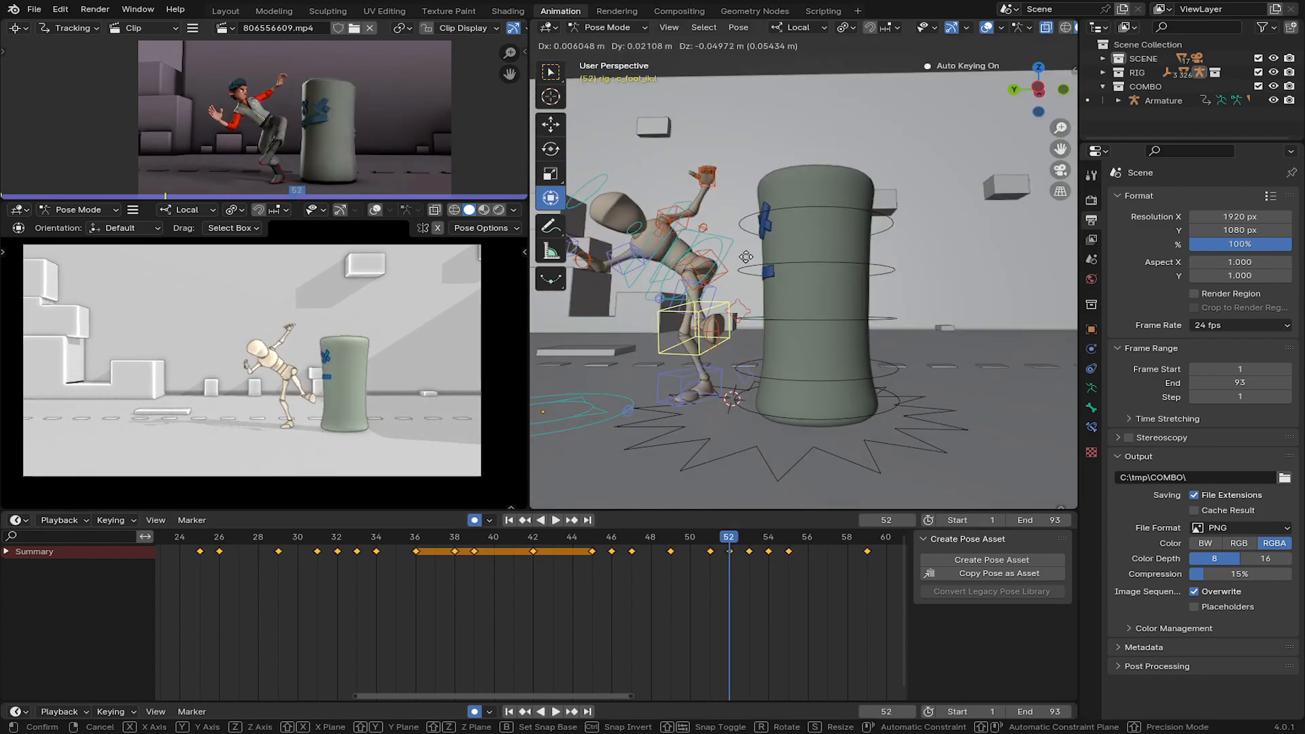
pyautogui.moveTo(734, 370); pyautogui.dragTo(792, 304)
pyautogui.moveTo(793, 303); pyautogui.dragTo(755, 314, button='middle')
pyautogui.moveTo(730, 333); pyautogui.dragTo(714, 361, button='right')
pyautogui.moveTo(722, 320); pyautogui.dragTo(735, 340)
pyautogui.moveTo(734, 339); pyautogui.dragTo(775, 340, button='middle')
# Move the left leg pole at frame 52 to redirect the knee, and fine-tune the left foot IK control.
pyautogui.moveTo(775, 339); pyautogui.dragTo(794, 353, button='right')
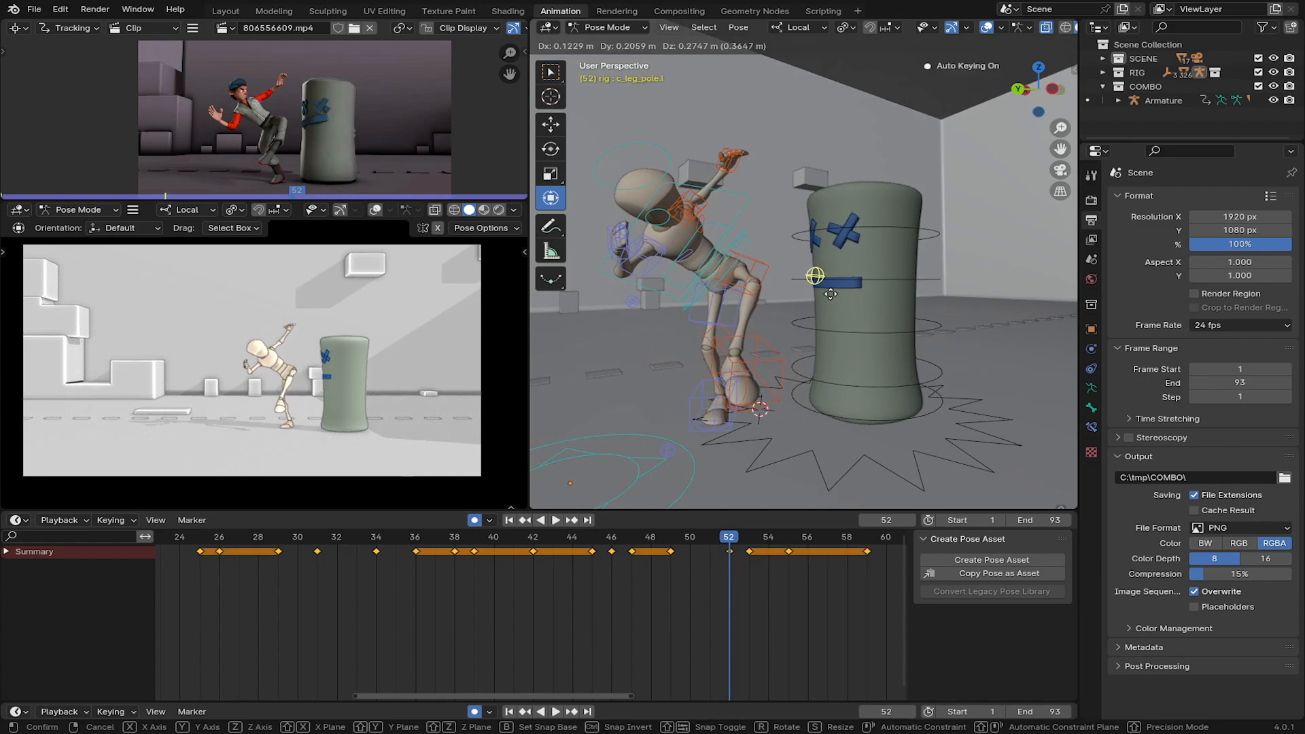
pyautogui.moveTo(808, 284); pyautogui.dragTo(805, 291, button='right')
pyautogui.moveTo(805, 291); pyautogui.dragTo(810, 306, button='middle')
pyautogui.rightClick(734, 291)
pyautogui.moveTo(741, 316); pyautogui.dragTo(738, 314)
pyautogui.moveTo(738, 314); pyautogui.dragTo(732, 344, button='middle')
pyautogui.moveTo(692, 329); pyautogui.dragTo(673, 318)
pyautogui.moveTo(673, 318); pyautogui.dragTo(741, 326, button='middle')
pyautogui.rightClick(824, 386)
pyautogui.moveTo(826, 388); pyautogui.dragTo(856, 340, button='middle')
pyautogui.moveTo(884, 340); pyautogui.dragTo(897, 357)
pyautogui.moveTo(900, 360); pyautogui.dragTo(898, 340)
pyautogui.moveTo(877, 326); pyautogui.dragTo(813, 292, button='middle')
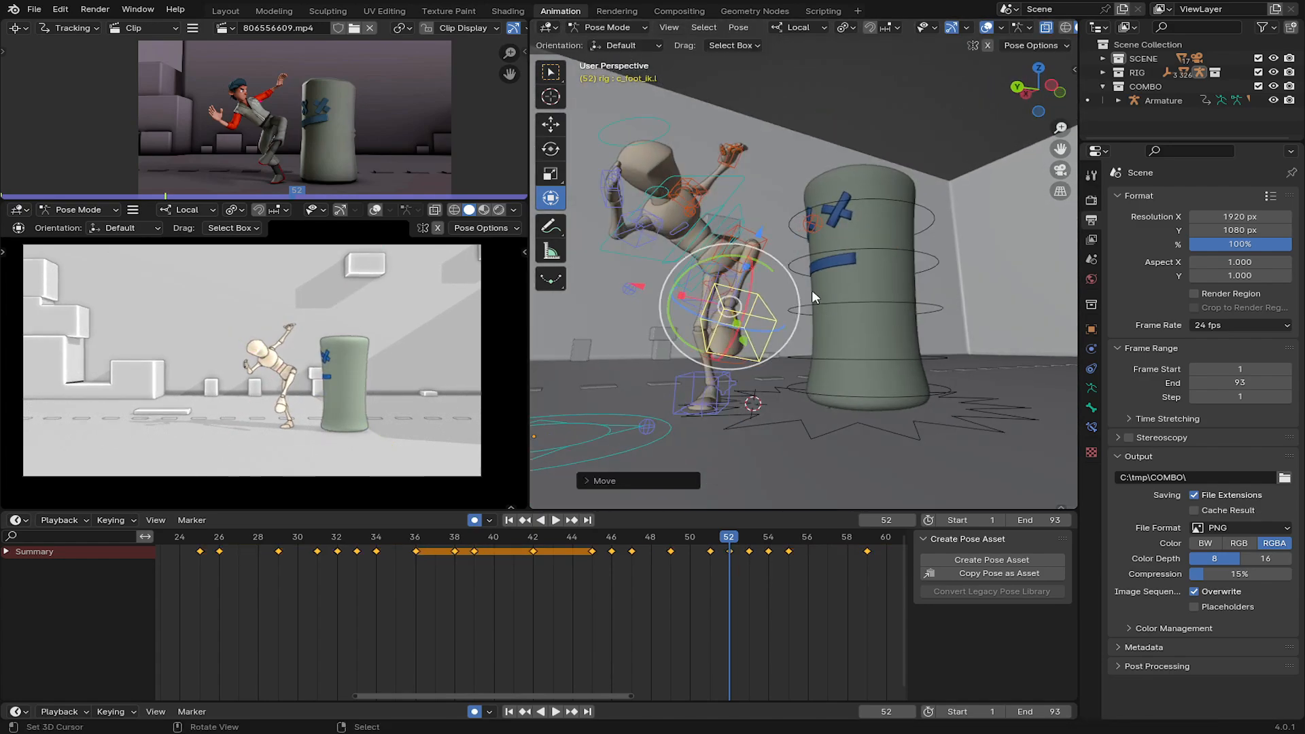
# Move and rotate the hand IK controls at frame 52 to shape both arms like the reference pose.
pyautogui.moveTo(662, 332); pyautogui.dragTo(700, 320, button='middle')
pyautogui.rightClick(699, 227)
pyautogui.moveTo(714, 264); pyautogui.dragTo(726, 249)
pyautogui.moveTo(741, 232); pyautogui.dragTo(911, 225, button='middle')
pyautogui.rightClick(777, 181)
pyautogui.moveTo(901, 169); pyautogui.dragTo(896, 221)
pyautogui.moveTo(911, 204); pyautogui.dragTo(836, 238, button='middle')
pyautogui.moveTo(914, 204); pyautogui.dragTo(908, 215)
pyautogui.moveTo(904, 211); pyautogui.dragTo(816, 183, button='middle')
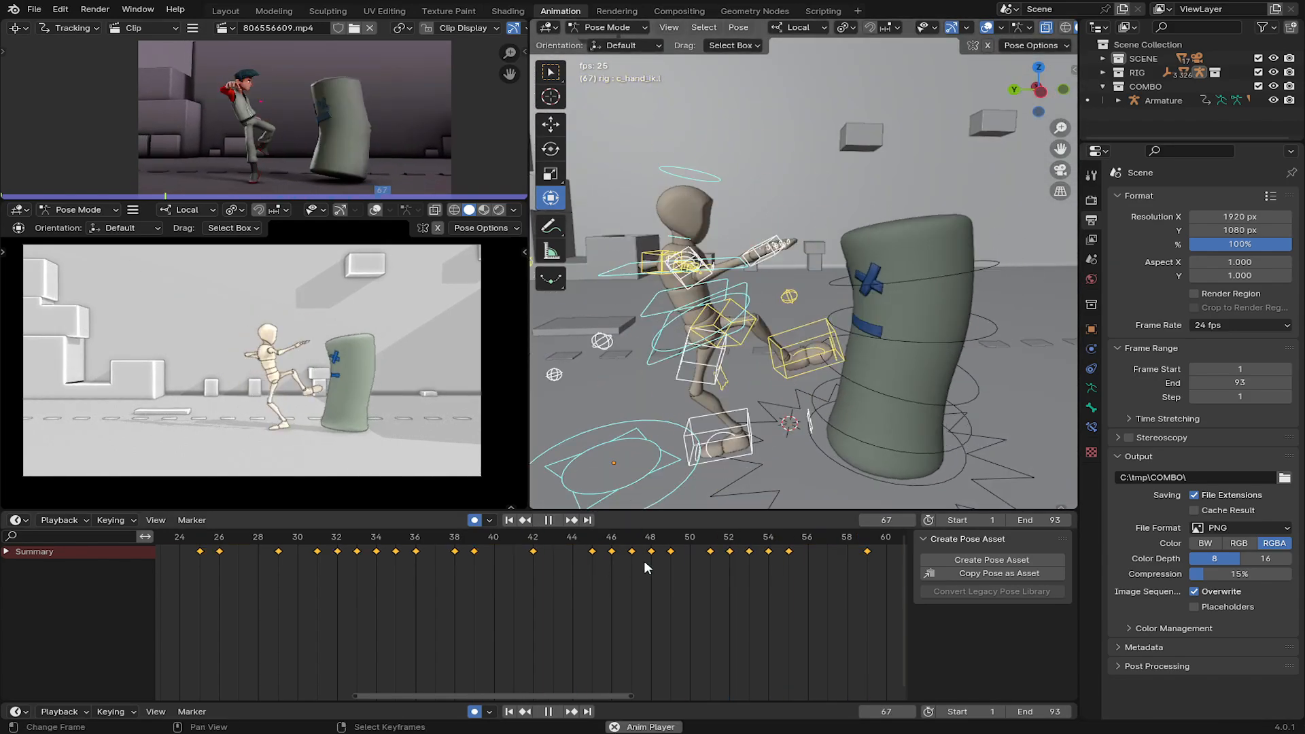
# Play the animation and scrub to frame 58 to compare the recovery after the kick with the reference clip.
pyautogui.press('space')
pyautogui.scroll(-6, 640, 560)
pyautogui.moveTo(640, 560); pyautogui.dragTo(509, 560, button='middle')
pyautogui.moveTo(628, 560)
pyautogui.mouseDown()
pyautogui.moveTo(609, 560)
pyautogui.moveTo(634, 561)
pyautogui.mouseUp()
pyautogui.keyDown('shift'); pyautogui.moveTo(664, 272); pyautogui.dragTo(753, 327, button='middle'); pyautogui.keyUp('shift')
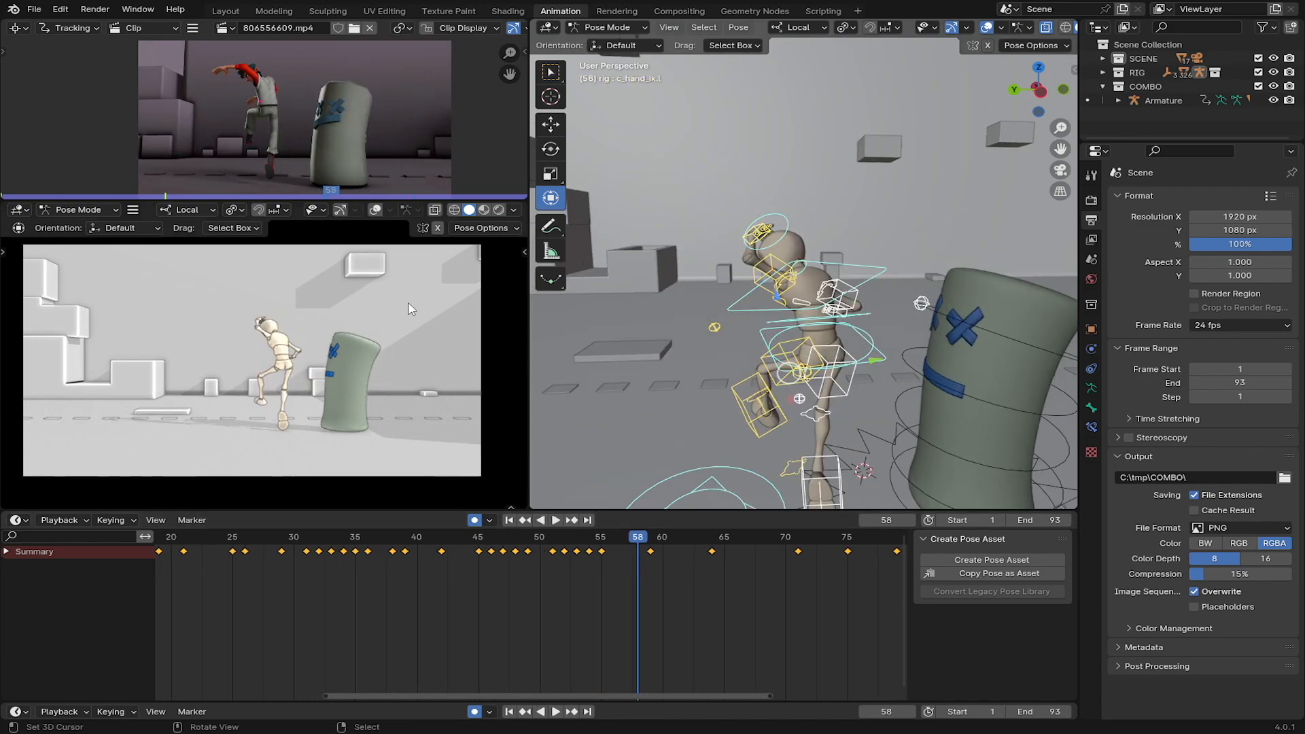
# At frame 57, move and rotate the left hand IK control to spread the arm outward from the body.
pyautogui.scroll(3, 642, 552)
pyautogui.moveTo(649, 548); pyautogui.dragTo(688, 556)
pyautogui.moveTo(768, 306); pyautogui.dragTo(836, 388, button='middle')
pyautogui.rightClick(808, 294)
pyautogui.moveTo(808, 294); pyautogui.dragTo(792, 276, button='middle')
pyautogui.press('g')
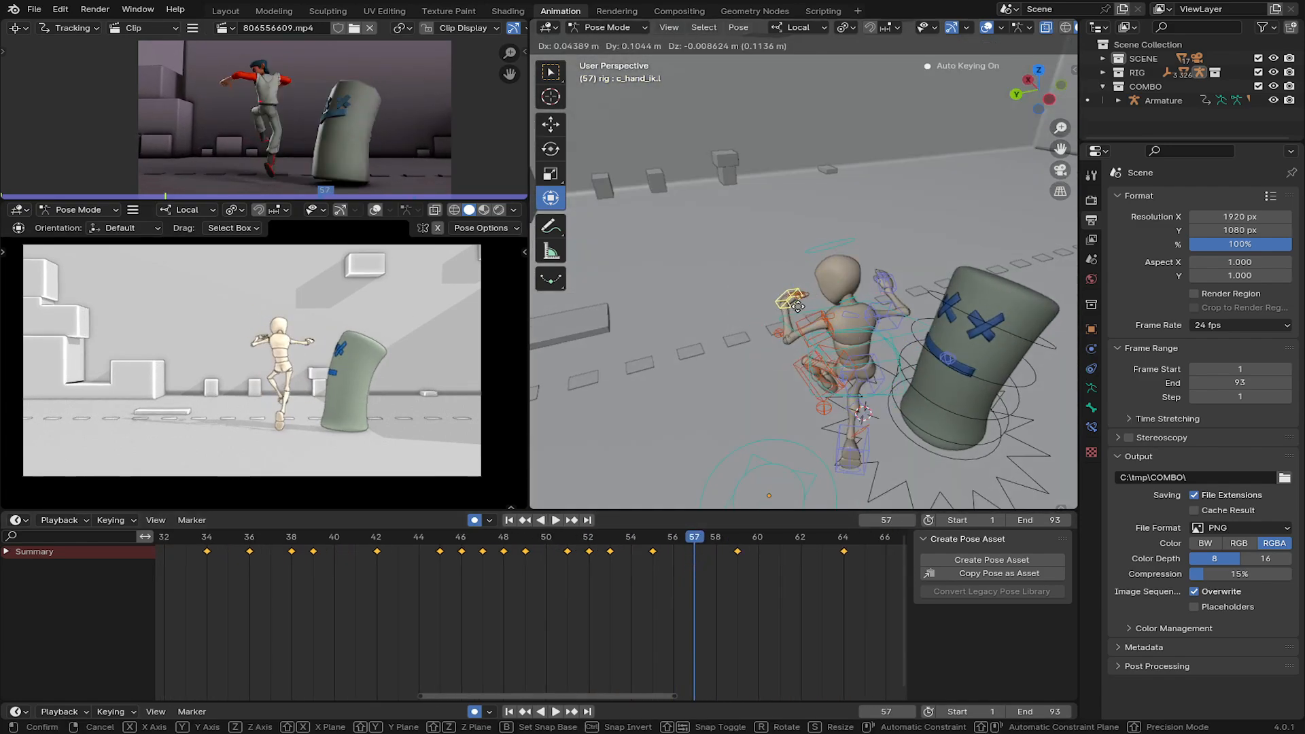
pyautogui.click(798, 307)
pyautogui.press('r')
pyautogui.click(800, 301)
# Move the right hand IK control at frame 57 to extend the right arm outward at shoulder height.
pyautogui.moveTo(798, 329)
pyautogui.mouseDown(button='middle')
pyautogui.moveTo(799, 301)
pyautogui.moveTo(850, 354)
pyautogui.moveTo(826, 382)
pyautogui.moveTo(787, 320)
pyautogui.mouseUp(button='middle')
pyautogui.click(816, 317)
pyautogui.press('g')
pyautogui.click(853, 346)
# Move and rotate the left foot IK control at frame 57 to carry the raised leg outward from the supporting leg.
pyautogui.click(763, 401)
pyautogui.press('r')
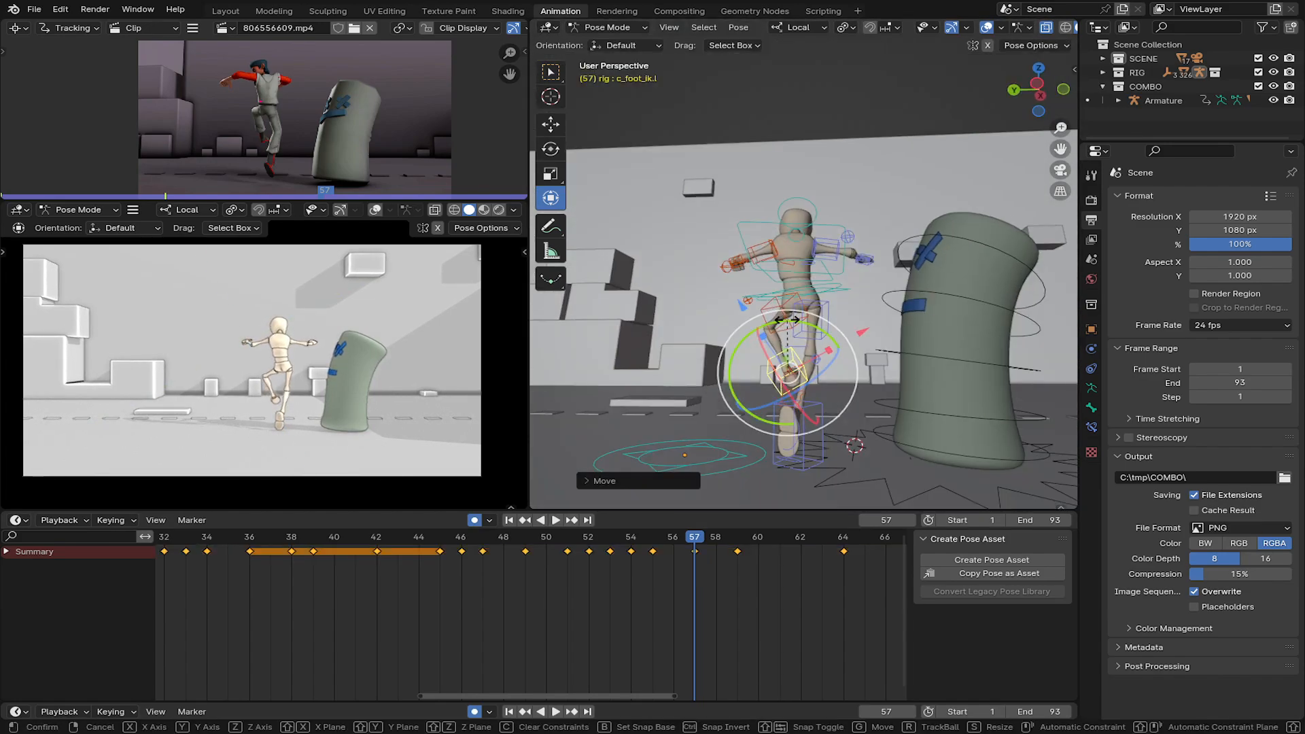
pyautogui.click(809, 382)
pyautogui.moveTo(809, 382); pyautogui.dragTo(929, 368, button='middle')
pyautogui.press('r')
pyautogui.click(914, 381)
pyautogui.press('g')
pyautogui.click(843, 388)
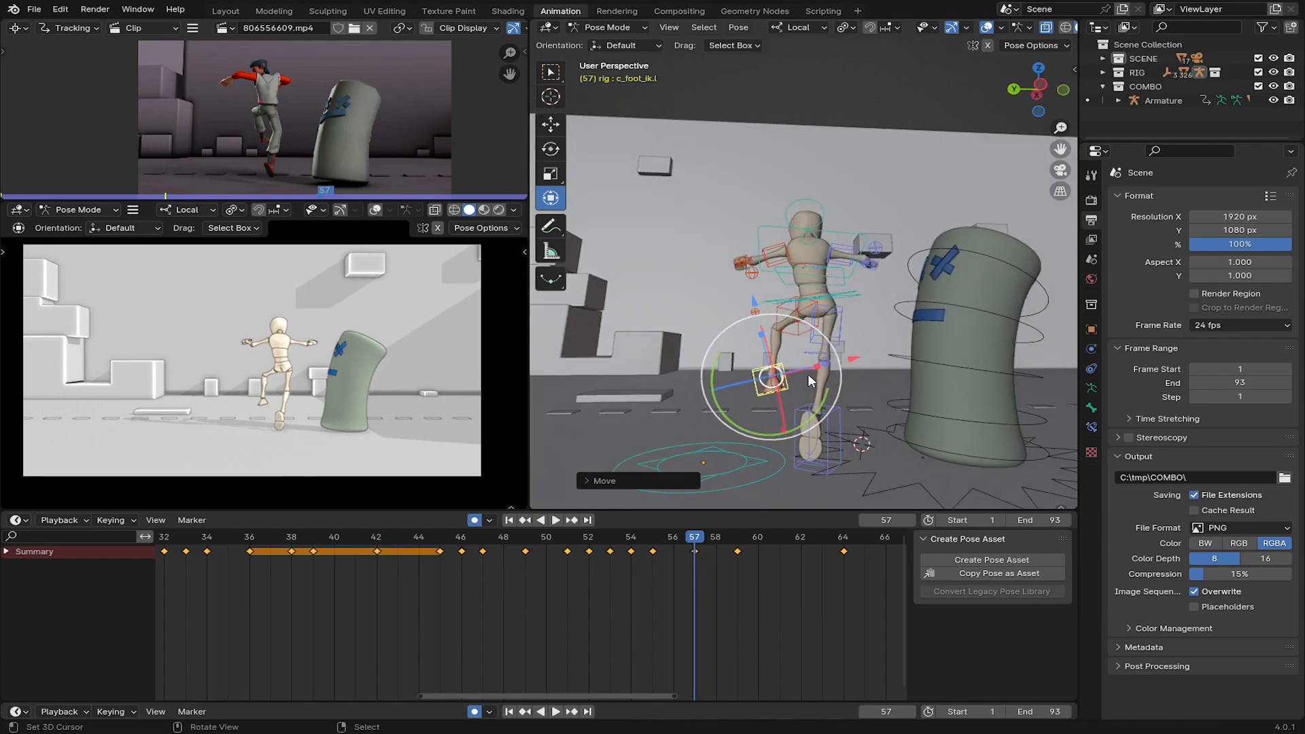
# Rotate the upper body controls and the head control at frame 57 to tilt the torso and turn the head.
pyautogui.click(860, 289)
pyautogui.press('r')
pyautogui.click(877, 316)
pyautogui.rightClick(860, 330)
pyautogui.moveTo(873, 306); pyautogui.dragTo(684, 487, button='middle')
pyautogui.press('r')
pyautogui.press('y')
pyautogui.moveTo(814, 215); pyautogui.dragTo(884, 289, button='middle')
pyautogui.click(850, 303)
pyautogui.press('r')
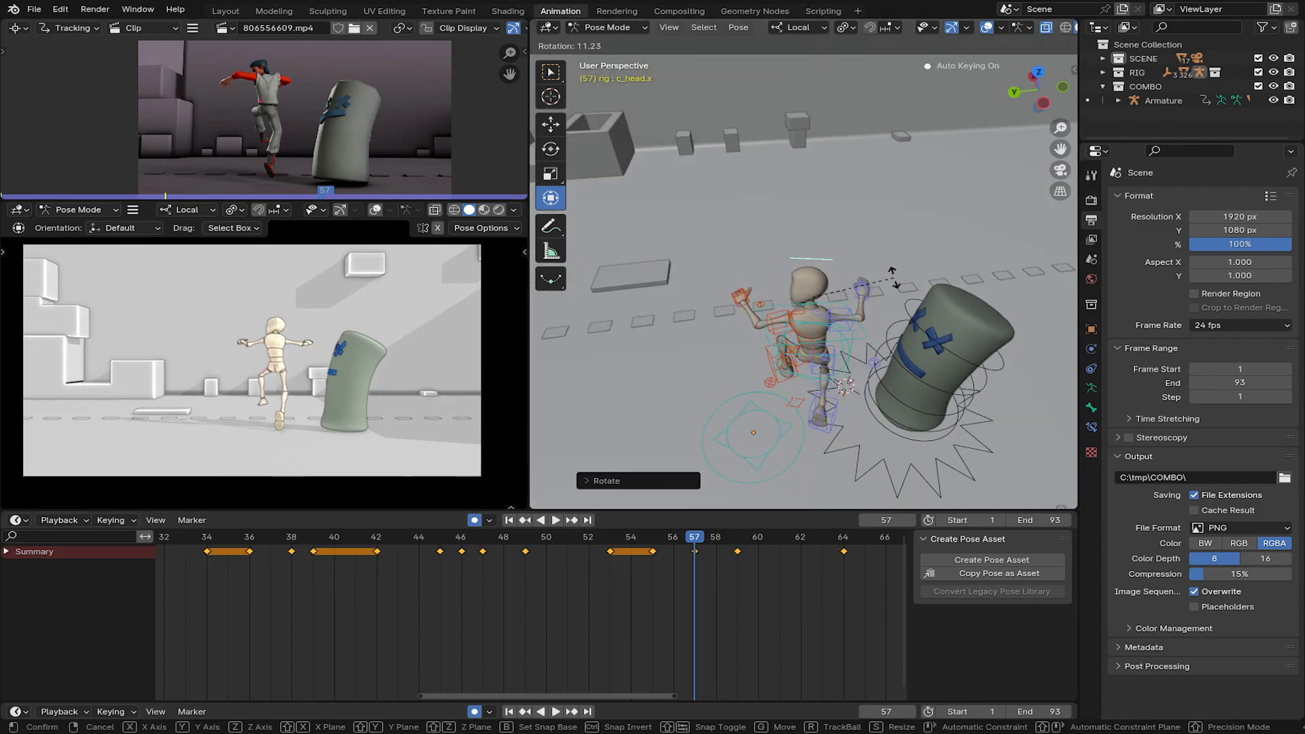
pyautogui.click(890, 275)
# At frame 58, move and rotate the left hand IK control to raise the arm in front of the head.
pyautogui.click(725, 562)
pyautogui.rightClick(748, 296)
pyautogui.moveTo(751, 297); pyautogui.dragTo(740, 482, button='middle')
pyautogui.press('g')
pyautogui.press('r')
pyautogui.click(891, 244)
# Rotate the spine controls at frame 58 to bend the torso forward into the wind-up.
pyautogui.keyDown('shift'); pyautogui.rightClick(886, 298); pyautogui.keyUp('shift')
pyautogui.moveTo(886, 298); pyautogui.dragTo(897, 297, button='middle')
pyautogui.moveTo(904, 268); pyautogui.dragTo(902, 264)
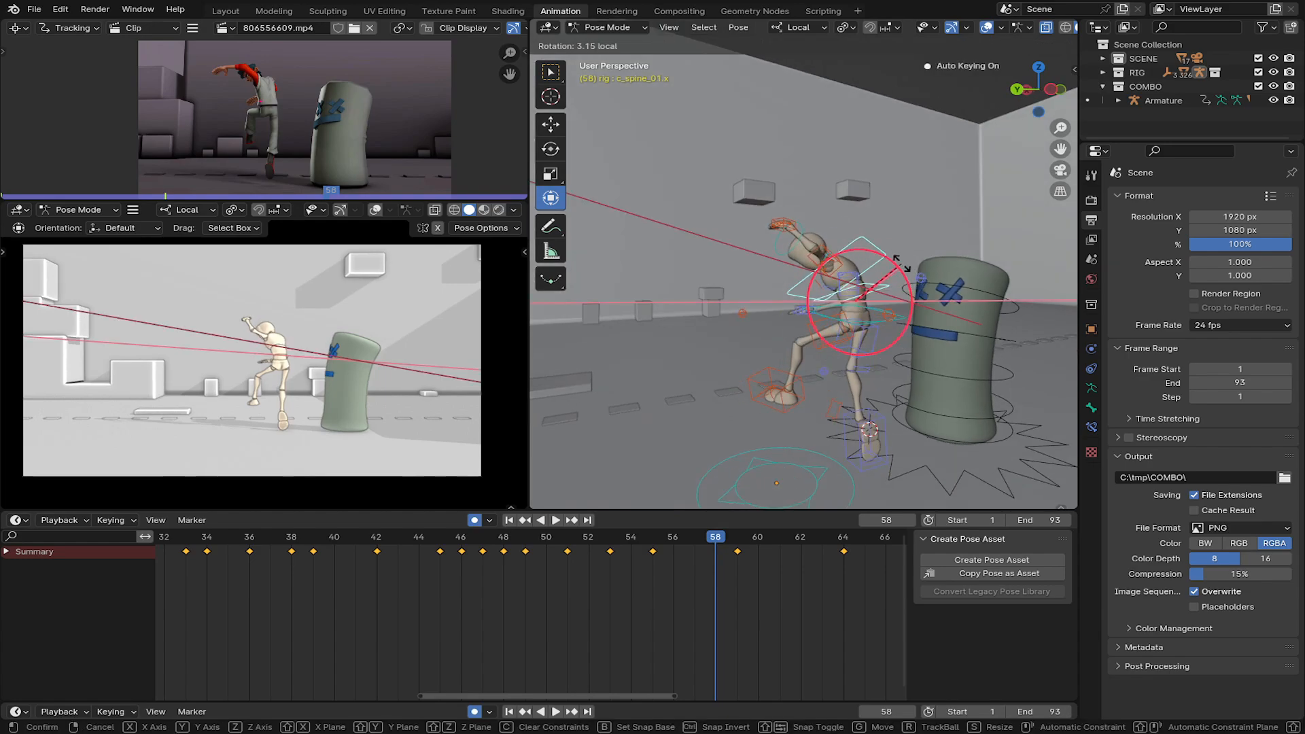
pyautogui.click(899, 269)
pyautogui.moveTo(897, 270); pyautogui.dragTo(849, 269, button='middle')
# At frame 61, move and rotate the left foot IK control to swing the kicking leg away from the punching bag.
pyautogui.moveTo(729, 561); pyautogui.dragTo(778, 567)
pyautogui.moveTo(830, 374); pyautogui.dragTo(884, 380, button='middle')
pyautogui.rightClick(807, 378)
pyautogui.moveTo(732, 364); pyautogui.dragTo(722, 373)
pyautogui.moveTo(842, 401); pyautogui.dragTo(773, 406, button='middle')
pyautogui.press('g')
pyautogui.moveTo(799, 327); pyautogui.dragTo(680, 367, button='middle')
pyautogui.moveTo(674, 327); pyautogui.dragTo(703, 319)
pyautogui.moveTo(703, 324); pyautogui.dragTo(643, 231, button='middle')
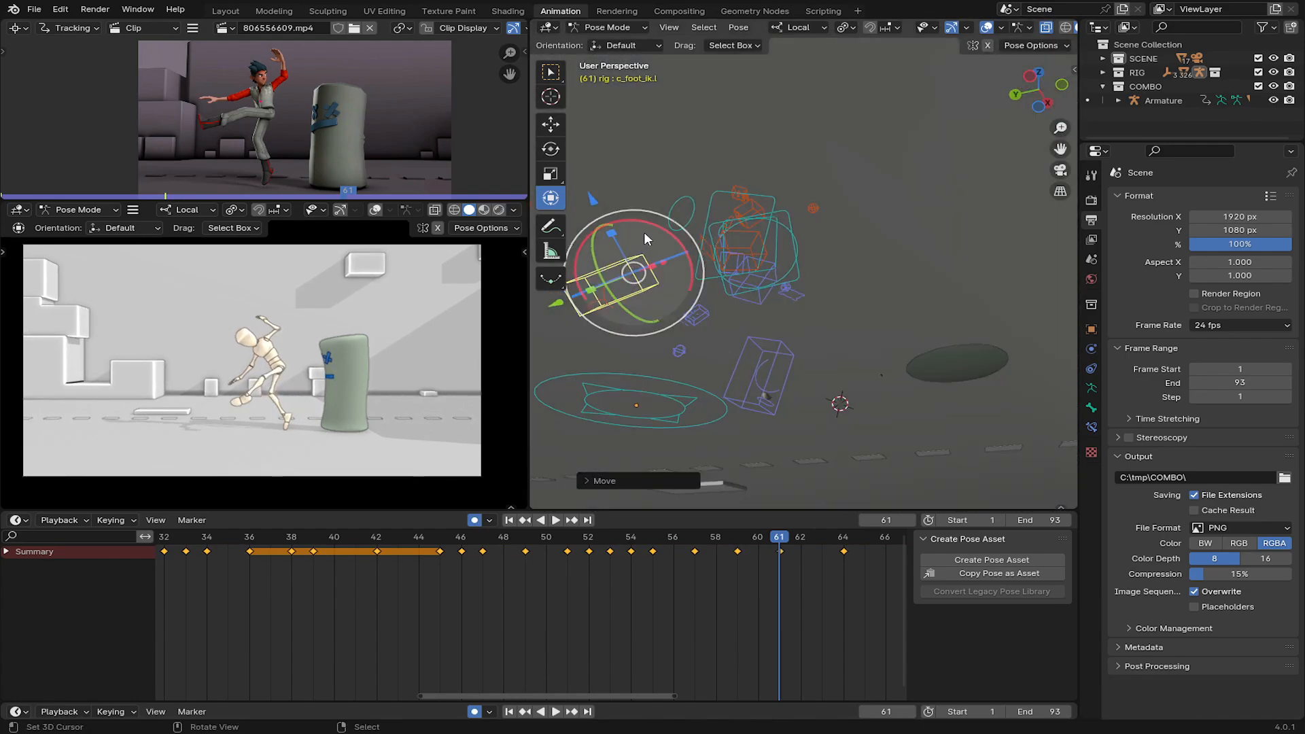
pyautogui.moveTo(643, 232); pyautogui.dragTo(663, 255)
pyautogui.moveTo(666, 265); pyautogui.dragTo(687, 355, button='middle')
pyautogui.moveTo(687, 356); pyautogui.dragTo(717, 367)
# Refine the left foot IK control's position and rotation at frame 61 so the leg extends outward from the hip.
pyautogui.moveTo(761, 360); pyautogui.dragTo(927, 375, button='middle')
pyautogui.click(802, 340)
pyautogui.moveTo(829, 353); pyautogui.dragTo(888, 416, button='middle')
pyautogui.rightClick(766, 389)
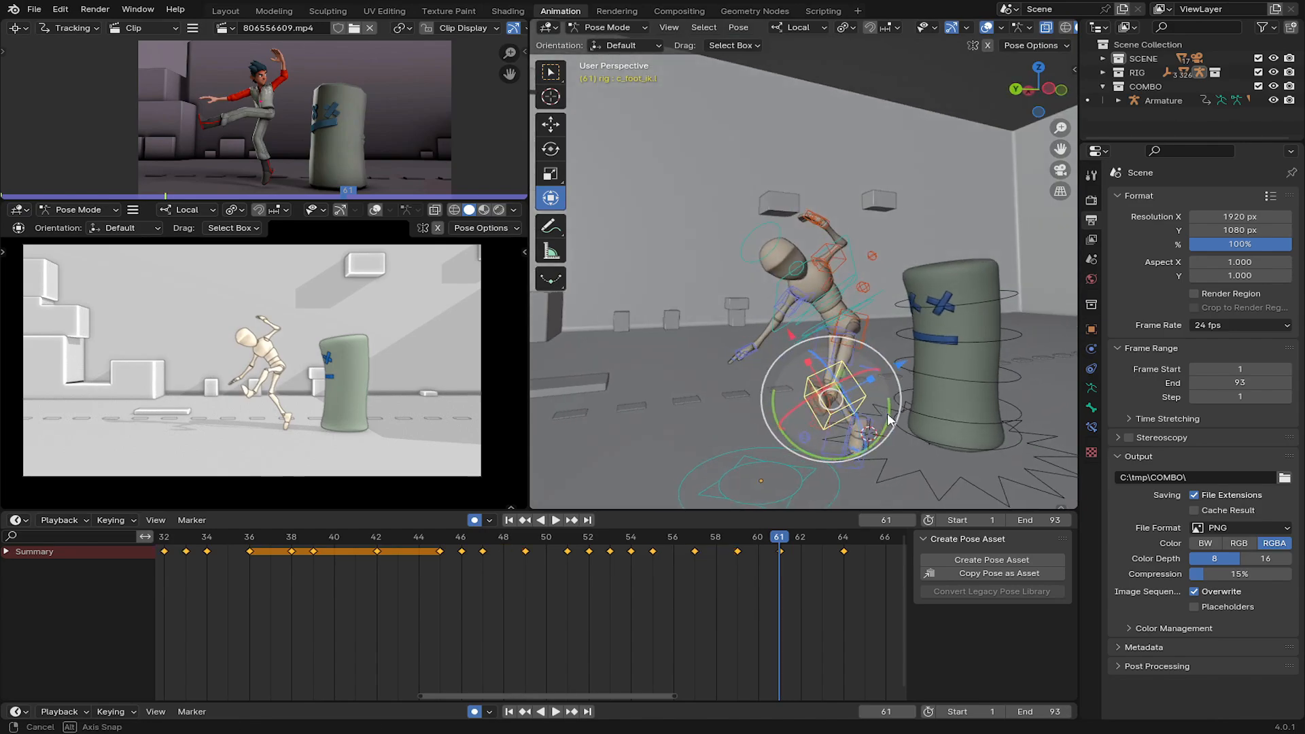
pyautogui.moveTo(888, 416); pyautogui.dragTo(899, 381)
pyautogui.moveTo(899, 380); pyautogui.dragTo(710, 299, button='middle')
pyautogui.moveTo(710, 299); pyautogui.dragTo(697, 292)
pyautogui.moveTo(696, 295); pyautogui.dragTo(768, 340, button='middle')
pyautogui.moveTo(763, 340); pyautogui.dragTo(768, 333)
pyautogui.moveTo(768, 333); pyautogui.dragTo(720, 371, button='middle')
pyautogui.moveTo(721, 370); pyautogui.dragTo(729, 363)
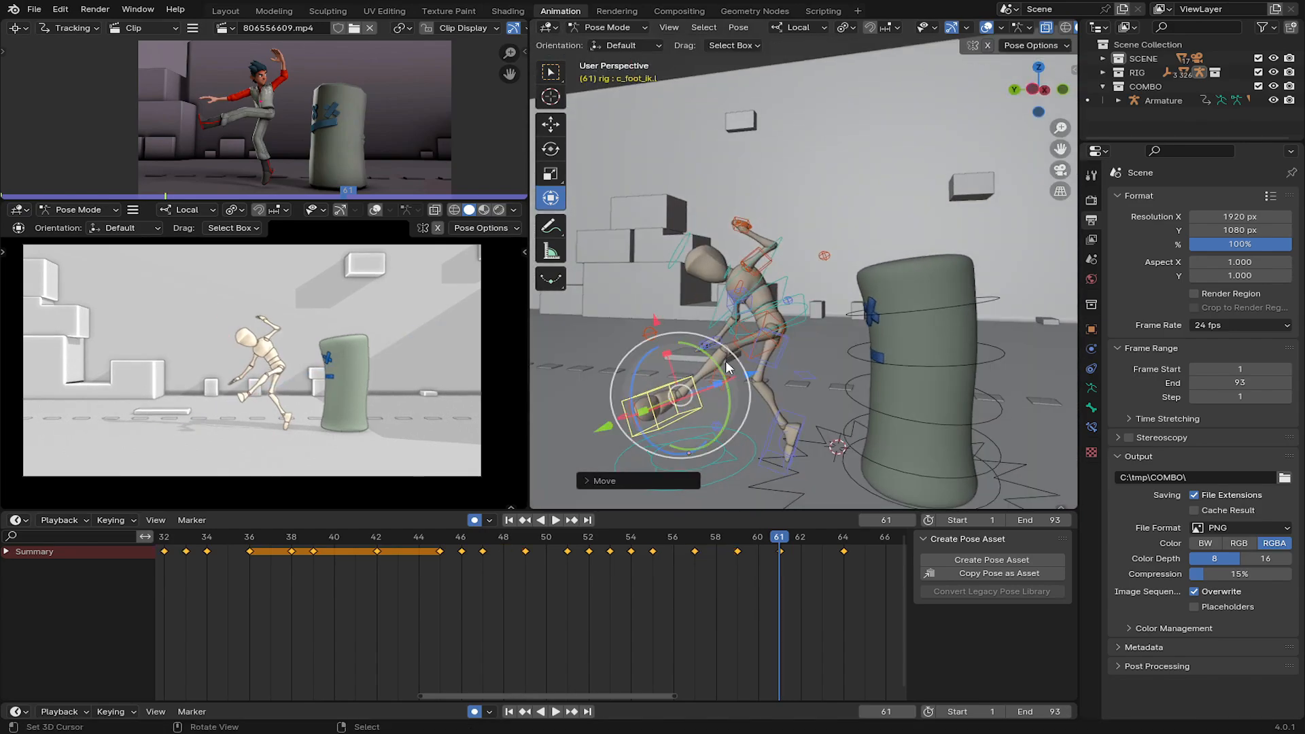
# Move and rotate the root master control at frame 61 to bring the hips and body upright over the supporting leg.
pyautogui.moveTo(729, 363); pyautogui.dragTo(752, 220, button='middle')
pyautogui.rightClick(721, 257)
pyautogui.moveTo(722, 259); pyautogui.dragTo(737, 262)
pyautogui.moveTo(738, 262); pyautogui.dragTo(700, 237, button='middle')
pyautogui.moveTo(700, 238); pyautogui.dragTo(716, 254)
pyautogui.moveTo(715, 255); pyautogui.dragTo(777, 264, button='middle')
pyautogui.moveTo(777, 264); pyautogui.dragTo(787, 260)
pyautogui.moveTo(788, 259); pyautogui.dragTo(727, 297, button='middle')
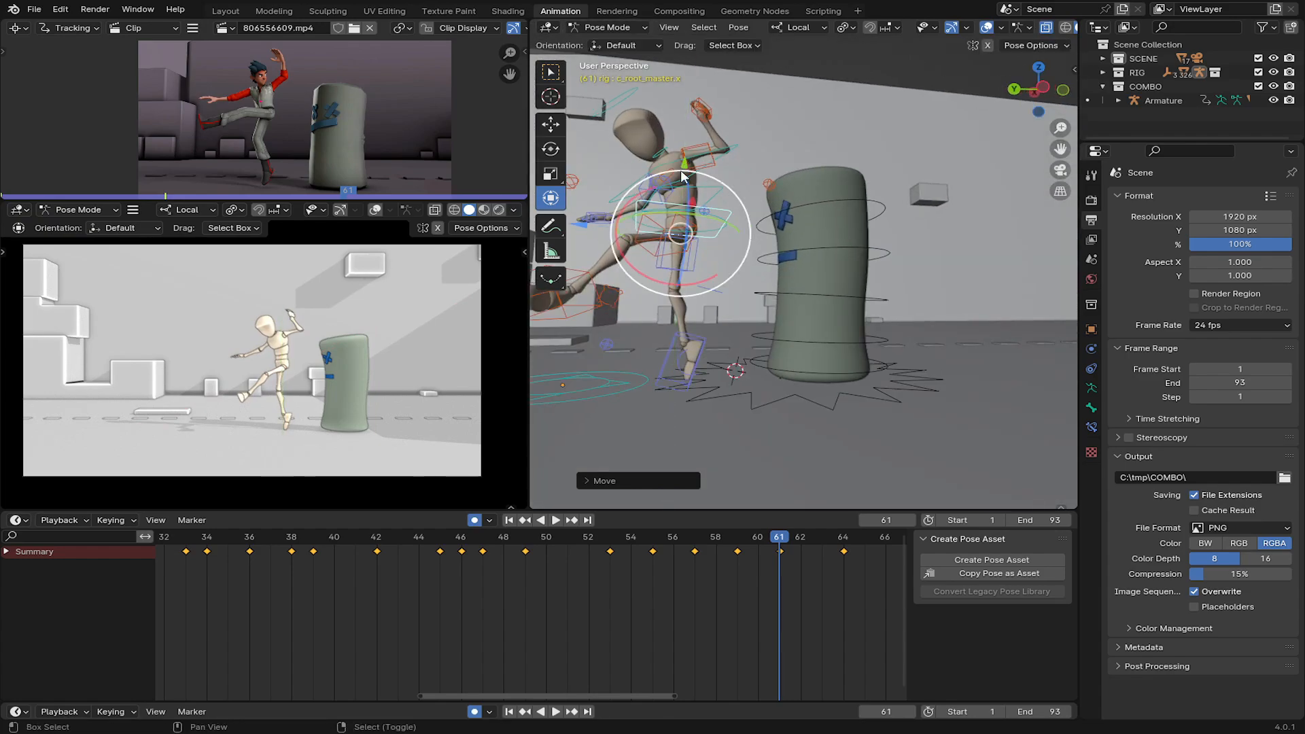
pyautogui.moveTo(683, 176); pyautogui.dragTo(705, 208, button='middle')
# Rotate the spine controls at frame 61 to straighten the torso.
pyautogui.rightClick(700, 245)
pyautogui.keyDown('shift'); pyautogui.rightClick(704, 221); pyautogui.keyUp('shift')
pyautogui.moveTo(700, 214); pyautogui.dragTo(673, 207)
pyautogui.moveTo(673, 207); pyautogui.dragTo(700, 299, button='middle')
pyautogui.moveTo(700, 299); pyautogui.dragTo(706, 309)
pyautogui.moveTo(724, 249); pyautogui.dragTo(723, 248)
pyautogui.moveTo(723, 248); pyautogui.dragTo(689, 224, button='middle')
# Move and rotate the left foot IK control at frame 61 to raise the kicking leg to about hip height.
pyautogui.rightClick(646, 397)
pyautogui.moveTo(646, 391); pyautogui.dragTo(653, 364, button='middle')
pyautogui.moveTo(656, 323); pyautogui.dragTo(636, 315)
pyautogui.press('g')
pyautogui.moveTo(669, 364); pyautogui.dragTo(757, 326, button='middle')
pyautogui.press('g')
pyautogui.click(748, 313)
pyautogui.press('r')
pyautogui.click(744, 306)
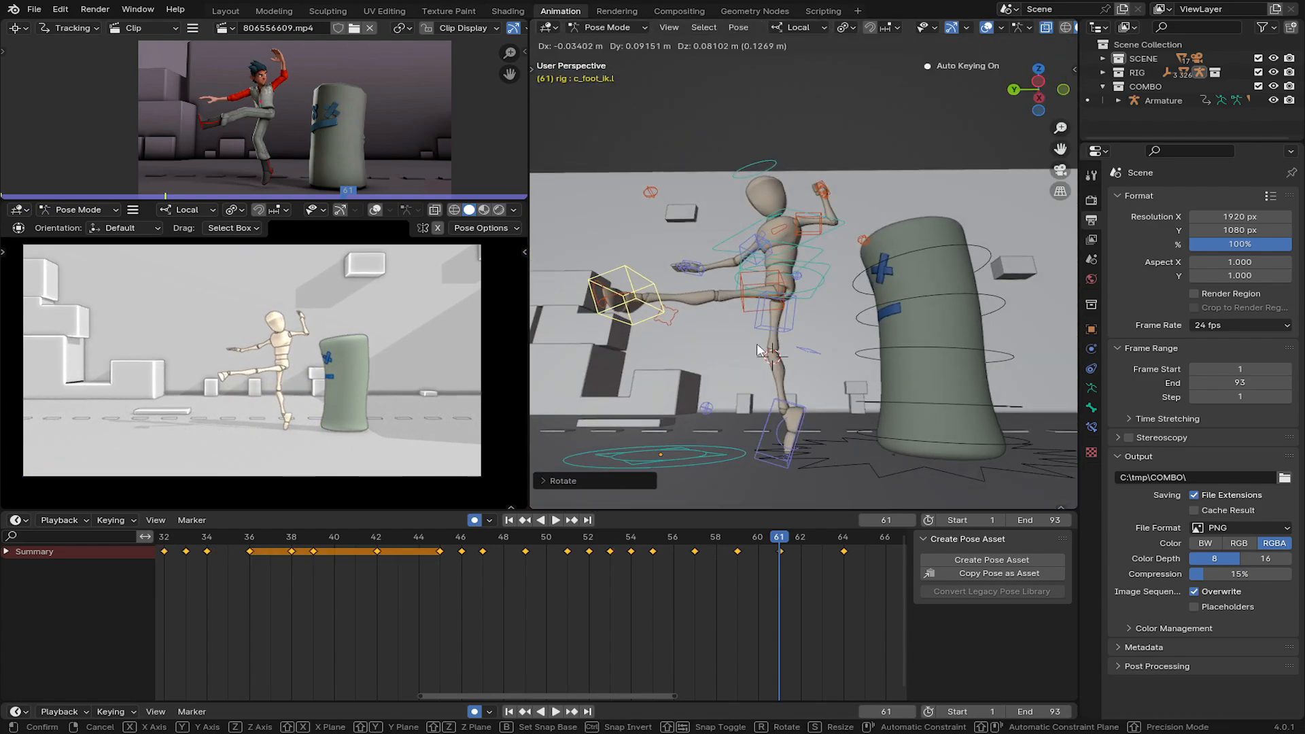
pyautogui.click(802, 369)
# Fine-tune the left foot IK control at frame 61, turning the raised foot so its toes point upward.
pyautogui.moveTo(803, 367); pyautogui.dragTo(853, 377, button='middle')
pyautogui.rightClick(809, 293)
pyautogui.moveTo(809, 295); pyautogui.dragTo(846, 323, button='middle')
pyautogui.press('g')
pyautogui.click(833, 333)
pyautogui.rightClick(802, 371)
pyautogui.moveTo(802, 371); pyautogui.dragTo(846, 346, button='middle')
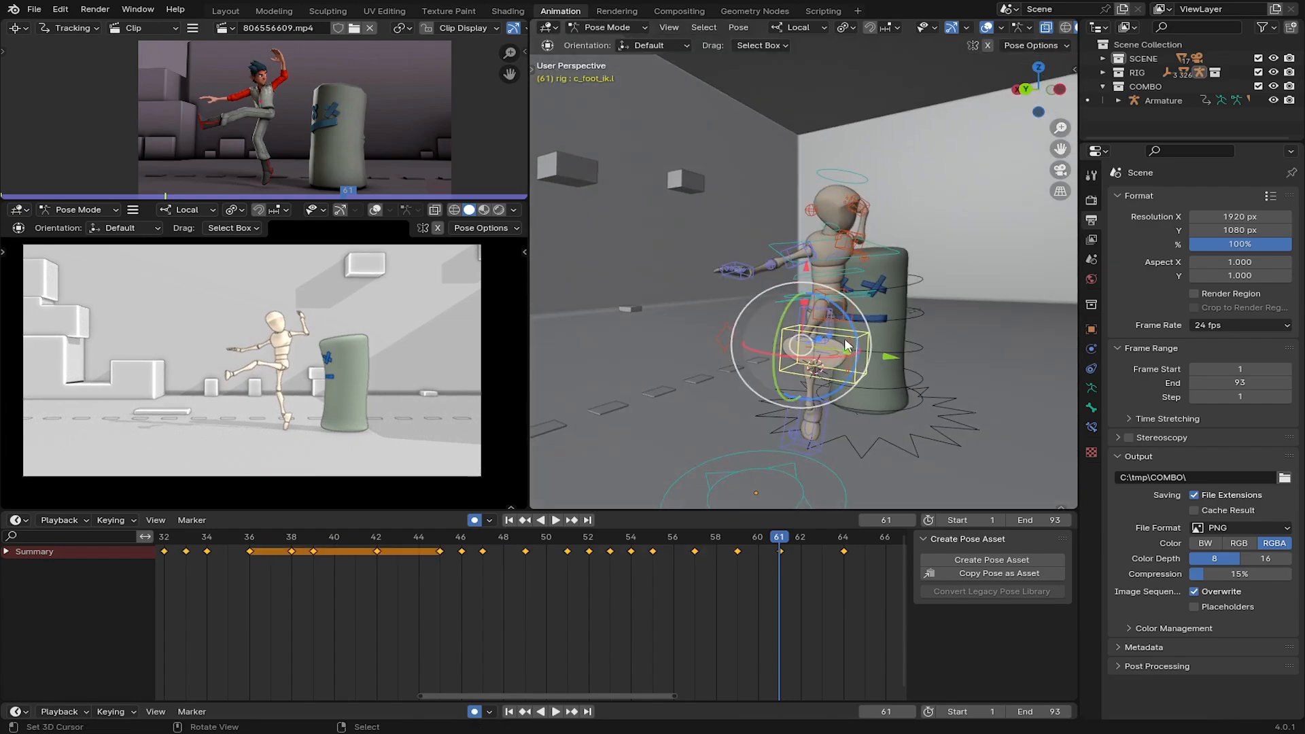
pyautogui.click(828, 272)
pyautogui.moveTo(828, 273); pyautogui.dragTo(683, 319, button='middle')
pyautogui.rightClick(658, 314)
pyautogui.press('g')
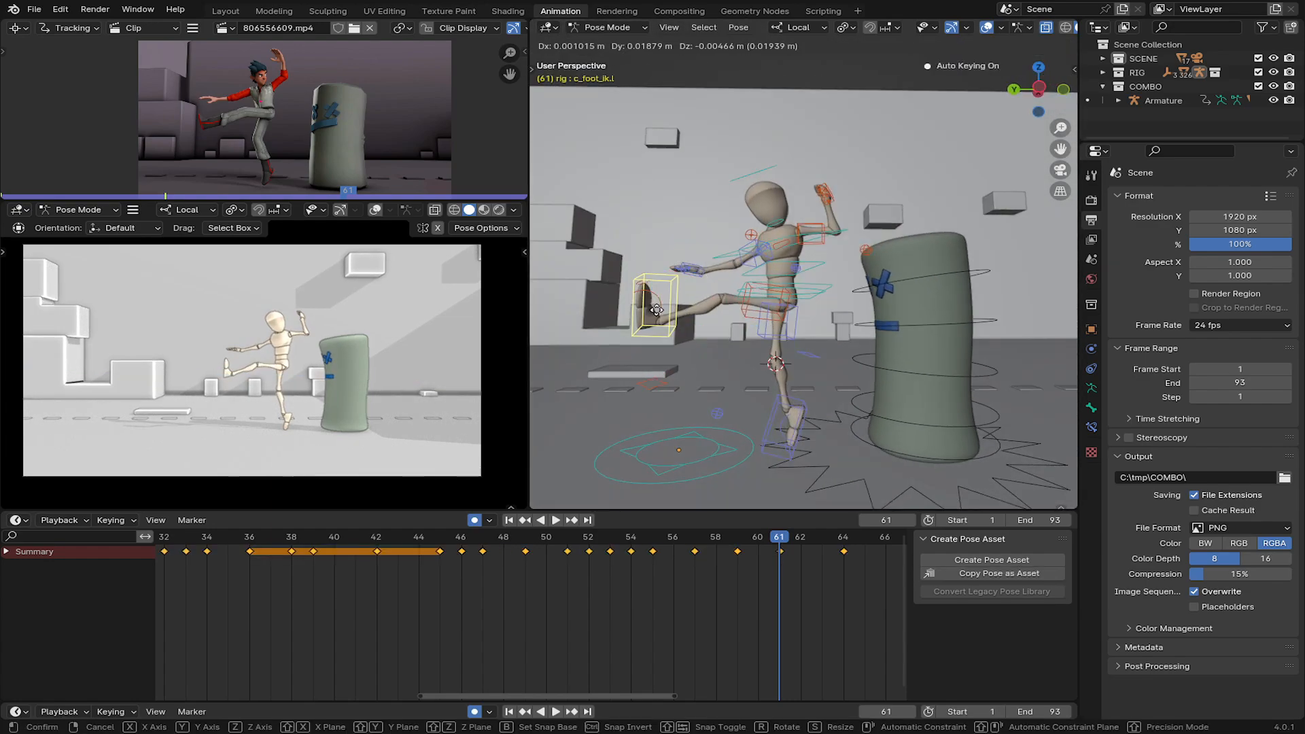
pyautogui.click(678, 275)
pyautogui.moveTo(678, 275); pyautogui.dragTo(680, 285, button='middle')
# At frame 61, reposition the right hand IK control, and move and rotate the left hand IK control to raise it above the head.
pyautogui.rightClick(677, 287)
pyautogui.press('g')
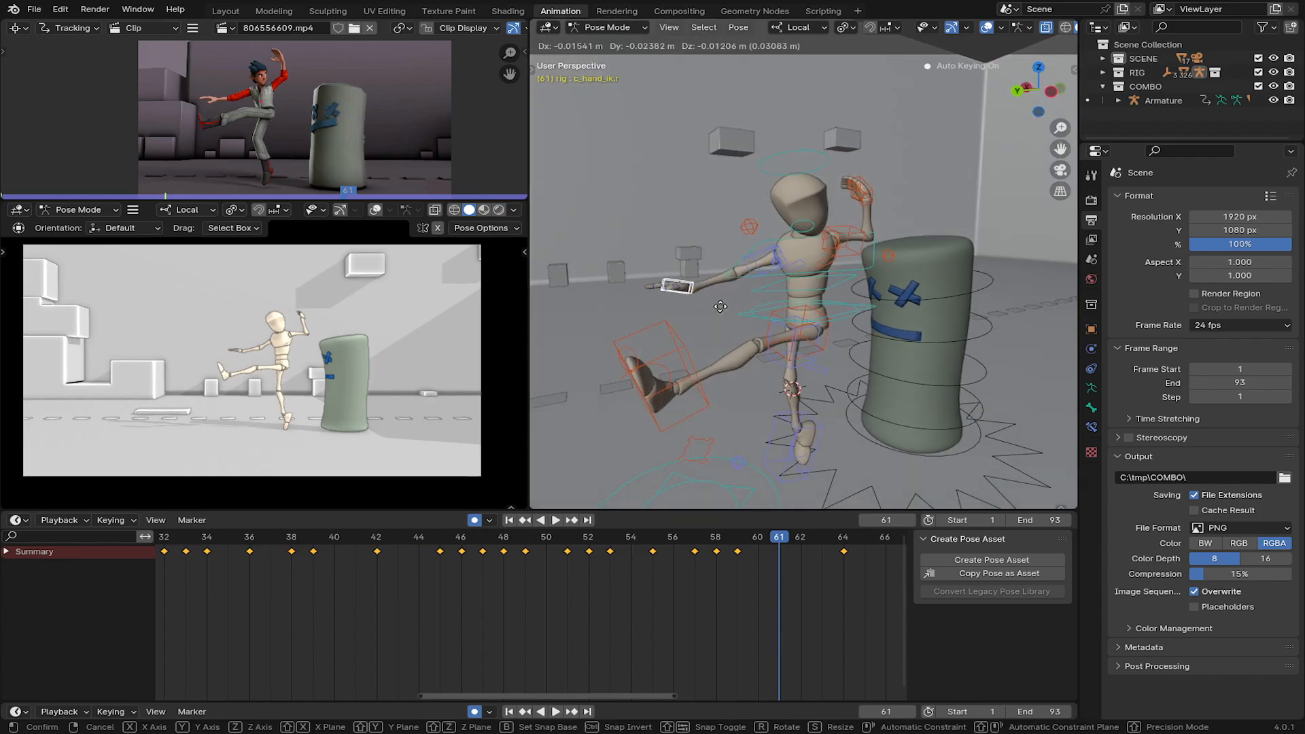
pyautogui.rightClick(858, 192)
pyautogui.moveTo(858, 192); pyautogui.dragTo(782, 194, button='middle')
pyautogui.press('g')
pyautogui.click(809, 150)
pyautogui.press('r')
pyautogui.click(831, 129)
pyautogui.moveTo(831, 129); pyautogui.dragTo(904, 170, button='middle')
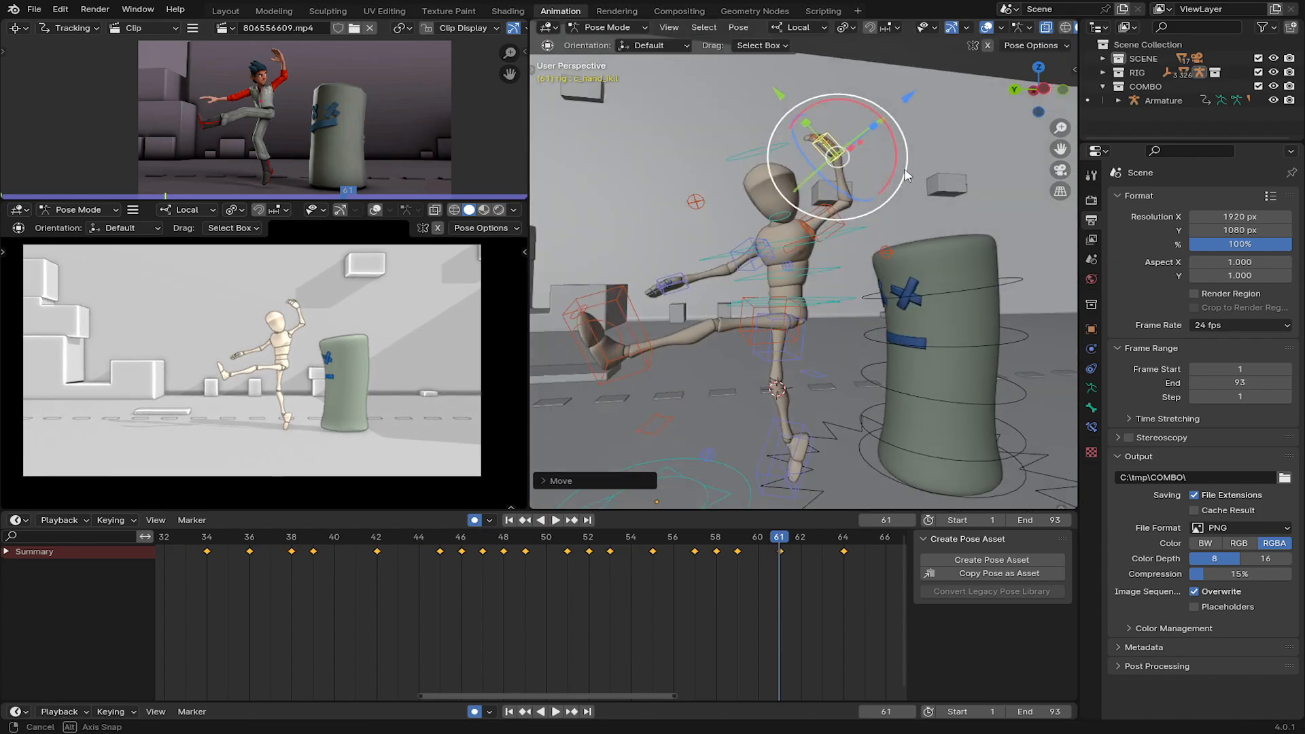
# Rotate the left shoulder control at frame 61 to follow the raised arm.
pyautogui.moveTo(885, 253); pyautogui.dragTo(877, 299, button='middle')
pyautogui.rightClick(808, 298)
pyautogui.moveTo(795, 333); pyautogui.dragTo(770, 318, button='middle')
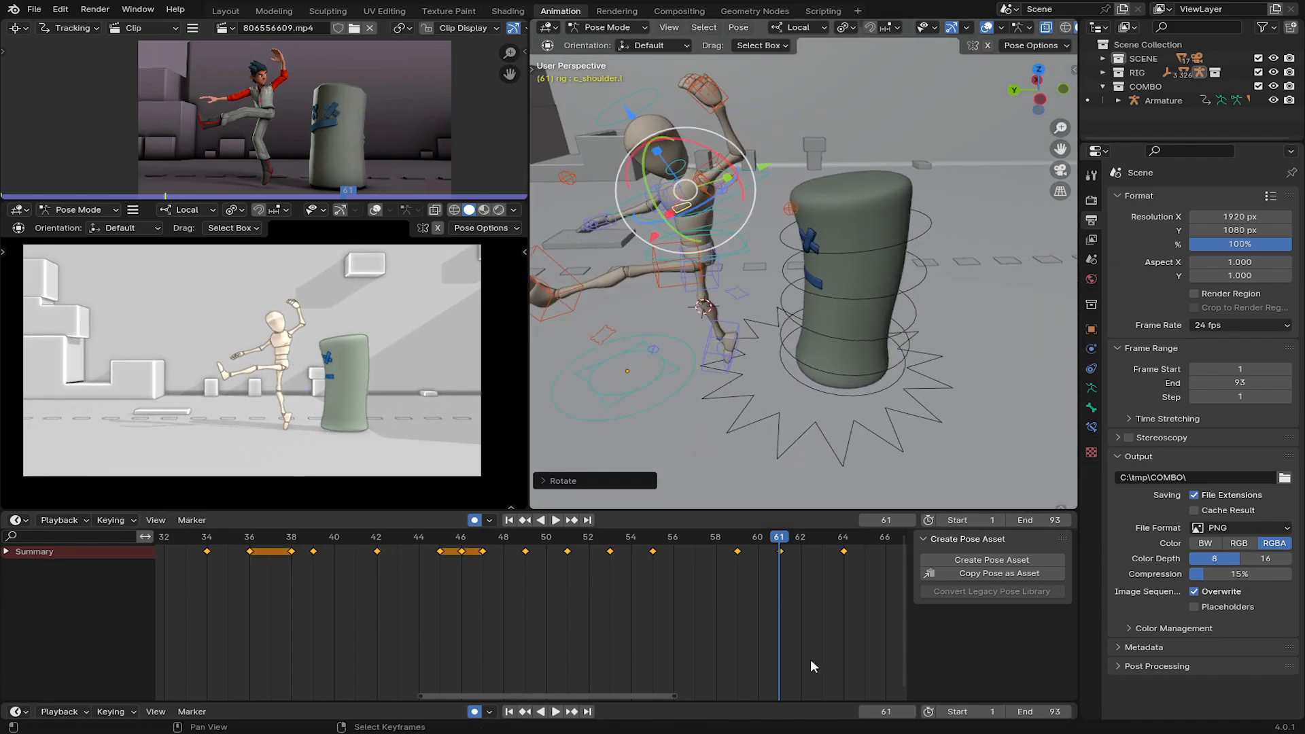
# Go to frame 63 and filter all rotation channels in the Graph Editor with the Euler filter, returning to the Timeline.
pyautogui.moveTo(810, 660); pyautogui.dragTo(694, 629, button='middle')
pyautogui.moveTo(585, 562); pyautogui.dragTo(707, 578)
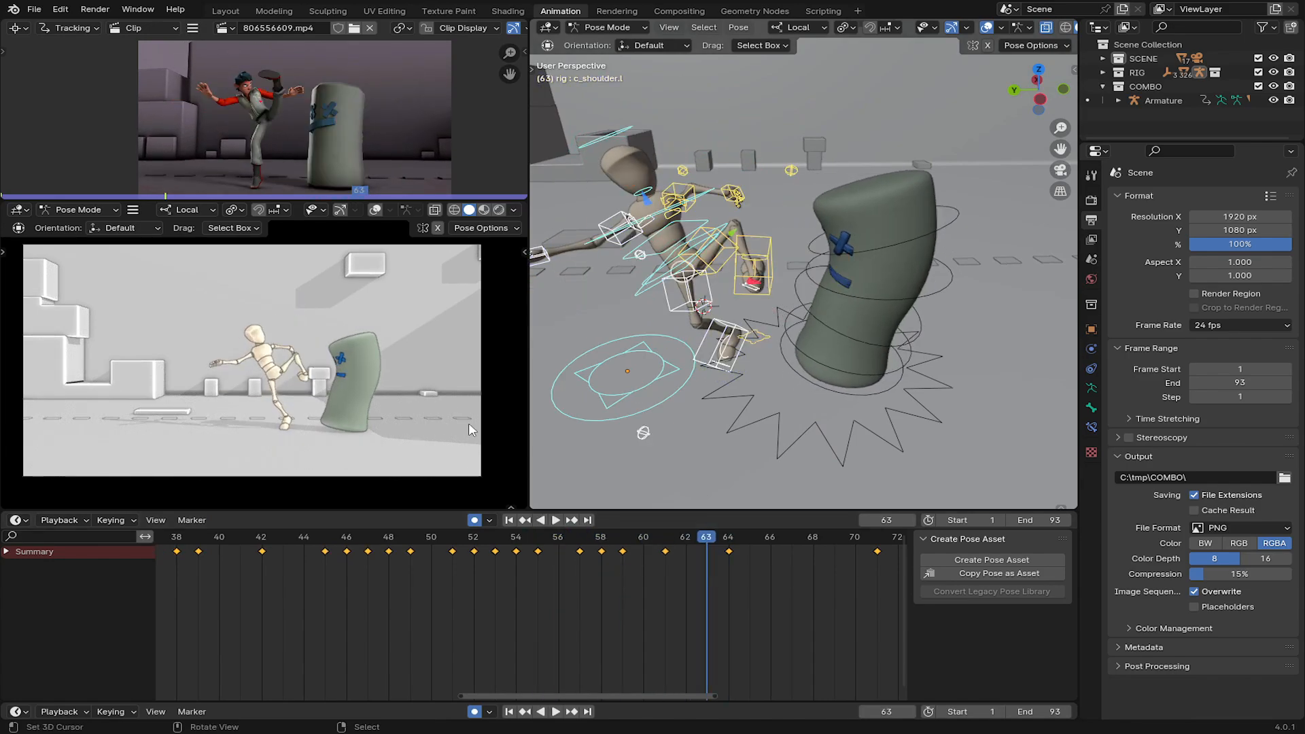
pyautogui.click(16, 520)
pyautogui.click(246, 579)
pyautogui.press('F3')
pyautogui.click(620, 589)
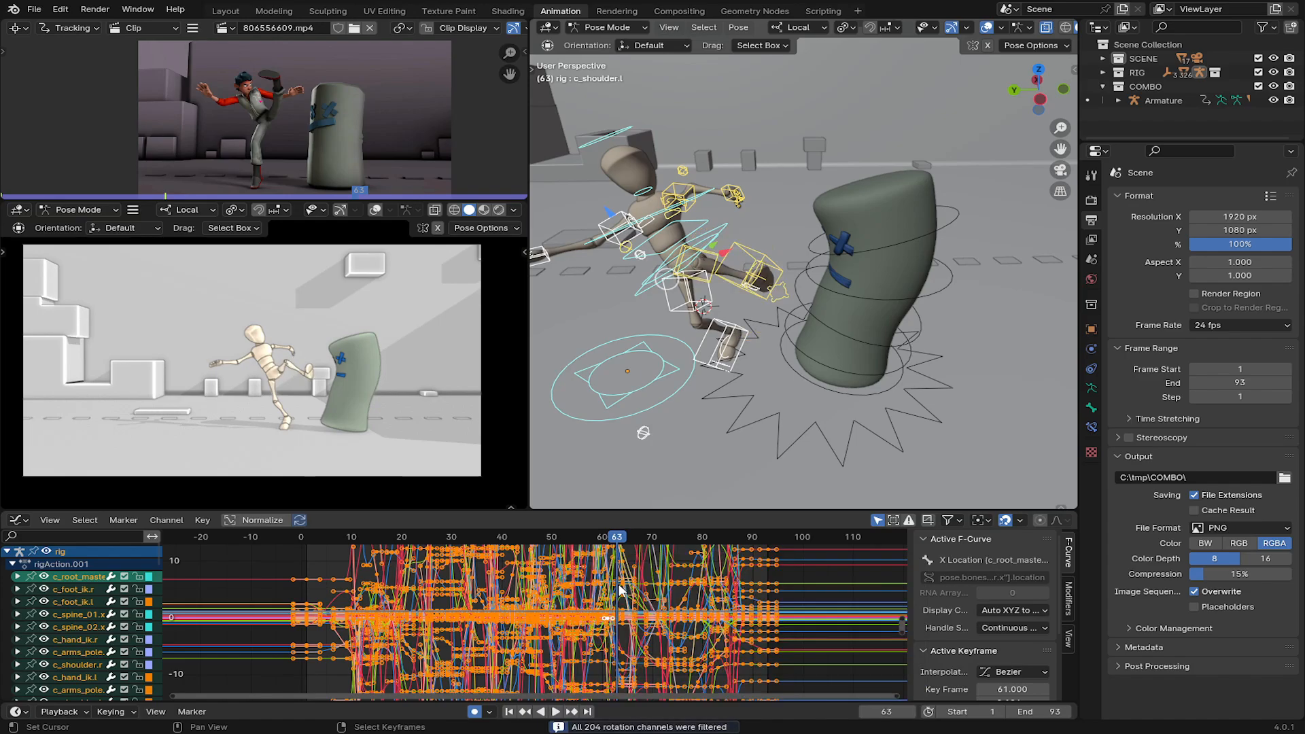
pyautogui.click(19, 521)
pyautogui.click(240, 575)
# Move and rotate the left foot IK control at frame 63 to lift the kicking leg.
pyautogui.moveTo(693, 289); pyautogui.dragTo(839, 272, button='middle')
pyautogui.rightClick(841, 271)
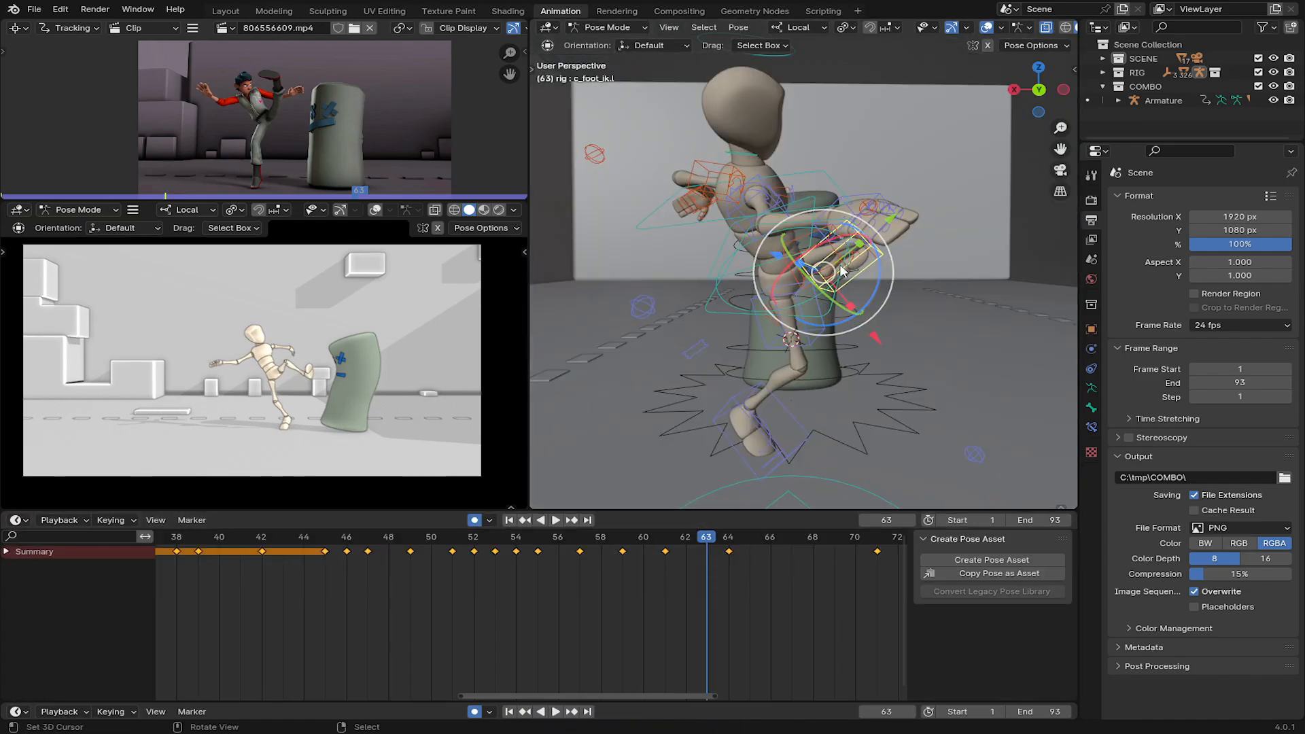
pyautogui.click(937, 231)
pyautogui.moveTo(936, 231); pyautogui.dragTo(1013, 249, button='middle')
pyautogui.moveTo(892, 163); pyautogui.dragTo(875, 180)
pyautogui.press('t')
# Move the root master control at frame 63 to shift the hips over the supporting leg.
pyautogui.moveTo(901, 187); pyautogui.dragTo(689, 273, button='middle')
pyautogui.click(918, 208)
pyautogui.click(848, 263)
pyautogui.press('g')
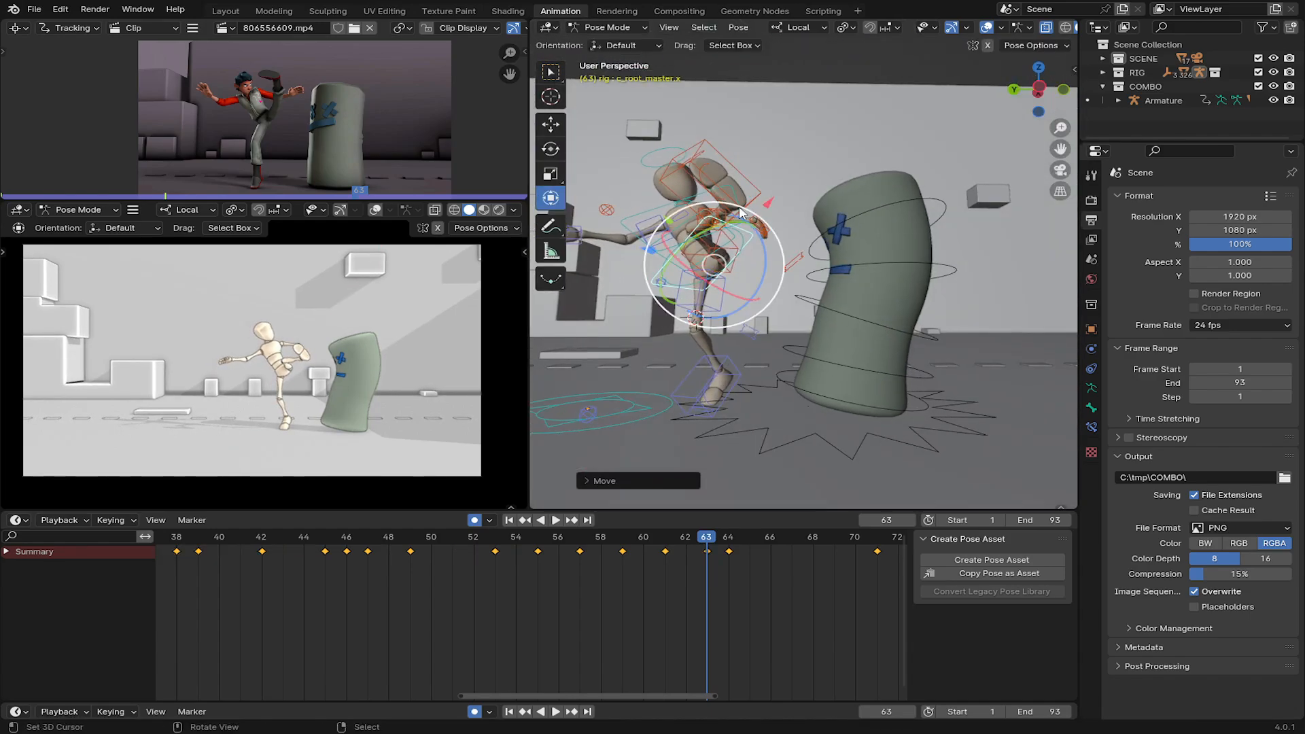
# Move and rotate the left hand IK control at frame 63 to extend the left arm toward the punching bag.
pyautogui.rightClick(818, 215)
pyautogui.press('g')
pyautogui.moveTo(741, 213)
pyautogui.mouseDown(button='middle')
pyautogui.moveTo(805, 217)
pyautogui.moveTo(793, 256)
pyautogui.moveTo(737, 231)
pyautogui.moveTo(878, 178)
pyautogui.moveTo(754, 231)
pyautogui.mouseUp(button='middle')
pyautogui.click(821, 221)
pyautogui.click(732, 209)
pyautogui.press('g')
pyautogui.press('r')
pyautogui.press('r')
pyautogui.click(882, 167)
pyautogui.press('g')
pyautogui.click(741, 239)
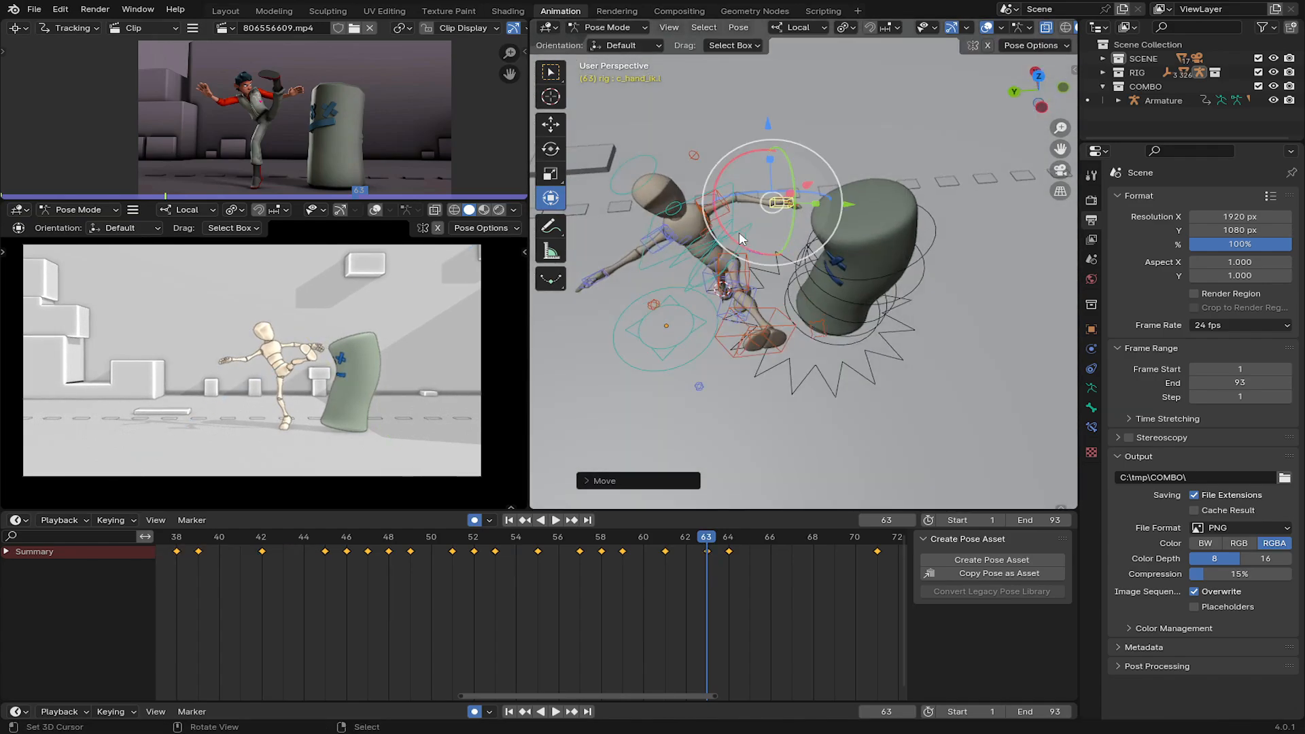
# Refine the left hand IK control's rotation at frame 63 to align the hand with the outstretched arm.
pyautogui.moveTo(746, 234); pyautogui.dragTo(743, 230)
pyautogui.scroll(3, 755, 204)
pyautogui.rightClick(768, 161)
pyautogui.moveTo(768, 161); pyautogui.dragTo(741, 149, button='middle')
pyautogui.press('r')
pyautogui.click(761, 164)
pyautogui.scroll(-2, 727, 155)
pyautogui.rightClick(660, 180)
pyautogui.moveTo(723, 198); pyautogui.dragTo(751, 227, button='middle')
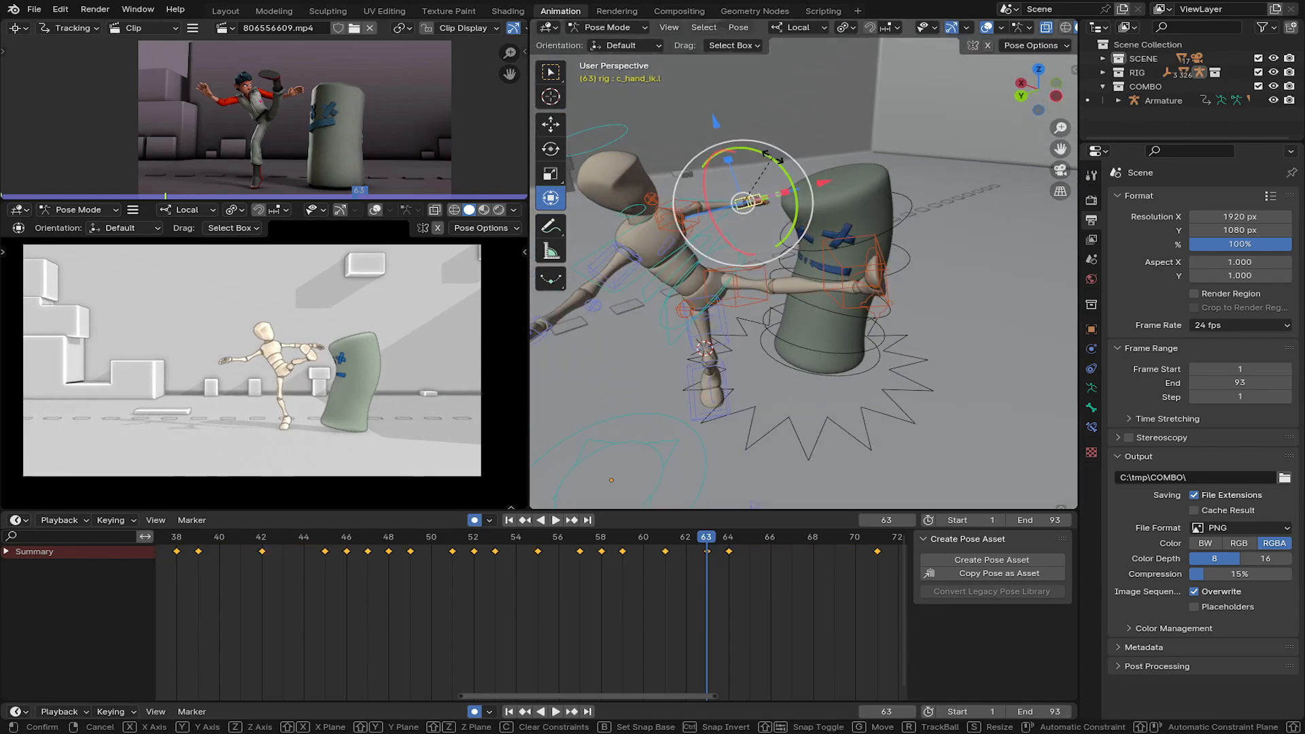
# Move and rotate the right hand IK control at frame 63 to extend the right arm behind the body.
pyautogui.rightClick(670, 299)
pyautogui.press('g')
pyautogui.press('r')
pyautogui.moveTo(678, 319); pyautogui.dragTo(703, 262, button='middle')
pyautogui.click(687, 279)
pyautogui.press('g')
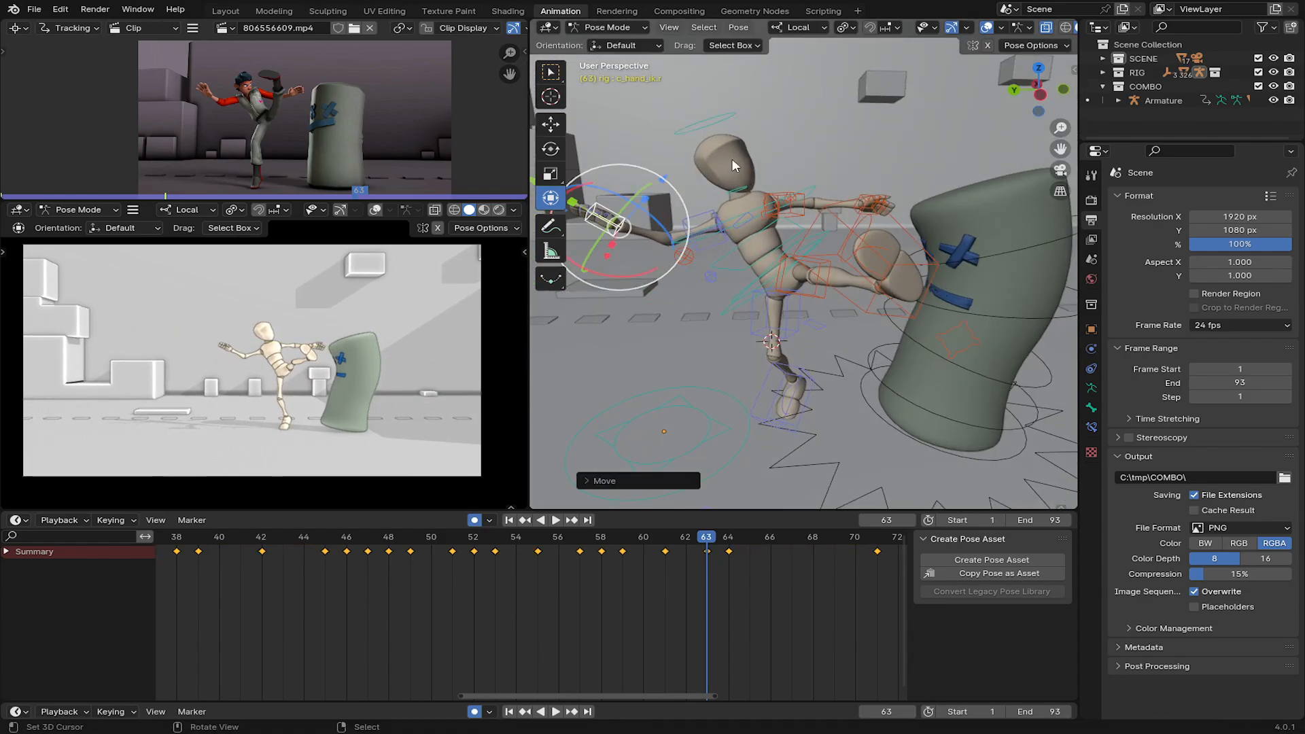
# Rotate the head control at frame 63 to turn the face toward the punching bag.
pyautogui.rightClick(730, 121)
pyautogui.moveTo(730, 121); pyautogui.dragTo(768, 140, button='middle')
pyautogui.moveTo(809, 133); pyautogui.dragTo(816, 153)
pyautogui.moveTo(816, 153); pyautogui.dragTo(802, 231, button='middle')
pyautogui.moveTo(788, 268); pyautogui.dragTo(806, 292)
pyautogui.moveTo(806, 292); pyautogui.dragTo(823, 269, button='middle')
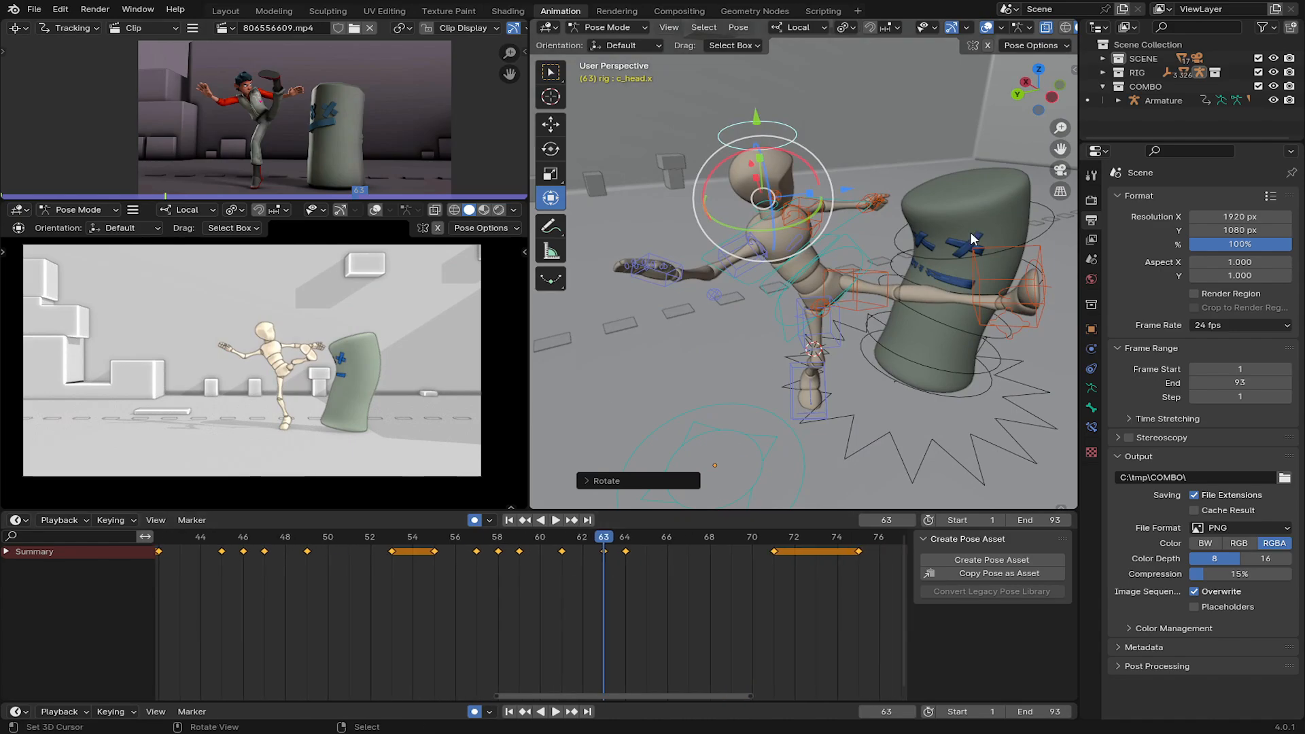
# Move the left foot IK control higher at frame 63 to carry the kick above hip height.
pyautogui.moveTo(972, 239); pyautogui.dragTo(812, 157, button='middle')
pyautogui.rightClick(911, 143)
pyautogui.press('g')
pyautogui.click(785, 102)
pyautogui.press('g')
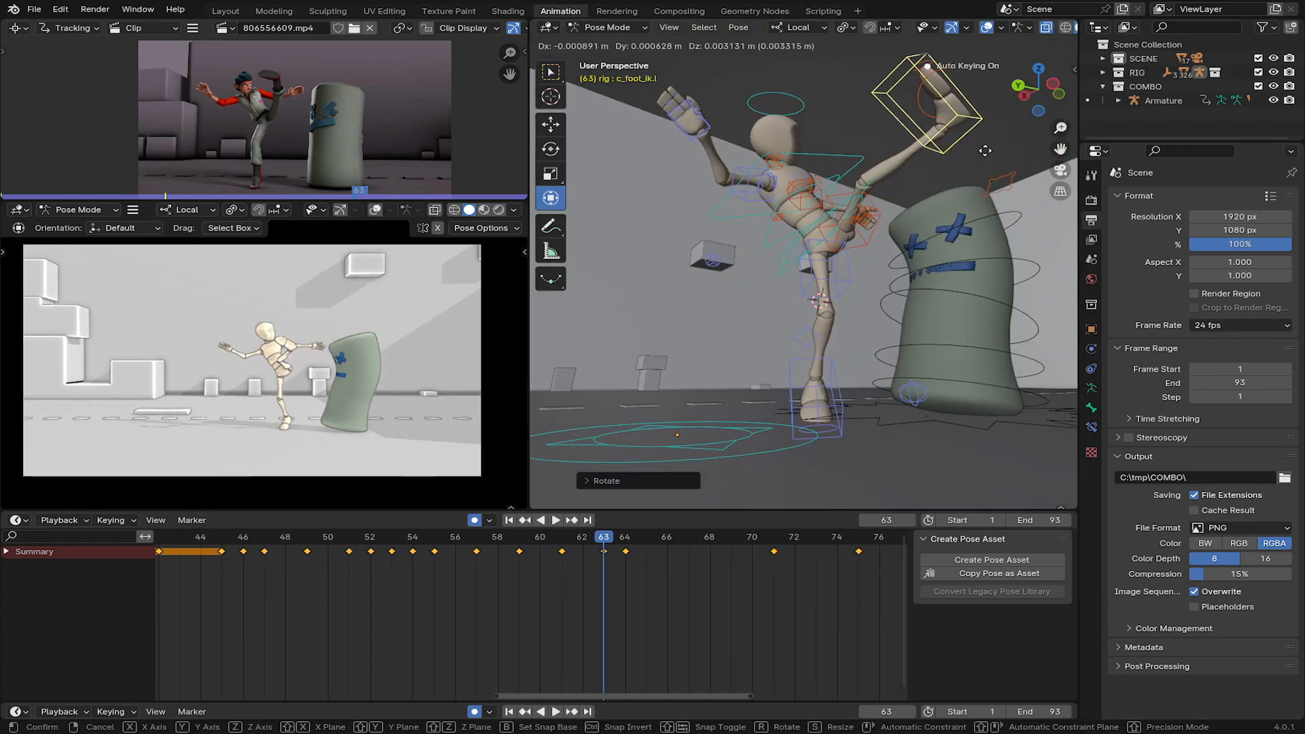
pyautogui.click(1000, 148)
# At frame 66, move the left foot IK control and rotate it about X to place the kicking foot in front of the bag.
pyautogui.moveTo(585, 563); pyautogui.dragTo(675, 557)
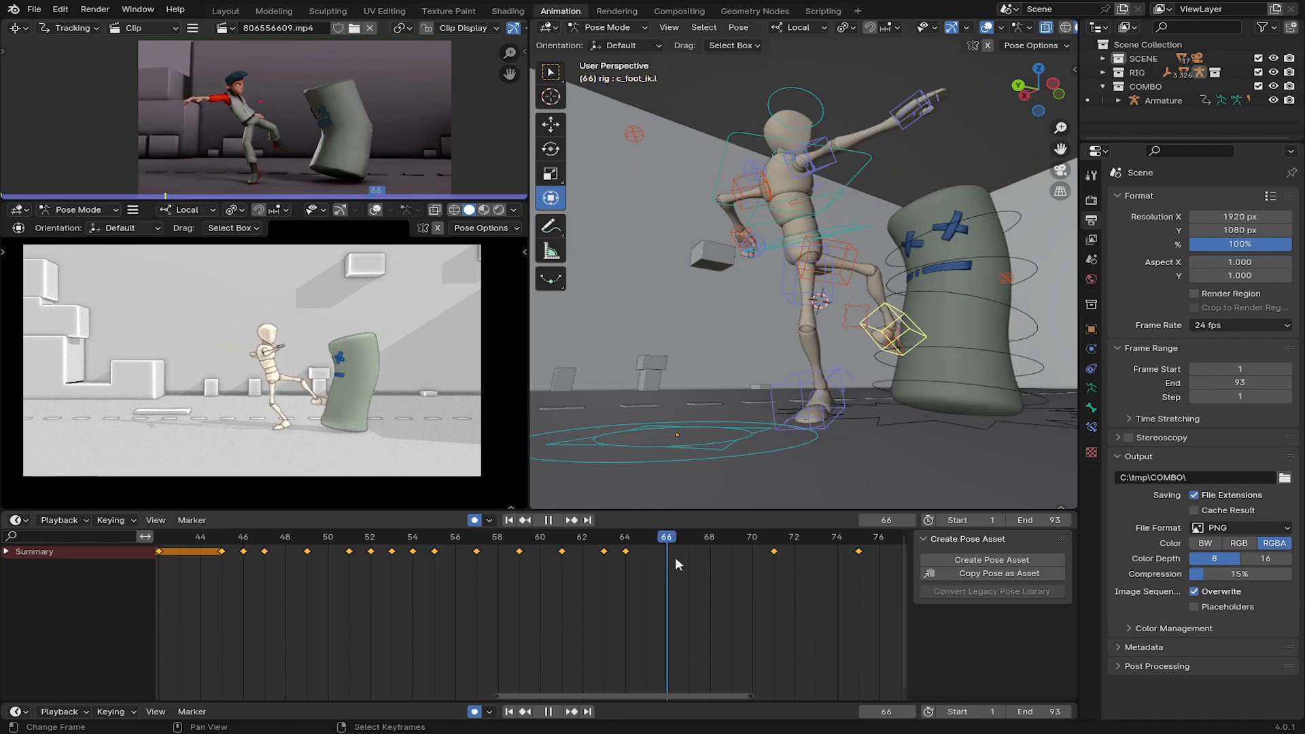
pyautogui.press('g')
pyautogui.click(844, 342)
pyautogui.press('r')
pyautogui.press('x')
pyautogui.moveTo(843, 342); pyautogui.dragTo(744, 205, button='middle')
pyautogui.click(808, 299)
# Rotate the spine controls and the head control about X at frame 66 to lean the torso away from the bag.
pyautogui.rightClick(797, 246)
pyautogui.press('r')
pyautogui.press('x')
pyautogui.rightClick(771, 214)
pyautogui.keyDown('shift'); pyautogui.rightClick(807, 216); pyautogui.keyUp('shift')
pyautogui.keyDown('shift'); pyautogui.rightClick(737, 272); pyautogui.keyUp('shift')
pyautogui.press('r')
pyautogui.press('x')
pyautogui.click(767, 264)
pyautogui.rightClick(745, 206)
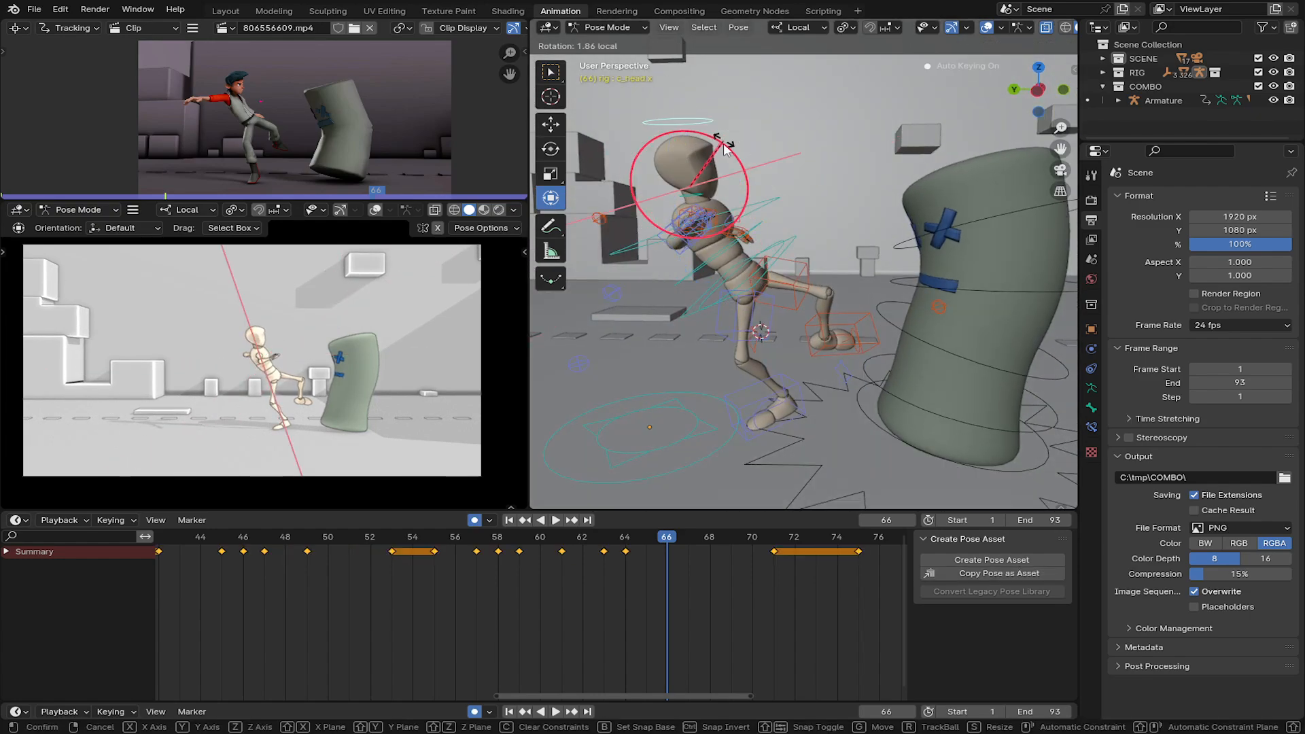
pyautogui.click(724, 144)
# Move and rotate the right hand IK control at frame 66 to stretch the right arm out behind the body.
pyautogui.moveTo(723, 145); pyautogui.dragTo(662, 272, button='middle')
pyautogui.rightClick(644, 332)
pyautogui.press('r')
pyautogui.click(819, 417)
pyautogui.moveTo(646, 332); pyautogui.dragTo(649, 251, button='middle')
pyautogui.click(770, 371)
pyautogui.hotkey('ctrl', 'z')
pyautogui.click(769, 307)
pyautogui.rightClick(583, 259)
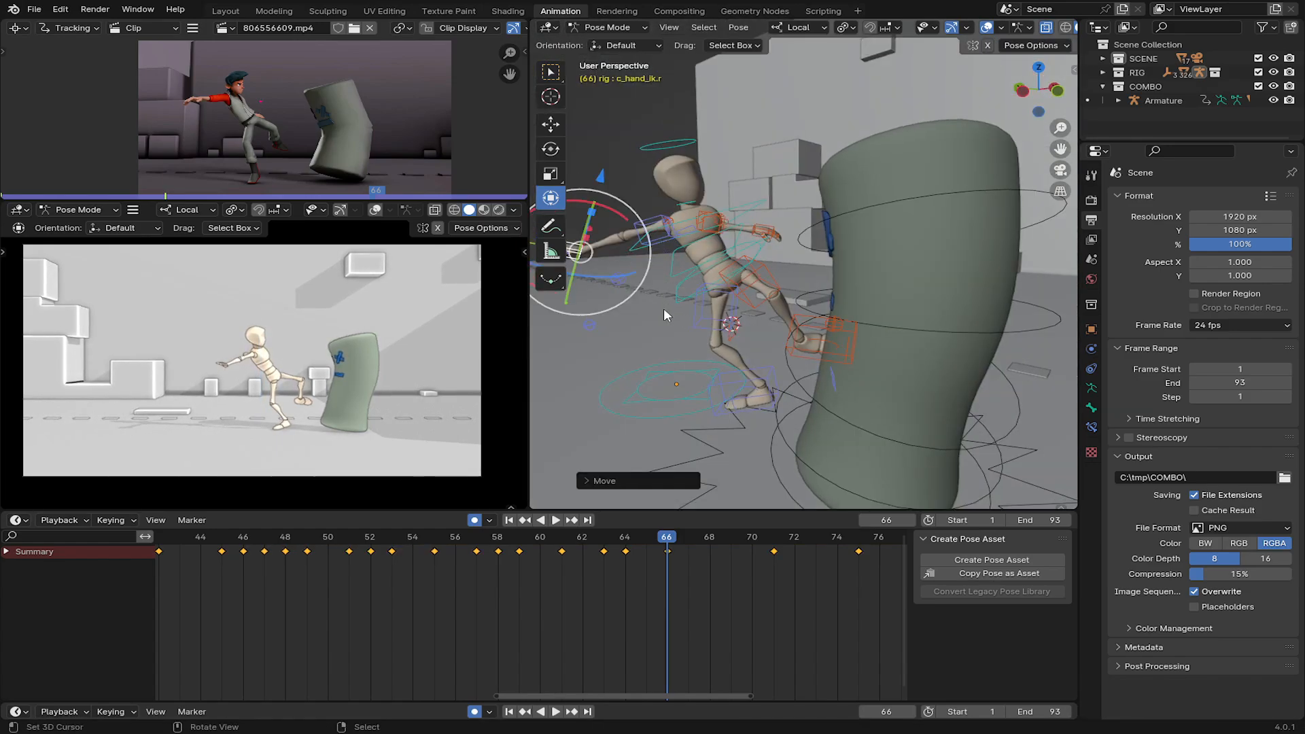
pyautogui.press('g')
pyautogui.click(859, 381)
pyautogui.moveTo(665, 315); pyautogui.dragTo(734, 401, button='middle')
pyautogui.press('r')
# Move and rotate the left hand IK control at frame 66 to hold the left hand above the raised thigh.
pyautogui.rightClick(707, 234)
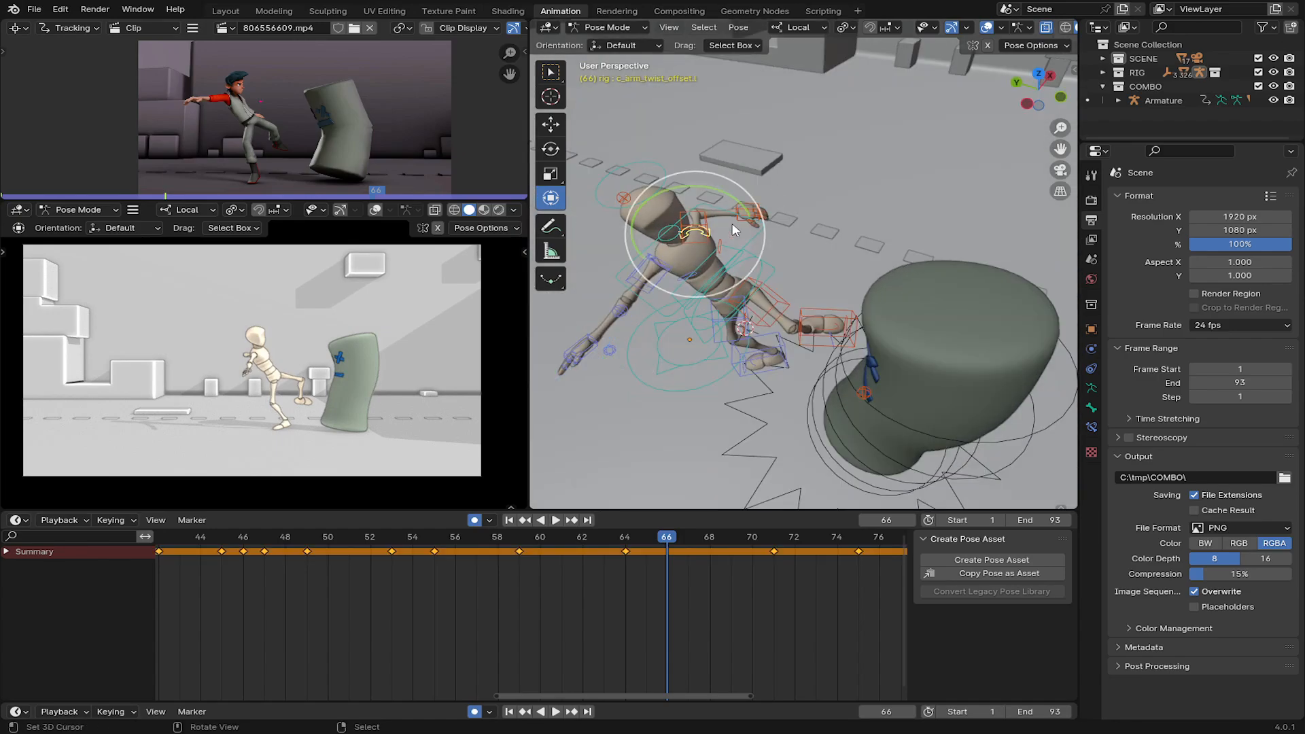
pyautogui.rightClick(748, 215)
pyautogui.press('g')
pyautogui.rightClick(711, 246)
pyautogui.moveTo(775, 238); pyautogui.dragTo(738, 317, button='middle')
pyautogui.press('r')
pyautogui.rightClick(728, 221)
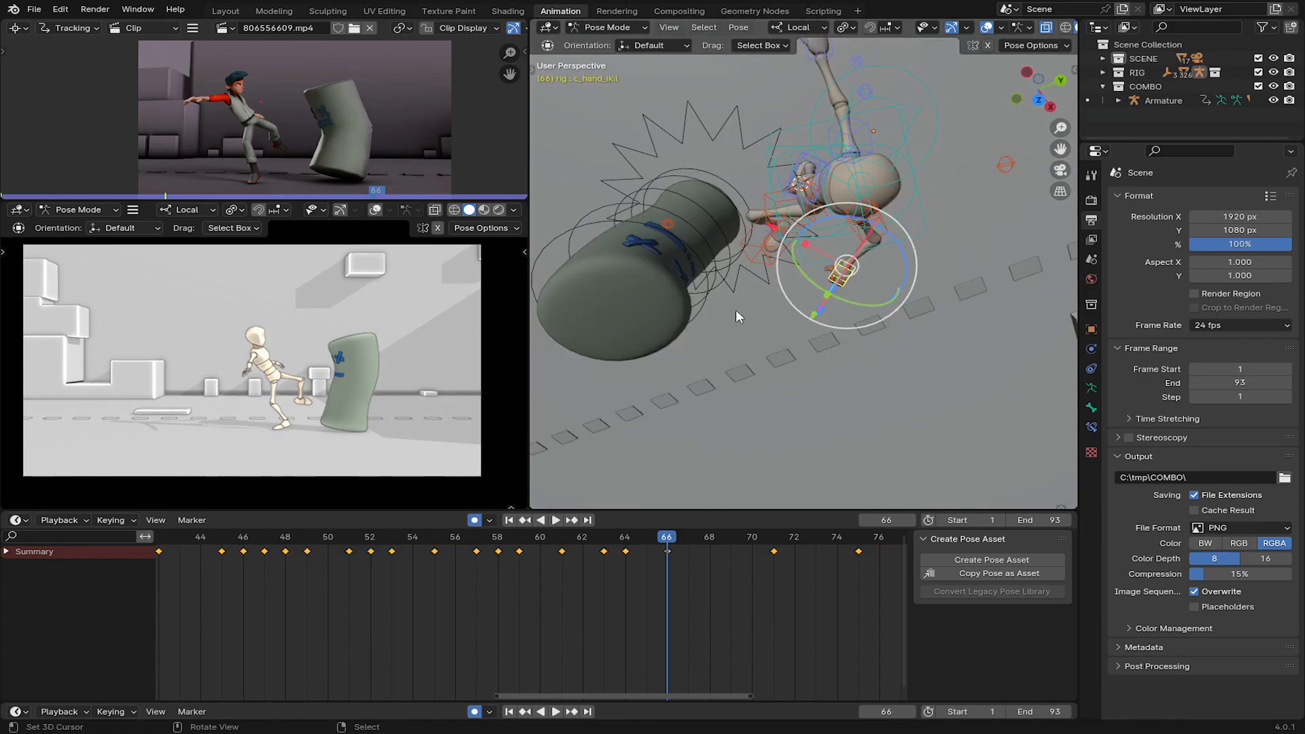
pyautogui.press('g')
pyautogui.click(877, 325)
pyautogui.moveTo(877, 325); pyautogui.dragTo(816, 251, button='middle')
pyautogui.press('r')
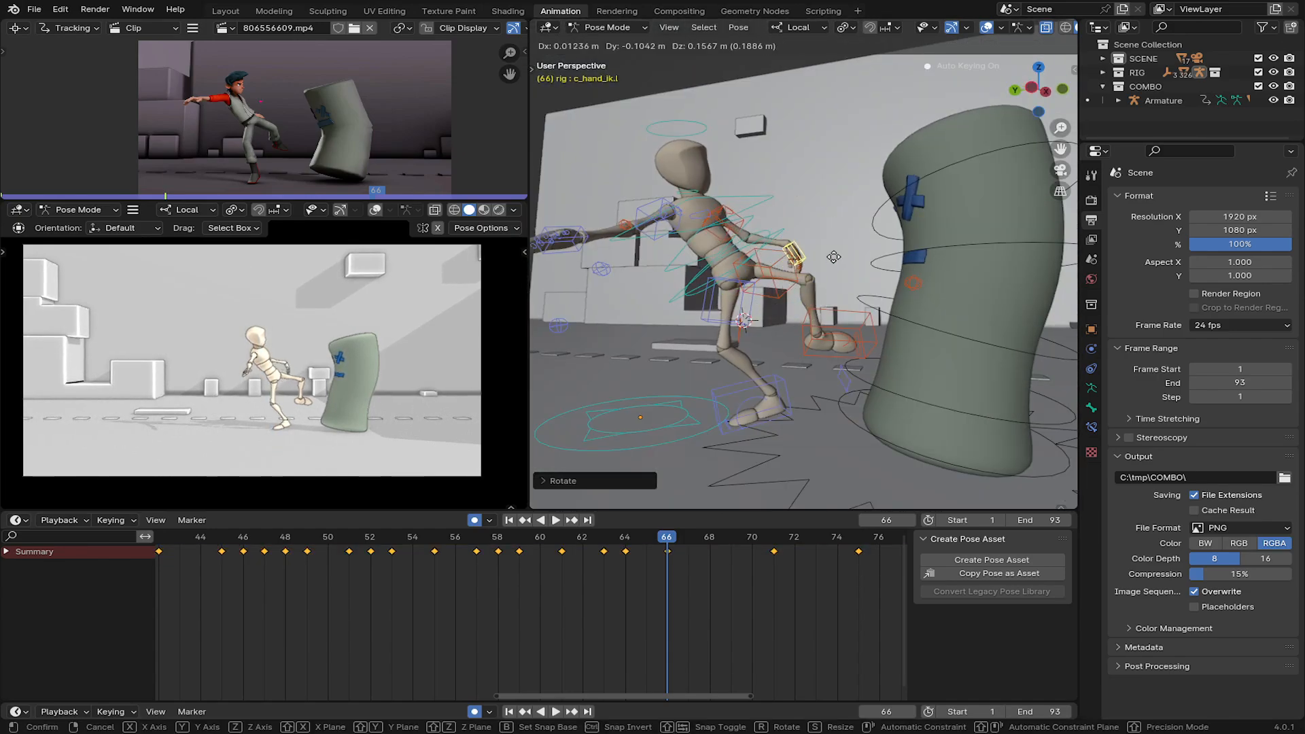
# Review the kick timing and rotate the spine controls about local X at frame 68.
pyautogui.press('space')
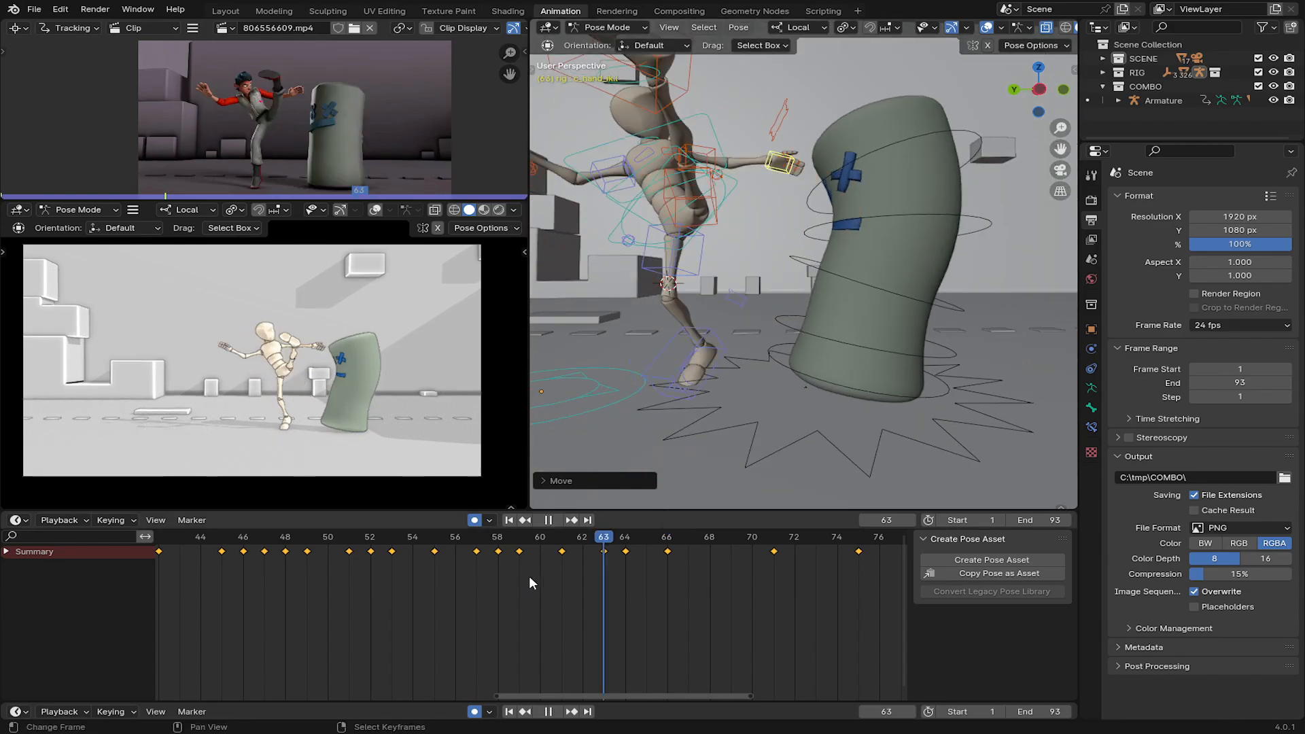
pyautogui.moveTo(762, 579); pyautogui.dragTo(717, 585)
pyautogui.press('space')
pyautogui.moveTo(731, 286); pyautogui.dragTo(787, 256, button='middle')
pyautogui.moveTo(696, 299); pyautogui.dragTo(740, 342, button='middle')
pyautogui.rightClick(688, 340)
pyautogui.press('g')
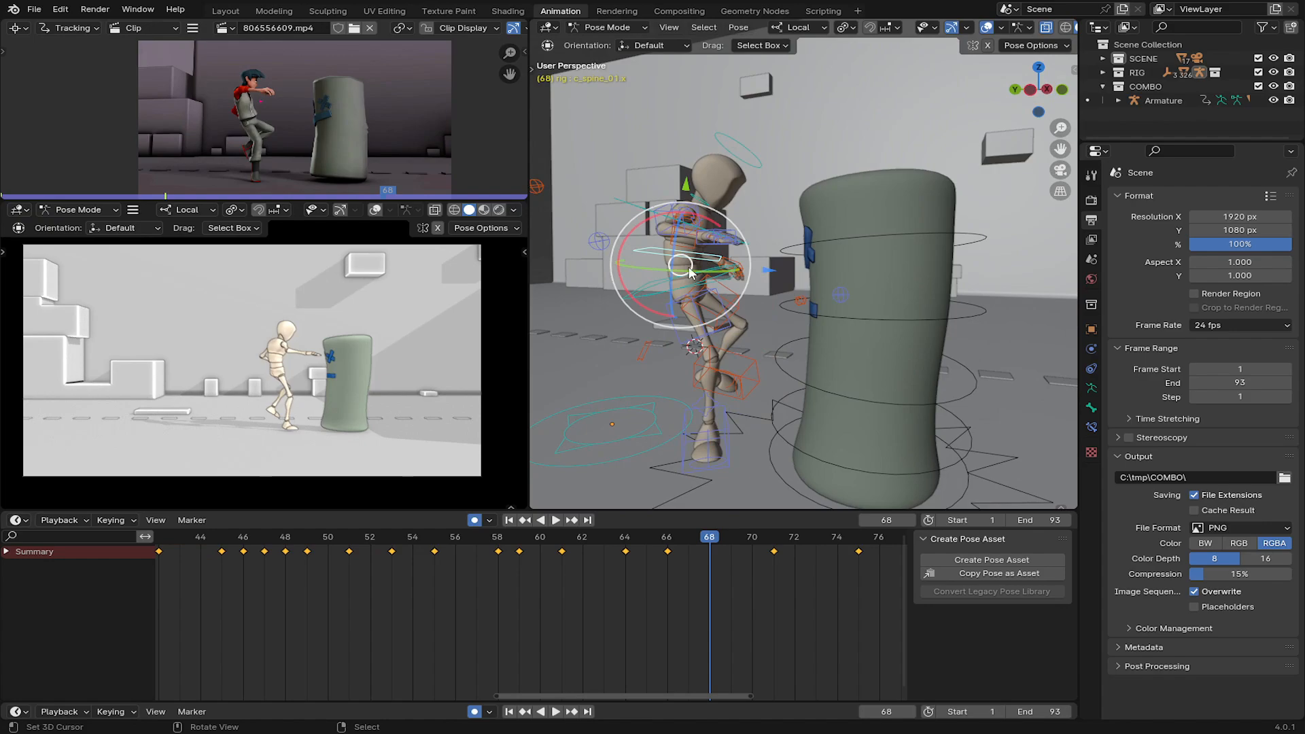
pyautogui.press('r')
pyautogui.press('x')
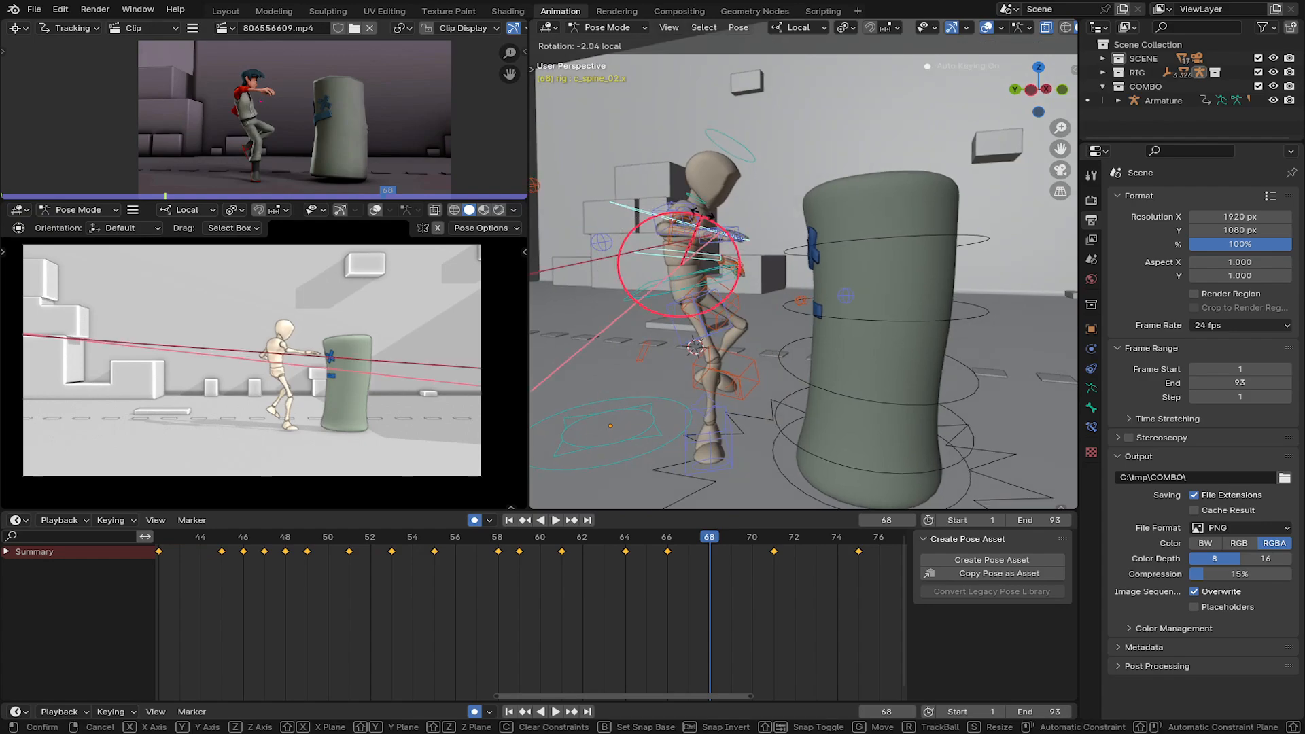
pyautogui.click(756, 204)
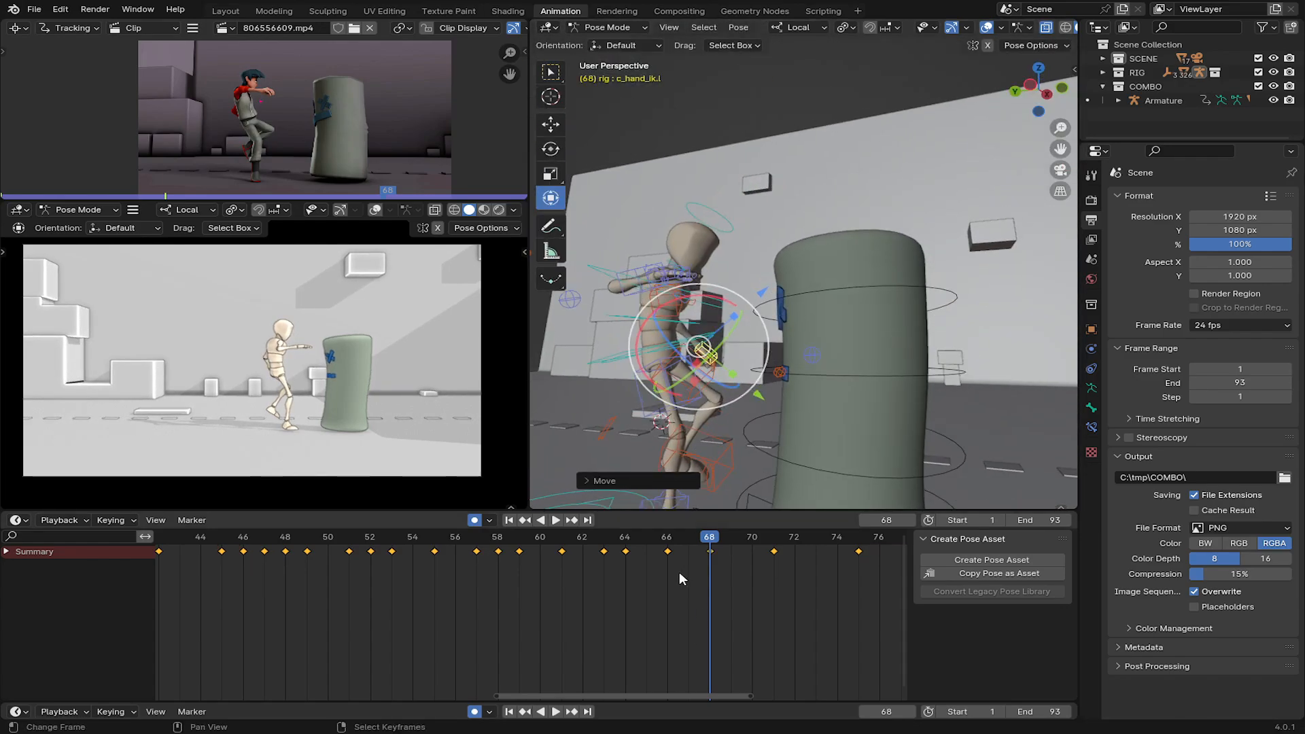
# At frame 65, move the root master control and move and rotate the left foot IK control to refine the kick recoil.
pyautogui.moveTo(679, 572)
pyautogui.mouseDown()
pyautogui.moveTo(570, 561)
pyautogui.moveTo(654, 564)
pyautogui.mouseUp()
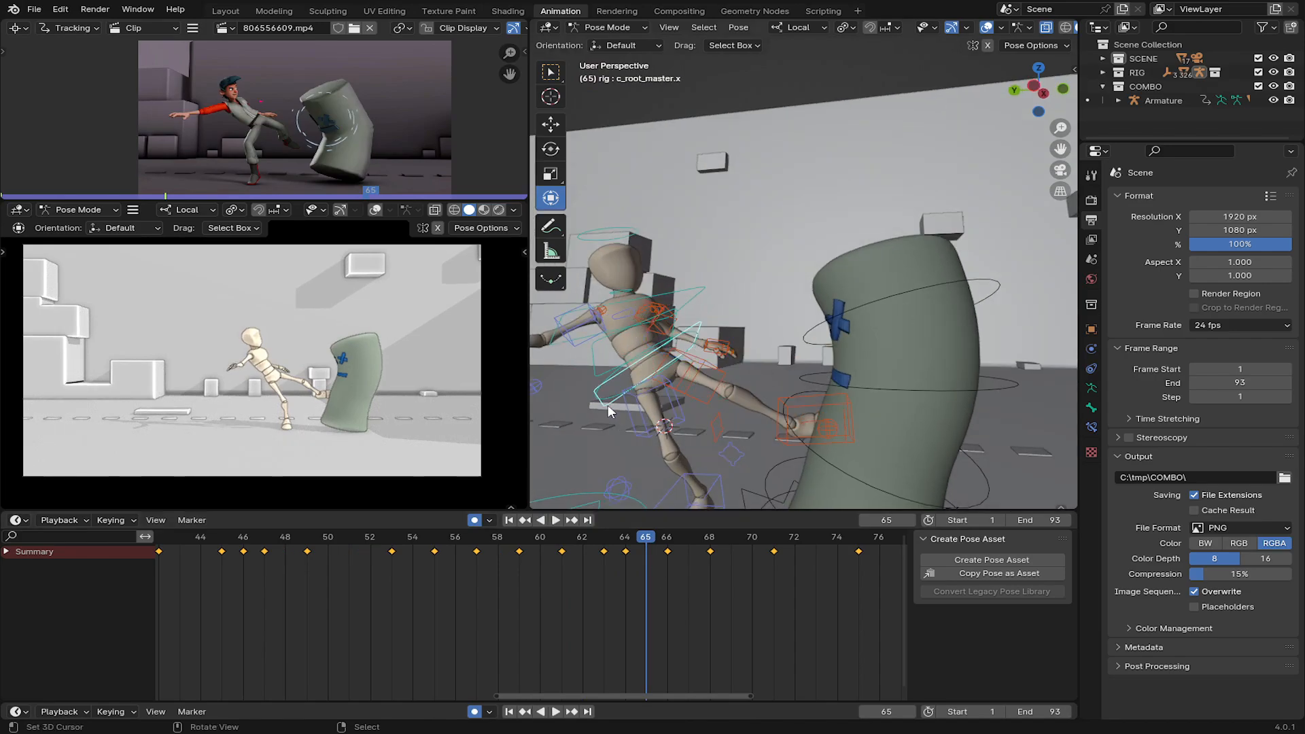
pyautogui.press('g')
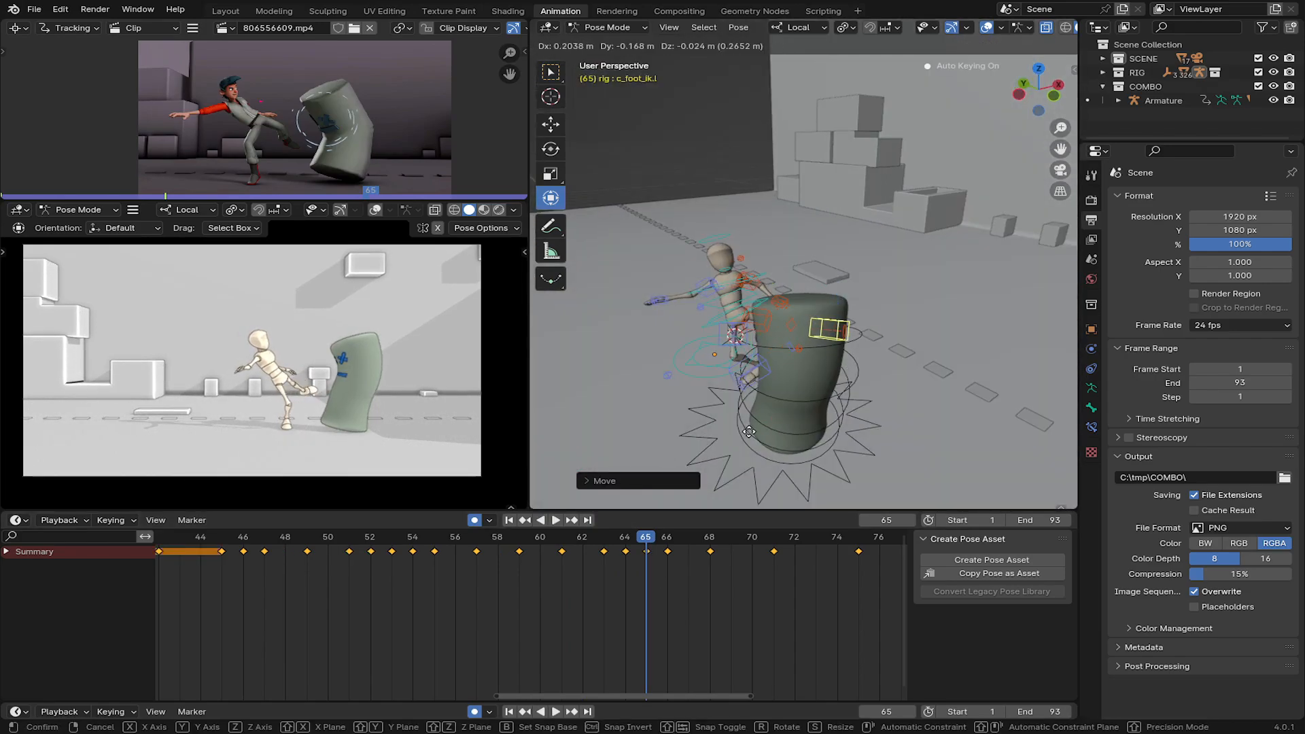
pyautogui.press('r')
# Play back the combo and shift the root master control along its local X axis at frame 70.
pyautogui.press('space')
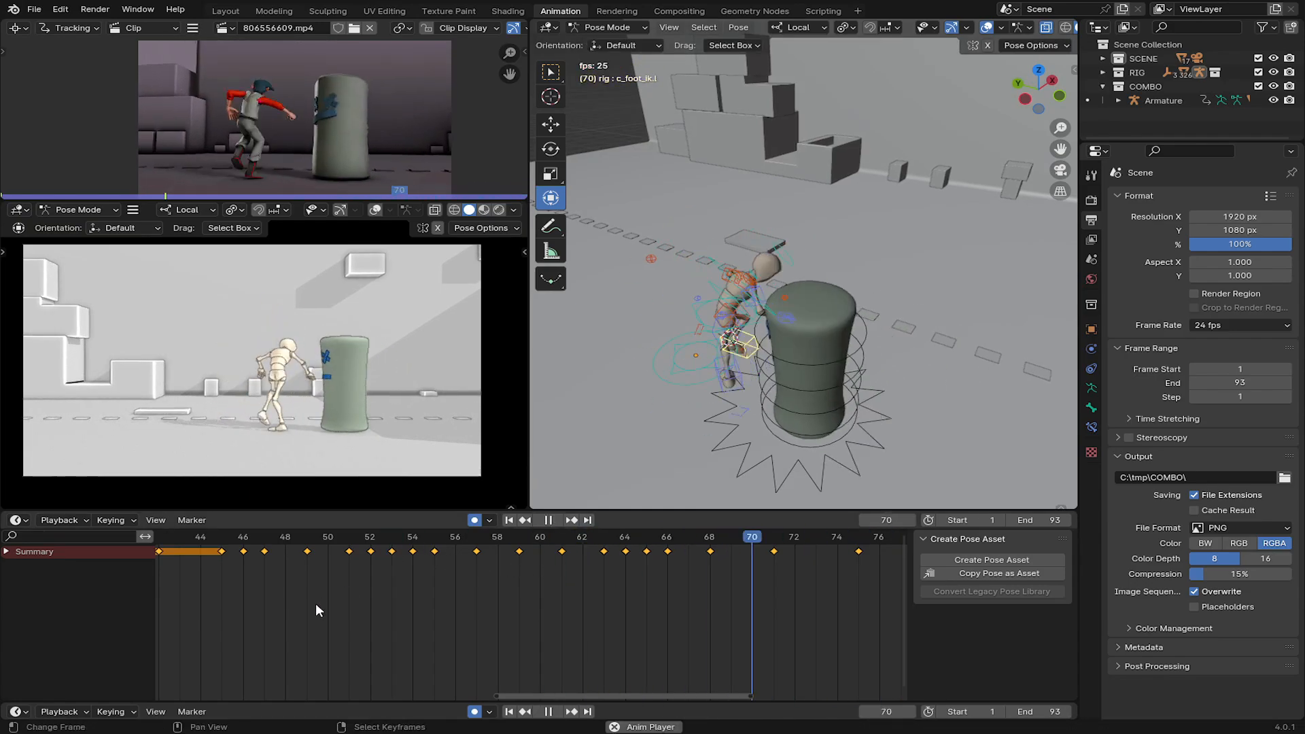
pyautogui.press('space')
pyautogui.moveTo(531, 569); pyautogui.dragTo(759, 589)
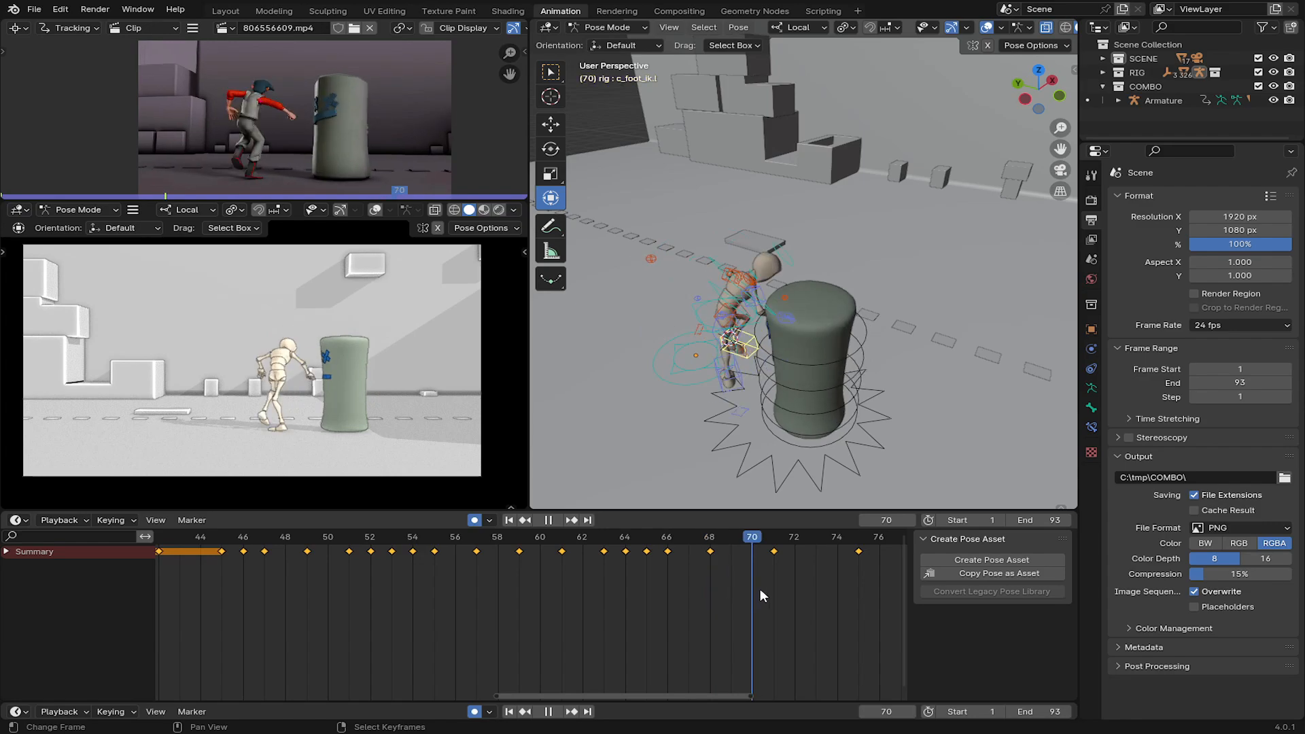
pyautogui.moveTo(883, 366); pyautogui.dragTo(845, 365, button='middle')
pyautogui.rightClick(760, 353)
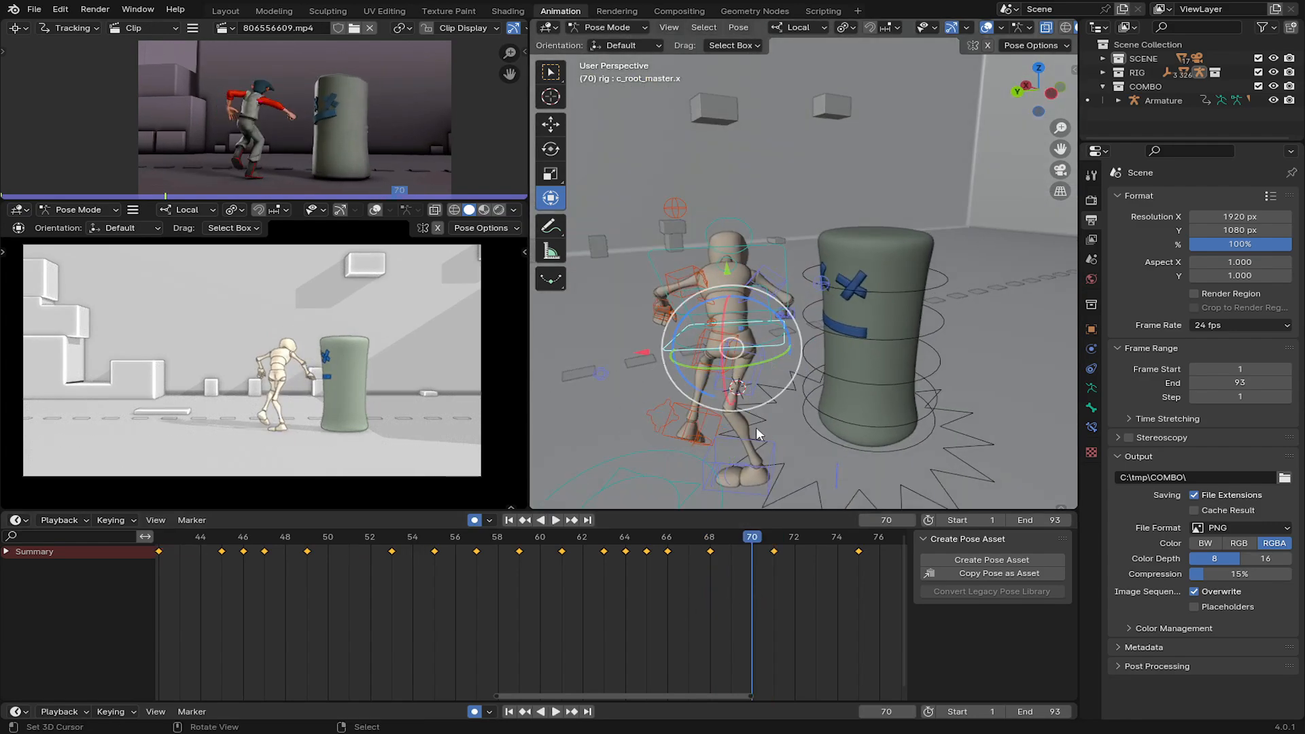
pyautogui.keyDown('shift'); pyautogui.moveTo(805, 483); pyautogui.dragTo(799, 418, button='middle'); pyautogui.keyUp('shift')
pyautogui.moveTo(794, 432); pyautogui.dragTo(821, 411)
pyautogui.rightClick(768, 283)
pyautogui.moveTo(768, 284); pyautogui.dragTo(760, 284, button='middle')
pyautogui.moveTo(775, 274); pyautogui.dragTo(780, 273)
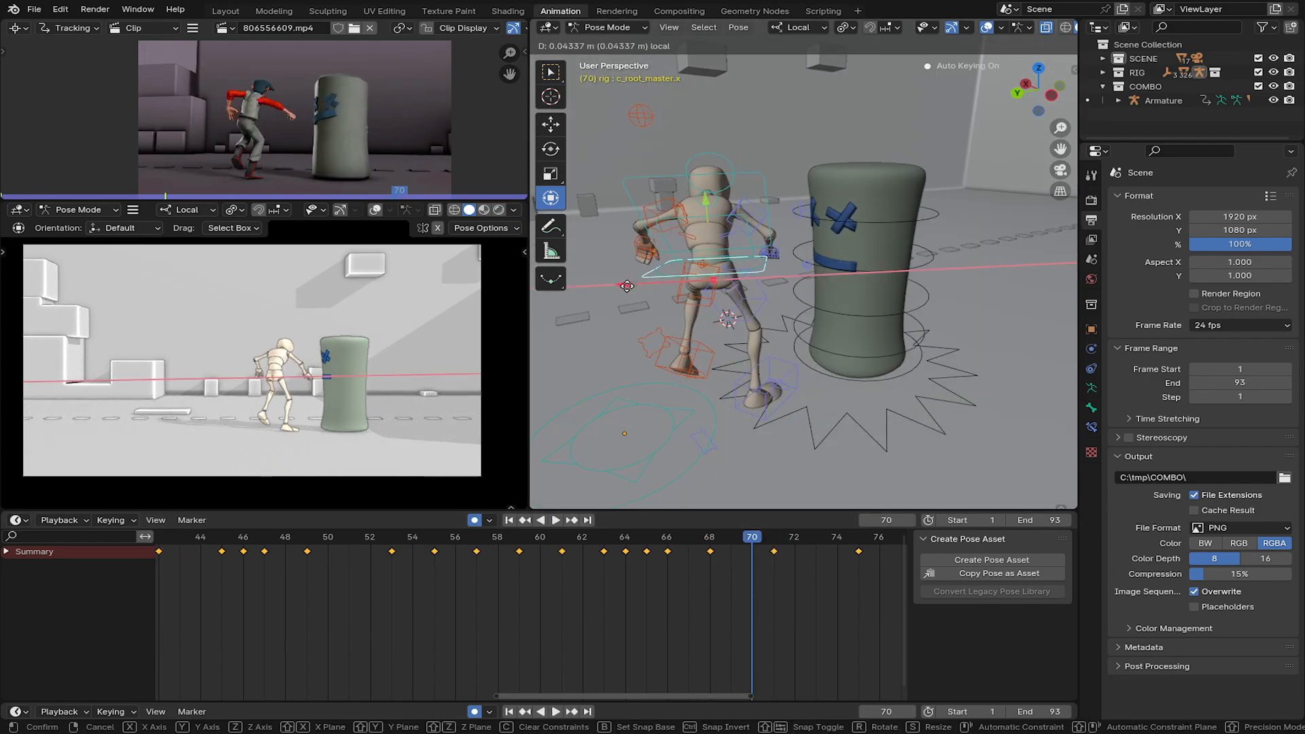
pyautogui.moveTo(755, 286); pyautogui.dragTo(744, 290, button='middle')
pyautogui.moveTo(740, 297); pyautogui.dragTo(731, 303)
# Rotate the left foot IK control at frame 70 to set the foot down on the floor.
pyautogui.moveTo(673, 374); pyautogui.dragTo(703, 345, button='middle')
pyautogui.moveTo(711, 370); pyautogui.dragTo(717, 373, button='right')
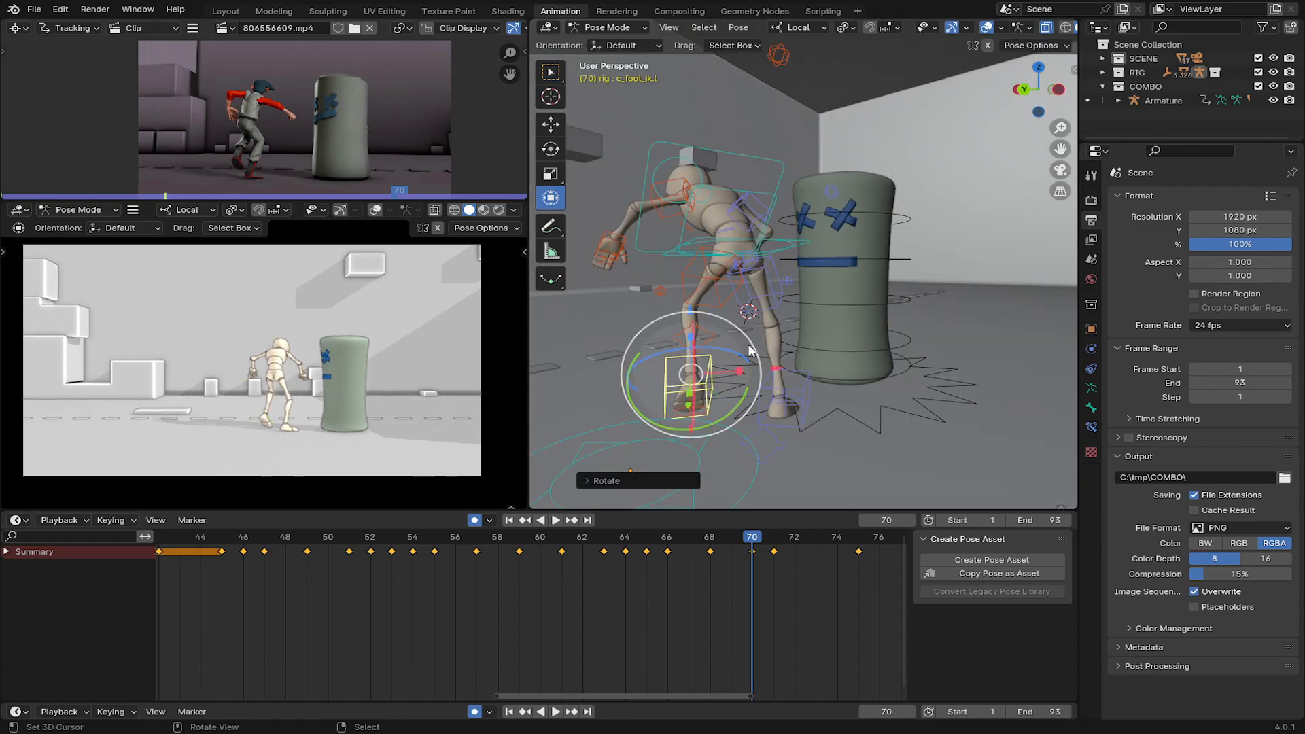
pyautogui.moveTo(751, 350); pyautogui.dragTo(693, 318, button='middle')
# At frame 73, move and rotate the root master control to turn the body away from the bag.
pyautogui.moveTo(759, 569); pyautogui.dragTo(817, 570)
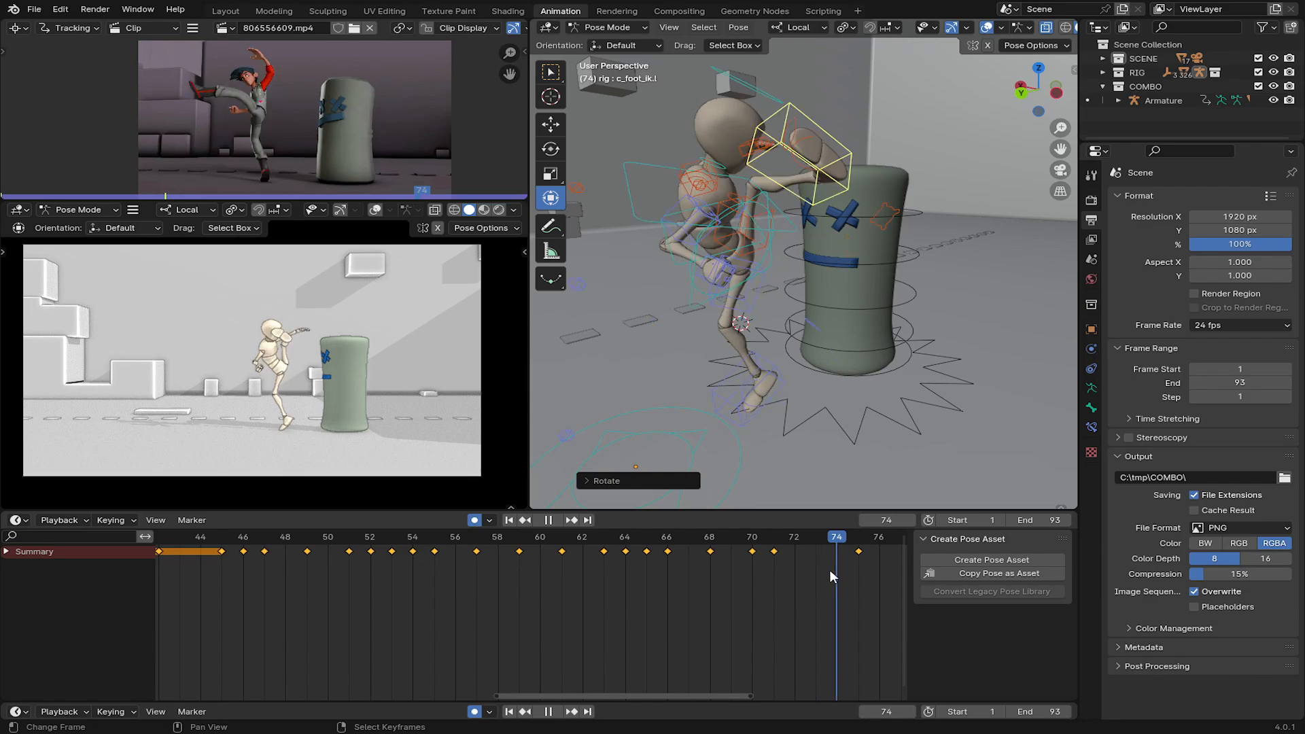
pyautogui.press('Escape')
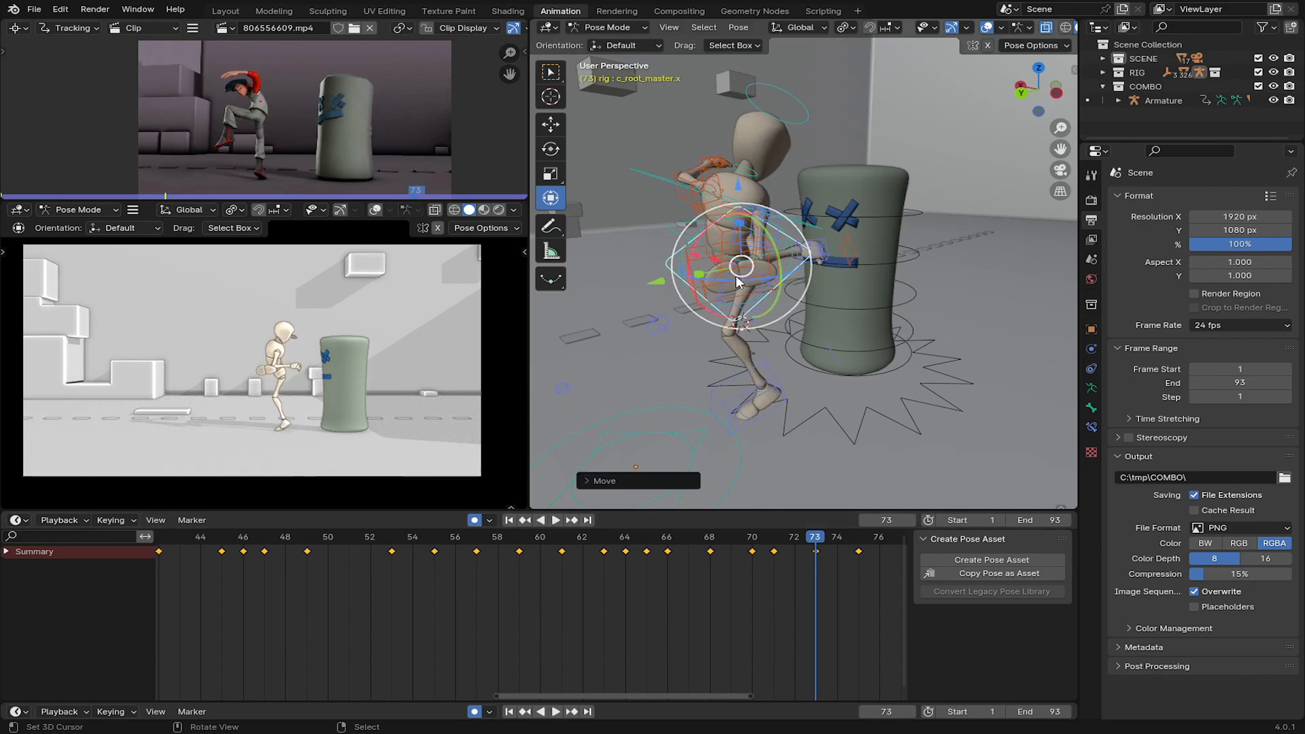
pyautogui.moveTo(739, 281); pyautogui.dragTo(790, 269)
pyautogui.moveTo(704, 205); pyautogui.dragTo(700, 218)
pyautogui.moveTo(700, 217); pyautogui.dragTo(724, 272, button='middle')
pyautogui.moveTo(772, 311); pyautogui.dragTo(812, 296)
pyautogui.moveTo(812, 296); pyautogui.dragTo(788, 245, button='middle')
pyautogui.moveTo(768, 314); pyautogui.dragTo(733, 287)
# Move the left hand and left foot IK controls at frame 73 to carry the arm and raised foot away from the bag.
pyautogui.moveTo(733, 288); pyautogui.dragTo(856, 299, button='middle')
pyautogui.rightClick(809, 319)
pyautogui.press('g')
pyautogui.moveTo(839, 350); pyautogui.dragTo(856, 381, button='middle')
pyautogui.press('g')
pyautogui.rightClick(819, 292)
pyautogui.press('g')
pyautogui.click(875, 247)
pyautogui.moveTo(875, 247); pyautogui.dragTo(700, 299, button='middle')
pyautogui.rightClick(673, 298)
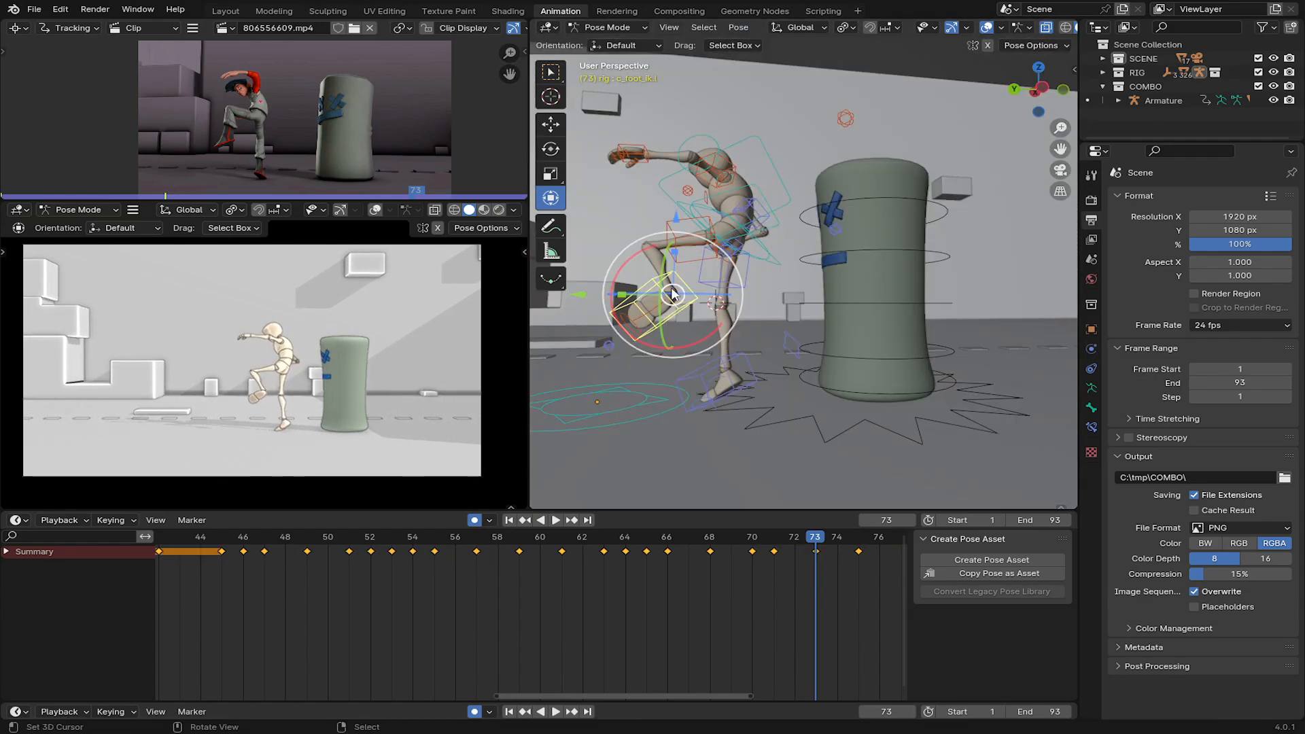
pyautogui.moveTo(729, 272); pyautogui.dragTo(737, 300)
pyautogui.moveTo(737, 299); pyautogui.dragTo(901, 300, button='middle')
pyautogui.press('g')
pyautogui.click(772, 285)
# Switch the transform orientation to Local and move and rotate the left hand IK control at frame 73.
pyautogui.moveTo(771, 285); pyautogui.dragTo(965, 340, button='middle')
pyautogui.rightClick(912, 329)
pyautogui.click(800, 28)
pyautogui.moveTo(960, 217); pyautogui.dragTo(764, 323, button='middle')
pyautogui.rightClick(639, 173)
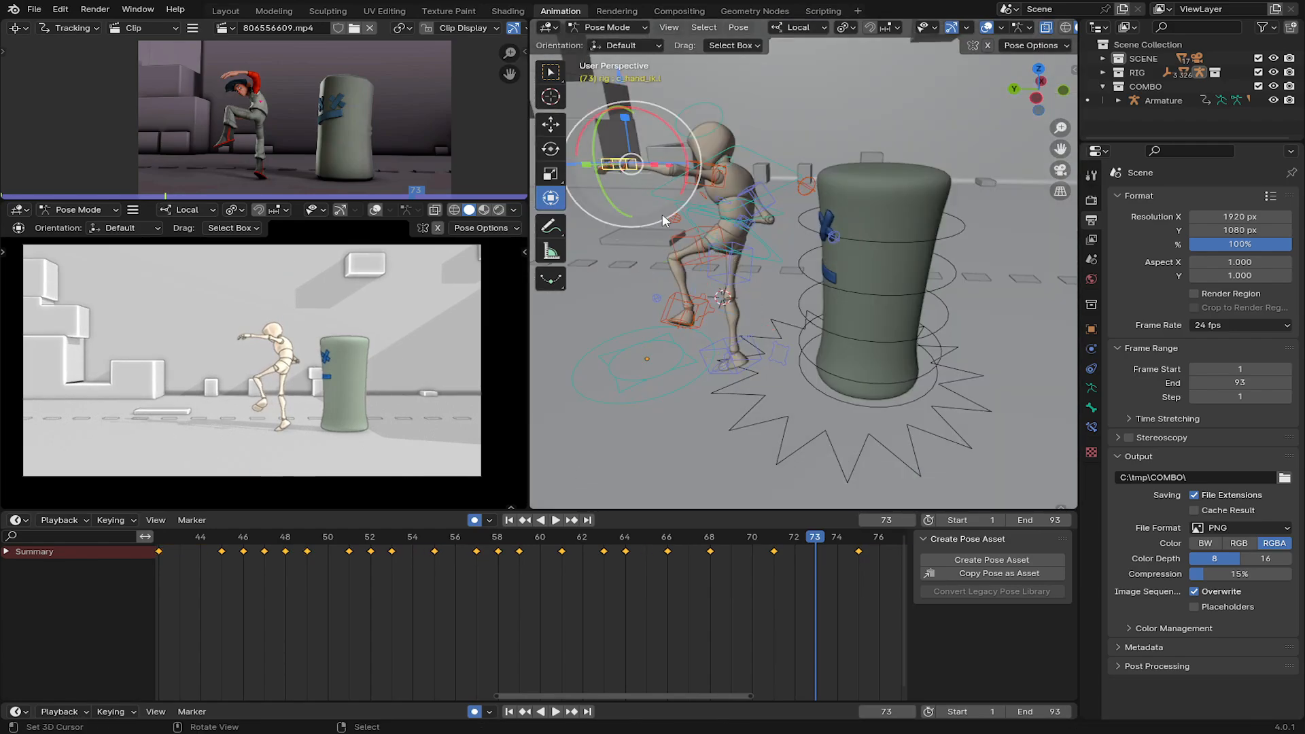
pyautogui.press('g')
pyautogui.press('r')
pyautogui.moveTo(662, 213); pyautogui.dragTo(727, 217, button='middle')
pyautogui.click(700, 299)
pyautogui.press('g')
pyautogui.click(717, 230)
# Move the left arm pole control at frame 73 to redirect the left elbow.
pyautogui.rightClick(934, 163)
pyautogui.moveTo(934, 164); pyautogui.dragTo(809, 174, button='middle')
pyautogui.press('g')
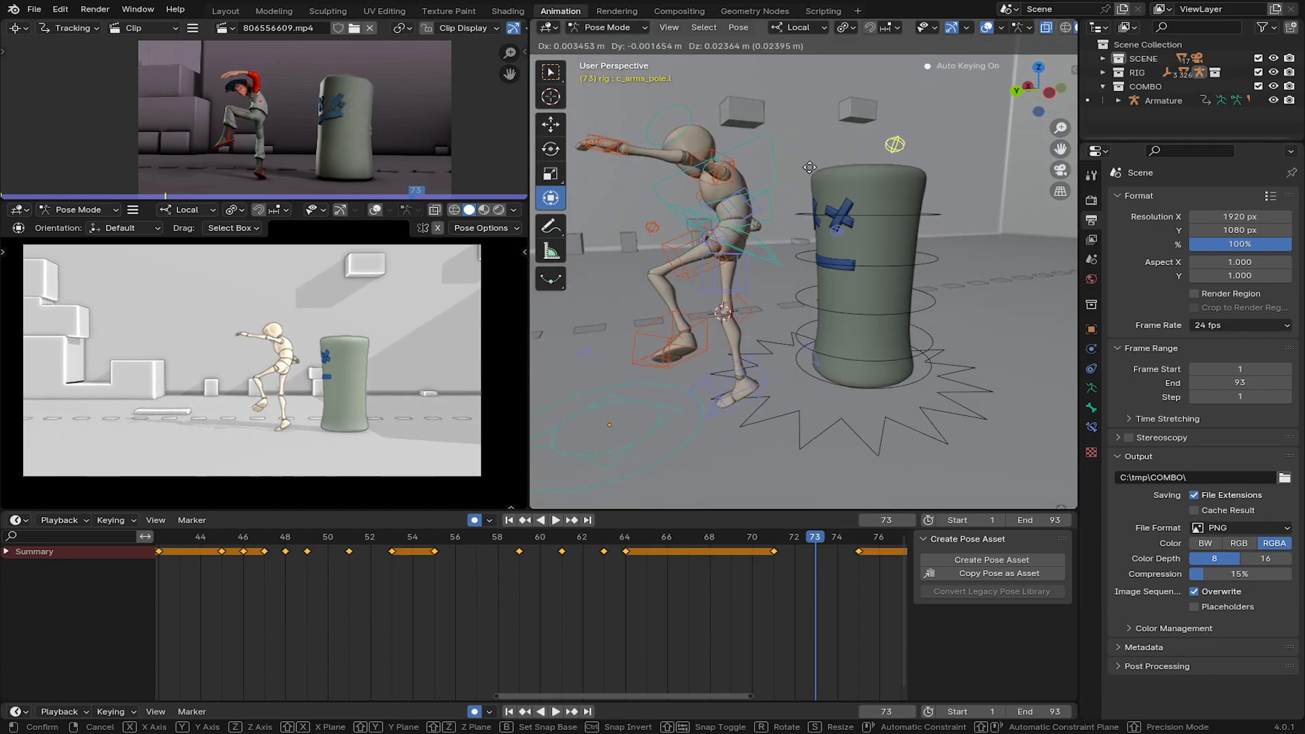
pyautogui.click(708, 242)
# Move and rotate the right hand IK control at frame 73 to tuck the right hand close to the waist.
pyautogui.press('g')
pyautogui.moveTo(709, 242); pyautogui.dragTo(904, 238, button='middle')
pyautogui.click(880, 289)
pyautogui.rightClick(842, 272)
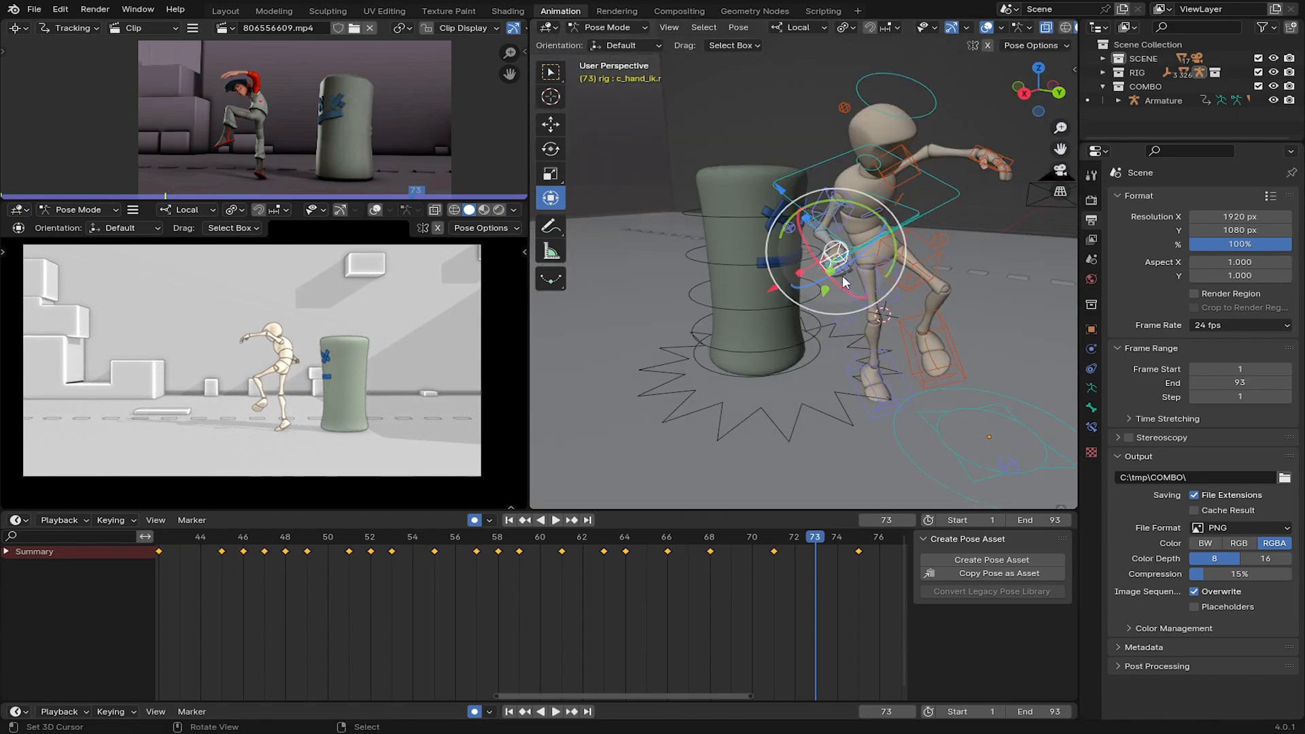
pyautogui.press('r')
pyautogui.moveTo(813, 206); pyautogui.dragTo(782, 190, button='middle')
pyautogui.press('r')
pyautogui.click(780, 230)
pyautogui.click(790, 230)
# Rotate the upper spine and root controls at frame 73 to bend the torso farther forward.
pyautogui.click(779, 162)
pyautogui.press('r')
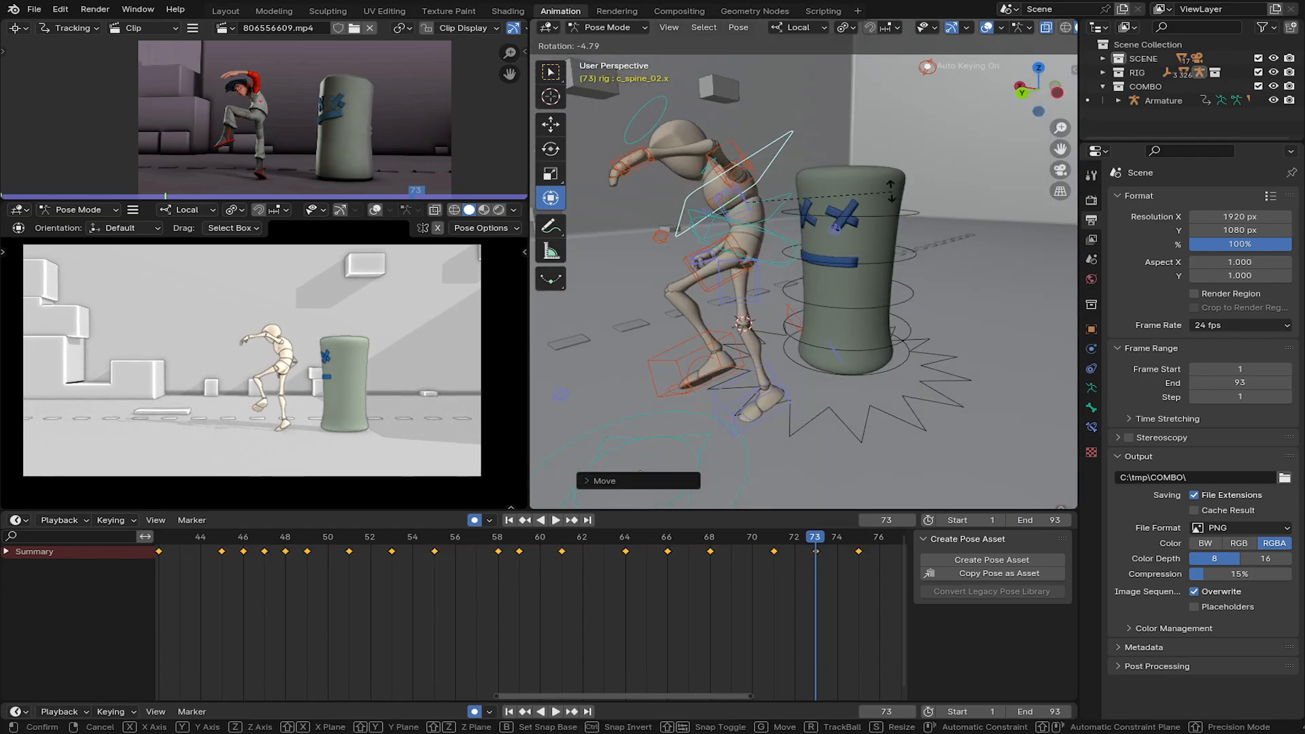
pyautogui.moveTo(851, 257); pyautogui.dragTo(764, 250, button='middle')
pyautogui.click(764, 250)
pyautogui.press('r')
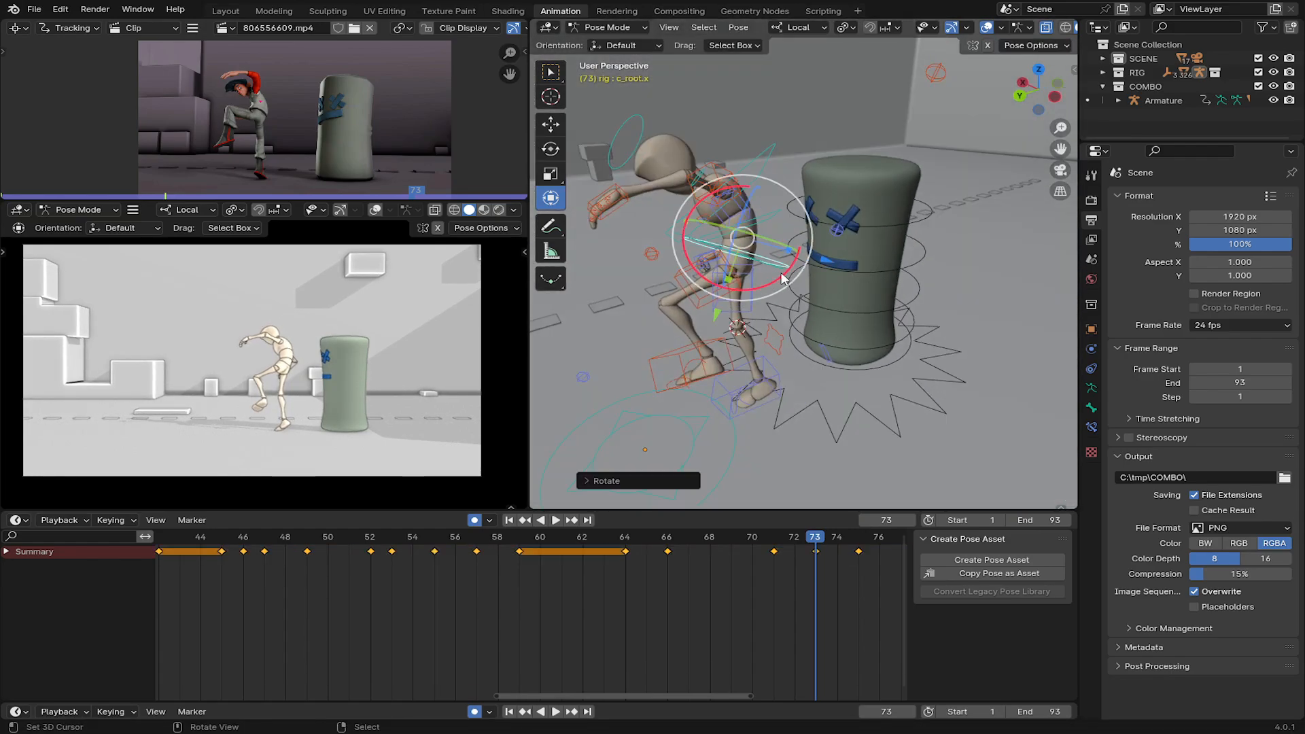
pyautogui.rightClick(789, 269)
pyautogui.press('r')
pyautogui.click(810, 287)
pyautogui.moveTo(810, 286); pyautogui.dragTo(738, 278, button='middle')
# At frame 69, adjust the left foot IK control and shift the root master control toward the bag.
pyautogui.moveTo(789, 557); pyautogui.dragTo(581, 553, button='middle')
pyautogui.press('space')
pyautogui.moveTo(581, 553); pyautogui.dragTo(523, 565)
pyautogui.press('space')
pyautogui.moveTo(632, 333); pyautogui.dragTo(725, 312, button='middle')
pyautogui.rightClick(711, 353)
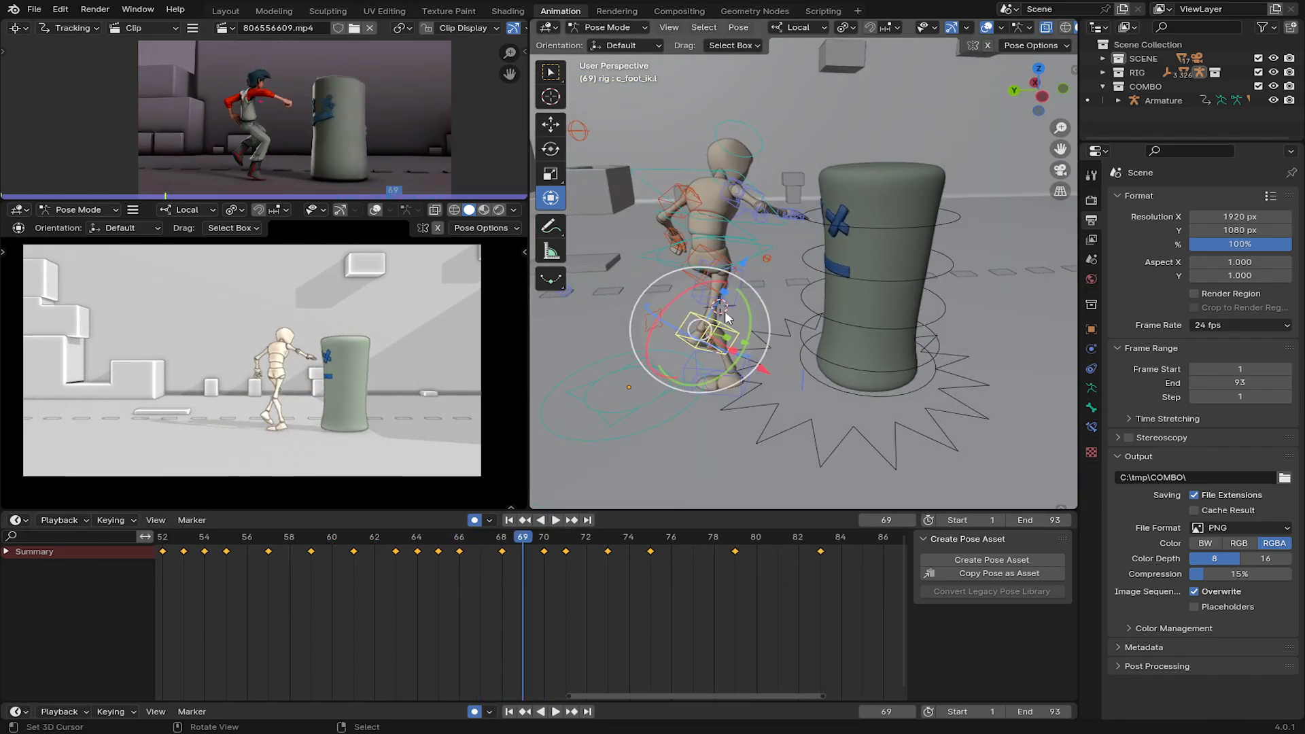
pyautogui.rightClick(771, 262)
pyautogui.moveTo(770, 262); pyautogui.dragTo(787, 271, button='middle')
pyautogui.moveTo(746, 296); pyautogui.dragTo(724, 355)
# Rotate the right foot IK control at frame 69 to plant the supporting foot.
pyautogui.rightClick(753, 380)
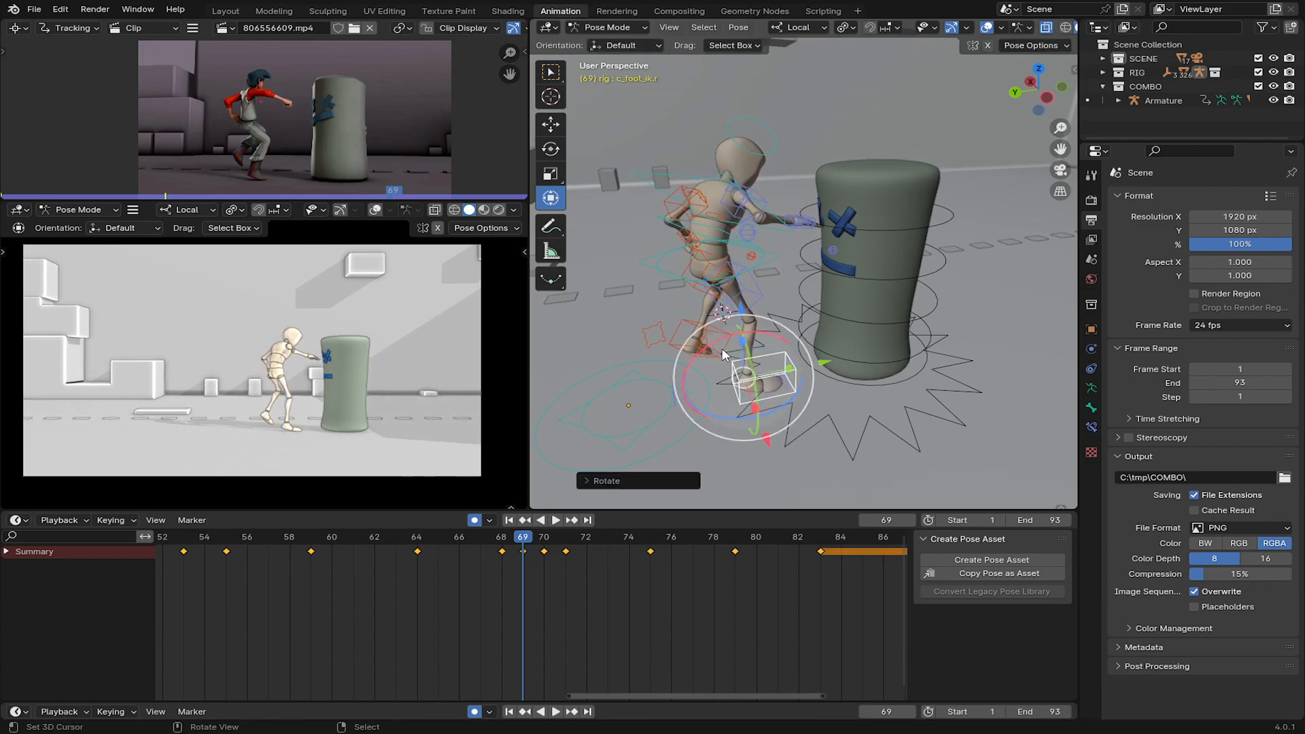
pyautogui.click(733, 341)
pyautogui.moveTo(735, 337); pyautogui.dragTo(735, 312, button='middle')
pyautogui.rightClick(770, 263)
pyautogui.moveTo(771, 264); pyautogui.dragTo(752, 278, button='middle')
# Select all rig controls at frame 73 and insert a keyframe on them.
pyautogui.moveTo(524, 556); pyautogui.dragTo(616, 577)
pyautogui.press('a')
pyautogui.press('i')
pyautogui.rightClick(732, 338)
pyautogui.press('g')
pyautogui.click(689, 344)
# Apply the Euler filter to all rig rotation curves in the Graph Editor and return to the Dope Sheet.
pyautogui.click(16, 520)
pyautogui.click(224, 588)
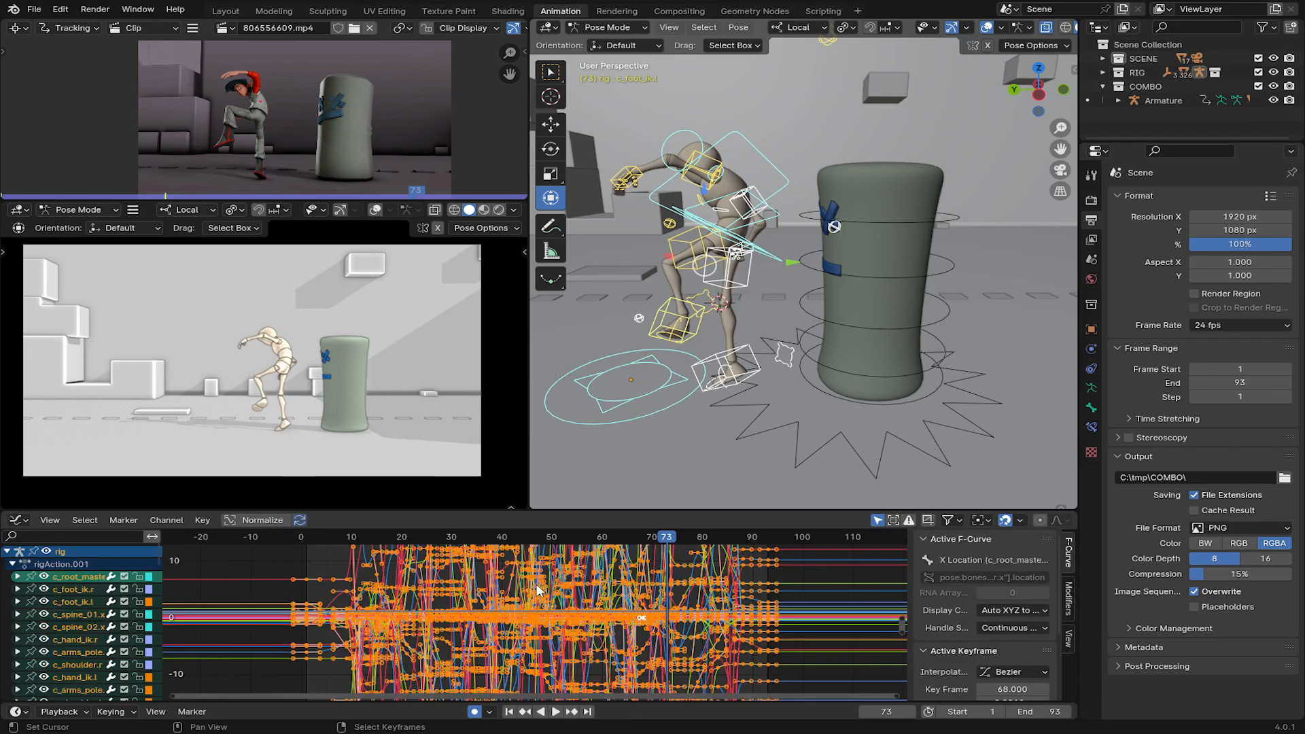
pyautogui.click(16, 520)
pyautogui.click(210, 574)
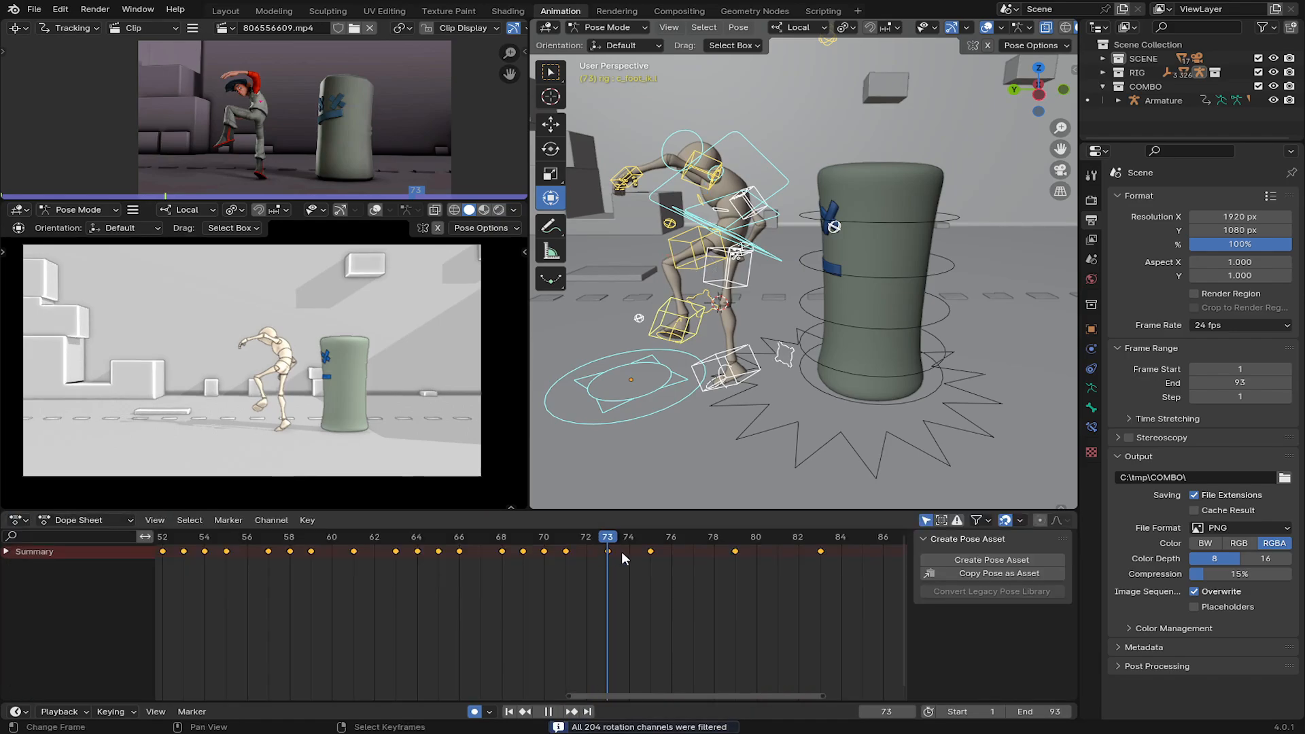
# Stop at frame 74 and reposition the left foot IK control to start reshaping the kicking leg.
pyautogui.press('space')
pyautogui.moveTo(680, 381); pyautogui.dragTo(894, 306, button='middle')
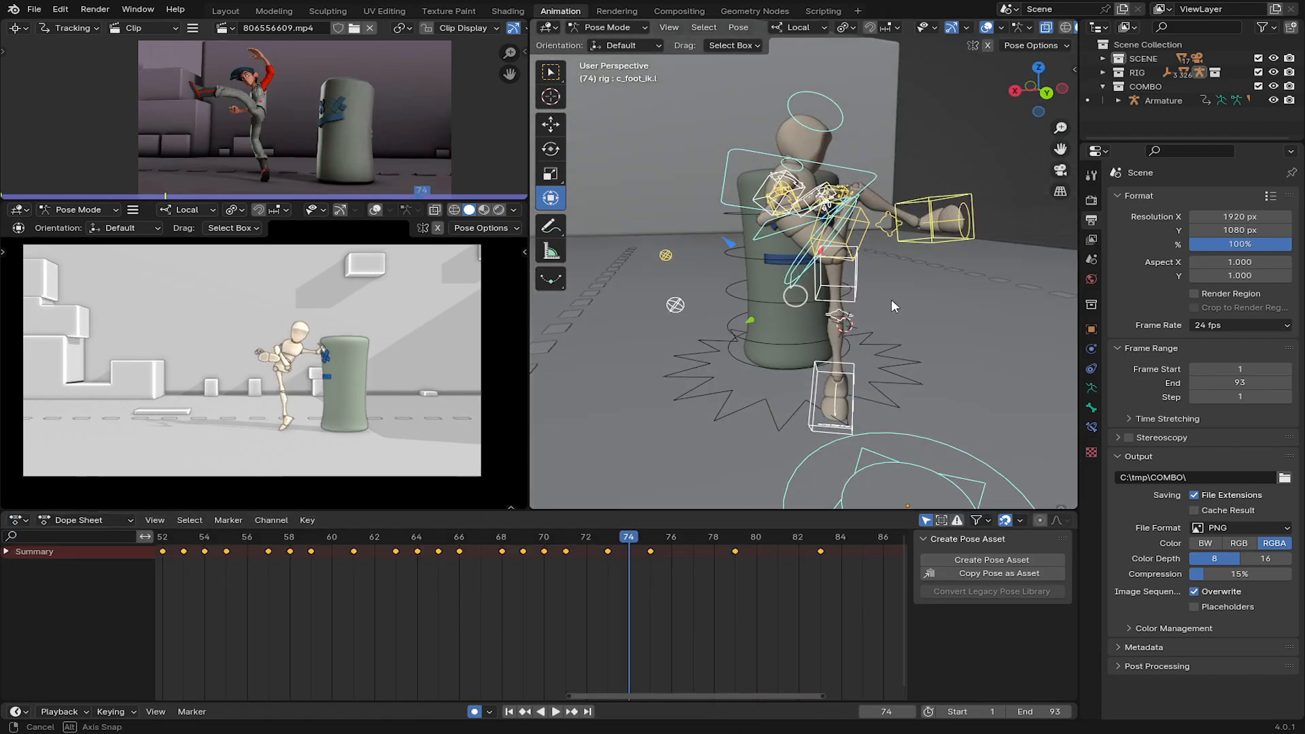
pyautogui.moveTo(921, 255); pyautogui.dragTo(846, 292, button='middle')
pyautogui.moveTo(843, 302); pyautogui.dragTo(848, 361)
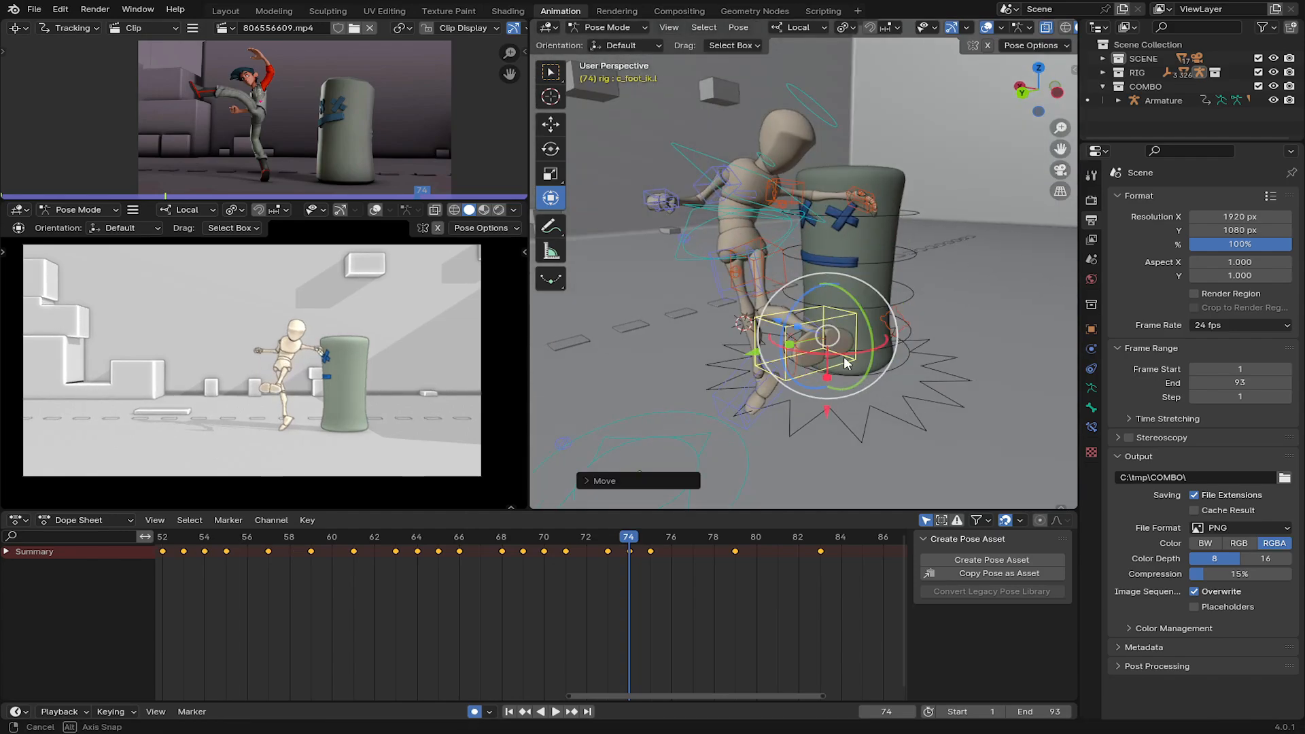
pyautogui.moveTo(847, 361); pyautogui.dragTo(887, 339, button='middle')
pyautogui.click(781, 256)
pyautogui.moveTo(782, 252); pyautogui.dragTo(789, 266)
pyautogui.moveTo(802, 269); pyautogui.dragTo(928, 279, button='middle')
pyautogui.click(700, 262)
pyautogui.click(925, 325)
pyautogui.moveTo(924, 325); pyautogui.dragTo(617, 294, button='middle')
# Rotate and move the left foot IK control at frame 74 to extend the kicking leg outward.
pyautogui.click(779, 261)
pyautogui.press('r')
pyautogui.moveTo(778, 265); pyautogui.dragTo(938, 261, button='middle')
pyautogui.press('r')
pyautogui.press('g')
pyautogui.click(846, 257)
pyautogui.moveTo(731, 259); pyautogui.dragTo(907, 255, button='middle')
pyautogui.click(858, 253)
pyautogui.press('g')
pyautogui.press('r')
pyautogui.press('g')
# At frame 74, move the right hand IK control and rotate the left hand IK control above the head.
pyautogui.moveTo(942, 304); pyautogui.dragTo(816, 197, button='middle')
pyautogui.press('g')
pyautogui.click(794, 173)
pyautogui.press('g')
pyautogui.rightClick(727, 176)
pyautogui.moveTo(728, 178); pyautogui.dragTo(896, 289, button='middle')
pyautogui.press('g')
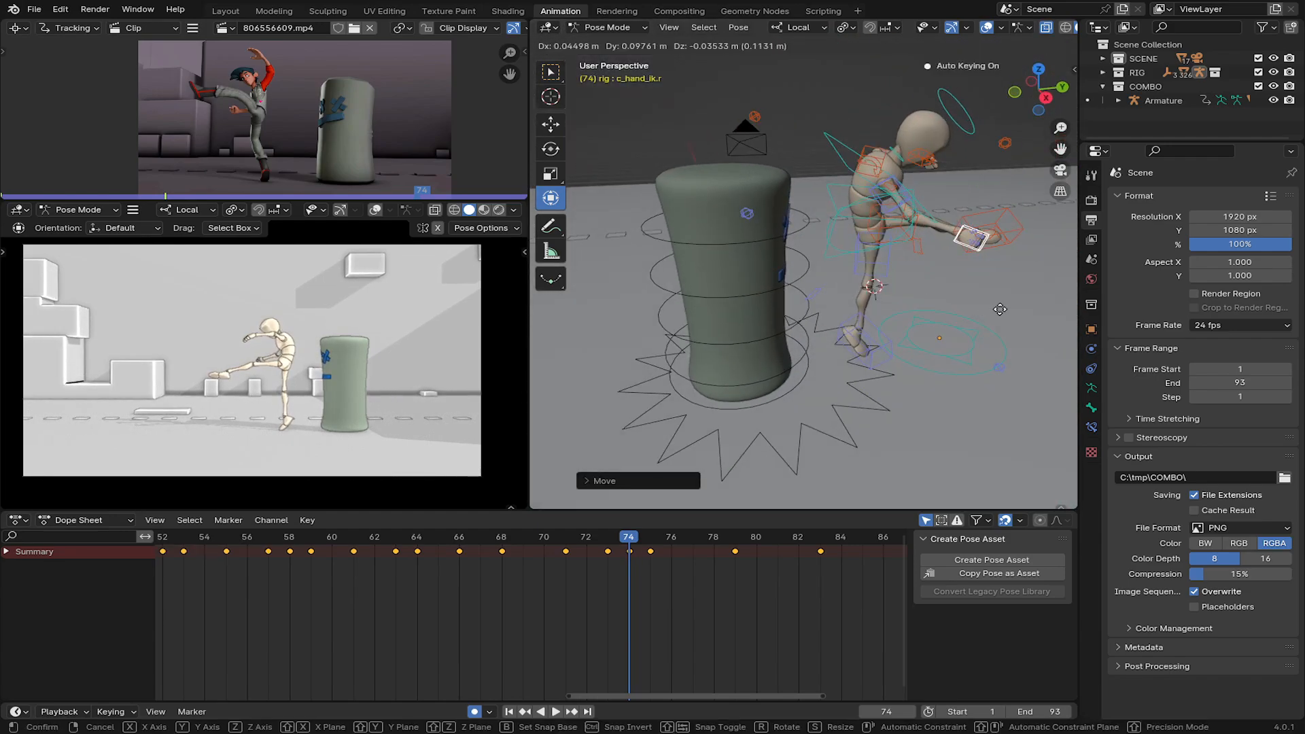
pyautogui.click(1000, 309)
pyautogui.moveTo(999, 309); pyautogui.dragTo(740, 264, button='middle')
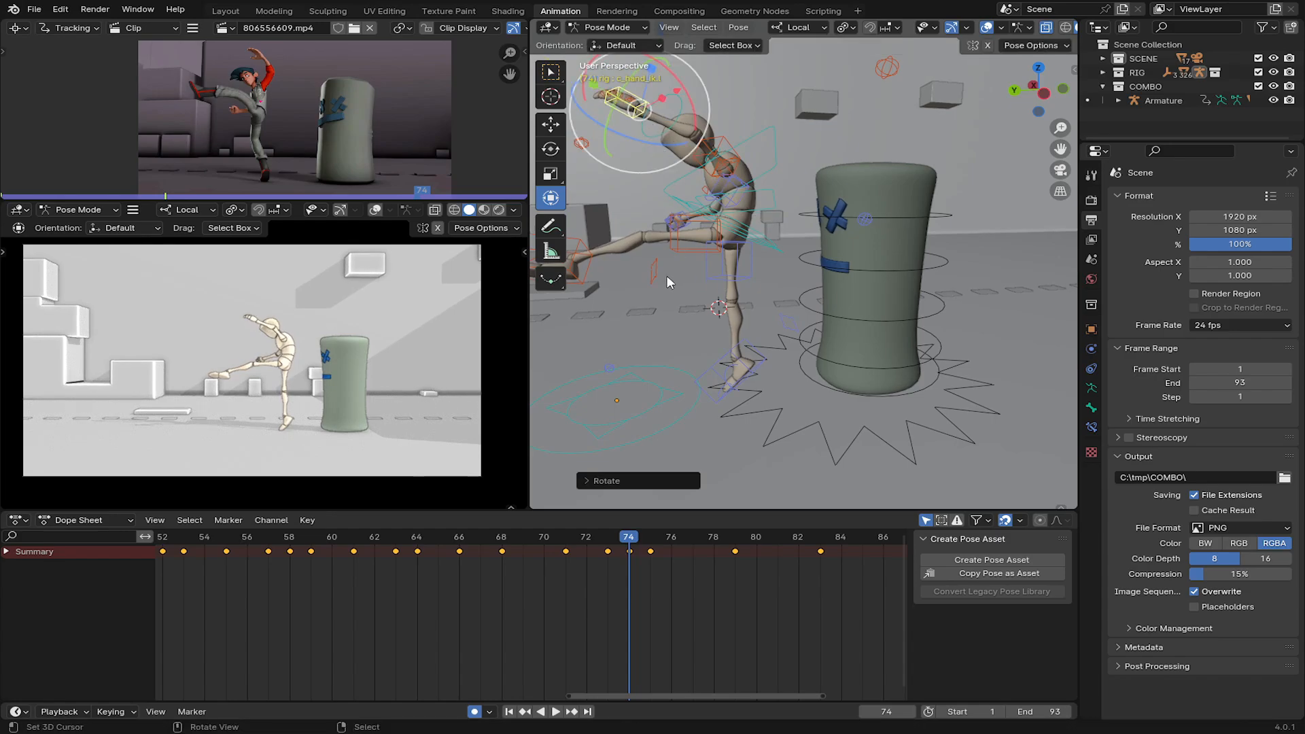
pyautogui.moveTo(594, 270); pyautogui.dragTo(578, 253, button='middle')
# Play and scrub through the kicks, and reposition the left foot IK control at frame 73.
pyautogui.scroll(-1, 579, 255)
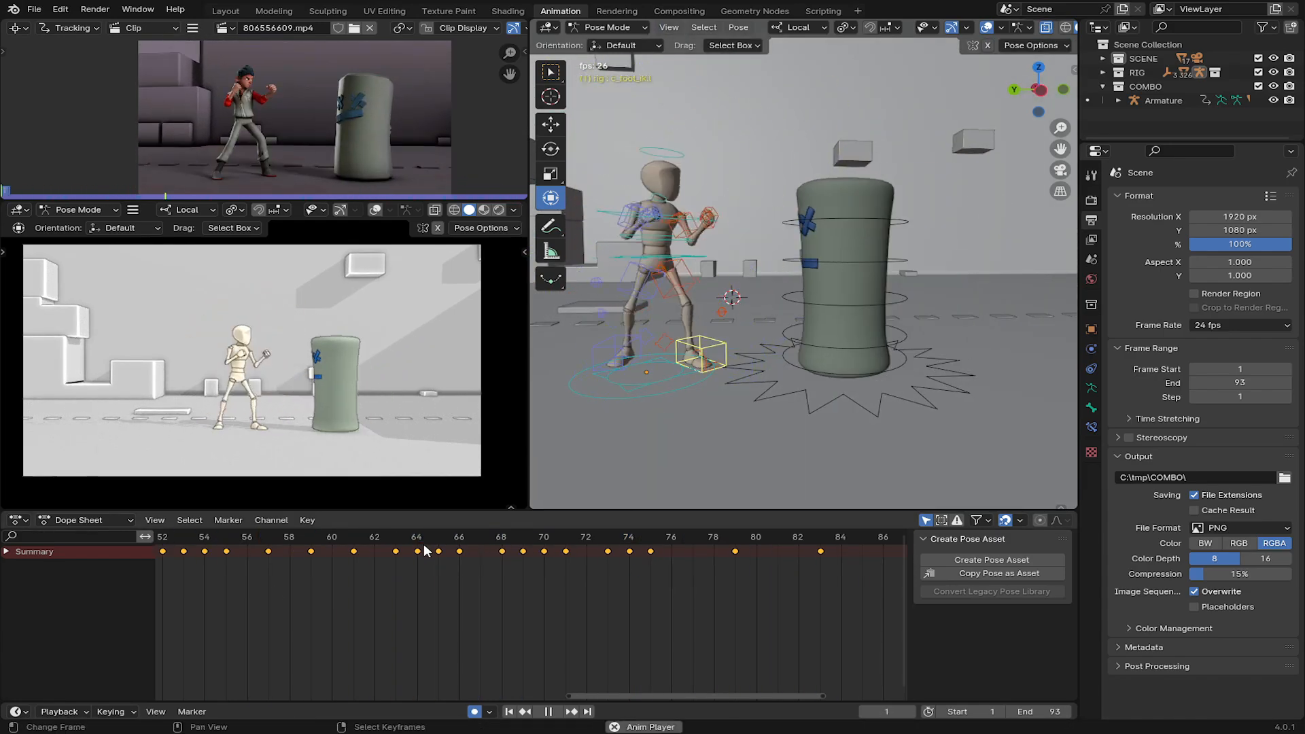
pyautogui.click(292, 587)
pyautogui.moveTo(291, 587); pyautogui.dragTo(334, 593)
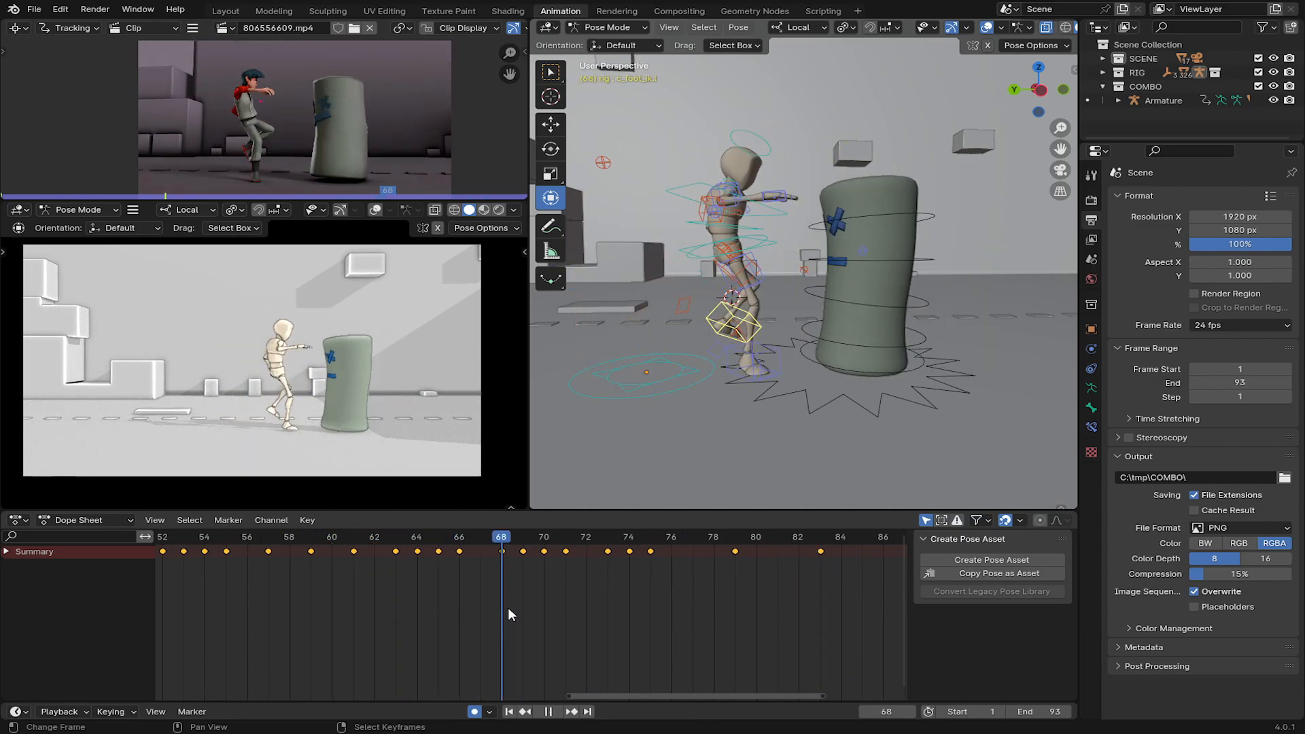
pyautogui.moveTo(509, 613); pyautogui.dragTo(563, 618)
pyautogui.moveTo(597, 616); pyautogui.dragTo(604, 619)
pyautogui.moveTo(680, 325); pyautogui.dragTo(768, 325, button='middle')
pyautogui.press('g')
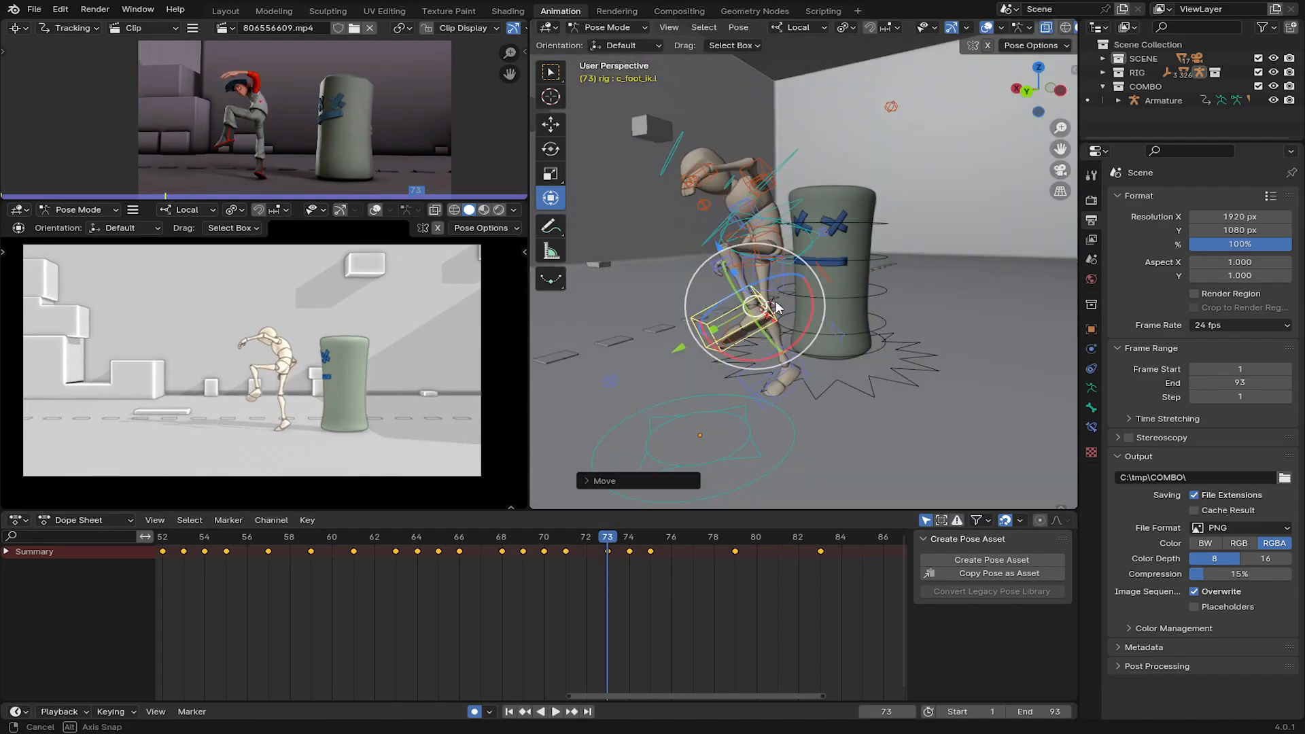
pyautogui.rightClick(683, 282)
pyautogui.moveTo(687, 286); pyautogui.dragTo(771, 320, button='middle')
pyautogui.press('g')
pyautogui.click(775, 305)
# At frame 72, adjust the left foot and move the left leg pole control away from the knee.
pyautogui.click(587, 563)
pyautogui.moveTo(825, 363); pyautogui.dragTo(652, 303, button='middle')
pyautogui.rightClick(747, 335)
pyautogui.press('g')
pyautogui.press('g')
pyautogui.click(988, 335)
pyautogui.rightClick(677, 287)
pyautogui.press('g')
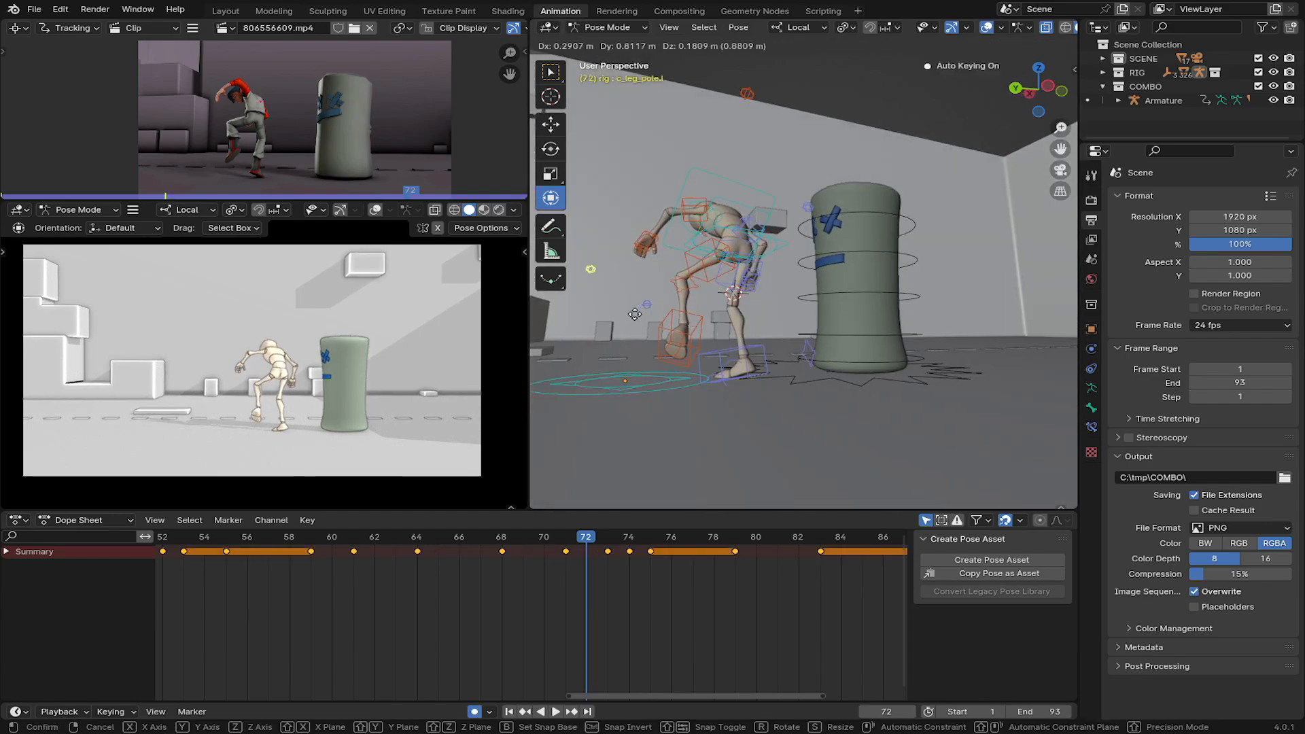
pyautogui.moveTo(704, 347); pyautogui.dragTo(687, 306, button='middle')
pyautogui.press('r')
pyautogui.press('z')
# Move the left hand IK control at frame 72 to refine the arm position beside the head.
pyautogui.moveTo(573, 226); pyautogui.dragTo(734, 258, button='middle')
pyautogui.rightClick(731, 294)
pyautogui.press('g')
pyautogui.rightClick(645, 229)
pyautogui.press('g')
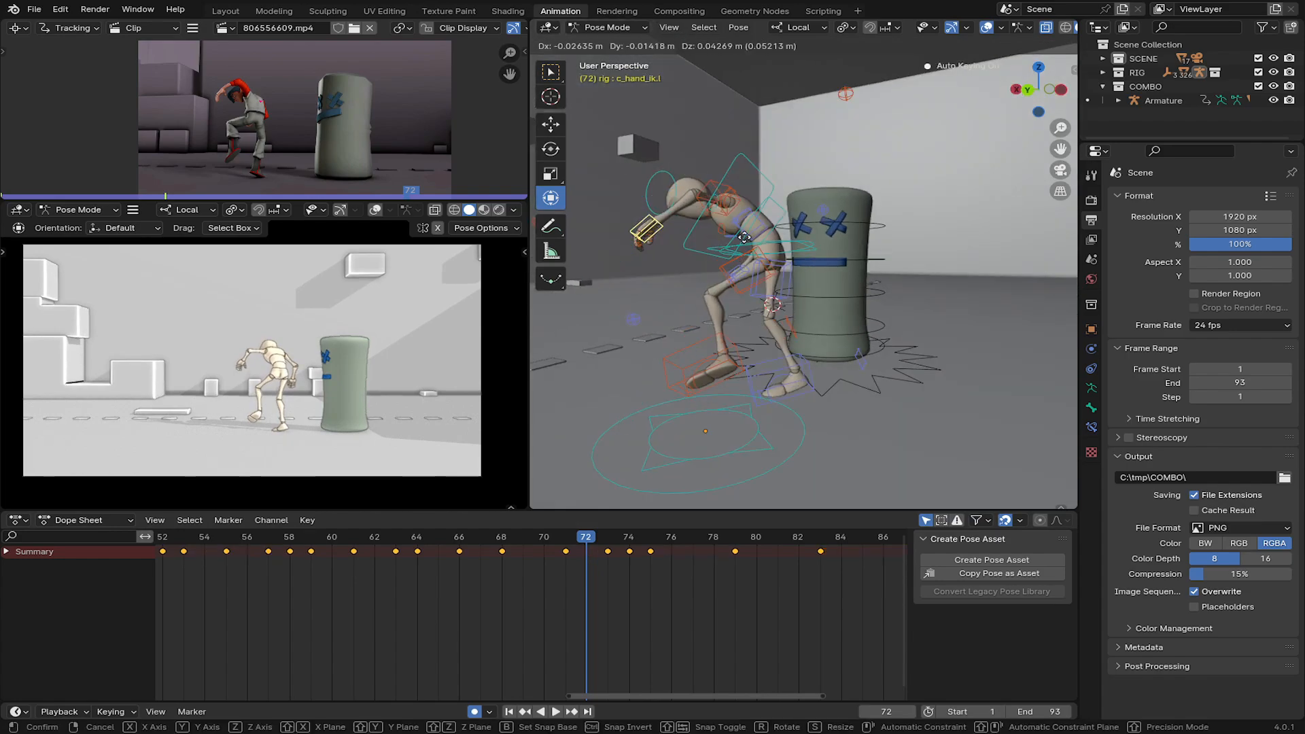
pyautogui.rightClick(680, 194)
pyautogui.moveTo(680, 194); pyautogui.dragTo(651, 214, button='middle')
# Rotate the upper spine control slightly at frame 72.
pyautogui.rightClick(651, 214)
pyautogui.moveTo(760, 334); pyautogui.dragTo(846, 346, button='middle')
pyautogui.rightClick(837, 210)
pyautogui.press('r')
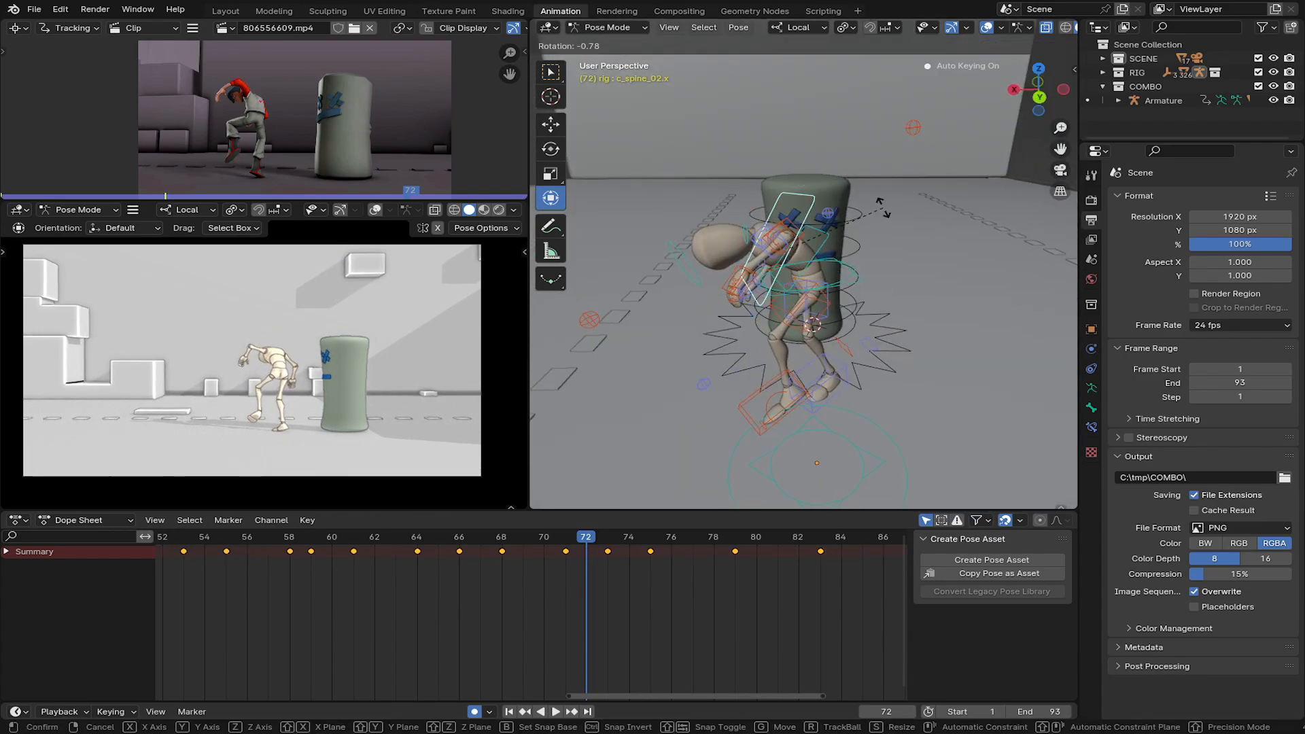
pyautogui.click(884, 211)
# Rotate the upper spine and head controls at frame 73 to match the reference lean.
pyautogui.moveTo(593, 556); pyautogui.dragTo(604, 555)
pyautogui.moveTo(773, 68); pyautogui.dragTo(858, 201, button='middle')
pyautogui.press('r')
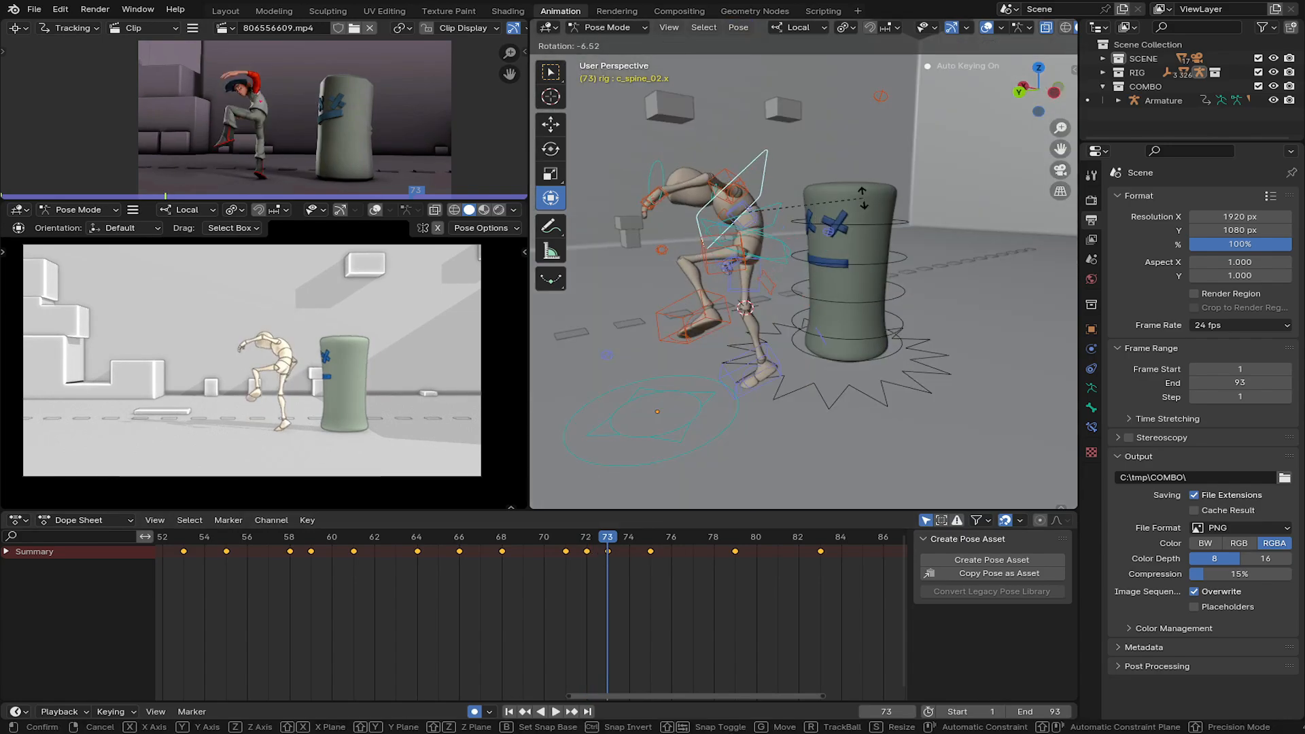
pyautogui.press('space')
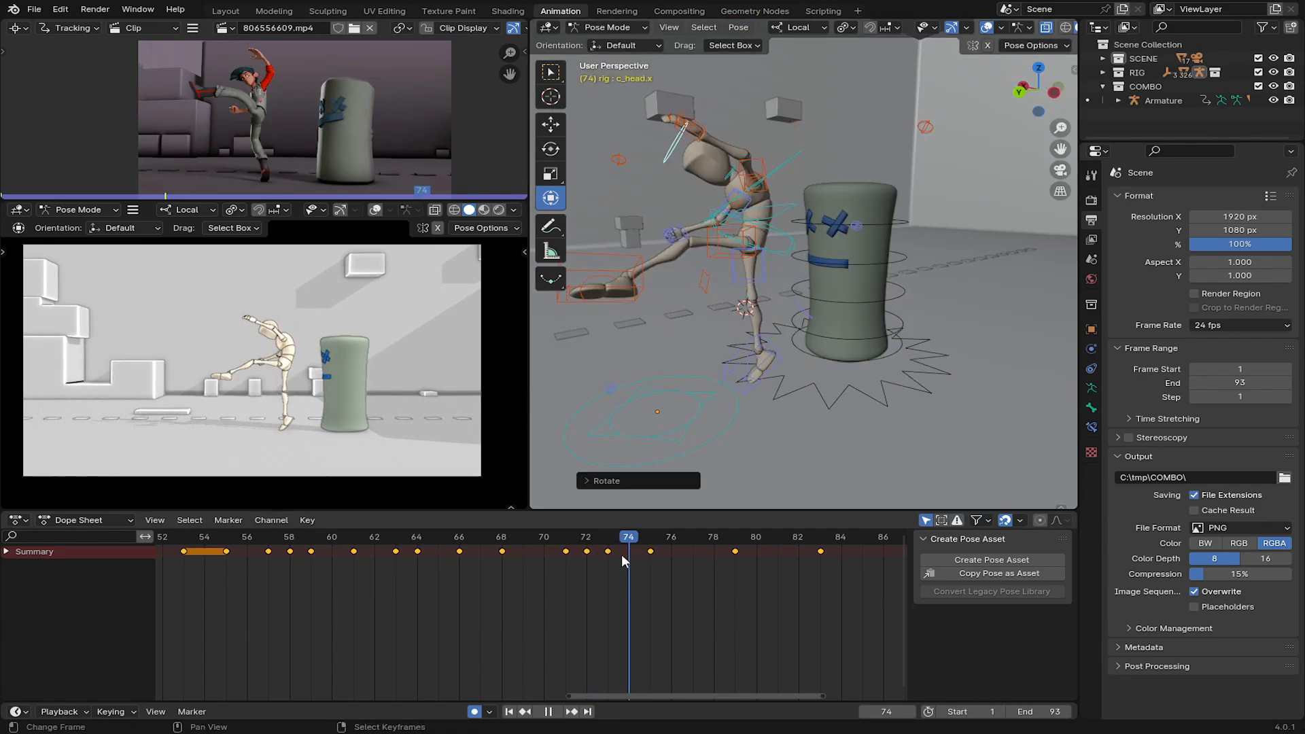
# At frame 74, raise and rotate the left hand IK control so the arm reaches overhead.
pyautogui.rightClick(690, 126)
pyautogui.press('g')
pyautogui.click(748, 122)
pyautogui.moveTo(777, 125); pyautogui.dragTo(829, 163, button='middle')
pyautogui.press('r')
pyautogui.press('g')
pyautogui.click(795, 174)
pyautogui.moveTo(755, 177); pyautogui.dragTo(782, 202, button='middle')
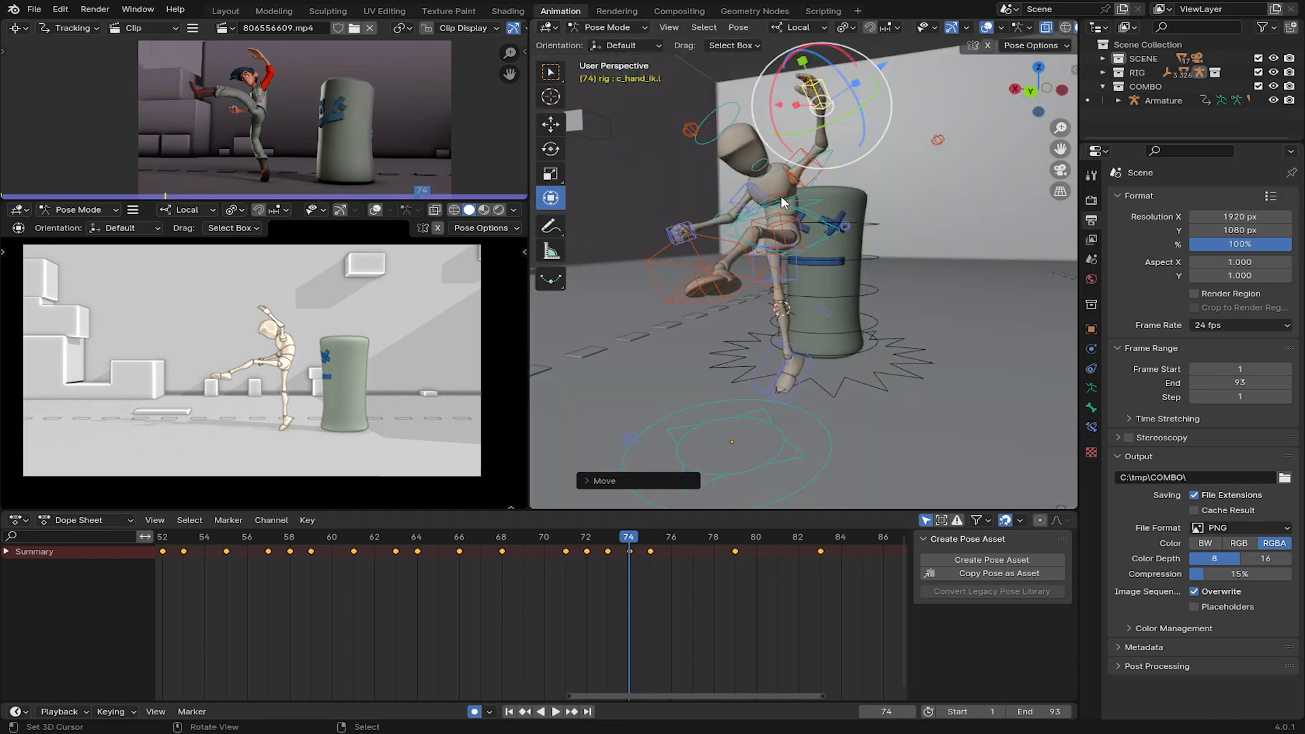
pyautogui.click(830, 110)
pyautogui.moveTo(826, 113); pyautogui.dragTo(814, 115, button='middle')
# Rotate the head control at frame 74, and play back the motion around frame 66.
pyautogui.rightClick(733, 117)
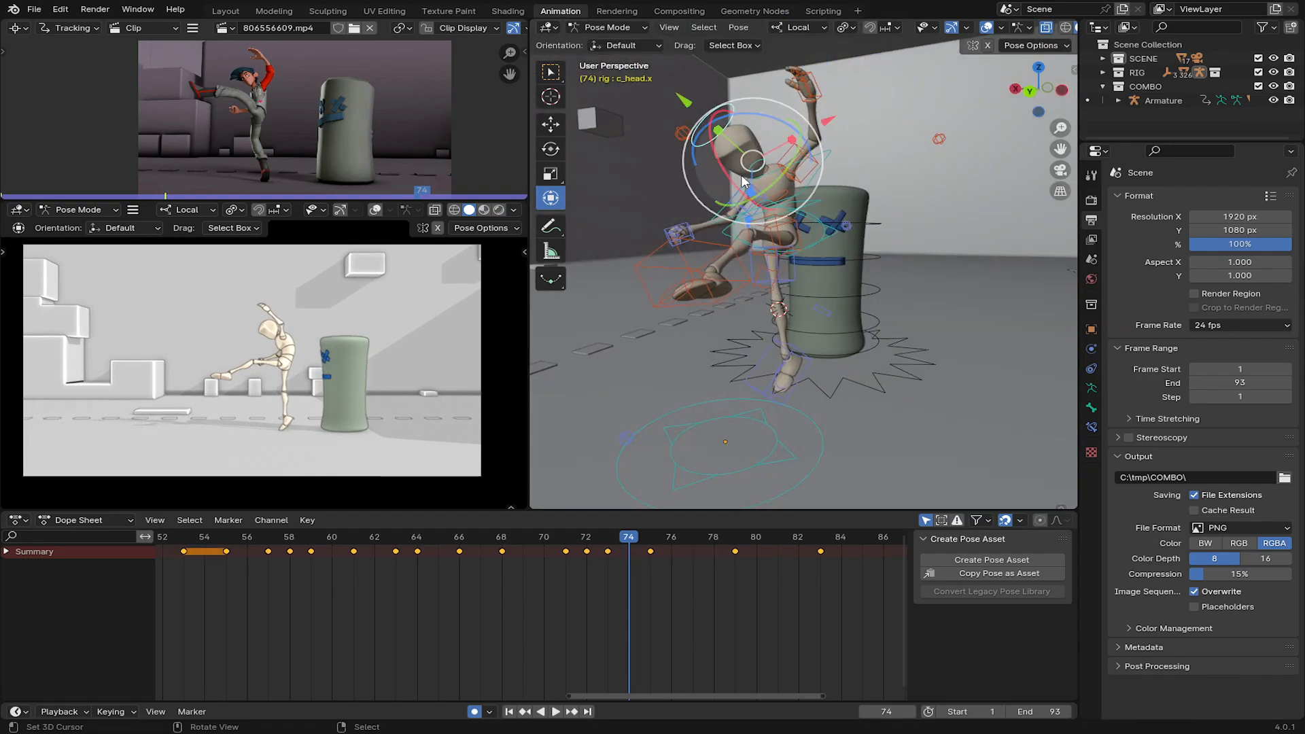
pyautogui.moveTo(799, 188); pyautogui.dragTo(792, 207)
pyautogui.moveTo(751, 340); pyautogui.dragTo(663, 374, button='middle')
pyautogui.moveTo(643, 559); pyautogui.dragTo(455, 582)
pyautogui.press('space')
pyautogui.press('space')
# Rotate the right foot roll control c_foot_01.r at frame 66.
pyautogui.moveTo(686, 380); pyautogui.dragTo(788, 369, button='middle')
pyautogui.click(789, 369)
pyautogui.moveTo(847, 326); pyautogui.dragTo(829, 318)
pyautogui.moveTo(850, 306); pyautogui.dragTo(893, 295, button='middle')
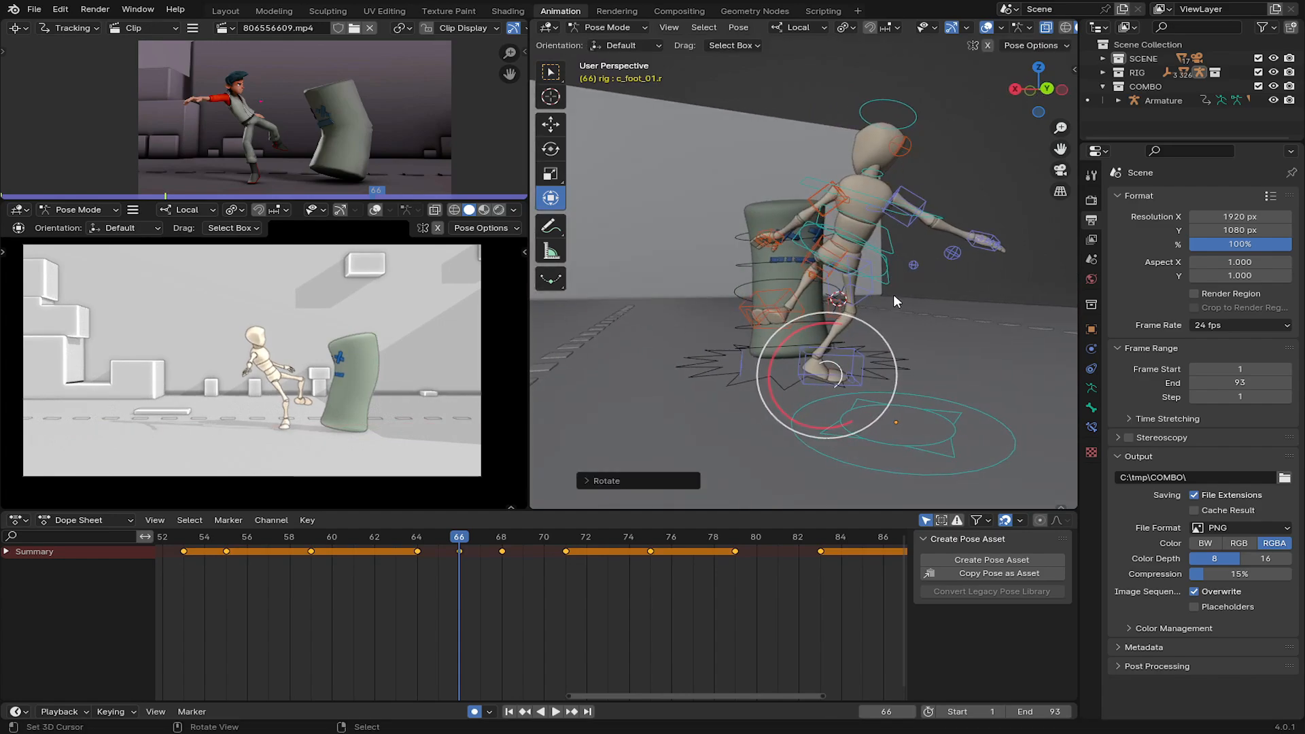
# Shift the root master control at frame 66, and play back the combo to check the motion.
pyautogui.click(885, 277)
pyautogui.moveTo(830, 260)
pyautogui.mouseDown()
pyautogui.moveTo(799, 263)
pyautogui.moveTo(817, 254)
pyautogui.mouseUp()
pyautogui.click(441, 552)
pyautogui.click(419, 559)
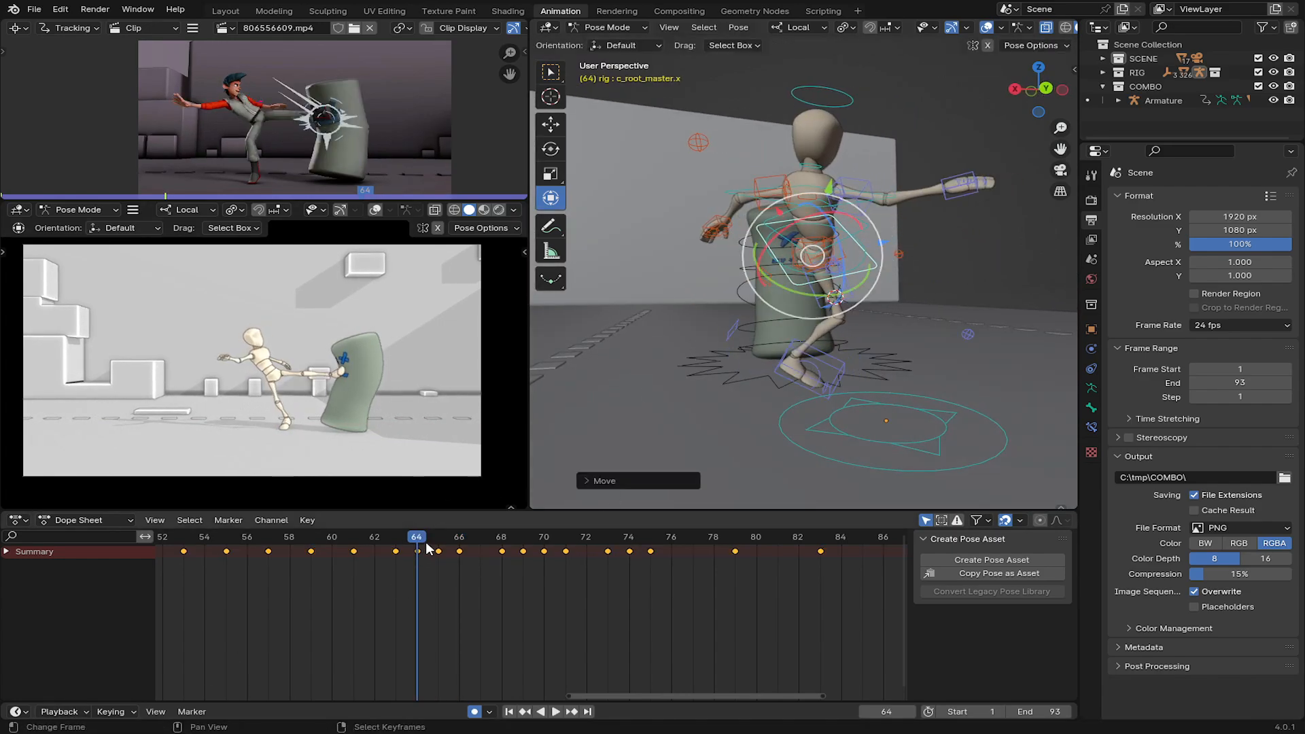
pyautogui.press('space')
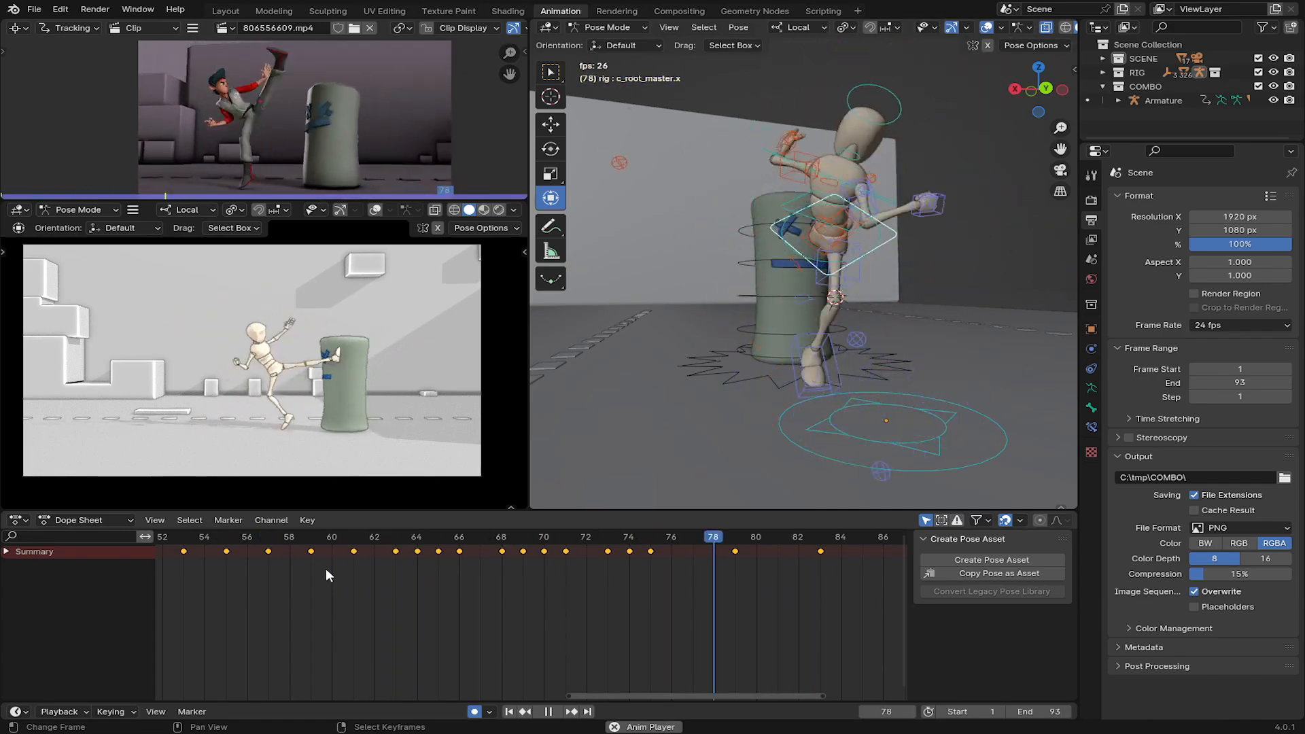
pyautogui.press('space')
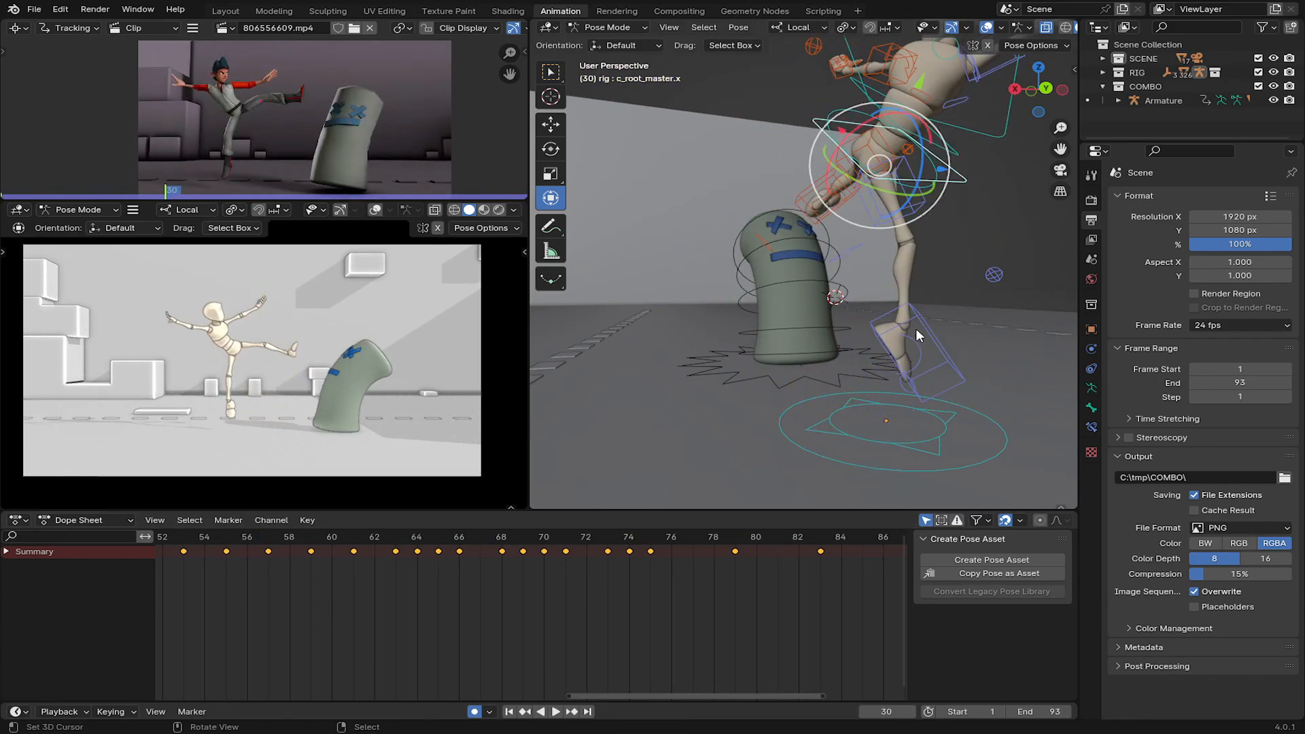
# Open the Graph Editor and frame the root master's X Euler Rotation curve with normalization enabled.
pyautogui.click(19, 520)
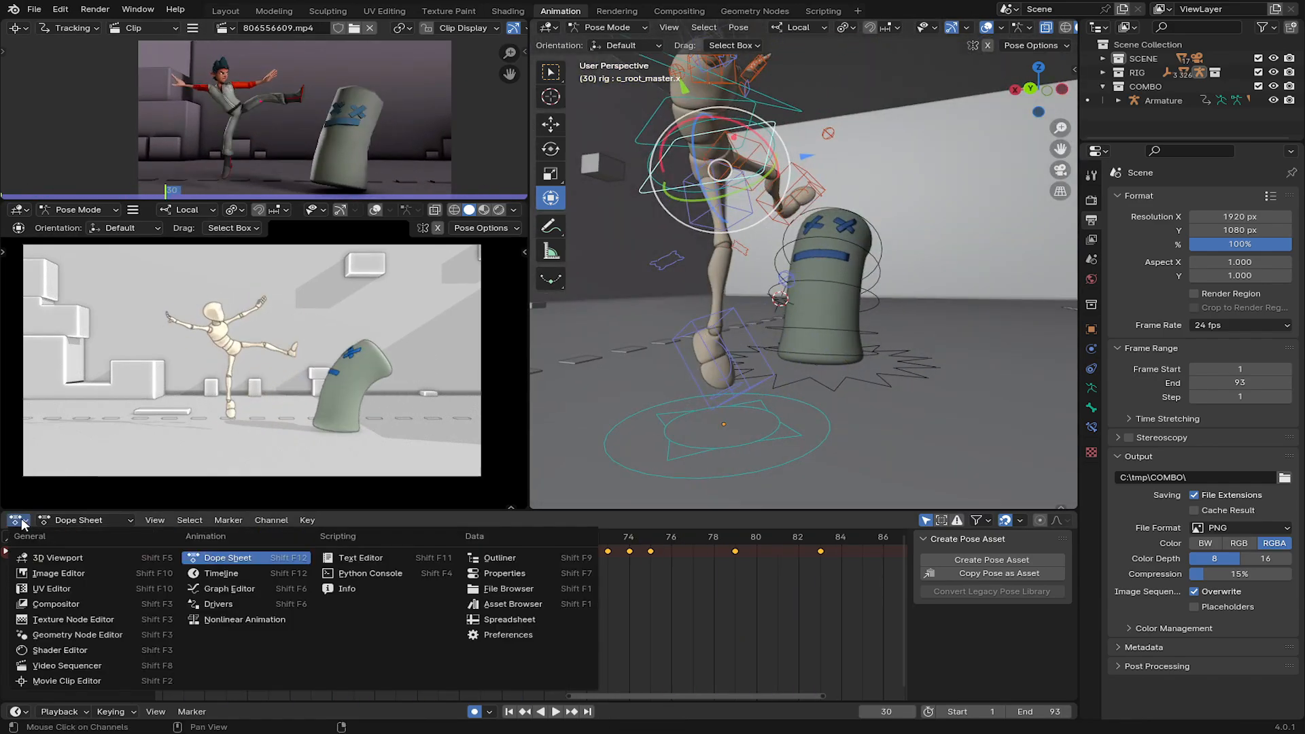
pyautogui.click(230, 592)
pyautogui.click(18, 577)
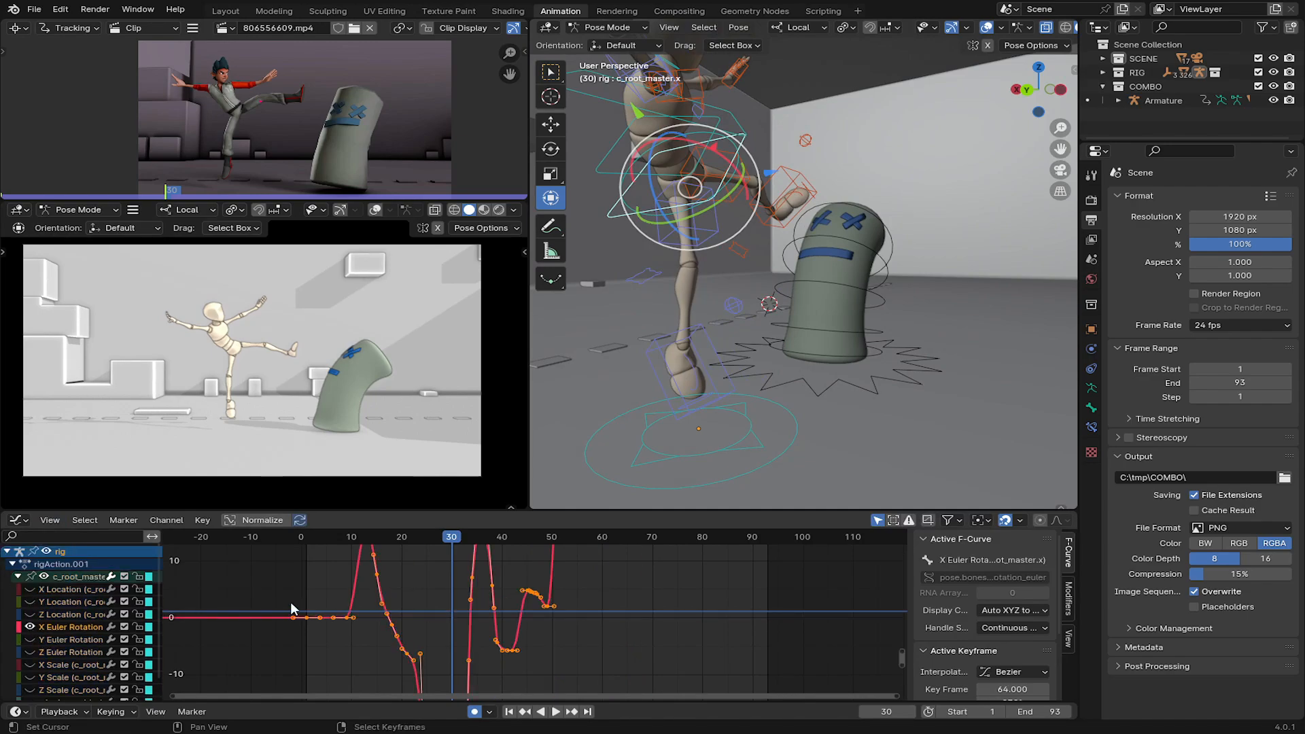
pyautogui.click(262, 520)
pyautogui.click(382, 560)
pyautogui.press('Home')
# Examine the X Euler Rotation curve along the combo, deselect its keys, and turn normalization off.
pyautogui.scroll(8, 456, 677)
pyautogui.click(490, 615)
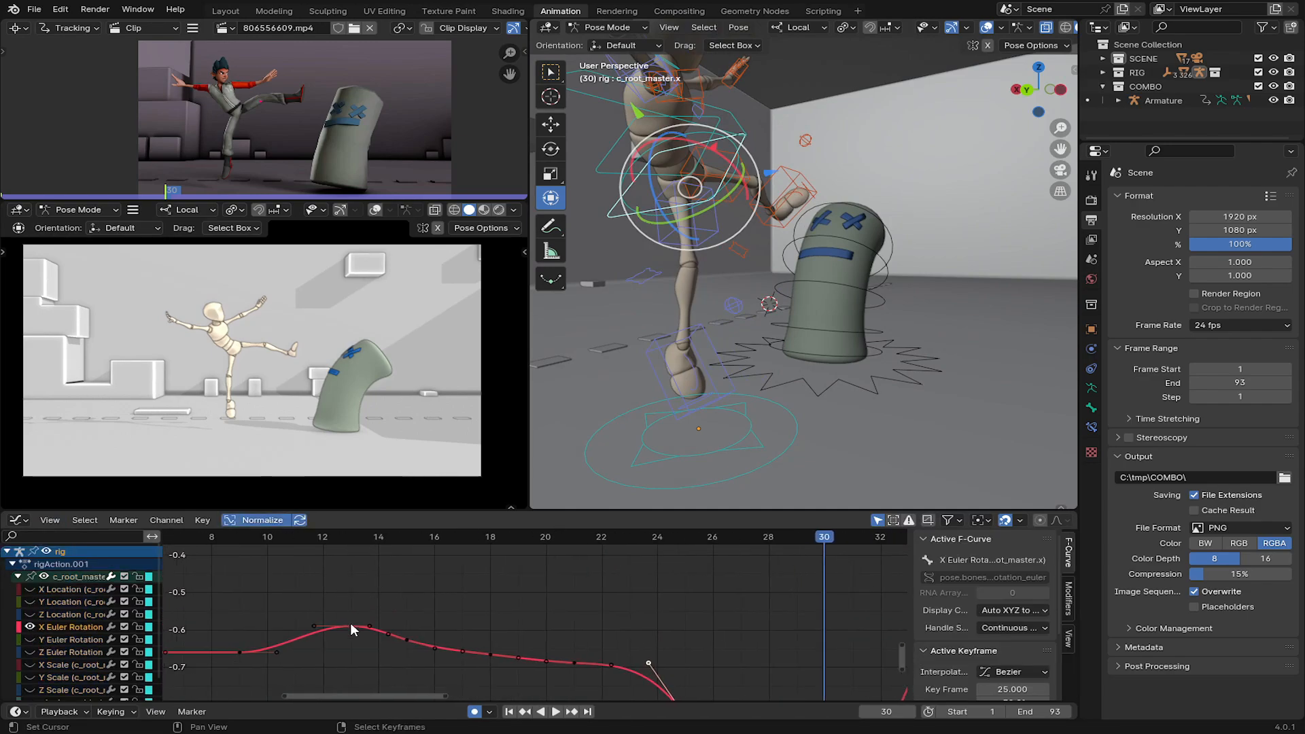
pyautogui.click(350, 624)
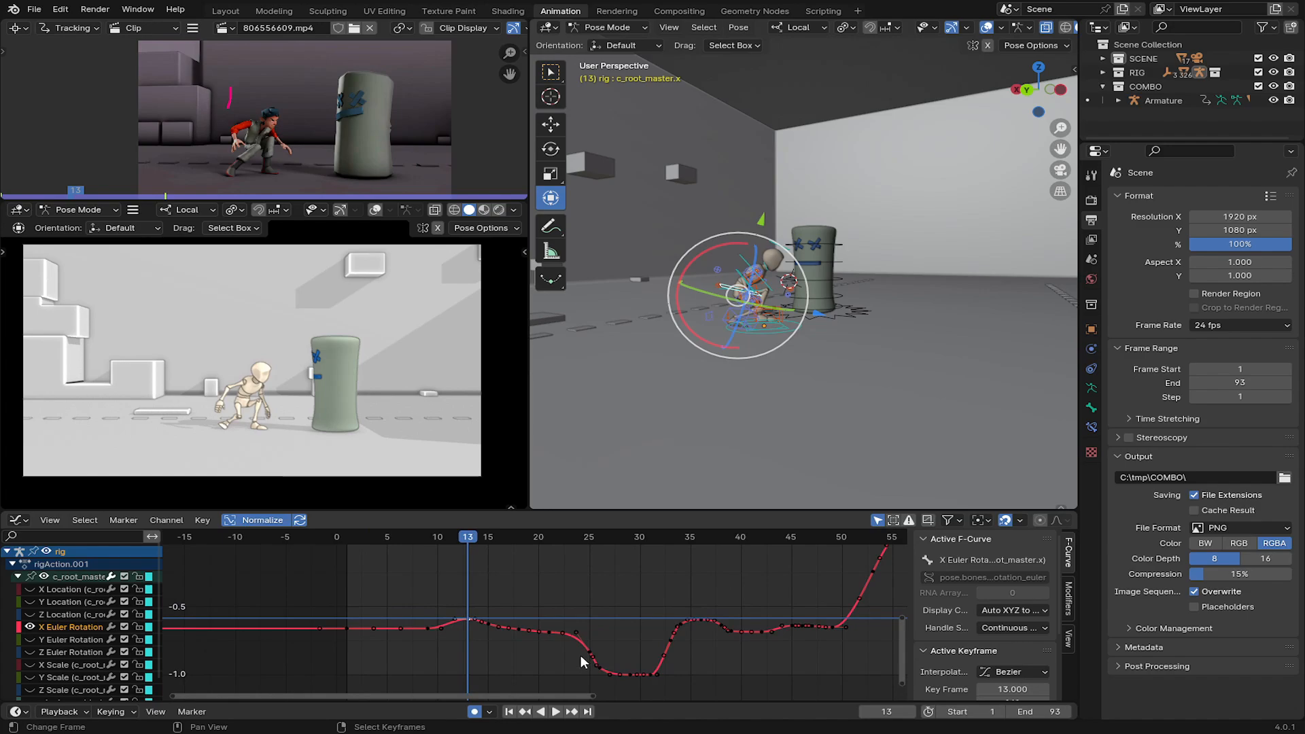
pyautogui.scroll(-7, 582, 657)
pyautogui.moveTo(845, 567); pyautogui.dragTo(596, 668, button='middle')
pyautogui.hotkey('alt', 'a')
pyautogui.scroll(10, 599, 624)
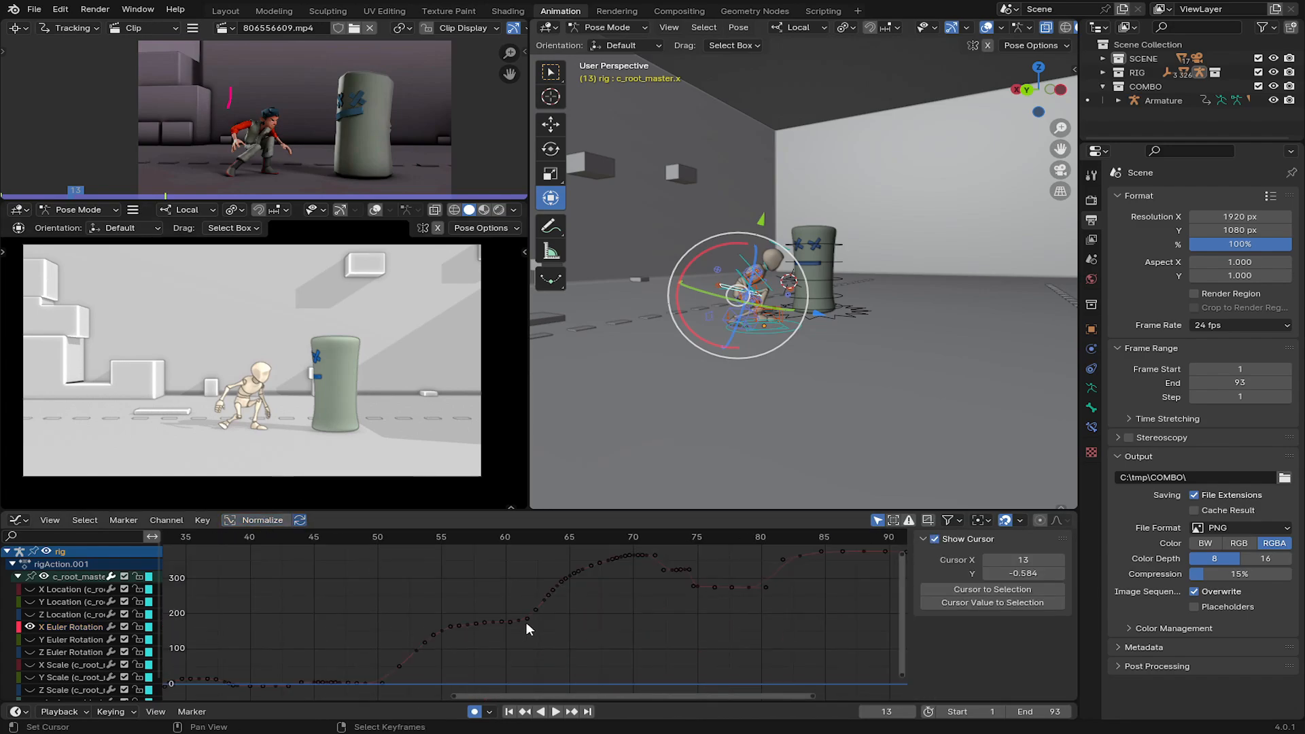
# Reposition the root master's X Euler Rotation keys around frames 73 and 74 into a smooth descent.
pyautogui.rightClick(527, 622)
pyautogui.scroll(4, 626, 565)
pyautogui.moveTo(626, 566); pyautogui.dragTo(578, 601, button='middle')
pyautogui.moveTo(570, 601); pyautogui.dragTo(593, 599)
pyautogui.scroll(6, 606, 594)
pyautogui.moveTo(815, 306); pyautogui.dragTo(775, 309, button='middle')
pyautogui.scroll(2, 650, 585)
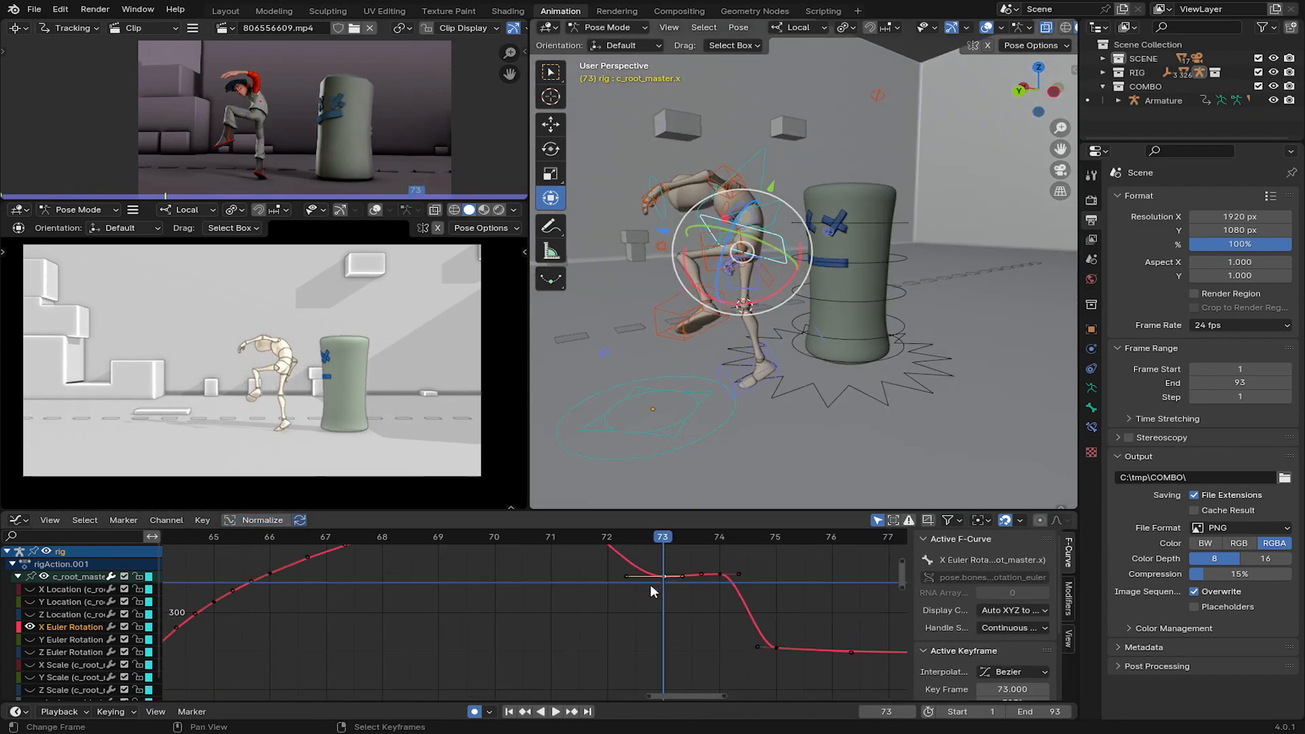
pyautogui.moveTo(650, 586); pyautogui.dragTo(533, 646, button='middle')
pyautogui.moveTo(545, 638); pyautogui.dragTo(586, 662, button='right')
pyautogui.scroll(-8, 567, 665)
pyautogui.moveTo(567, 665); pyautogui.dragTo(483, 615, button='middle')
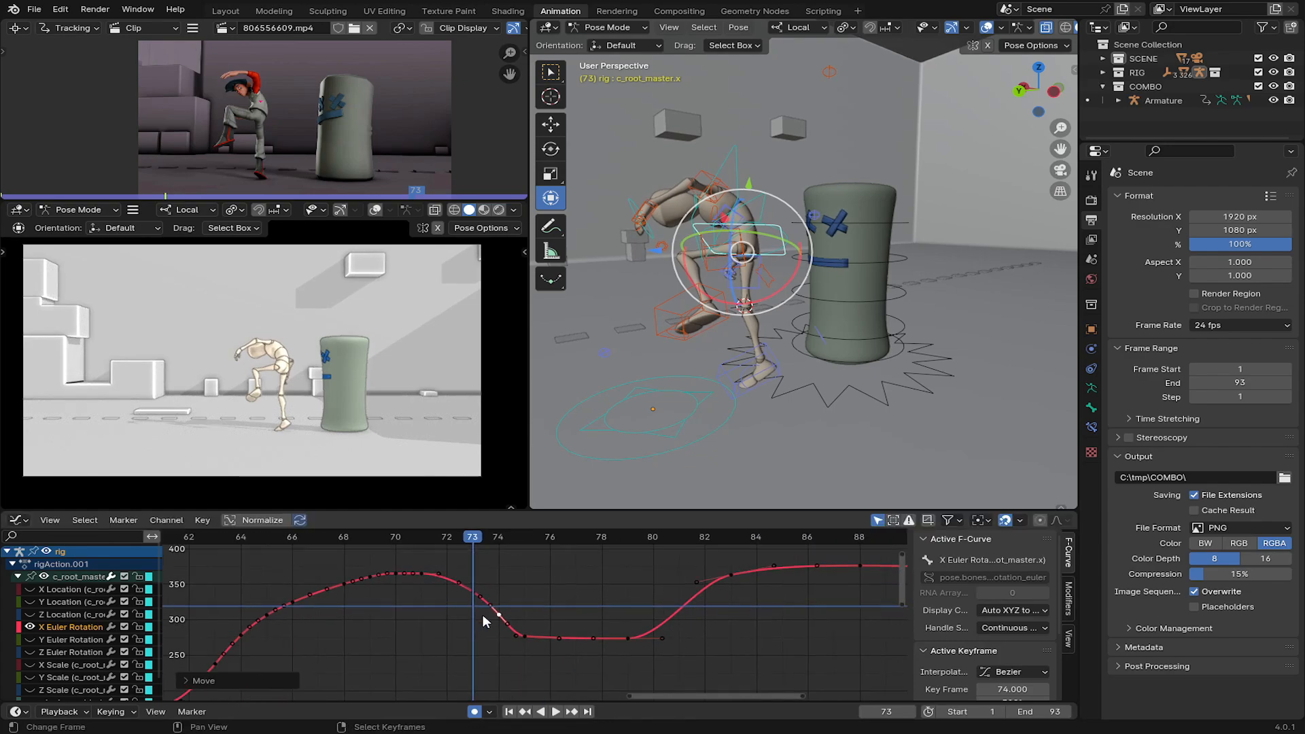
# Raise the X Euler Rotation key at frame 75 and rotate its handles to follow the descending curve.
pyautogui.click(522, 624)
pyautogui.moveTo(524, 636); pyautogui.dragTo(525, 630, button='right')
pyautogui.press('r')
pyautogui.click(536, 615)
pyautogui.scroll(2, 535, 615)
# Adjust the X Euler Rotation key at frame 79 and rotate its handles to ease the curve upward.
pyautogui.moveTo(562, 639); pyautogui.dragTo(751, 617)
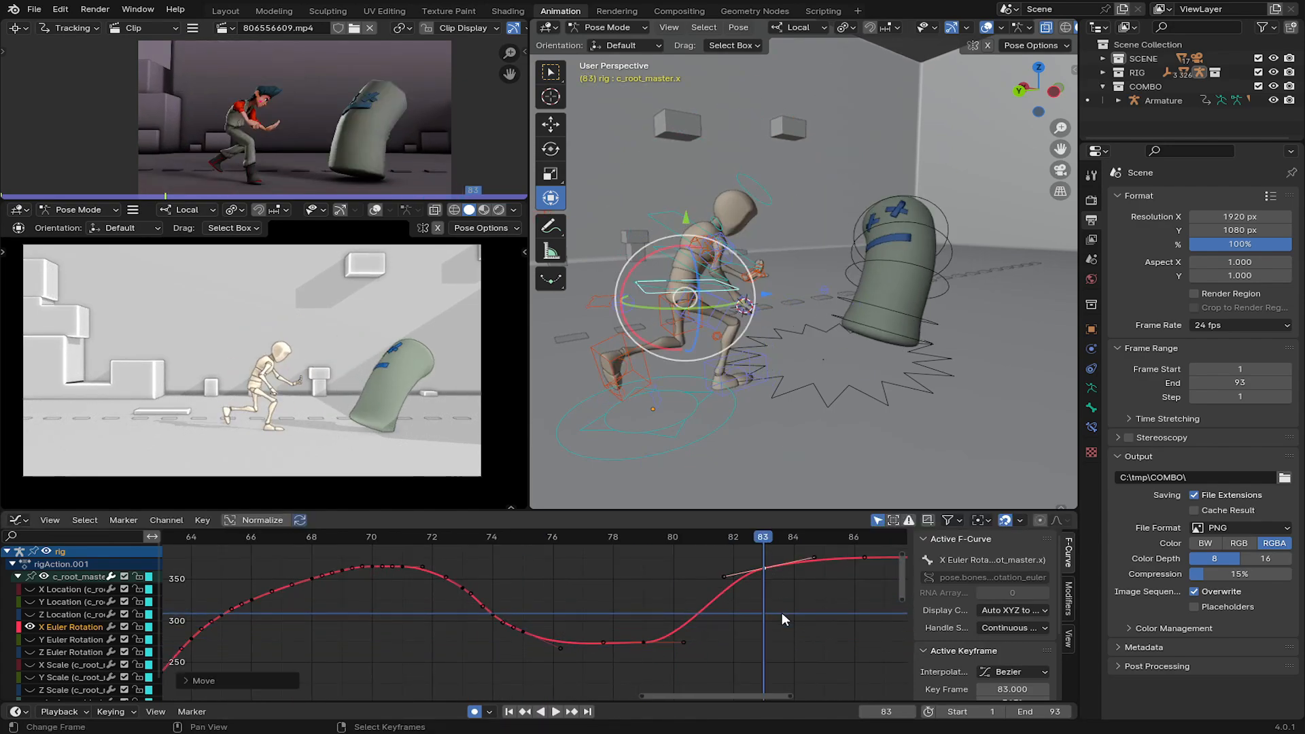
pyautogui.moveTo(741, 609); pyautogui.dragTo(611, 590, button='middle')
pyautogui.press('g')
pyautogui.click(602, 601)
pyautogui.click(513, 621)
pyautogui.moveTo(512, 623); pyautogui.dragTo(515, 618, button='right')
pyautogui.press('r')
pyautogui.click(557, 624)
# Nudge the X Euler Rotation key at frame 65 to even out the rising part of the curve.
pyautogui.scroll(-2, 560, 624)
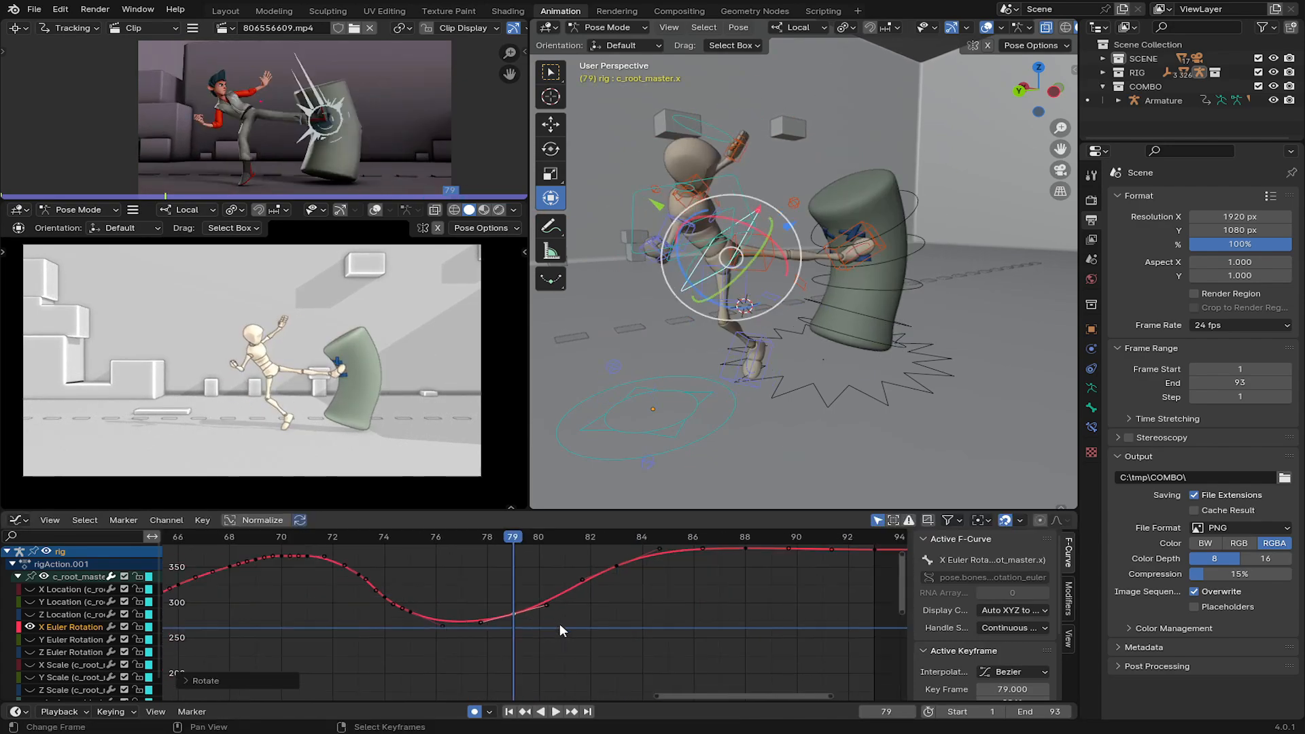
pyautogui.scroll(-8, 299, 629)
pyautogui.scroll(13, 314, 637)
pyautogui.moveTo(228, 615); pyautogui.dragTo(509, 587, button='middle')
pyautogui.click(508, 585)
pyautogui.click(507, 580)
pyautogui.moveTo(508, 577); pyautogui.dragTo(509, 587, button='right')
pyautogui.scroll(-14, 519, 606)
# Apply Gaussian Smooth to the X Euler Rotation keys between about frames 60 and 80, and scrub the result.
pyautogui.click(565, 609)
pyautogui.press('b')
pyautogui.moveTo(452, 555); pyautogui.dragTo(684, 643)
pyautogui.hotkey('alt', 's')
pyautogui.click(690, 642)
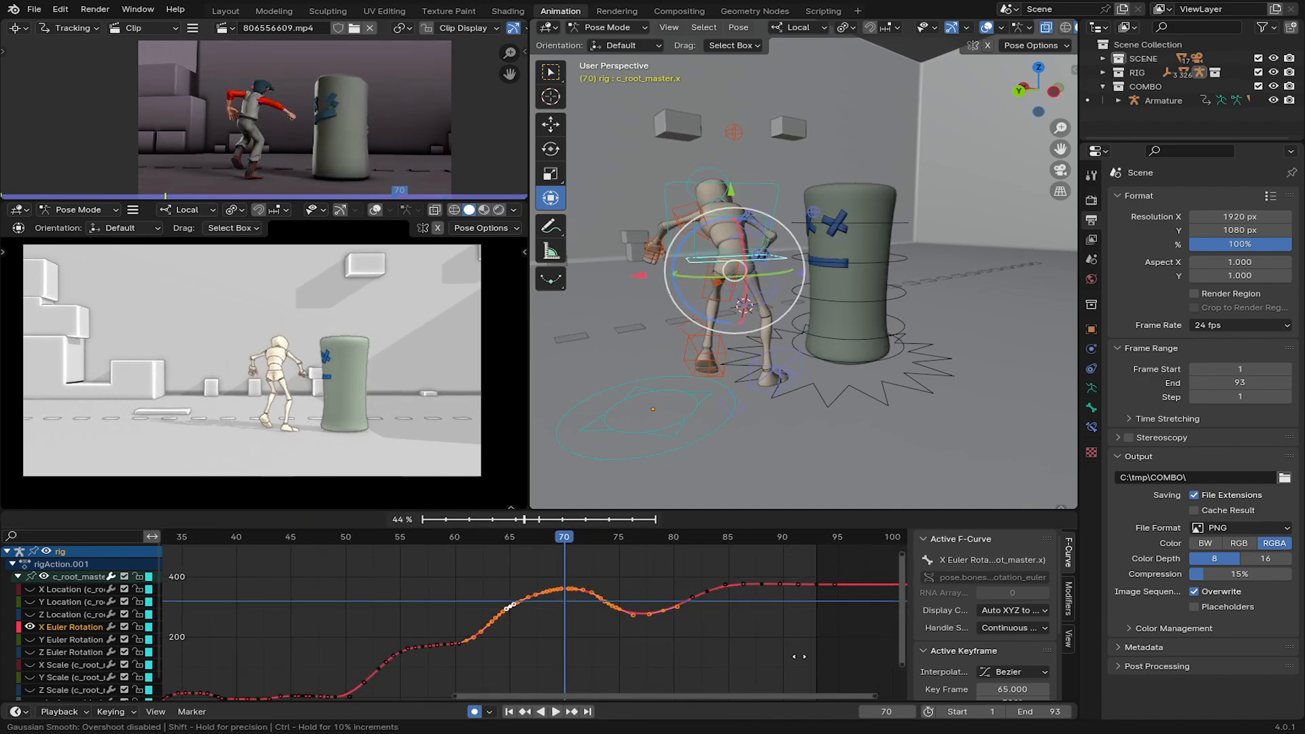
pyautogui.click(808, 648)
pyautogui.moveTo(561, 622); pyautogui.dragTo(530, 623, button='middle')
pyautogui.moveTo(530, 623); pyautogui.dragTo(740, 645)
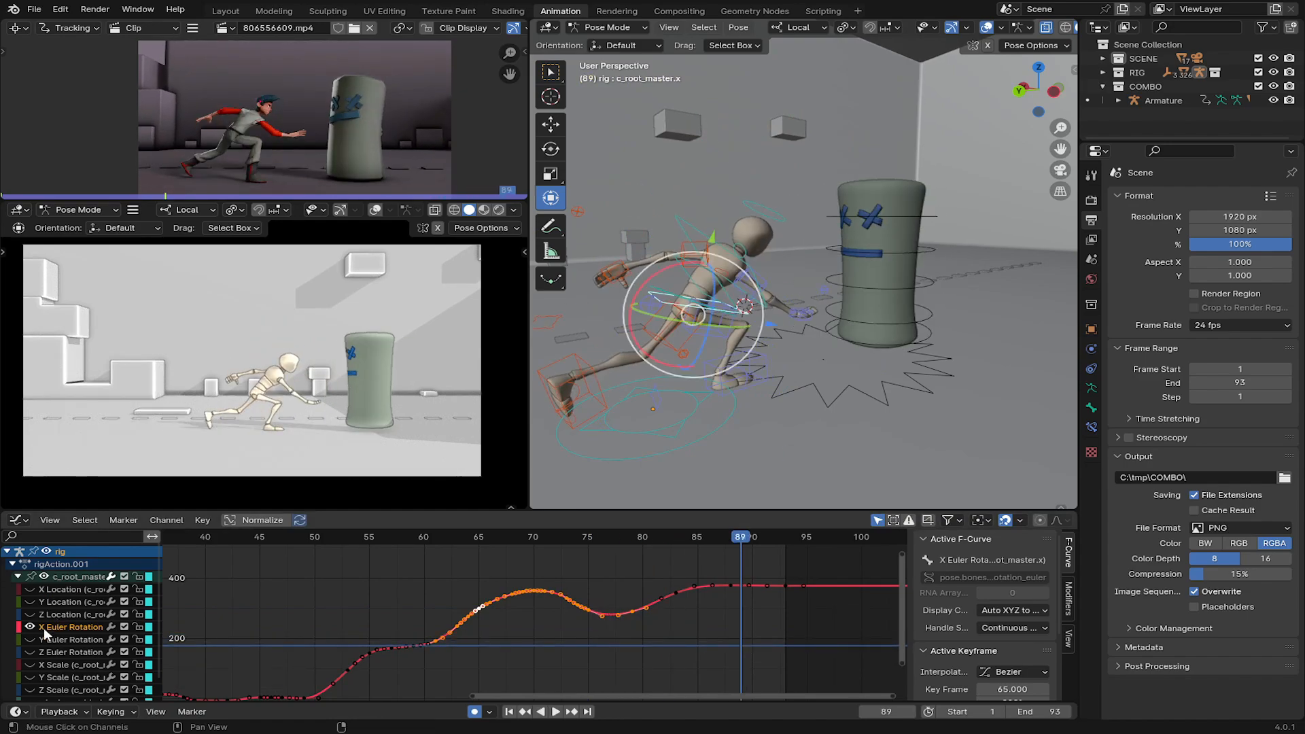
# Isolate the root control's Y Euler Rotation curve and scrub it to frame 70.
pyautogui.scroll(1, 535, 616)
pyautogui.click(593, 623)
pyautogui.moveTo(284, 557); pyautogui.dragTo(534, 605, button='middle')
pyautogui.scroll(6, 534, 605)
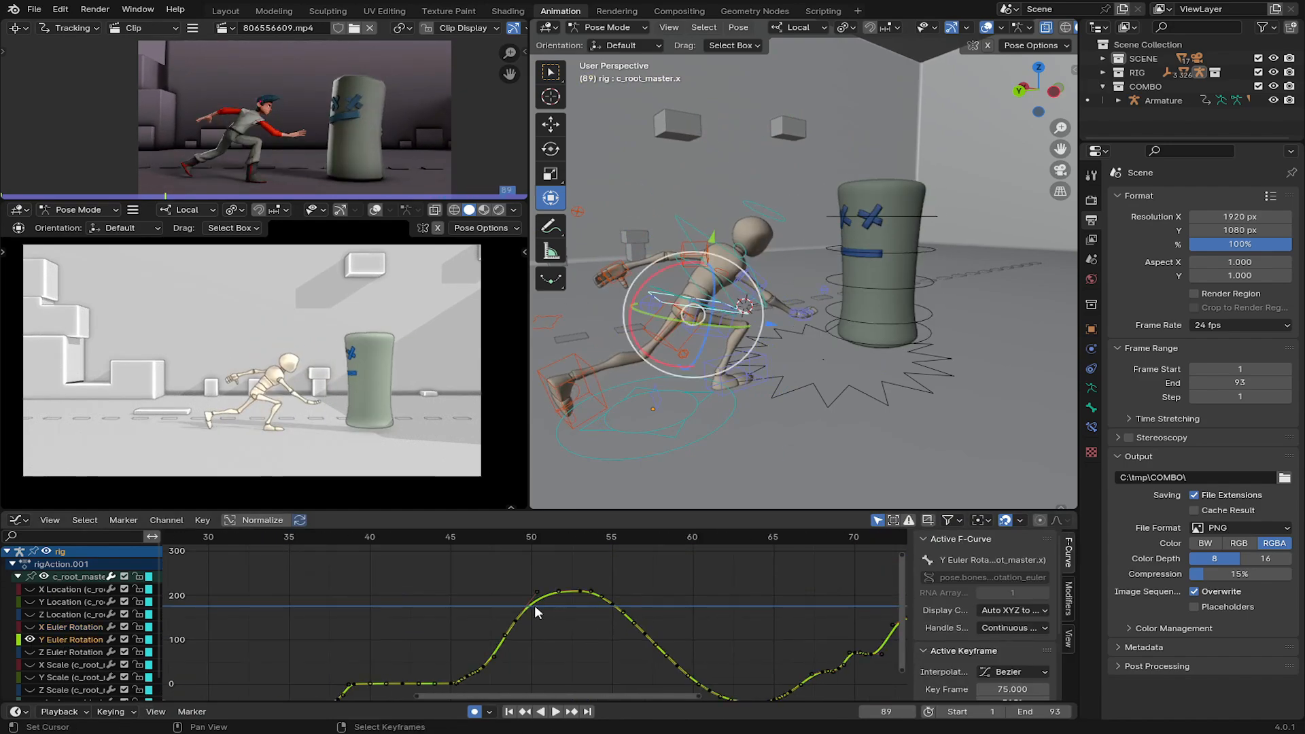
pyautogui.moveTo(620, 614); pyautogui.dragTo(738, 646)
pyautogui.moveTo(738, 646); pyautogui.dragTo(498, 565, button='middle')
pyautogui.moveTo(498, 564); pyautogui.dragTo(613, 595)
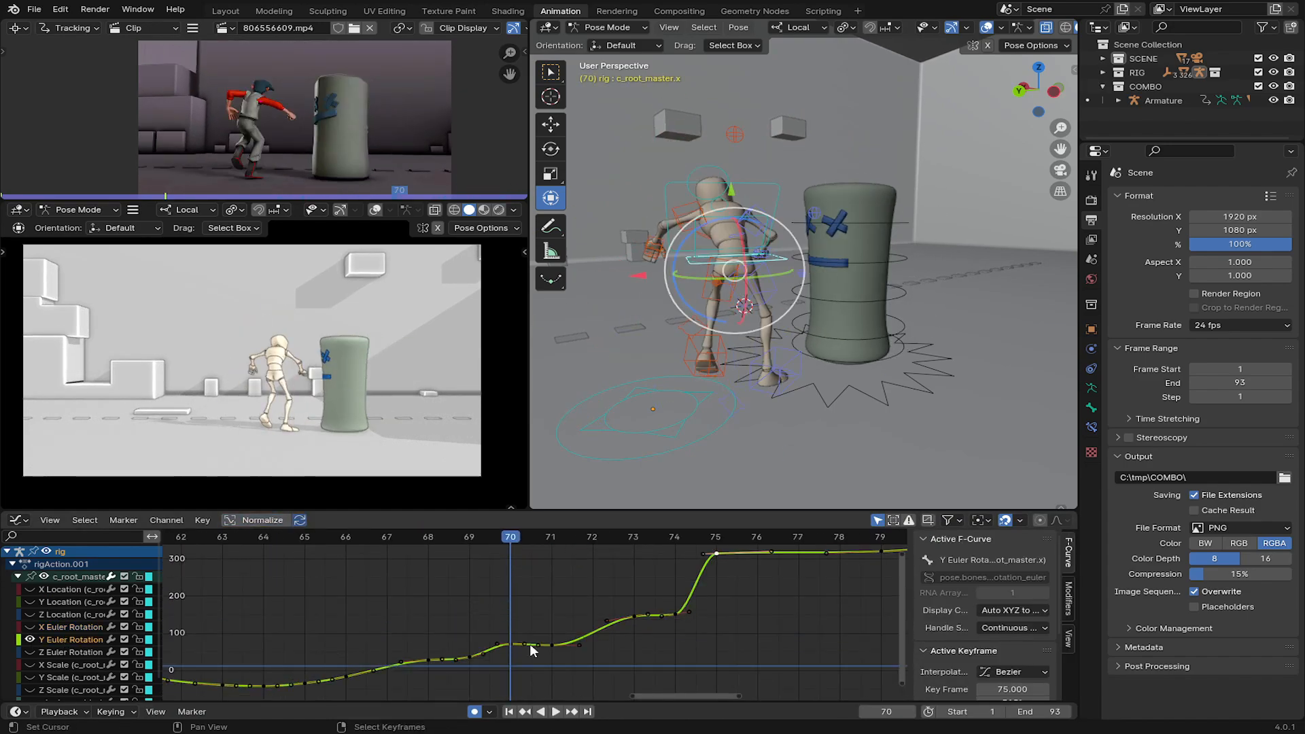
# Lower the Y Euler Rotation key at frame 70 and rotate its handles to follow the rising curve.
pyautogui.press('g')
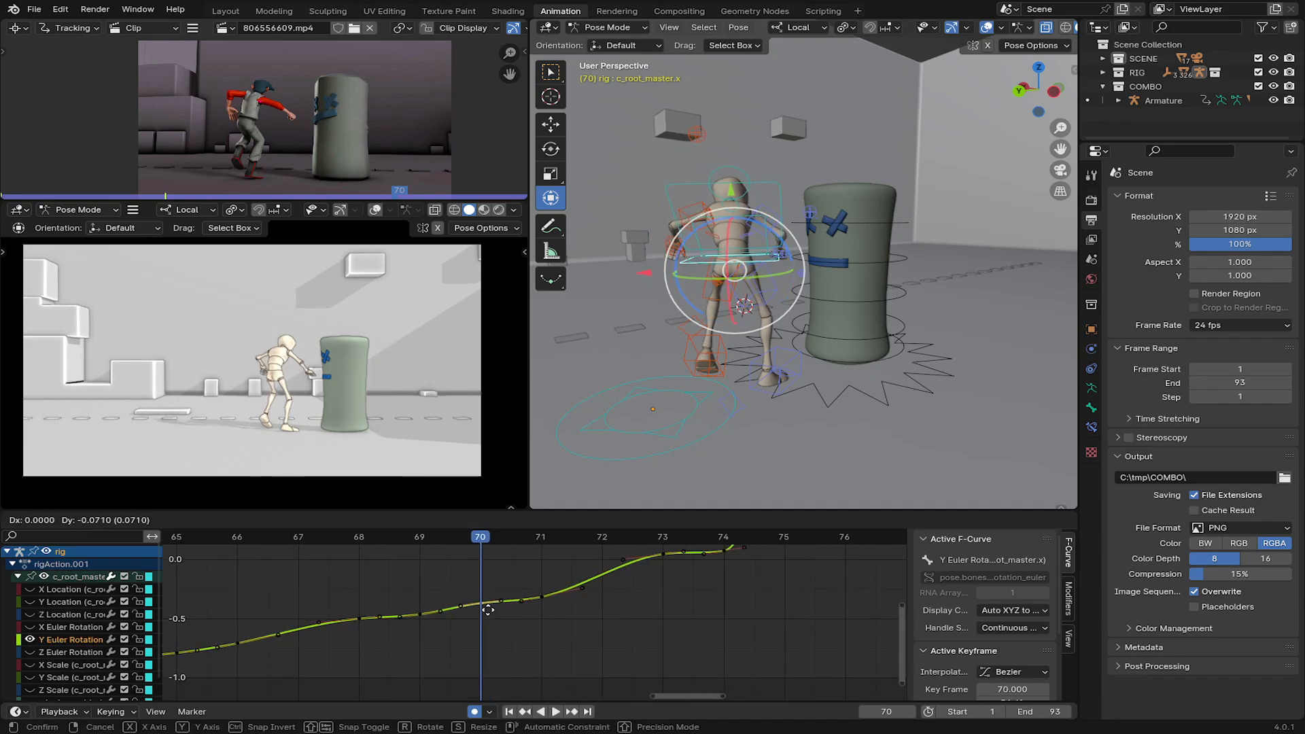
pyautogui.click(481, 608)
pyautogui.moveTo(484, 607); pyautogui.dragTo(476, 606, button='middle')
pyautogui.press('r')
pyautogui.click(528, 625)
# Adjust the Y Euler Rotation keys around frames 73 and 74 to smooth the climb leading into frame 75.
pyautogui.click(353, 617)
pyautogui.rightClick(353, 617)
pyautogui.press('g')
pyautogui.click(654, 554)
pyautogui.moveTo(655, 554); pyautogui.dragTo(572, 633, button='middle')
pyautogui.click(614, 588)
pyautogui.click(651, 561)
pyautogui.click(549, 607)
pyautogui.scroll(-3, 549, 607)
pyautogui.click(584, 571)
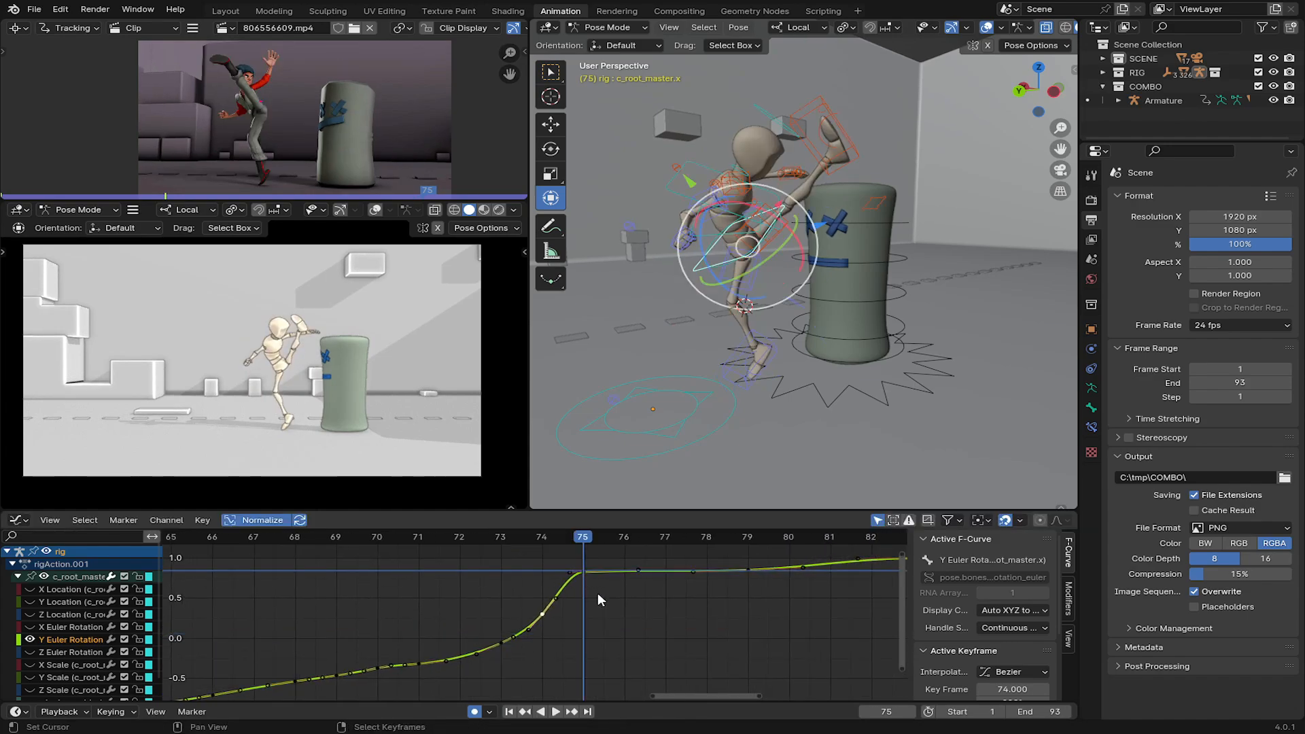
# Lower the Y Euler Rotation key at frame 75 and nudge the keys near frames 71 and 73 to even out the climb.
pyautogui.moveTo(609, 590); pyautogui.dragTo(584, 585)
pyautogui.moveTo(503, 643); pyautogui.dragTo(501, 631)
pyautogui.moveTo(583, 585); pyautogui.dragTo(587, 588)
pyautogui.moveTo(587, 588); pyautogui.dragTo(588, 592)
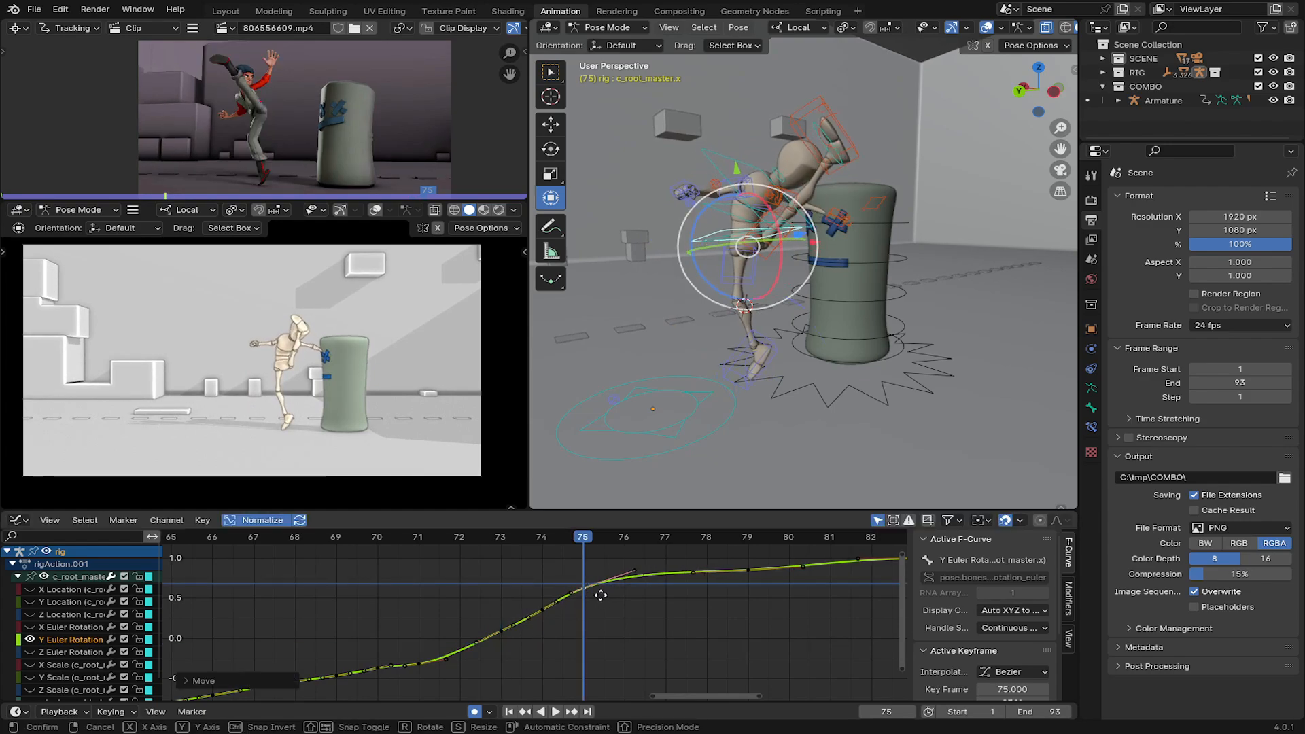
pyautogui.hotkey('ctrl', 'z')
pyautogui.moveTo(423, 666); pyautogui.dragTo(423, 661)
pyautogui.moveTo(423, 661); pyautogui.dragTo(423, 661, button='right')
pyautogui.click(582, 589)
pyautogui.moveTo(582, 590); pyautogui.dragTo(583, 593, button='right')
# Apply Gaussian Smooth to the Y Euler Rotation keys between about frames 66 and 75.
pyautogui.scroll(-5, 422, 614)
pyautogui.press('b')
pyautogui.moveTo(329, 580); pyautogui.dragTo(675, 660)
pyautogui.hotkey('alt', 's')
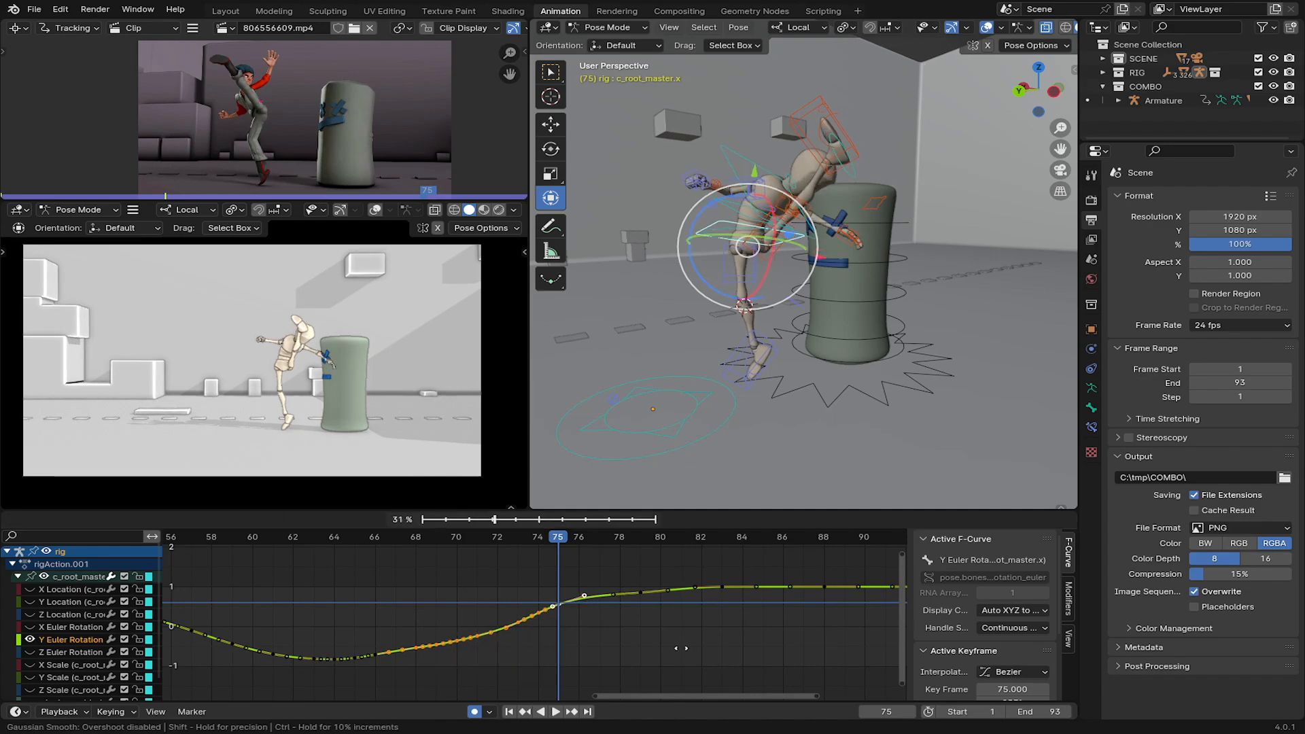
pyautogui.click(580, 626)
# Raise the Y Euler Rotation key at frame 75 slightly and refine the neighbouring keys at frames 73 and 74.
pyautogui.scroll(3, 574, 624)
pyautogui.moveTo(580, 598); pyautogui.dragTo(587, 591)
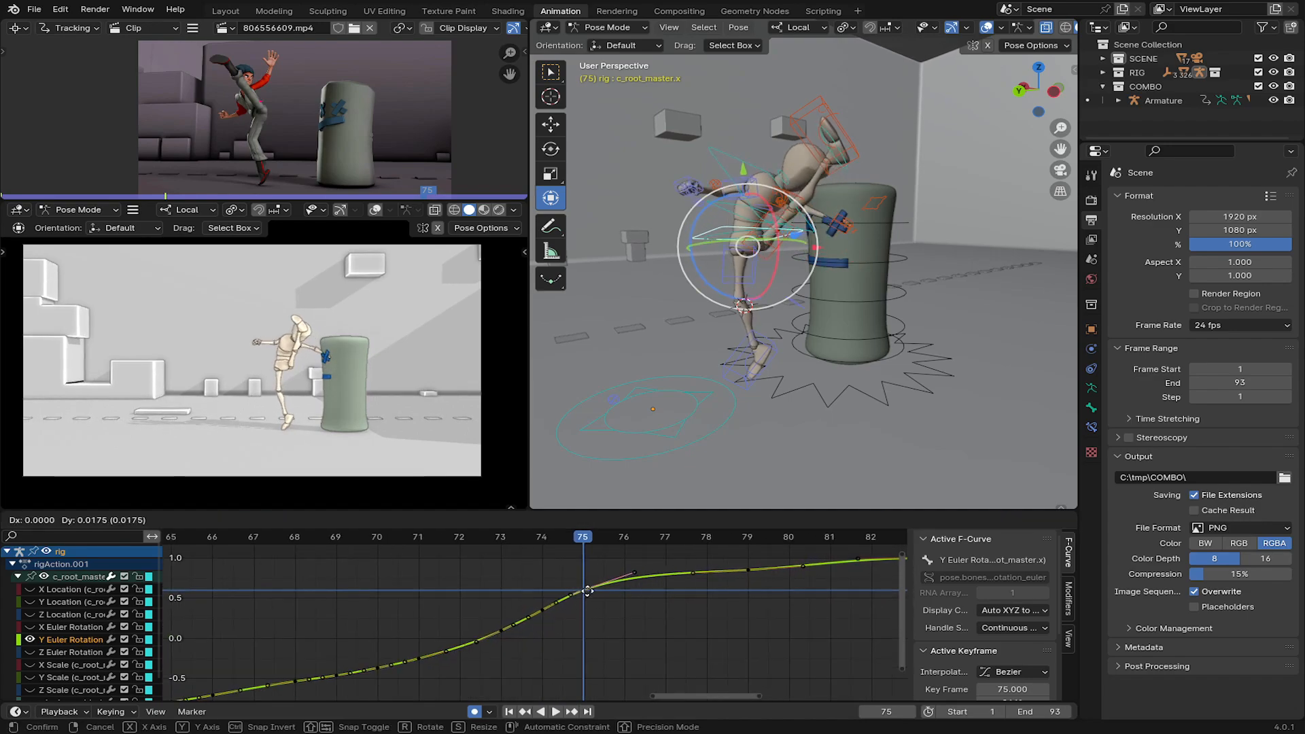
pyautogui.click(543, 611)
pyautogui.moveTo(585, 587); pyautogui.dragTo(502, 634, button='right')
pyautogui.click(501, 631)
pyautogui.click(542, 620)
# Reposition the left foot IK control at frame 74, inspect the pose from another angle and reselect the root control.
pyautogui.rightClick(628, 270)
pyautogui.moveTo(627, 270); pyautogui.dragTo(630, 270)
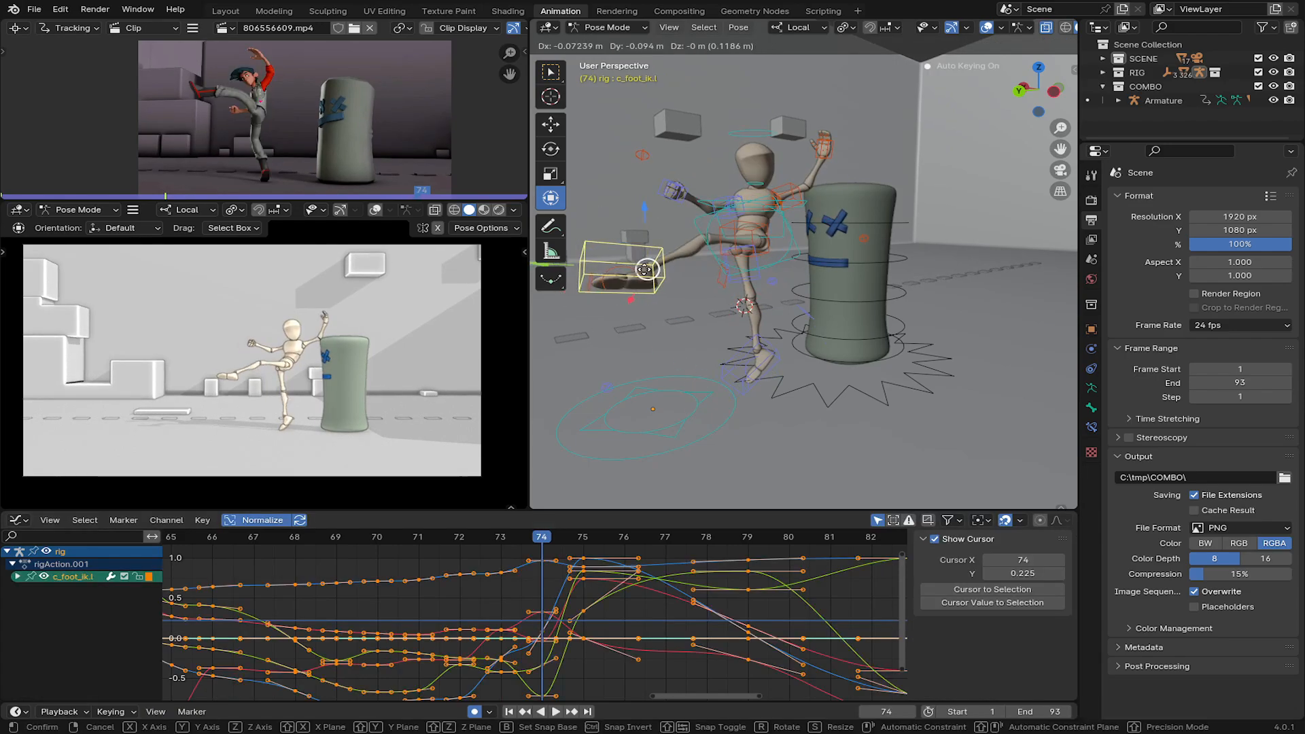
pyautogui.click(644, 270)
pyautogui.moveTo(645, 269); pyautogui.dragTo(856, 197, button='middle')
pyautogui.scroll(3, 849, 236)
pyautogui.rightClick(802, 285)
pyautogui.moveTo(848, 233); pyautogui.dragTo(844, 240)
pyautogui.moveTo(850, 239); pyautogui.dragTo(904, 235, button='middle')
pyautogui.moveTo(921, 231); pyautogui.dragTo(929, 259)
# Nudge the Y Euler Rotation key at frame 73 down and rotate the frame 75 key's handles along the slope.
pyautogui.click(503, 632)
pyautogui.moveTo(504, 631); pyautogui.dragTo(508, 640, button='right')
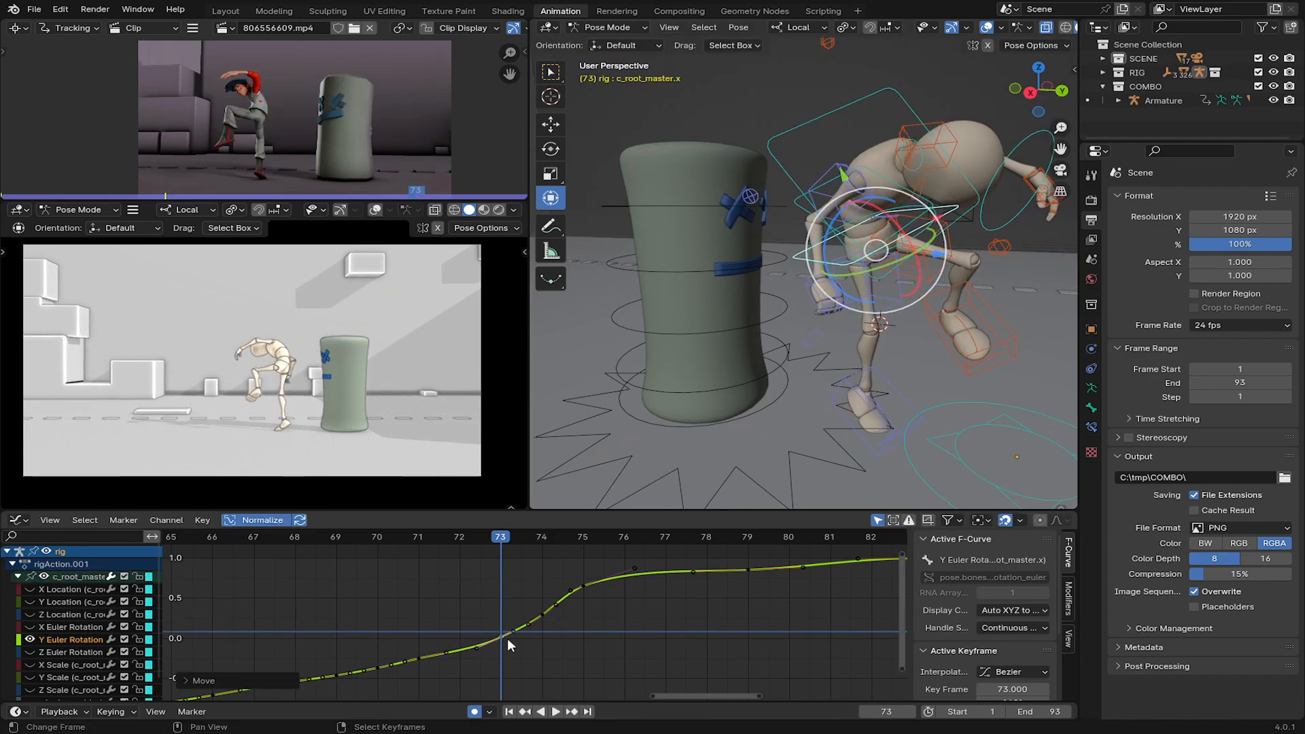
pyautogui.moveTo(651, 561); pyautogui.dragTo(621, 567, button='middle')
pyautogui.click(621, 567)
pyautogui.moveTo(618, 556); pyautogui.dragTo(619, 560, button='right')
pyautogui.press('r')
pyautogui.click(677, 576)
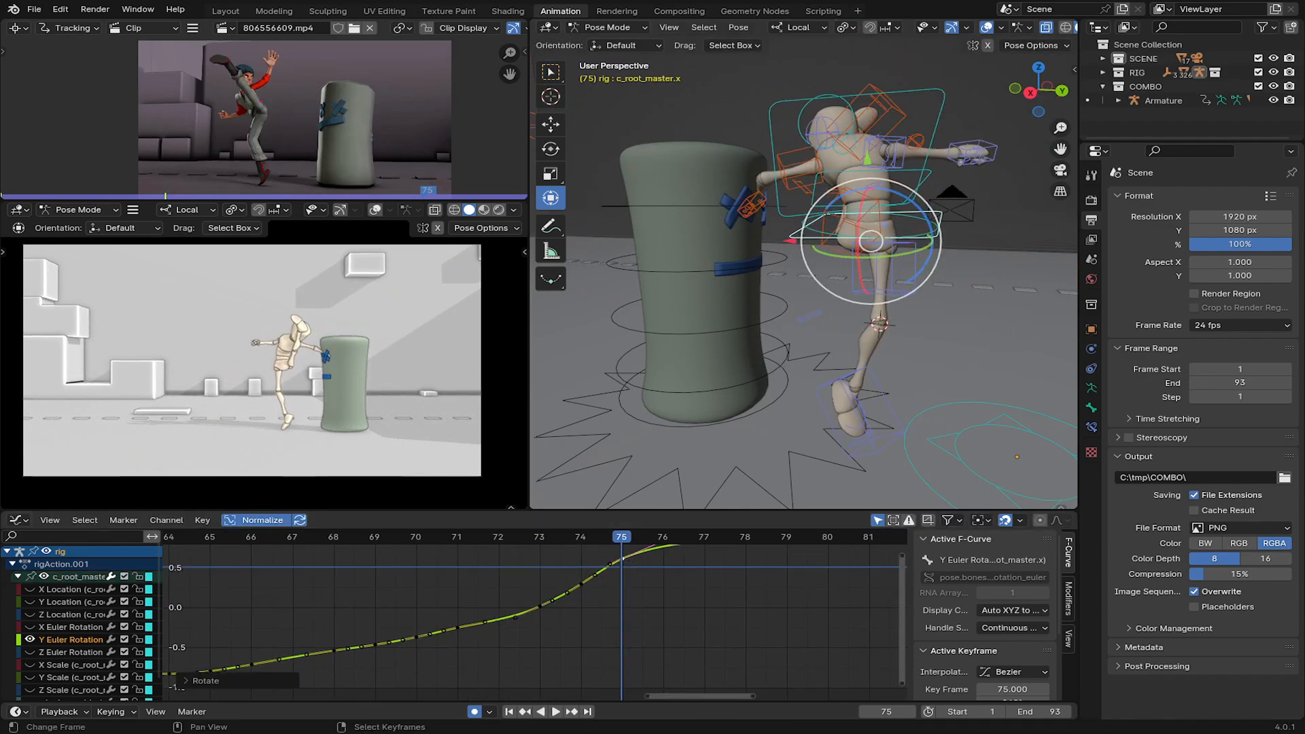
# Raise the left hand IK control clear of the punching bag at frame 75 and rotate it to match the kick pose.
pyautogui.scroll(-4, 573, 617)
pyautogui.moveTo(1020, 211); pyautogui.dragTo(795, 212, button='middle')
pyautogui.moveTo(845, 204); pyautogui.dragTo(821, 202, button='right')
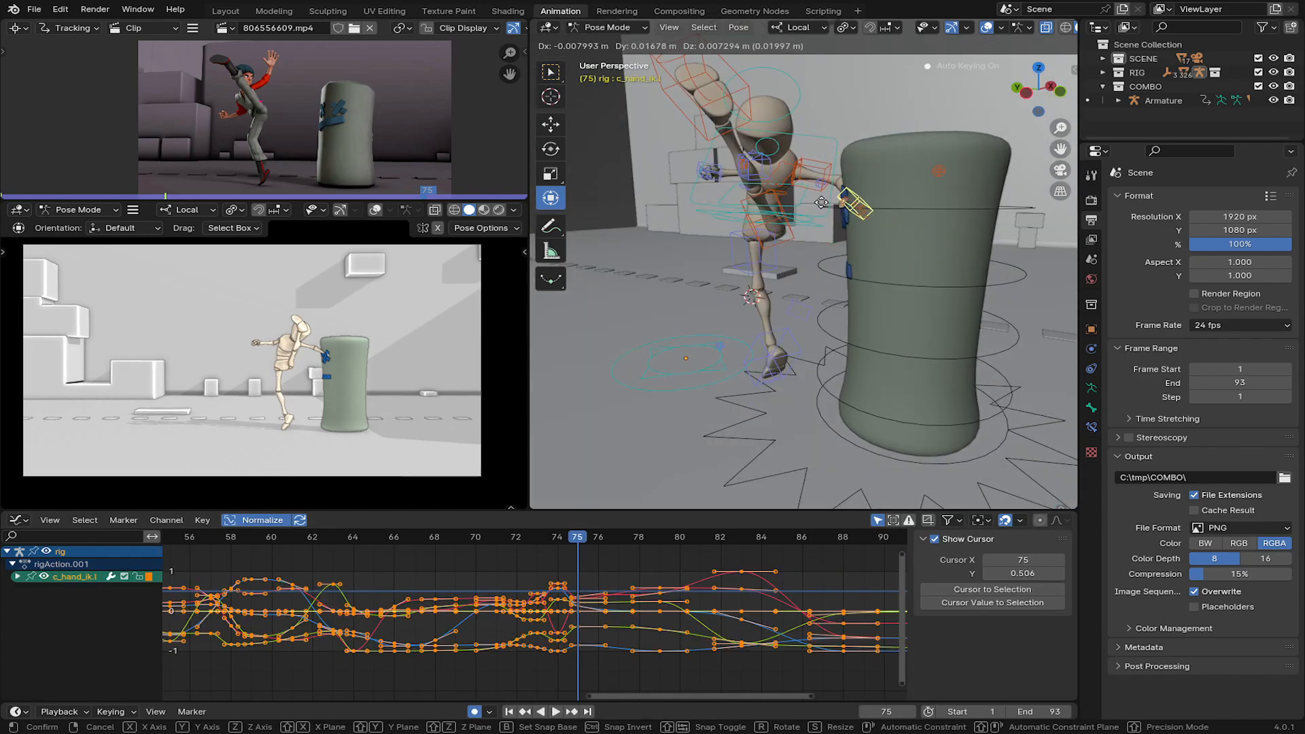
pyautogui.moveTo(817, 133); pyautogui.dragTo(818, 127, button='right')
pyautogui.moveTo(818, 129); pyautogui.dragTo(867, 194, button='middle')
pyautogui.press('r')
pyautogui.click(768, 221)
pyautogui.moveTo(771, 238); pyautogui.dragTo(724, 295, button='middle')
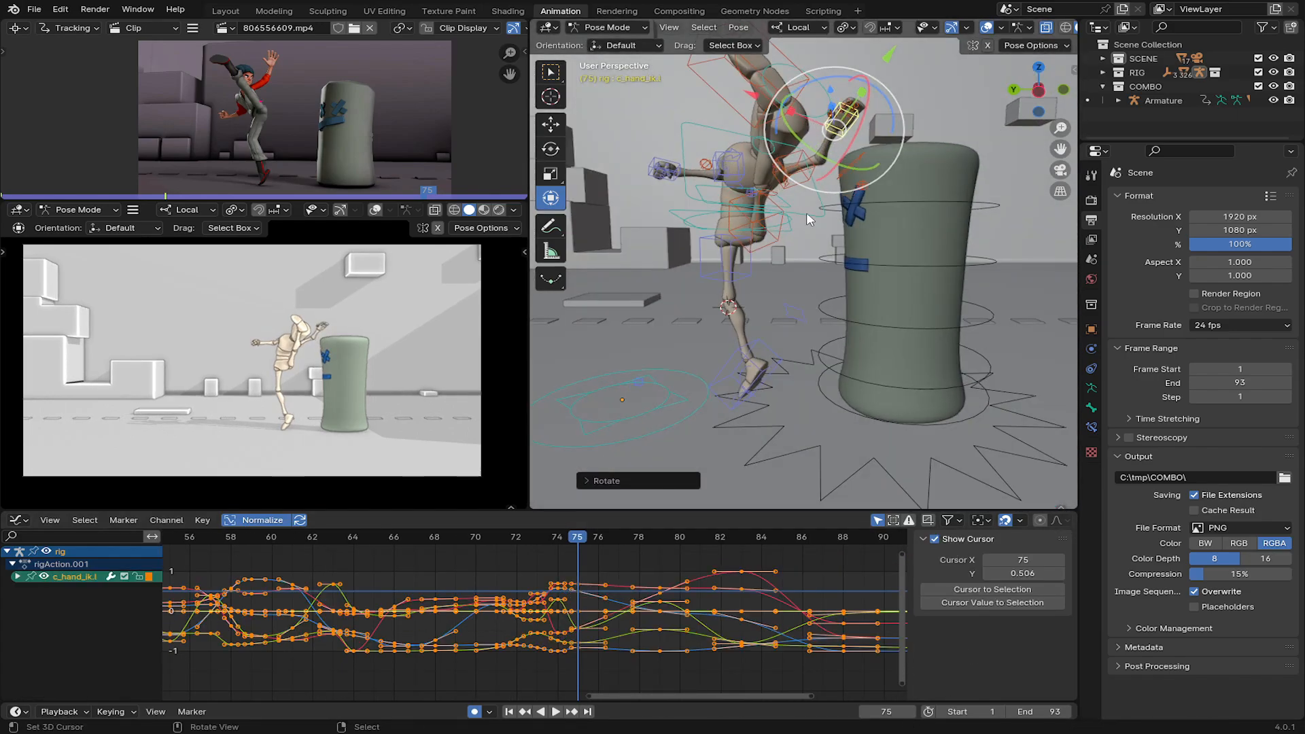
pyautogui.moveTo(807, 212); pyautogui.dragTo(662, 227, button='middle')
# Reselect the root control, play the animation and scrub back to frame 65.
pyautogui.rightClick(662, 227)
pyautogui.press('space')
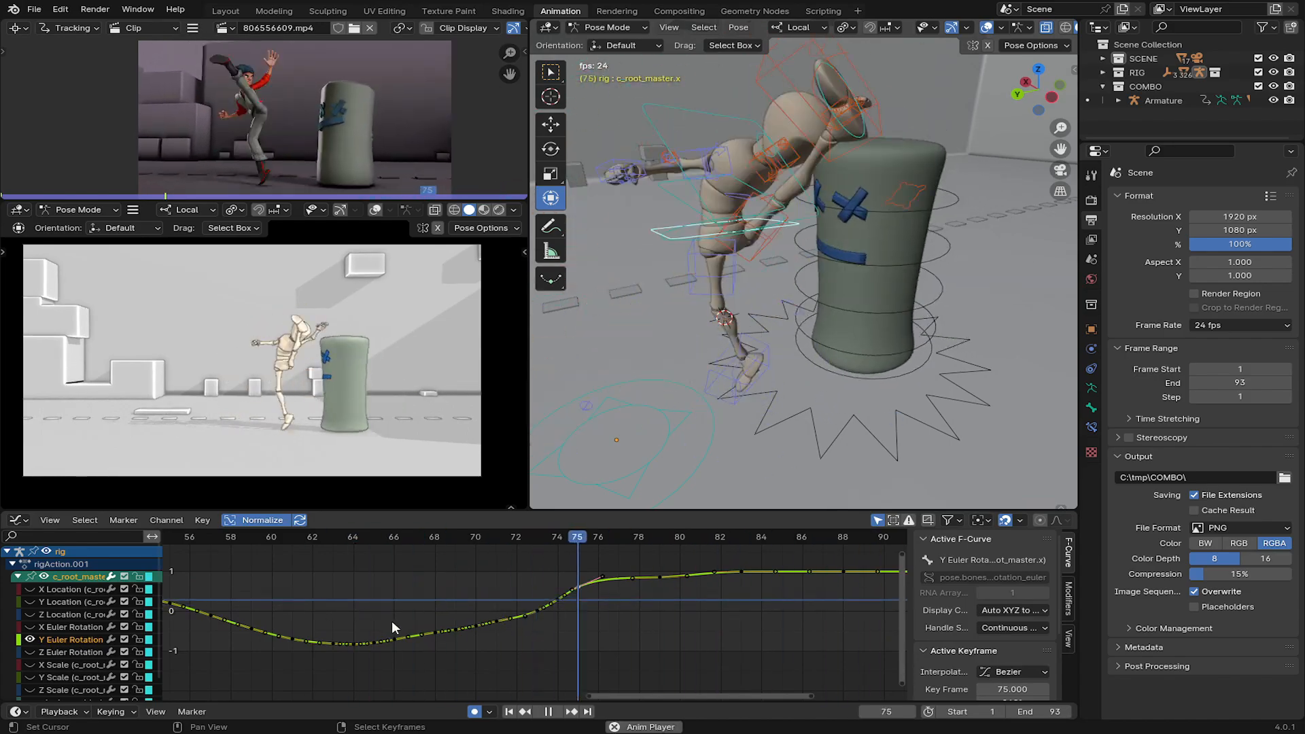
pyautogui.scroll(-4, 390, 622)
pyautogui.click(368, 621)
pyautogui.moveTo(435, 619)
pyautogui.mouseDown()
pyautogui.moveTo(448, 621)
pyautogui.moveTo(398, 614)
pyautogui.moveTo(487, 620)
pyautogui.moveTo(416, 614)
pyautogui.mouseUp()
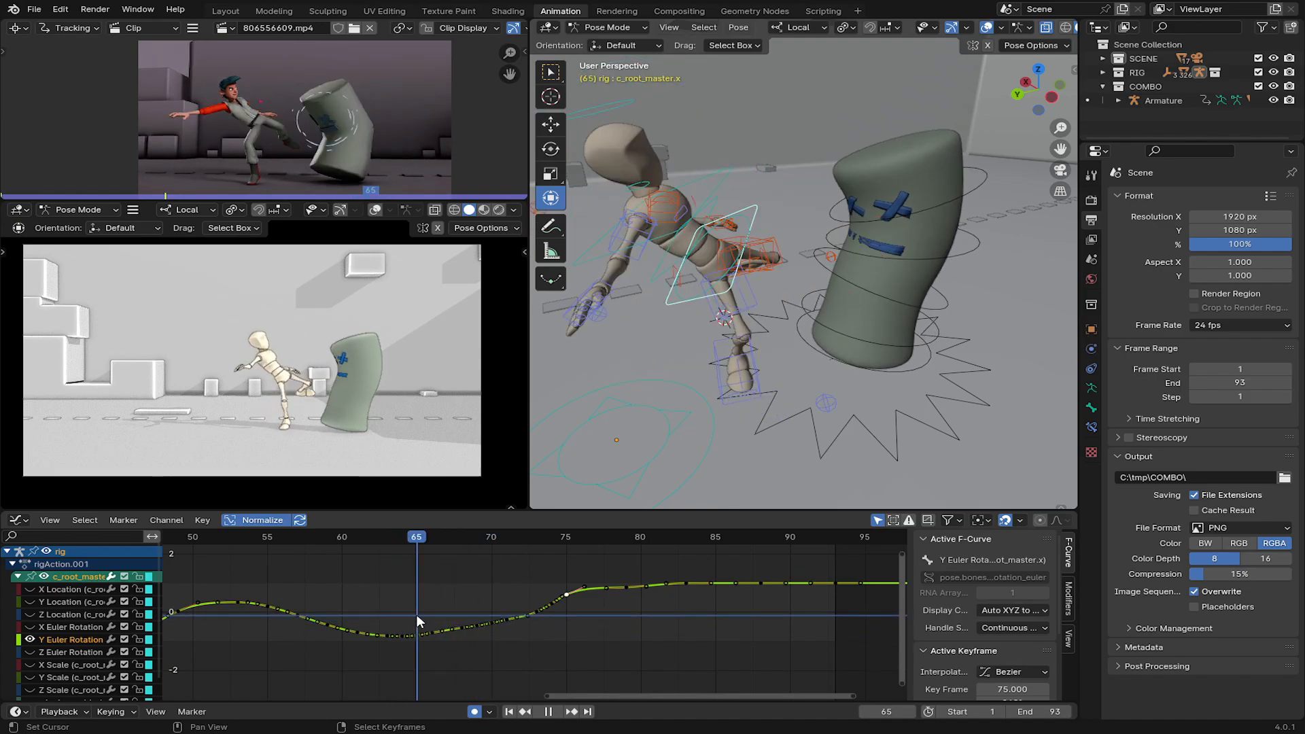
# Nudge the left foot IK control at frame 65, play the kick to check it and reselect the root control.
pyautogui.moveTo(755, 367); pyautogui.dragTo(775, 316, button='middle')
pyautogui.click(781, 299)
pyautogui.press('g')
pyautogui.click(788, 296)
pyautogui.moveTo(381, 643); pyautogui.dragTo(302, 645)
pyautogui.press('space')
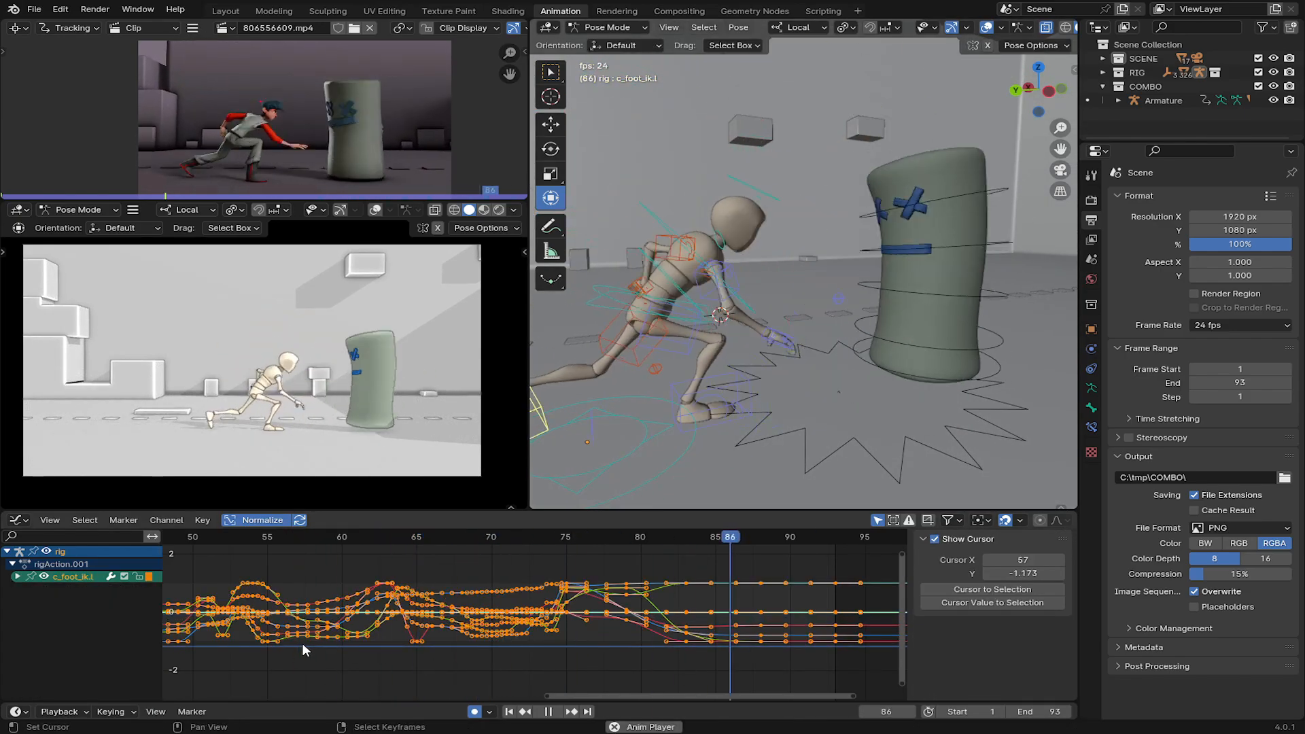
pyautogui.press('space')
pyautogui.click(417, 638)
pyautogui.rightClick(424, 637)
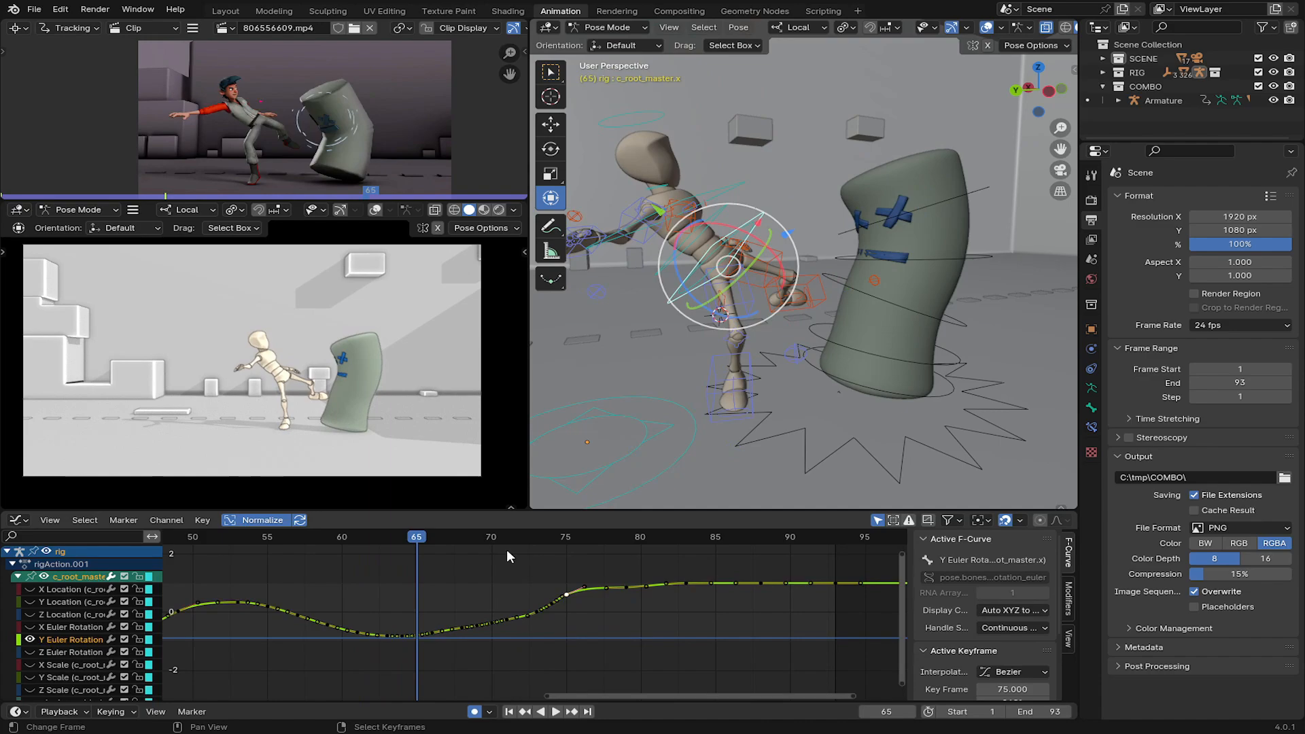
# Isolate the root control's Z Euler Rotation curve and lower its key at frame 75.
pyautogui.click(29, 652)
pyautogui.press('Home')
pyautogui.moveTo(597, 673); pyautogui.dragTo(561, 660, button='middle')
pyautogui.moveTo(523, 668); pyautogui.dragTo(538, 616)
pyautogui.rightClick(541, 615)
pyautogui.press('g')
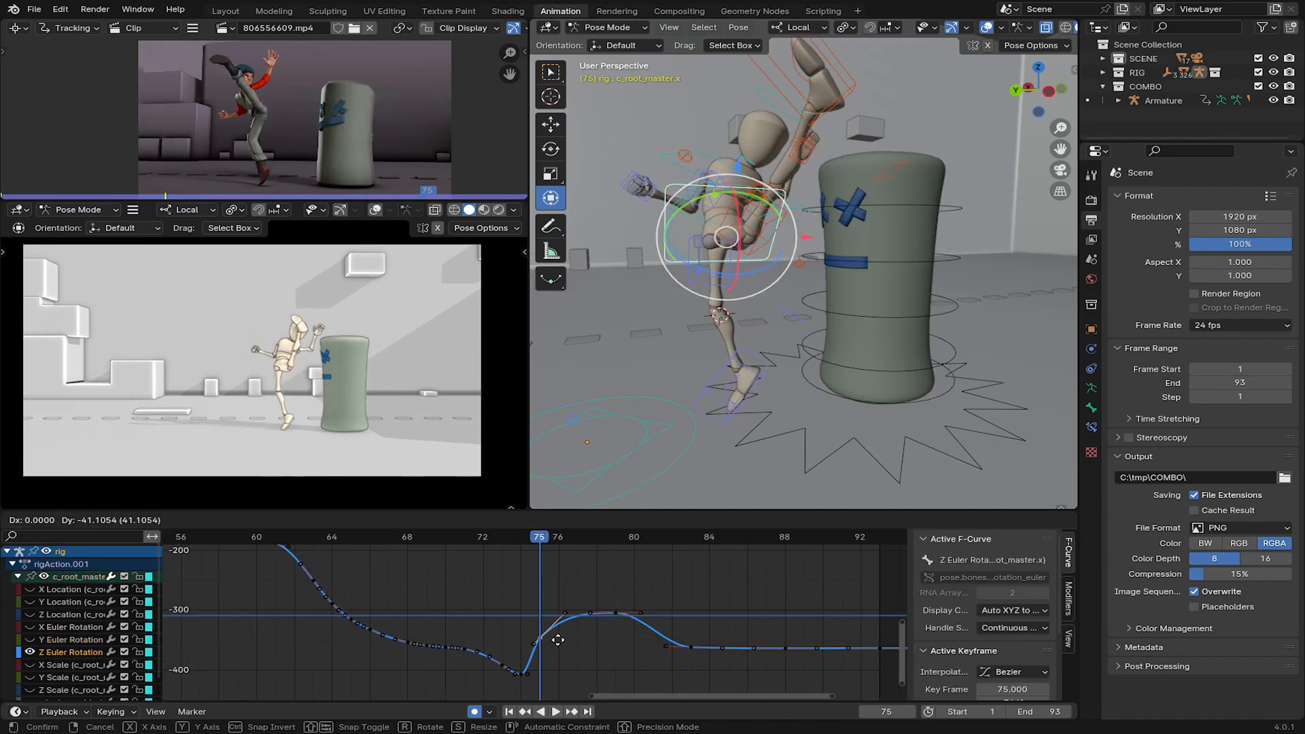
pyautogui.moveTo(555, 633); pyautogui.dragTo(554, 633, button='right')
# Raise the Z Euler Rotation key at frame 74 and adjust the peak and the keys near frames 75 and 83 for softer transitions.
pyautogui.click(522, 675)
pyautogui.moveTo(522, 674); pyautogui.dragTo(522, 657, button='right')
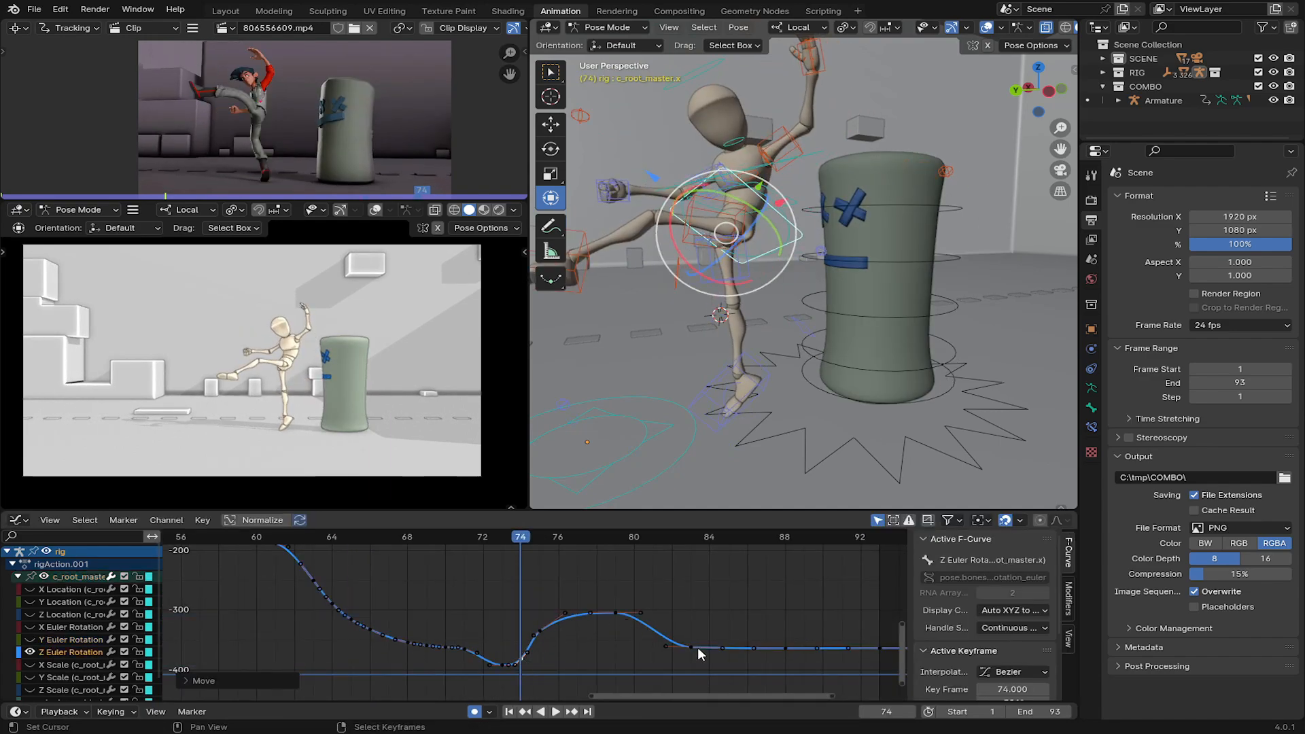
pyautogui.click(691, 647)
pyautogui.moveTo(692, 647)
pyautogui.mouseDown(button='right')
pyautogui.moveTo(684, 629)
pyautogui.moveTo(684, 648)
pyautogui.mouseUp(button='right')
pyautogui.click(621, 635)
pyautogui.moveTo(615, 617); pyautogui.dragTo(619, 629, button='right')
pyautogui.click(548, 631)
pyautogui.moveTo(548, 631); pyautogui.dragTo(552, 641, button='right')
# Apply Gaussian Smooth to the Z Euler Rotation keys between about frames 67 and 83.
pyautogui.scroll(-4, 504, 664)
pyautogui.press('b')
pyautogui.moveTo(424, 590); pyautogui.dragTo(656, 660)
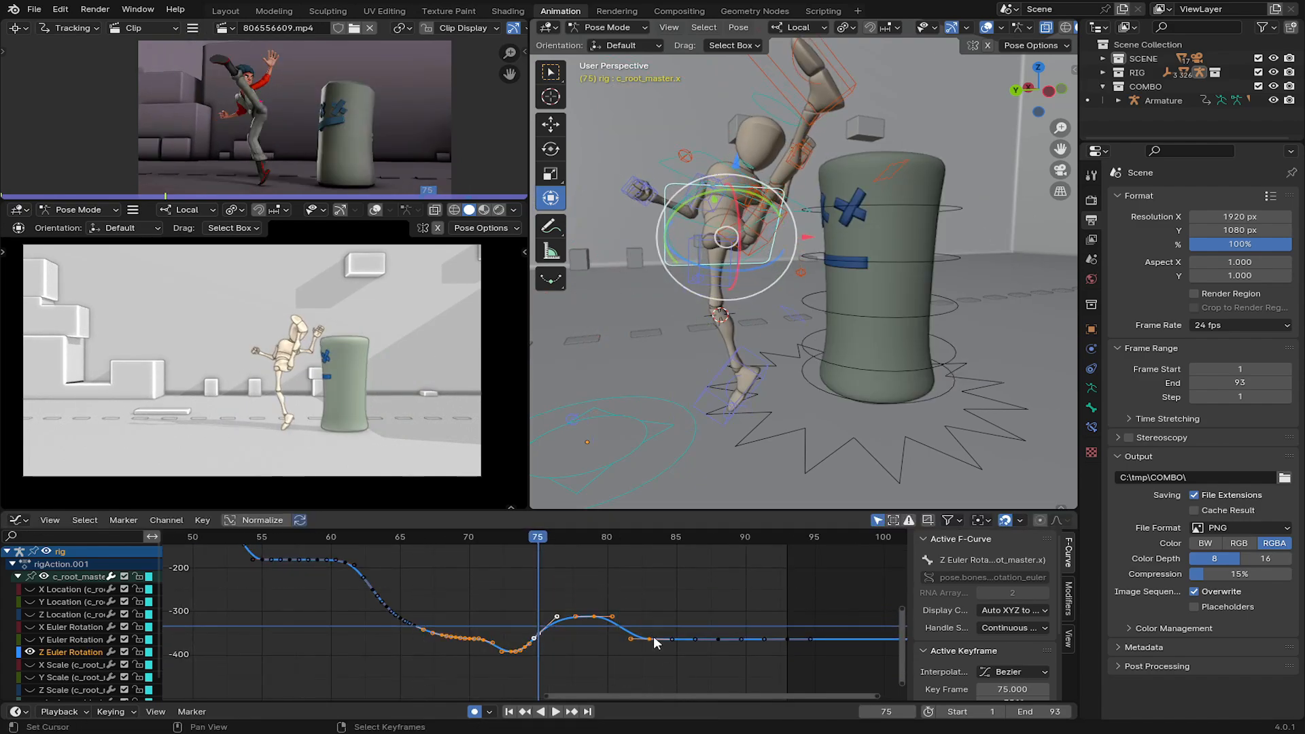
pyautogui.hotkey('alt', 'o')
pyautogui.click(661, 624)
# Play and scrub the combo to examine how the root's Z rotation moves through the kicks.
pyautogui.click(471, 654)
pyautogui.press('space')
pyautogui.click(429, 635)
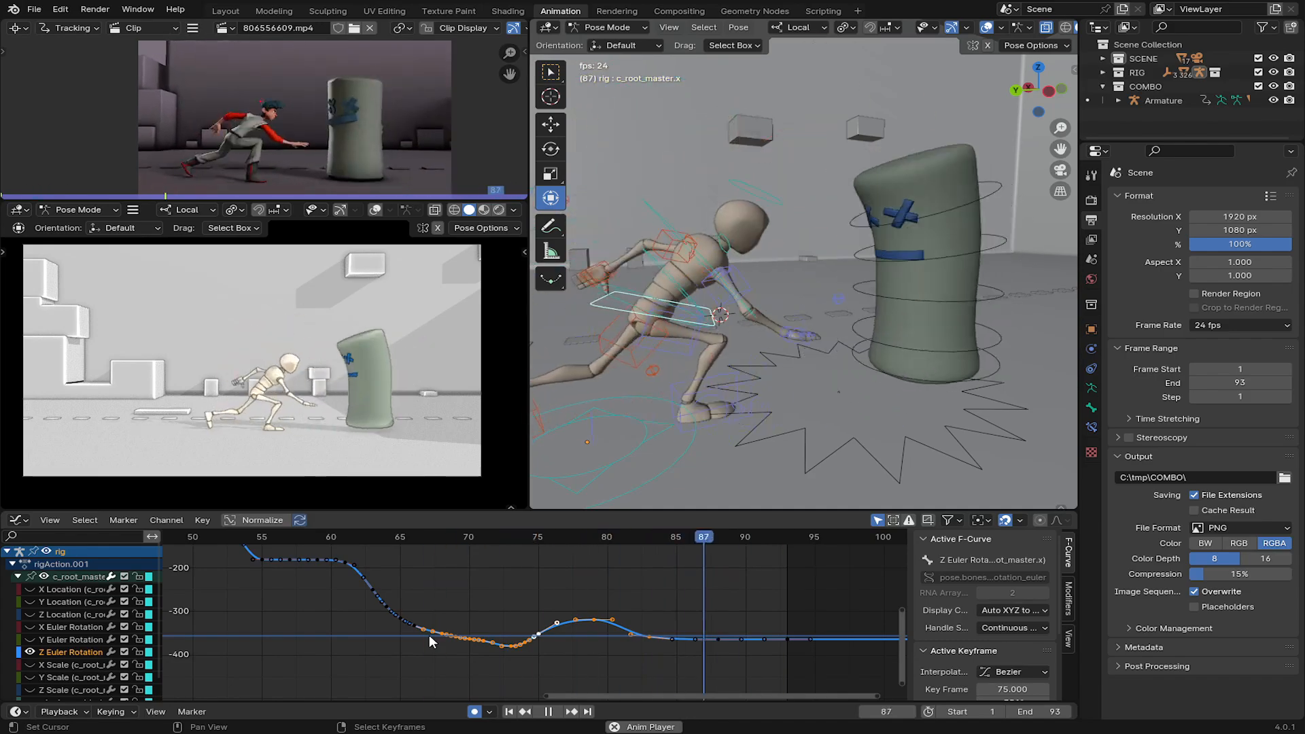
pyautogui.click(342, 612)
pyautogui.scroll(-4, 326, 605)
pyautogui.click(322, 604)
pyautogui.press('space')
pyautogui.moveTo(321, 603); pyautogui.dragTo(510, 653, button='middle')
pyautogui.click(402, 612)
pyautogui.press('space')
pyautogui.press('space')
# Adjust the Z Euler Rotation key at frame 55 to soften the end of the descent.
pyautogui.click(546, 656)
pyautogui.moveTo(543, 654); pyautogui.dragTo(543, 653, button='right')
pyautogui.click(542, 656)
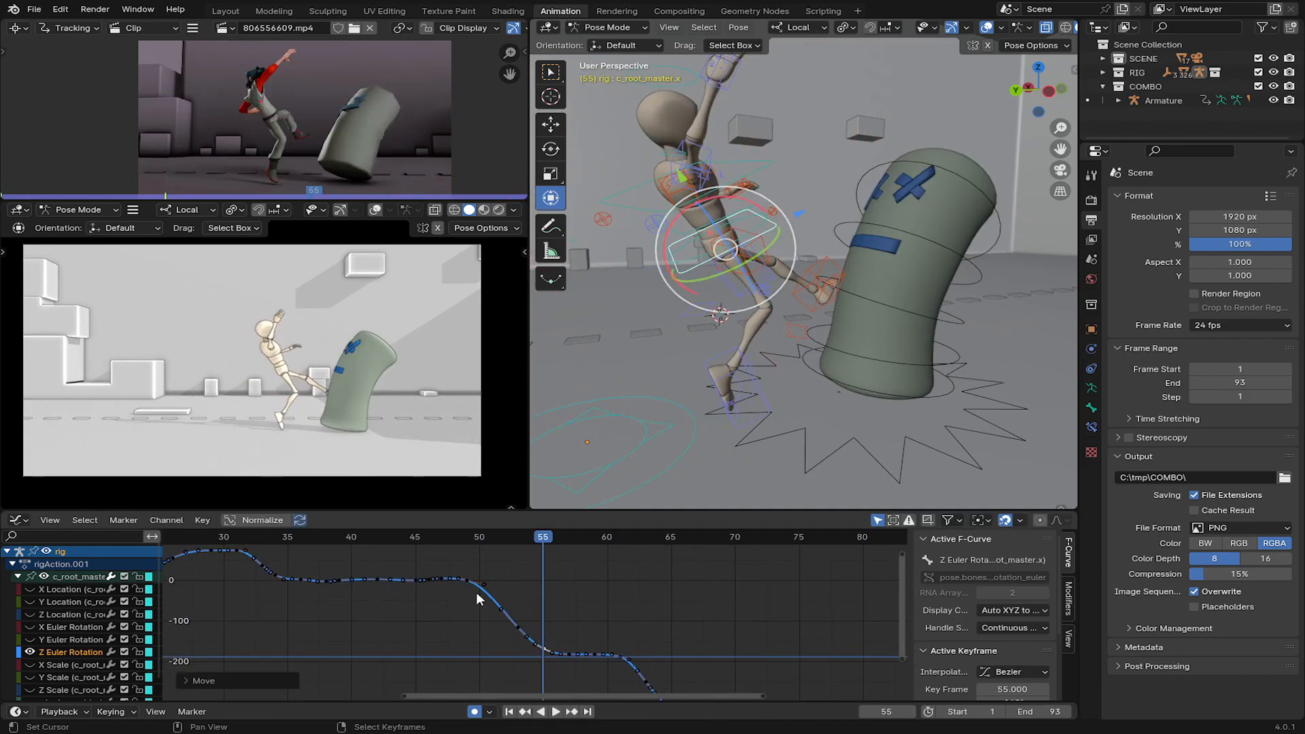
# Try Gaussian Smooth on the Z Euler Rotation keys between about frames 45 and 63.
pyautogui.press('b')
pyautogui.moveTo(409, 556); pyautogui.dragTo(651, 694)
pyautogui.scroll(-1, 630, 610)
pyautogui.hotkey('alt', 'o')
pyautogui.click(605, 632)
pyautogui.scroll(-1, 602, 652)
pyautogui.moveTo(601, 669); pyautogui.dragTo(541, 626, button='middle')
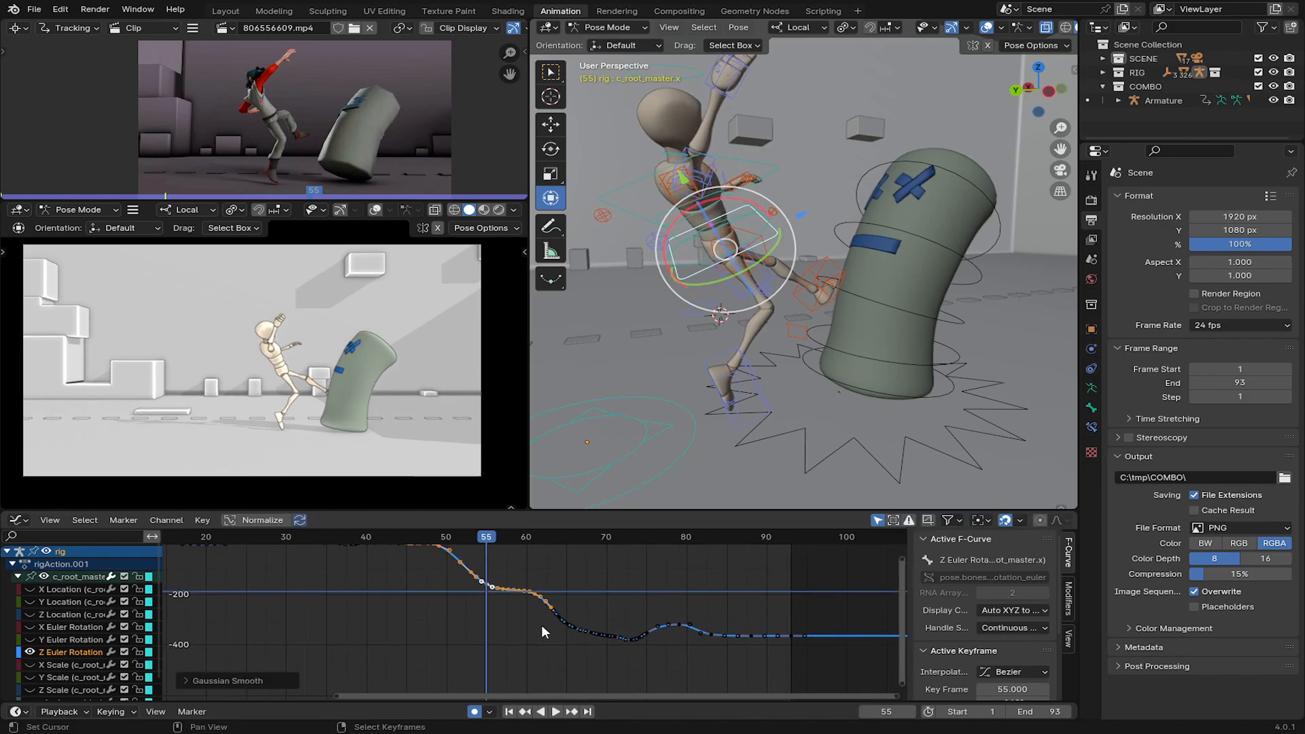
pyautogui.hotkey('ctrl', 'z')
# Play back the combo and switch the visible root curve from Z Euler Rotation to Y Euler Rotation.
pyautogui.moveTo(416, 577); pyautogui.dragTo(467, 646, button='middle')
pyautogui.press('space')
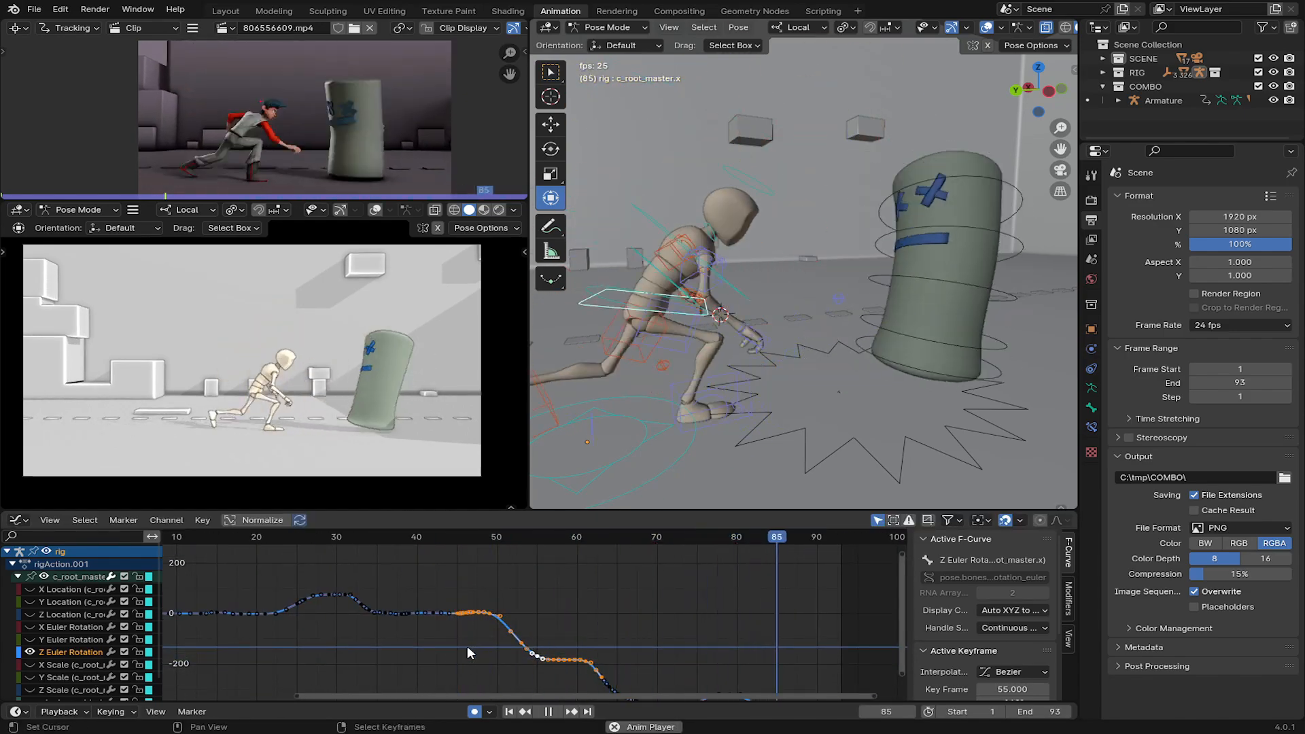
pyautogui.press('space')
pyautogui.click(30, 652)
pyautogui.click(29, 640)
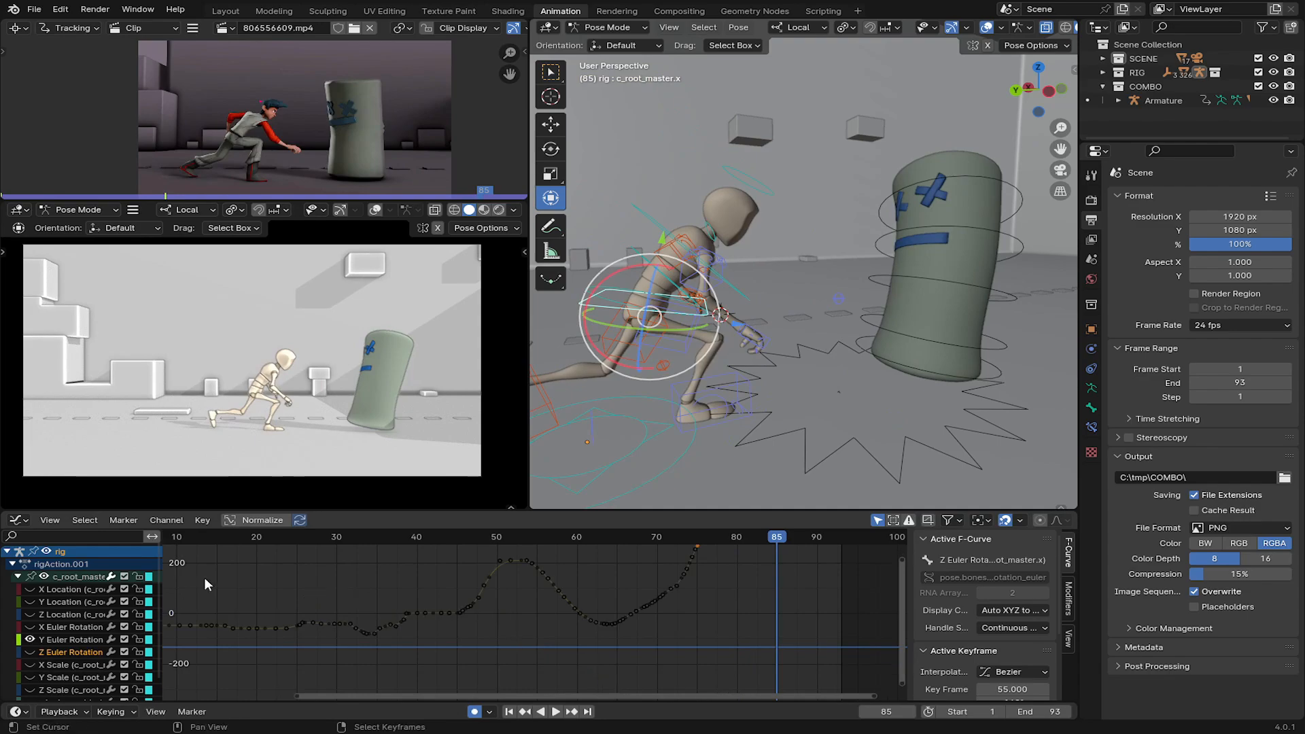
# Lower the Y Euler Rotation key at frame 39 to ease the curve onto its plateau.
pyautogui.click(408, 617)
pyautogui.rightClick(407, 614)
pyautogui.scroll(3, 407, 615)
pyautogui.press('g')
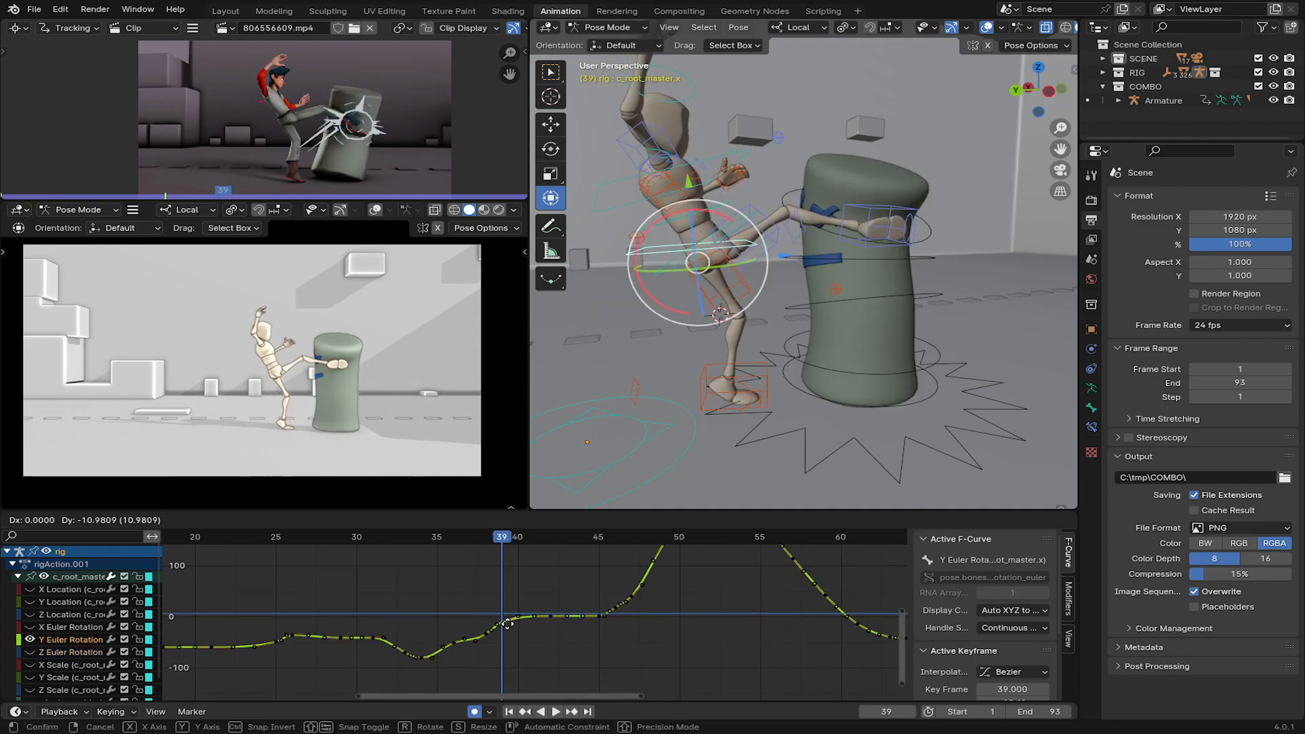
pyautogui.moveTo(507, 624); pyautogui.dragTo(507, 625, button='right')
# Adjust the Y Euler Rotation keys around frames 34 to 36 and rotate the frame 34 key's handles to smooth the dip.
pyautogui.moveTo(440, 644); pyautogui.dragTo(455, 643)
pyautogui.moveTo(455, 643); pyautogui.dragTo(424, 655, button='right')
pyautogui.click(422, 654)
pyautogui.press('r')
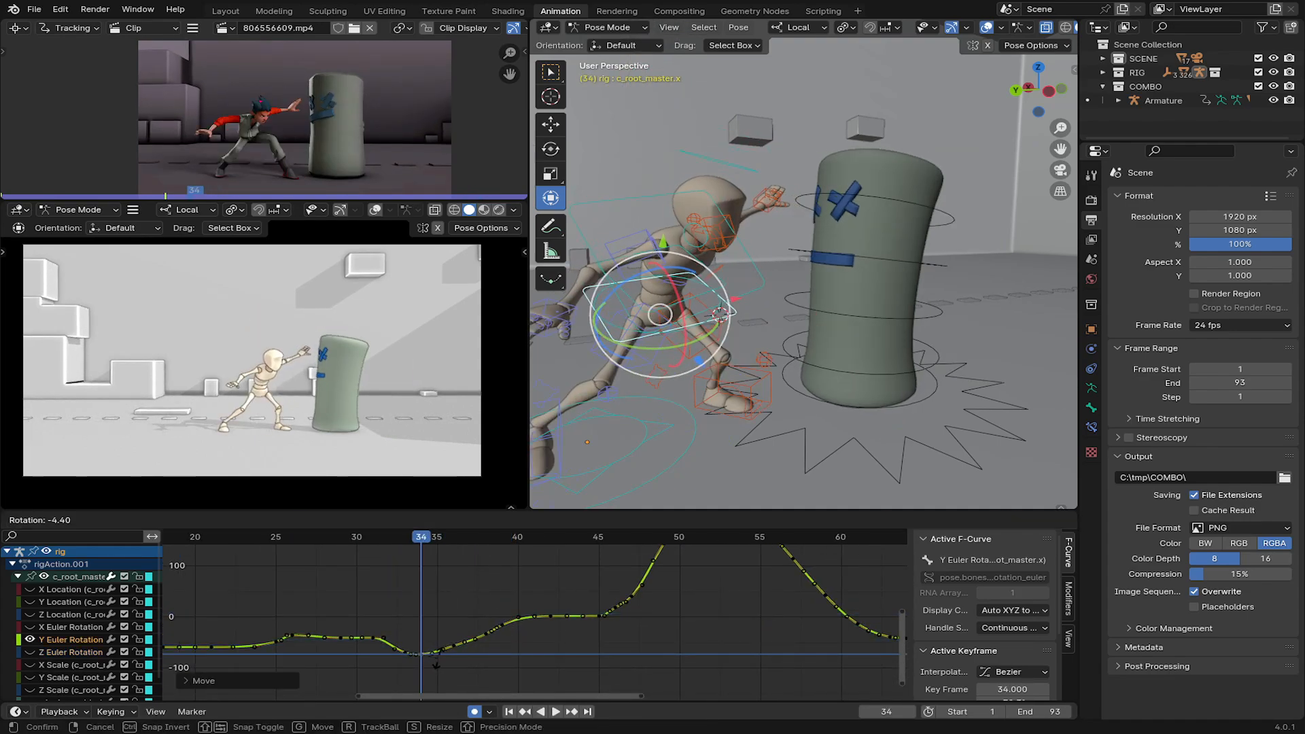
pyautogui.click(436, 666)
# Reshape the Y Euler Rotation keys between about frames 25 and 31 into one gentle arc.
pyautogui.moveTo(393, 650); pyautogui.dragTo(573, 644, button='middle')
pyautogui.click(422, 639)
pyautogui.rightClick(423, 638)
pyautogui.press('g')
pyautogui.click(465, 647)
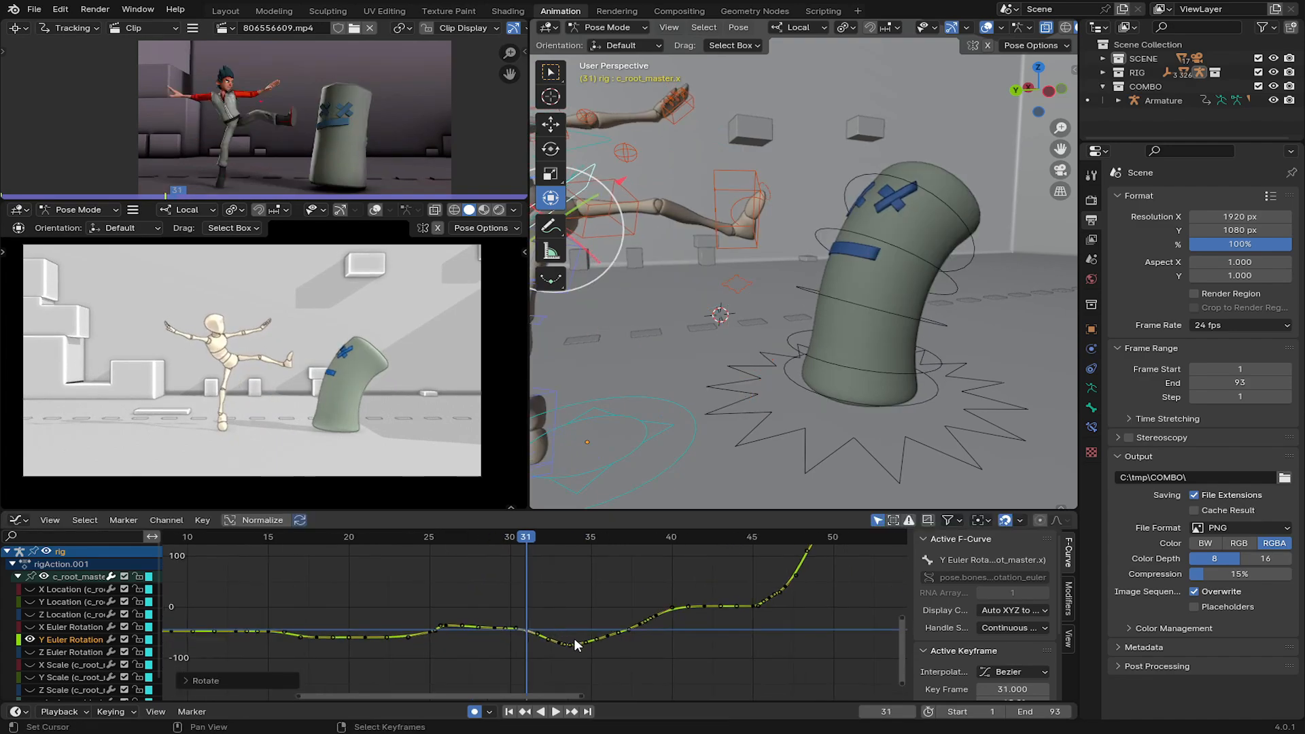
pyautogui.scroll(5, 461, 636)
pyautogui.moveTo(445, 622); pyautogui.dragTo(463, 639, button='right')
pyautogui.scroll(-2, 642, 648)
pyautogui.scroll(2, 641, 649)
# Refine the Y Euler Rotation keys at frames 33 and 34 to round the dip, and scrub on to frame 41.
pyautogui.click(637, 649)
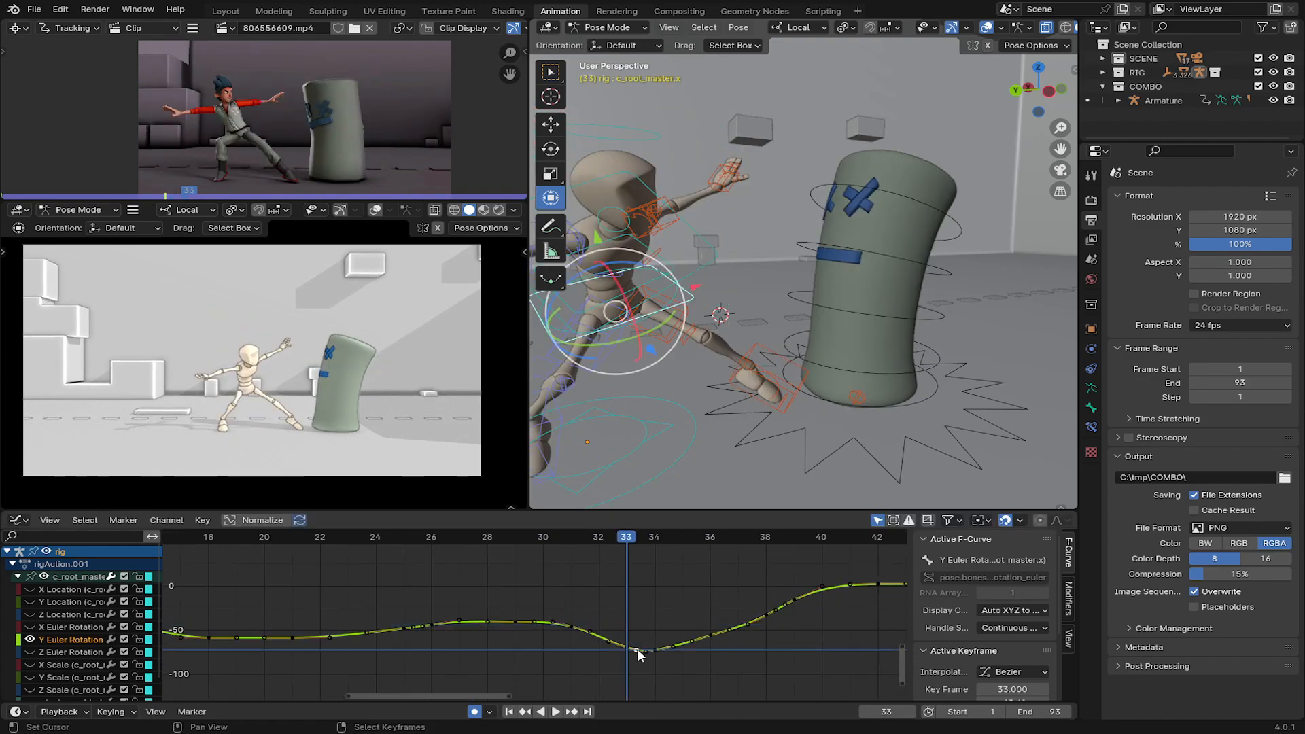
pyautogui.rightClick(623, 654)
pyautogui.moveTo(637, 648); pyautogui.dragTo(655, 646, button='right')
pyautogui.click(654, 650)
pyautogui.scroll(-10, 654, 646)
pyautogui.moveTo(651, 648); pyautogui.dragTo(530, 683, button='middle')
pyautogui.moveTo(530, 682); pyautogui.dragTo(604, 657)
# Show only the root control's X Location curve, select its keys, and enable Normalize for the graph.
pyautogui.click(30, 590)
pyautogui.press('a')
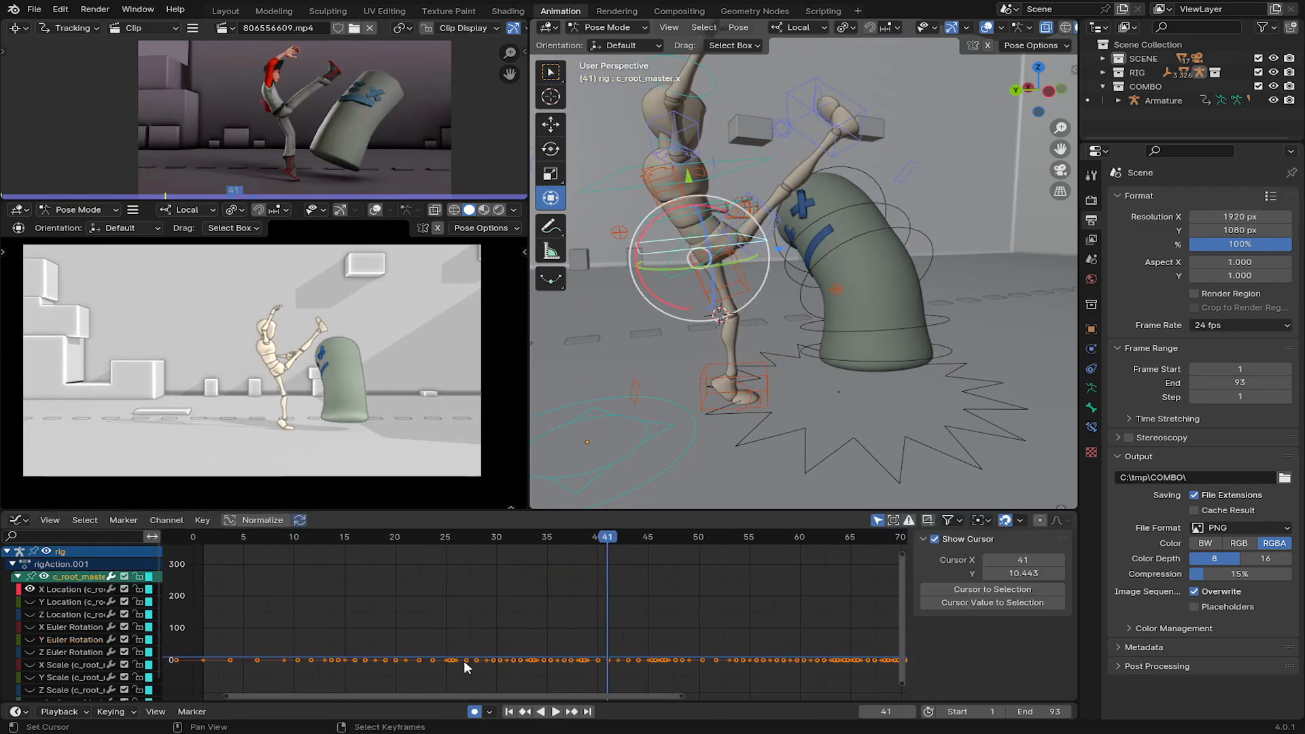
pyautogui.rightClick(466, 660)
pyautogui.click(262, 521)
# Adjust the X Location keys leading up to frame 34 to smooth the small rise.
pyautogui.click(544, 649)
pyautogui.scroll(7, 537, 648)
pyautogui.click(541, 649)
pyautogui.moveTo(541, 647); pyautogui.dragTo(542, 657, button='right')
pyautogui.moveTo(541, 658); pyautogui.dragTo(577, 653, button='right')
pyautogui.scroll(-6, 656, 600)
pyautogui.click(276, 522)
pyautogui.click(508, 673)
pyautogui.click(574, 644)
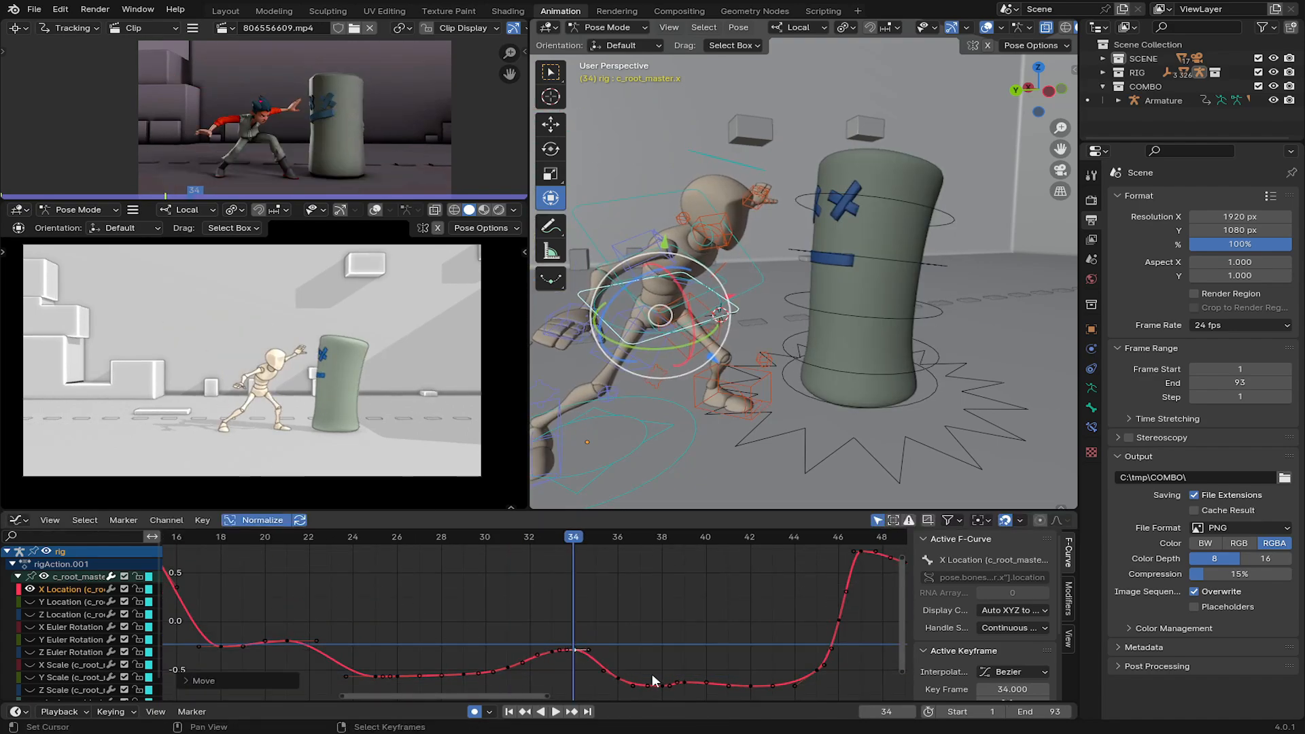
# Move the X Location key near frame 39 and rotate the handles of the keys at frames 21 and 18 to smooth the descent.
pyautogui.moveTo(679, 678); pyautogui.dragTo(643, 623, button='middle')
pyautogui.click(648, 623)
pyautogui.moveTo(648, 624); pyautogui.dragTo(597, 627, button='right')
pyautogui.scroll(-5, 693, 624)
pyautogui.moveTo(537, 615); pyautogui.dragTo(608, 631, button='middle')
pyautogui.click(398, 612)
pyautogui.moveTo(398, 612); pyautogui.dragTo(401, 632, button='right')
pyautogui.press('r')
pyautogui.click(442, 642)
pyautogui.rightClick(357, 617)
pyautogui.click(354, 620)
pyautogui.press('r')
pyautogui.click(392, 618)
pyautogui.moveTo(392, 618); pyautogui.dragTo(441, 662, button='middle')
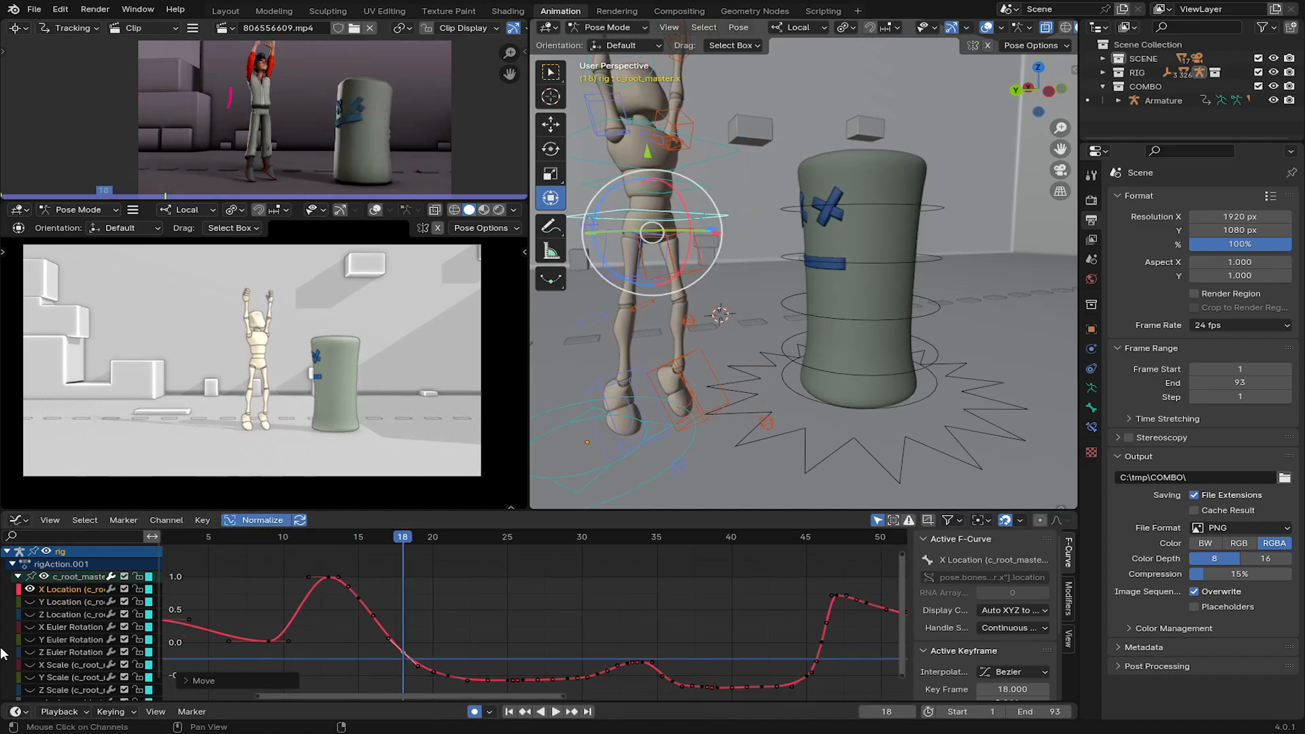
# Display the root control's Y Location curve in place of X Location.
pyautogui.click(31, 601)
pyautogui.click(30, 590)
pyautogui.click(57, 603)
# Raise the Y Location keys around frames 25 and 26 and lower the frame 29 key to even out the jump's plateau.
pyautogui.click(506, 594)
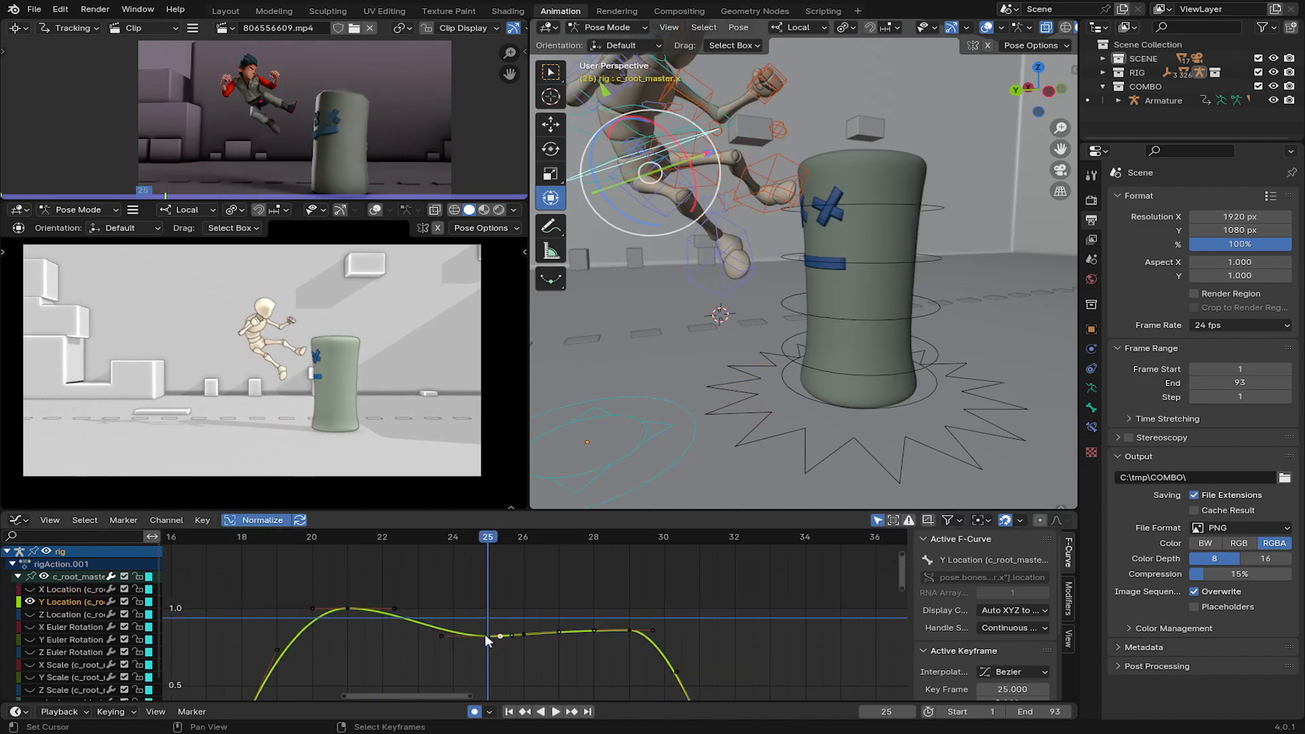
pyautogui.moveTo(485, 637); pyautogui.dragTo(486, 625, button='right')
pyautogui.click(346, 615)
pyautogui.rightClick(344, 617)
pyautogui.click(488, 624)
pyautogui.moveTo(523, 628); pyautogui.dragTo(525, 624, button='right')
pyautogui.click(631, 627)
pyautogui.moveTo(629, 627); pyautogui.dragTo(629, 633, button='right')
# Adjust the Y Location keys at frames 38 and 42 to round the curve coming out of the dip.
pyautogui.scroll(-6, 631, 633)
pyautogui.moveTo(669, 658); pyautogui.dragTo(583, 588, button='middle')
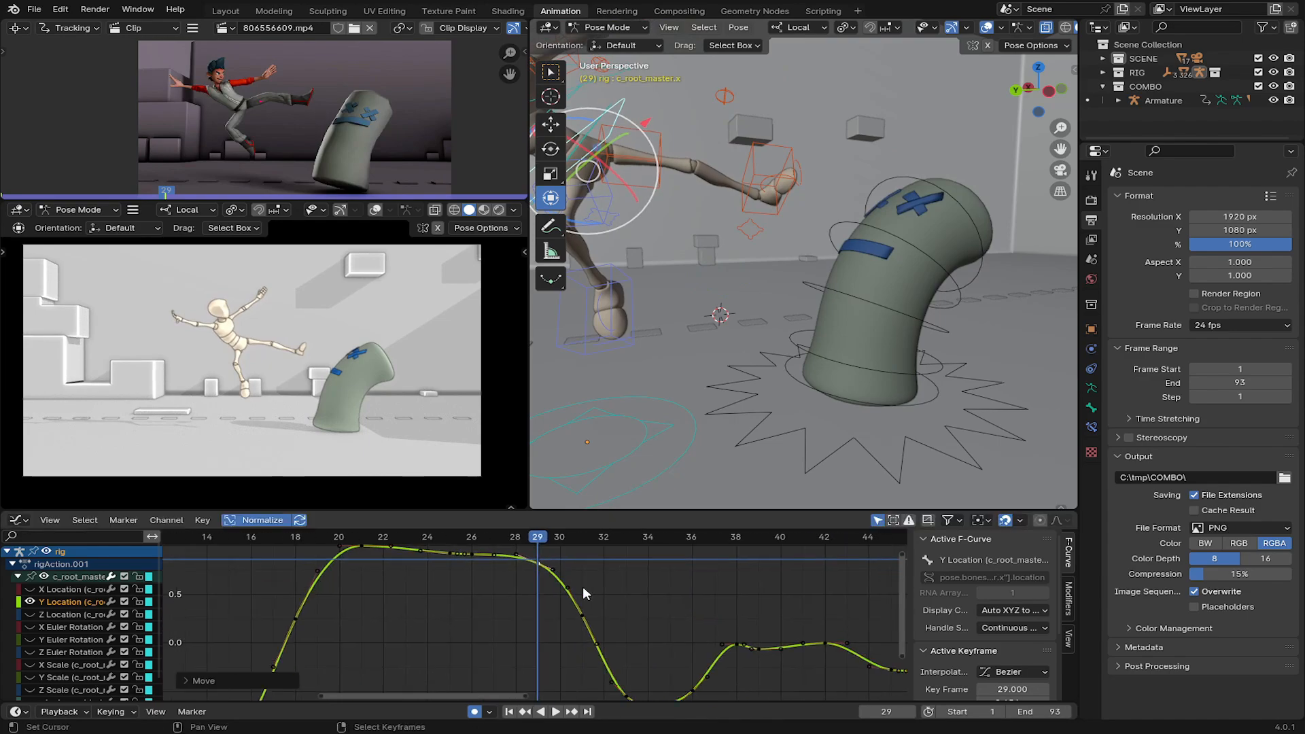
pyautogui.scroll(-7, 582, 593)
pyautogui.click(663, 619)
pyautogui.rightClick(664, 619)
pyautogui.scroll(10, 663, 620)
pyautogui.moveTo(664, 619); pyautogui.dragTo(599, 603, button='middle')
pyautogui.moveTo(603, 605); pyautogui.dragTo(614, 617, button='right')
pyautogui.click(715, 607)
pyautogui.moveTo(715, 602); pyautogui.dragTo(716, 600, button='right')
pyautogui.rightClick(658, 605)
# Raise the Y Location keys at frames 45 and 46 and lower the frame 47 key to form a smooth descent.
pyautogui.moveTo(790, 637); pyautogui.dragTo(717, 621, button='middle')
pyautogui.click(718, 620)
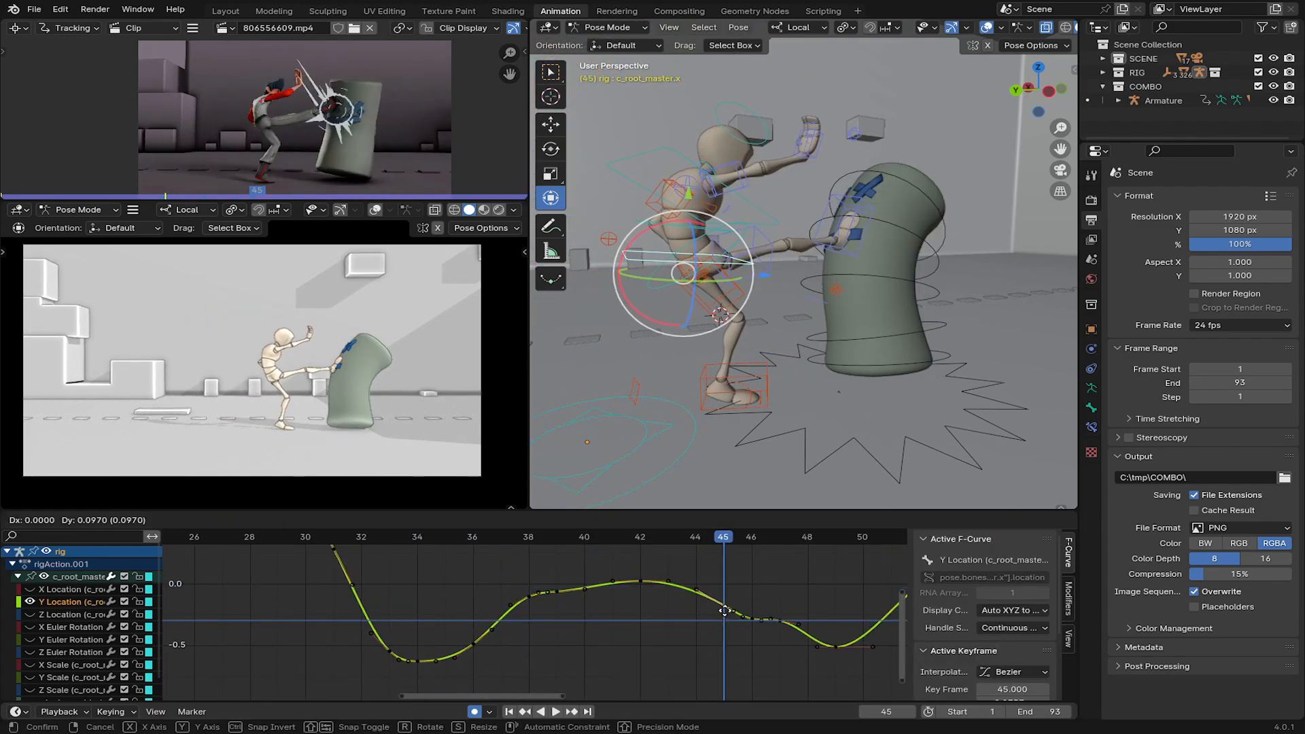
pyautogui.click(750, 618)
pyautogui.moveTo(750, 618); pyautogui.dragTo(751, 610, button='right')
pyautogui.moveTo(772, 623); pyautogui.dragTo(688, 606, button='middle')
pyautogui.click(689, 607)
pyautogui.moveTo(691, 607); pyautogui.dragTo(691, 615, button='right')
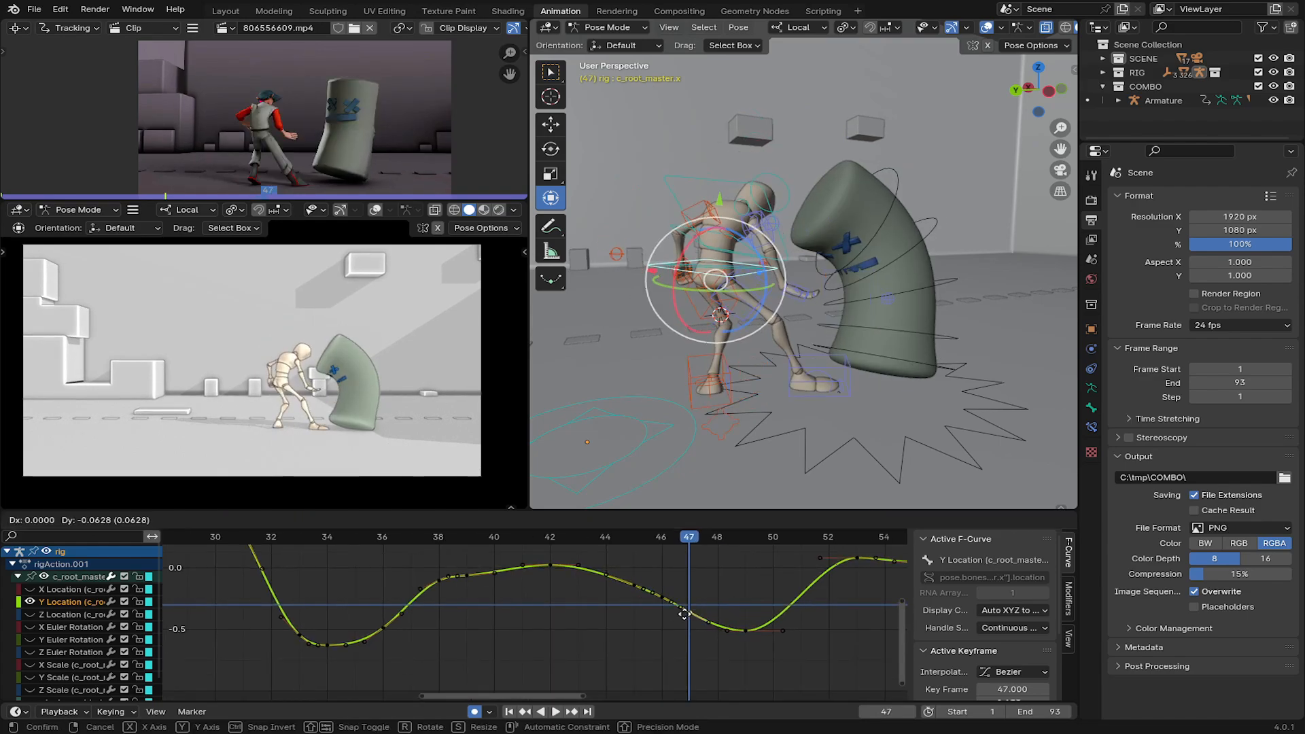
# Raise the Y Location key at frame 49 and lower the keys at frames 53 and 57 to soften the arc.
pyautogui.click(768, 635)
pyautogui.moveTo(760, 628); pyautogui.dragTo(662, 624, button='middle')
pyautogui.click(595, 613)
pyautogui.moveTo(597, 616); pyautogui.dragTo(597, 609, button='right')
pyautogui.moveTo(686, 585); pyautogui.dragTo(643, 582, button='middle')
pyautogui.click(643, 582)
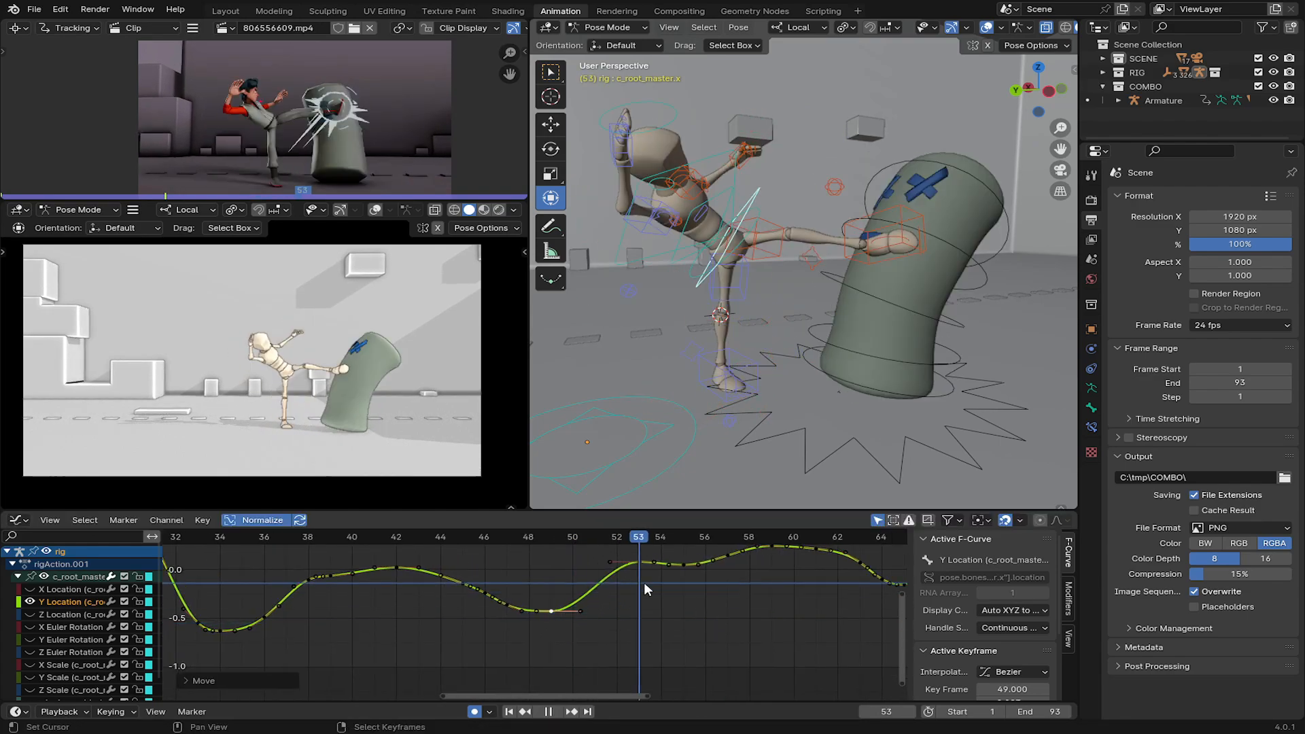
pyautogui.moveTo(643, 582); pyautogui.dragTo(642, 594, button='right')
pyautogui.scroll(-5, 649, 593)
pyautogui.moveTo(657, 593); pyautogui.dragTo(513, 615, button='middle')
pyautogui.click(557, 594)
pyautogui.moveTo(558, 593); pyautogui.dragTo(558, 596, button='right')
# Switch to the Z Location curve and raise its key at frame 35 to smooth the climb.
pyautogui.scroll(-5, 557, 593)
pyautogui.moveTo(342, 608); pyautogui.dragTo(419, 607, button='middle')
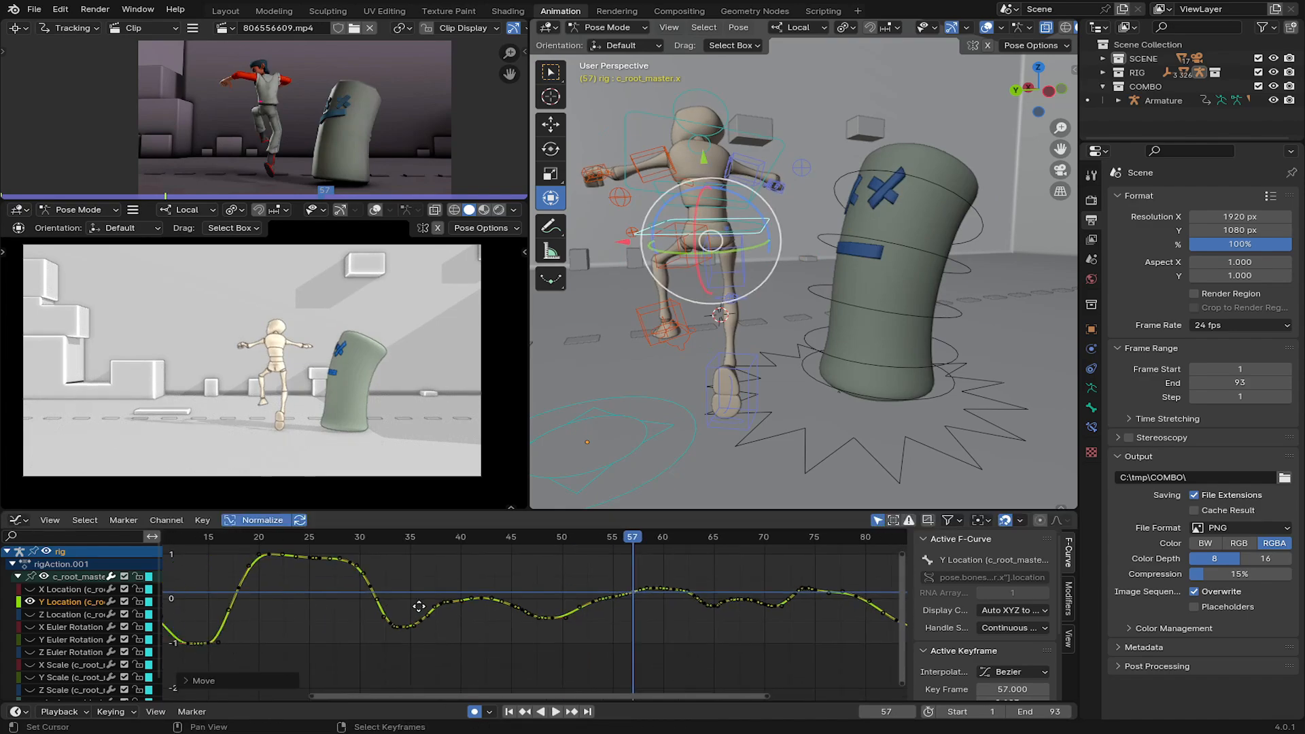
pyautogui.scroll(6, 494, 607)
pyautogui.click(462, 603)
pyautogui.moveTo(462, 602)
pyautogui.mouseDown(button='right')
pyautogui.moveTo(464, 591)
pyautogui.moveTo(437, 609)
pyautogui.mouseUp(button='right')
pyautogui.click(431, 595)
pyautogui.click(415, 626)
pyautogui.moveTo(415, 626); pyautogui.dragTo(416, 616, button='right')
pyautogui.scroll(4, 450, 614)
pyautogui.moveTo(445, 614); pyautogui.dragTo(415, 613, button='middle')
pyautogui.click(413, 614)
pyautogui.moveTo(413, 612); pyautogui.dragTo(435, 576, button='right')
pyautogui.click(393, 609)
pyautogui.click(372, 619)
pyautogui.rightClick(434, 583)
pyautogui.click(435, 581)
# Lower the Z Location key at frame 38 and raise the frame 45 key to level the plateau.
pyautogui.moveTo(434, 575); pyautogui.dragTo(416, 623, button='middle')
pyautogui.click(459, 596)
pyautogui.moveTo(459, 596); pyautogui.dragTo(460, 603, button='right')
pyautogui.click(616, 610)
pyautogui.moveTo(616, 611); pyautogui.dragTo(616, 595, button='right')
# Lower the Z Location keys at frames 47 and 53 and raise the key at frame 57.
pyautogui.moveTo(666, 560); pyautogui.dragTo(579, 581, button='middle')
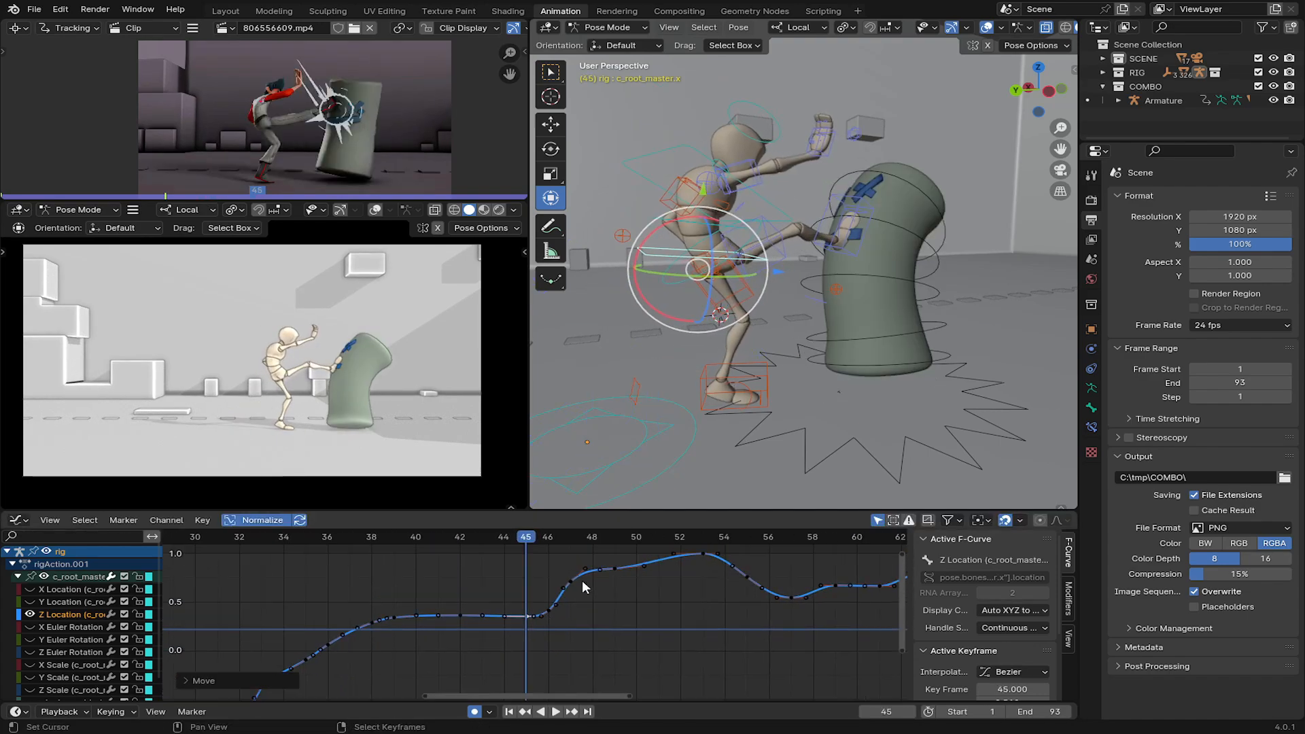
pyautogui.click(573, 580)
pyautogui.moveTo(572, 580); pyautogui.dragTo(573, 589, button='right')
pyautogui.moveTo(703, 554); pyautogui.dragTo(616, 571, button='middle')
pyautogui.click(617, 572)
pyautogui.moveTo(617, 572); pyautogui.dragTo(619, 578, button='right')
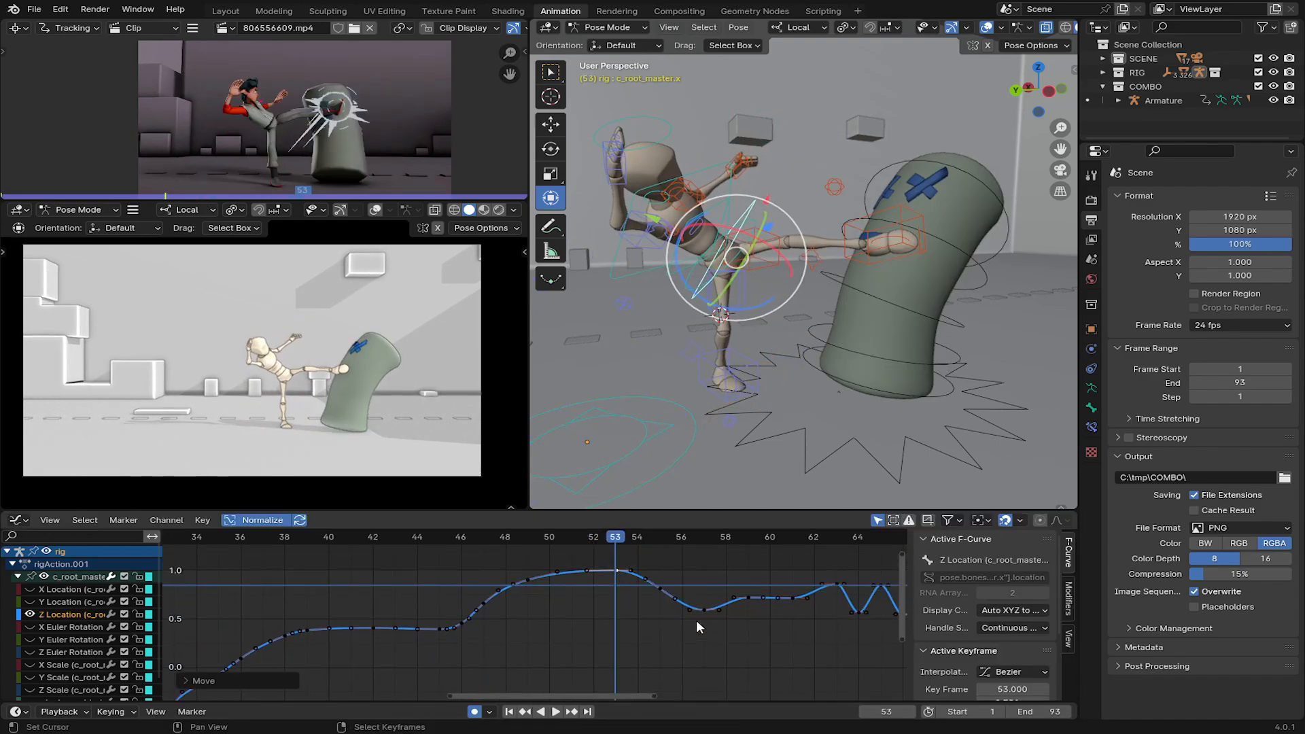
pyautogui.click(704, 612)
pyautogui.moveTo(704, 612); pyautogui.dragTo(705, 602, button='right')
# Adjust the Z Location keys at frames 64 and 66 to reduce the zigzag.
pyautogui.moveTo(728, 582); pyautogui.dragTo(572, 587, button='middle')
pyautogui.click(703, 615)
pyautogui.moveTo(703, 616); pyautogui.dragTo(748, 611, button='right')
pyautogui.click(747, 620)
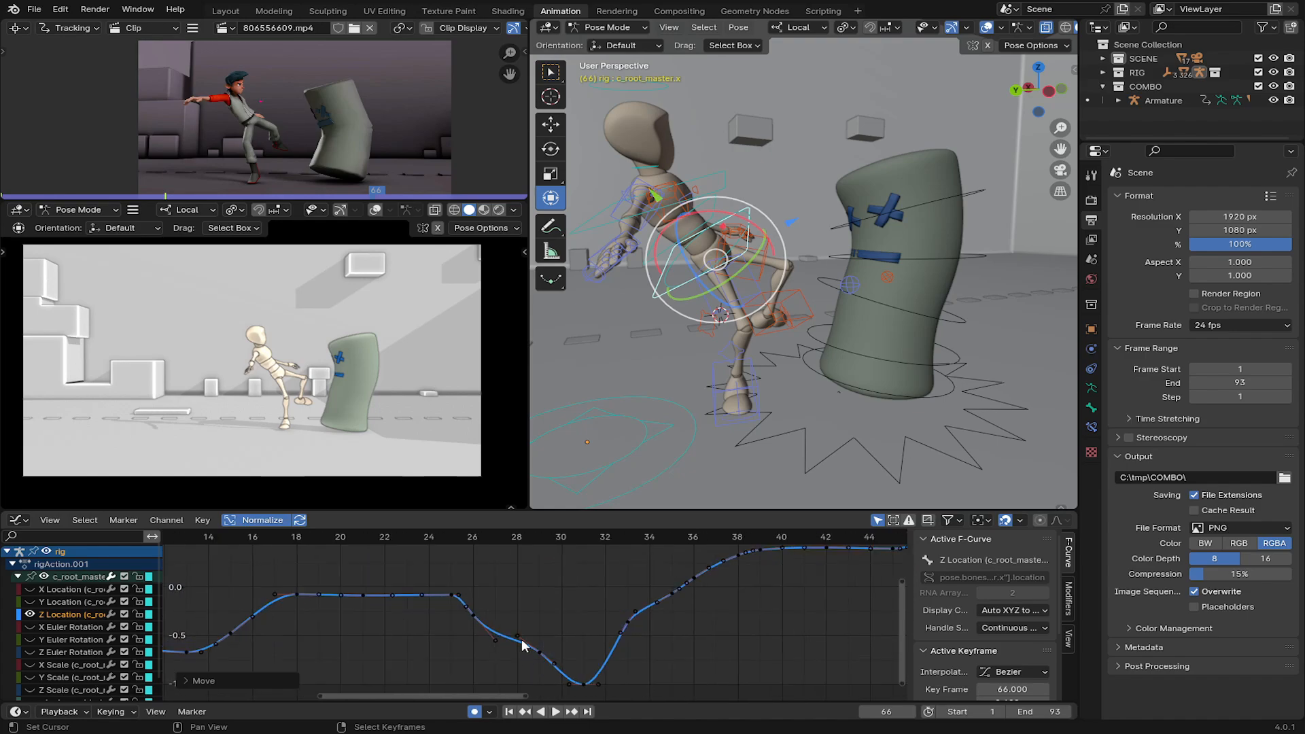
# Adjust the Z Location keys at frames 26 and 29 and rotate the frame 26 key's handles to smooth the drop.
pyautogui.click(539, 653)
pyautogui.moveTo(539, 654); pyautogui.dragTo(539, 654, button='right')
pyautogui.rightClick(474, 616)
pyautogui.press('r')
pyautogui.click(471, 617)
pyautogui.moveTo(472, 620); pyautogui.dragTo(484, 620, button='right')
# Lower the Z Location key at frame 33 and raise the frame 31 key to round the valley.
pyautogui.click(626, 622)
pyautogui.moveTo(626, 623); pyautogui.dragTo(631, 630, button='right')
pyautogui.click(584, 684)
pyautogui.rightClick(584, 684)
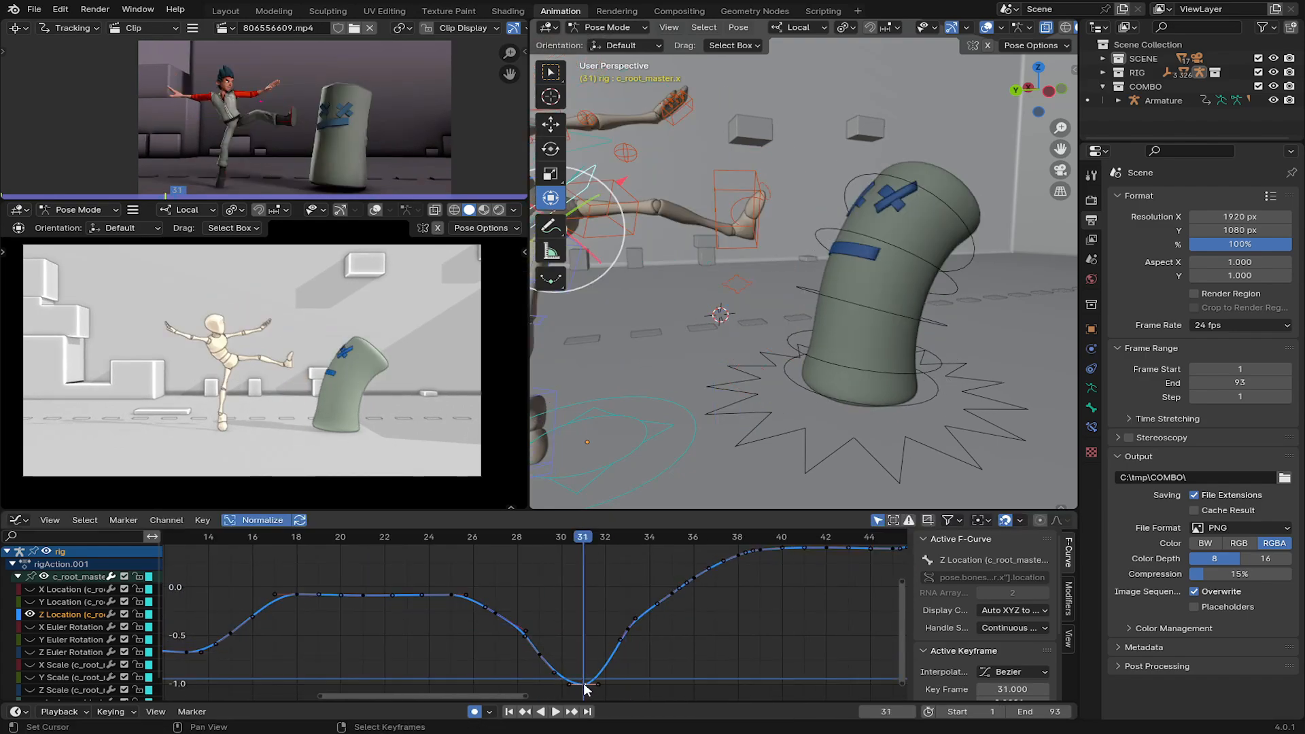
pyautogui.moveTo(584, 684); pyautogui.dragTo(584, 679, button='right')
pyautogui.scroll(-4, 672, 588)
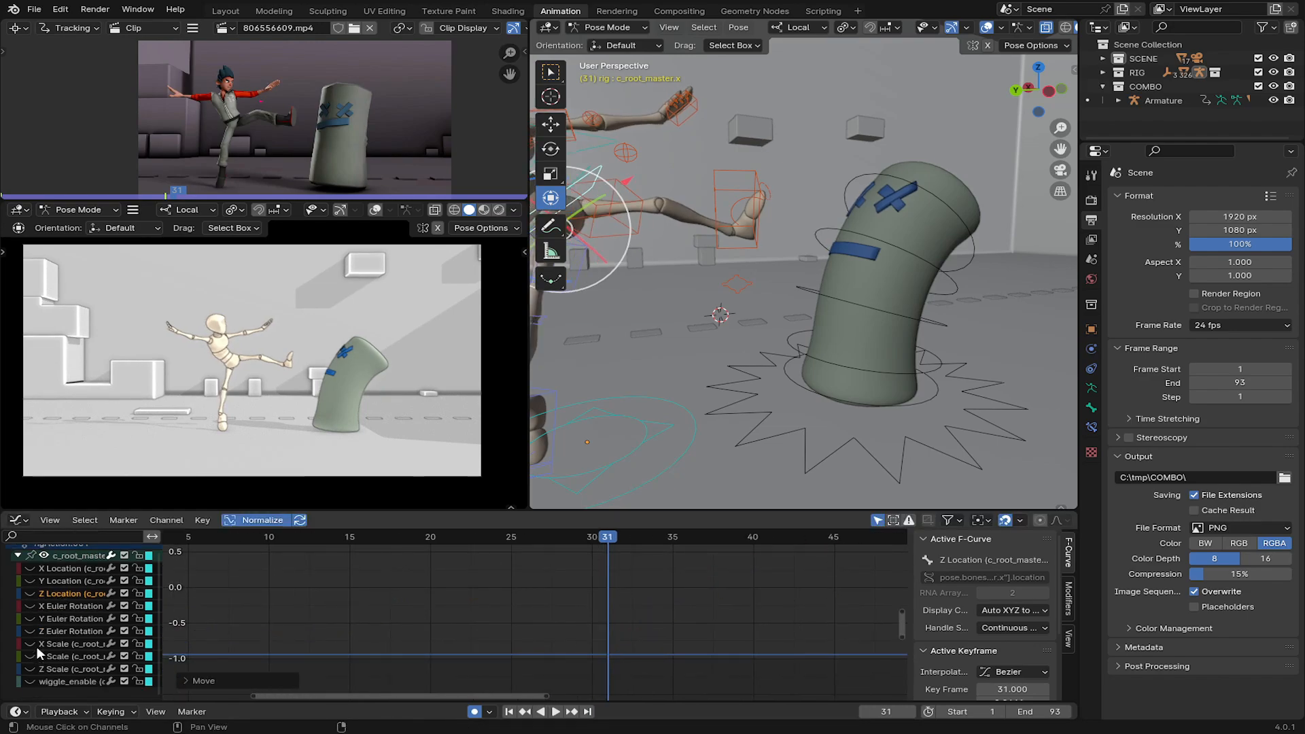
# Hide the Z Location curve, select the left foot IK control, and change the graph area to the Timeline.
pyautogui.click(31, 595)
pyautogui.scroll(-3, 761, 259)
pyautogui.rightClick(777, 231)
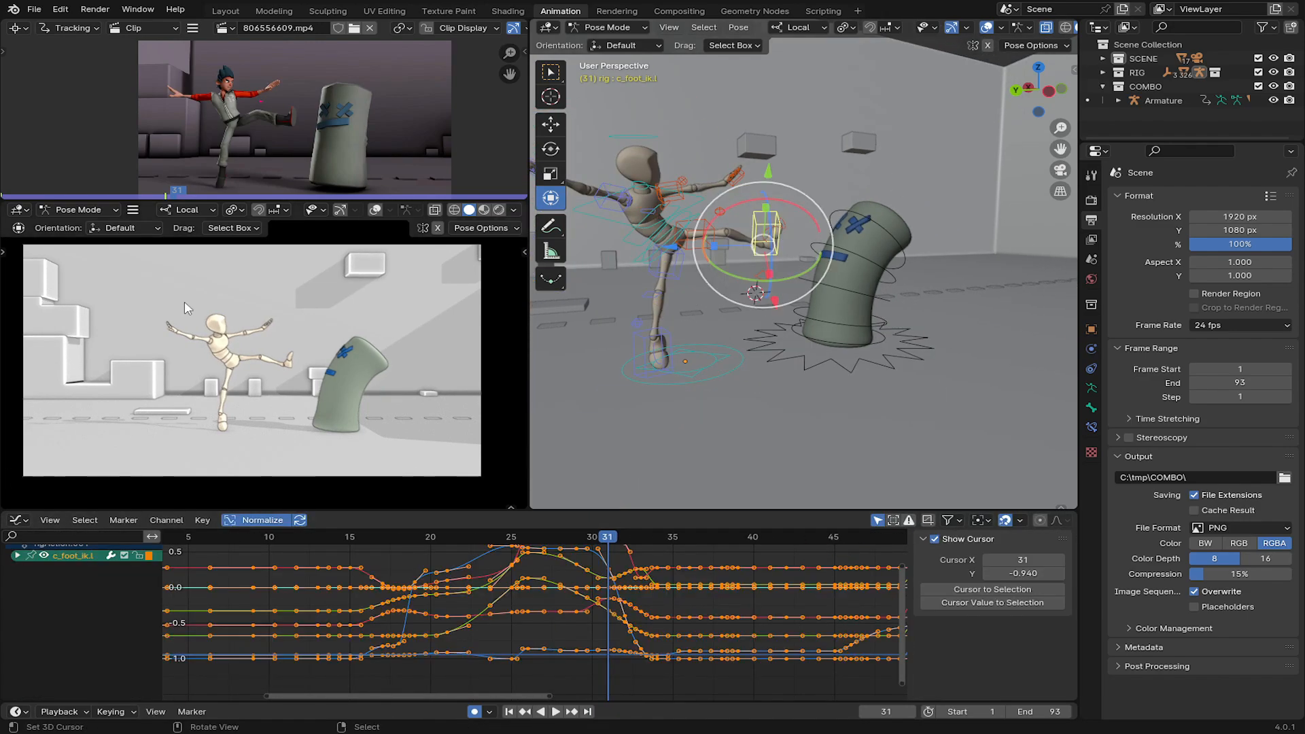
pyautogui.moveTo(817, 238); pyautogui.dragTo(595, 292, button='middle')
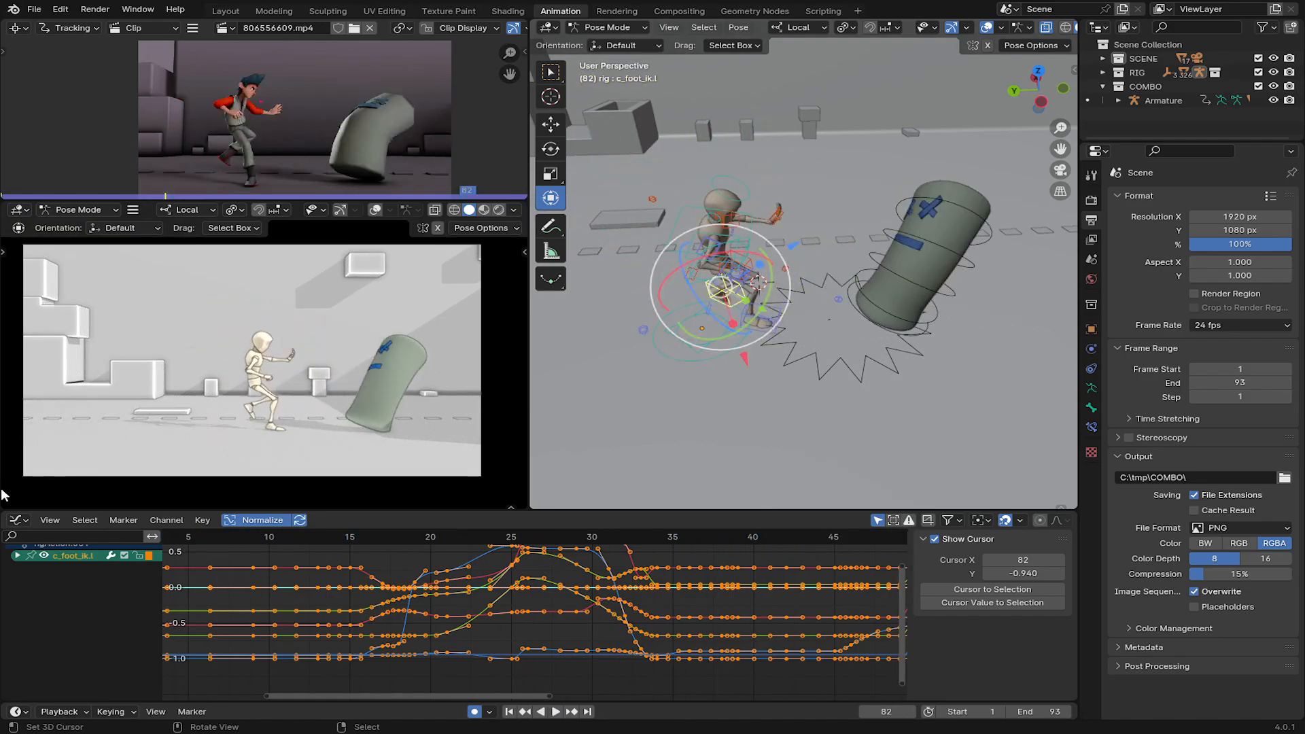
pyautogui.click(17, 520)
pyautogui.click(250, 632)
pyautogui.press('Escape')
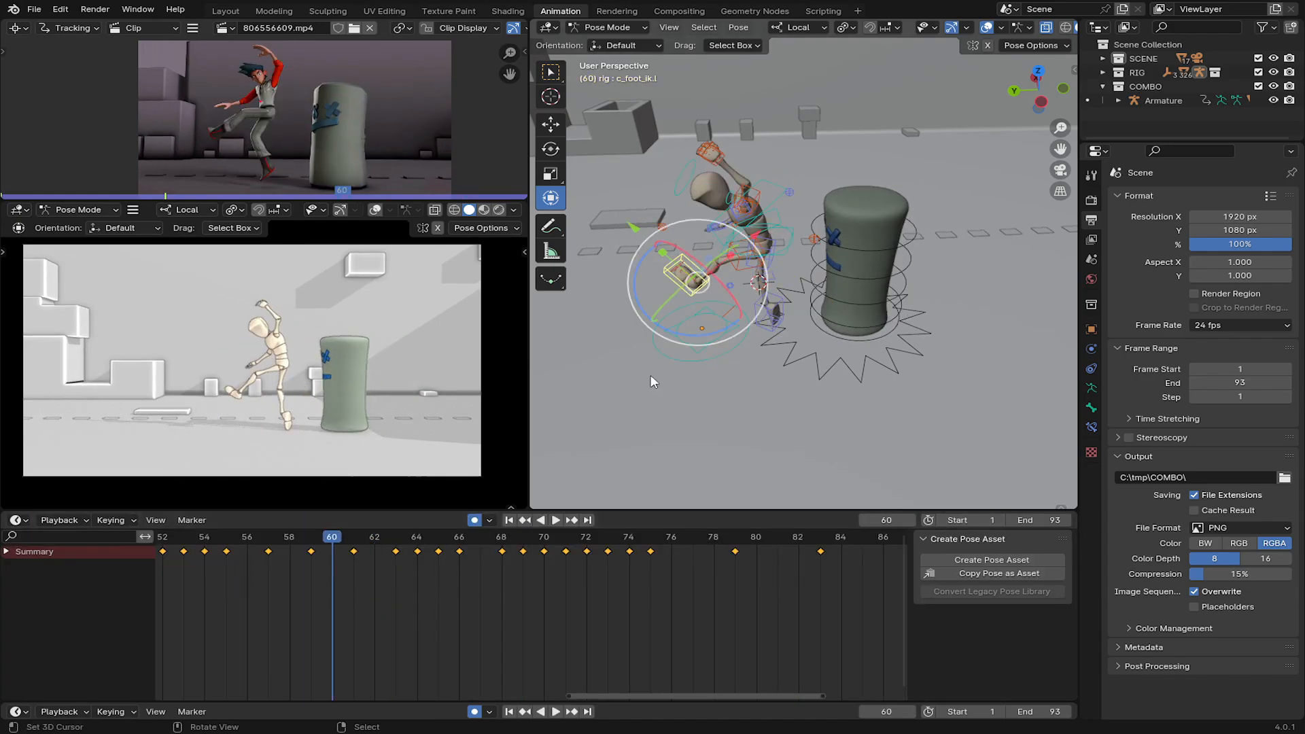
# Calculate bone paths with Around Frame display, Scene Frame Range and Heads, and play and scrub to frame 76 to review the foot's arc.
pyautogui.press('F3')
pyautogui.write('c')
pyautogui.press('Return')
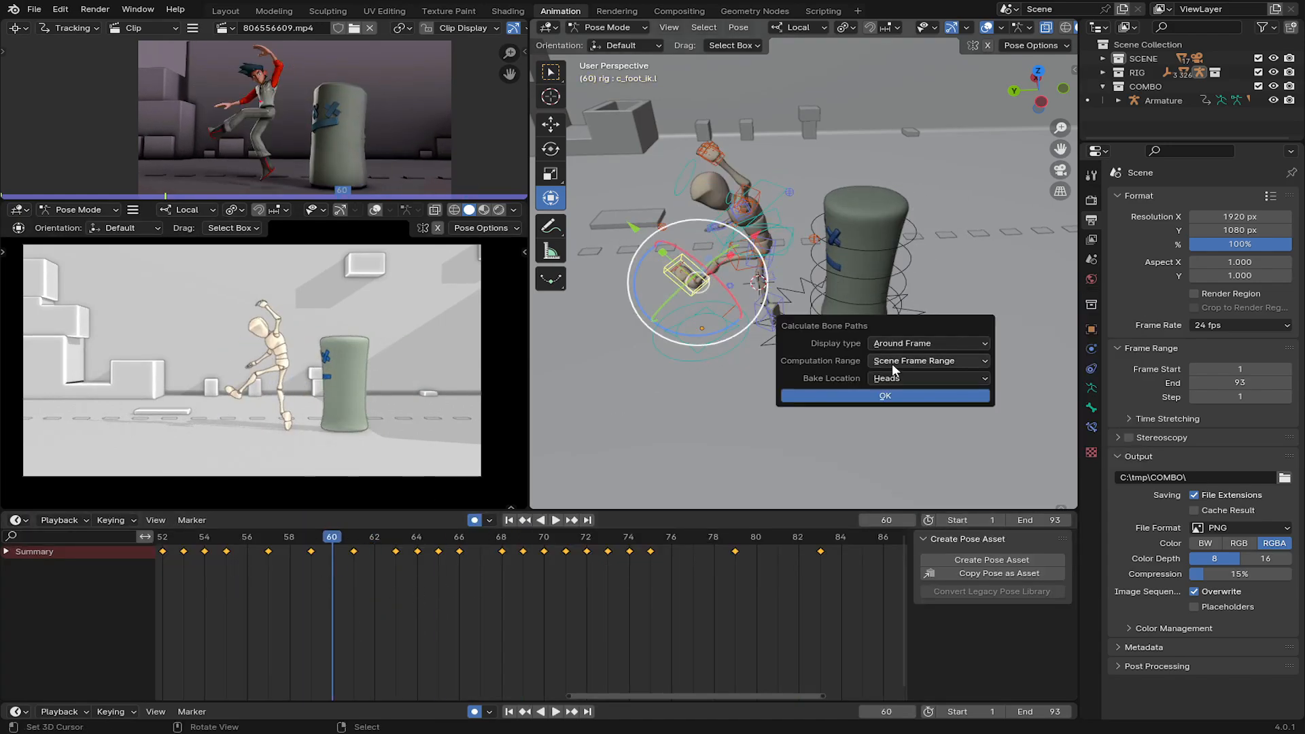
pyautogui.click(843, 394)
pyautogui.scroll(3, 843, 389)
pyautogui.press('space')
pyautogui.moveTo(410, 581); pyautogui.dragTo(676, 550)
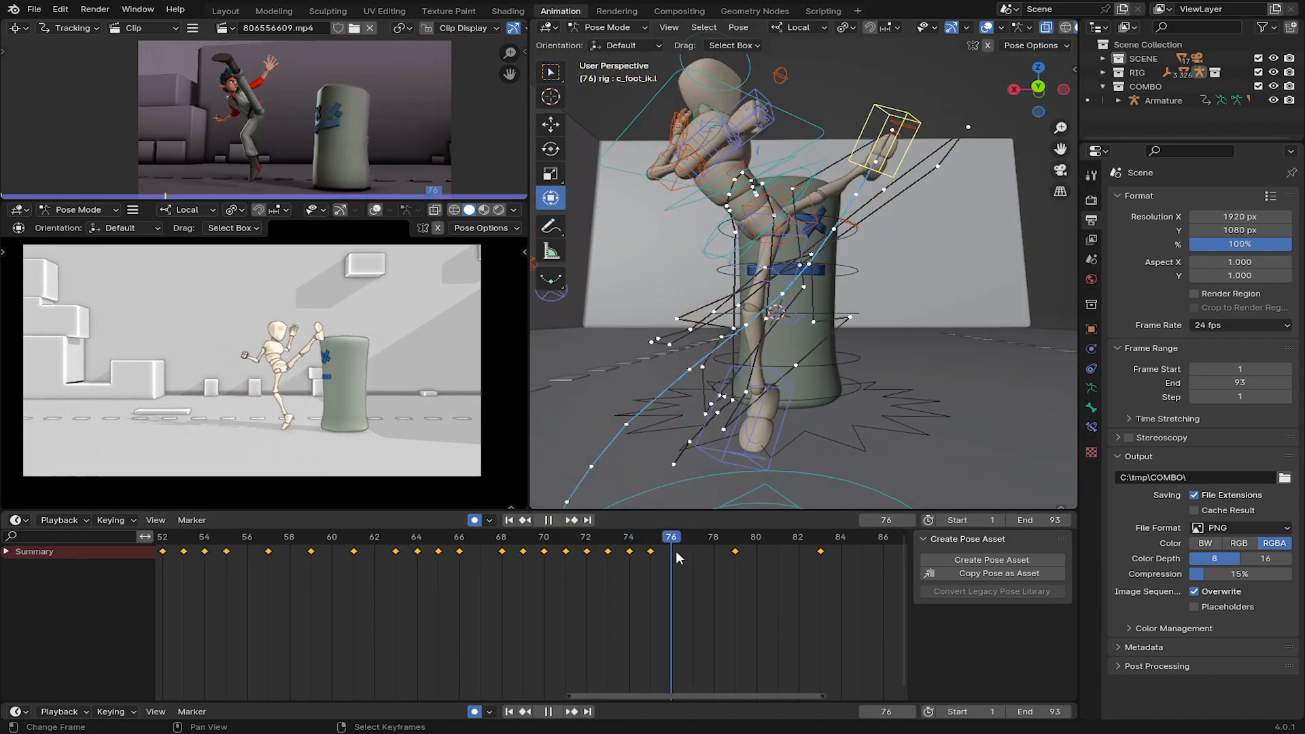
pyautogui.press('space')
# Adjust the kick pose around frame 75 against the motion paths, and scrub back and play to check the movement.
pyautogui.moveTo(815, 271); pyautogui.dragTo(670, 207, button='middle')
pyautogui.scroll(2, 734, 251)
pyautogui.click(670, 207)
pyautogui.moveTo(662, 159); pyautogui.dragTo(622, 204)
pyautogui.rightClick(622, 204)
pyautogui.click(651, 566)
pyautogui.moveTo(662, 157); pyautogui.dragTo(568, 197)
pyautogui.moveTo(663, 559); pyautogui.dragTo(467, 557)
pyautogui.press('space')
# Open the rig's Motion Paths settings and clear all the bone paths.
pyautogui.click(1091, 408)
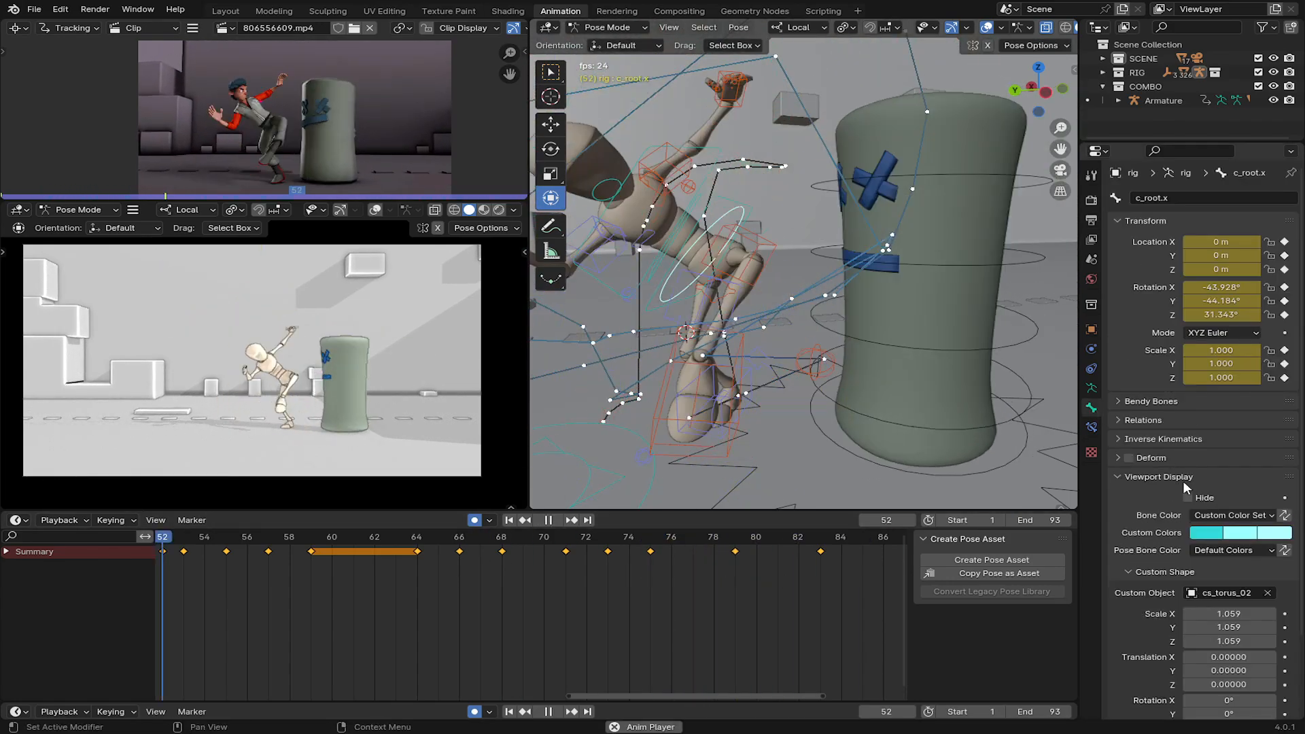
pyautogui.click(1091, 388)
pyautogui.click(1123, 397)
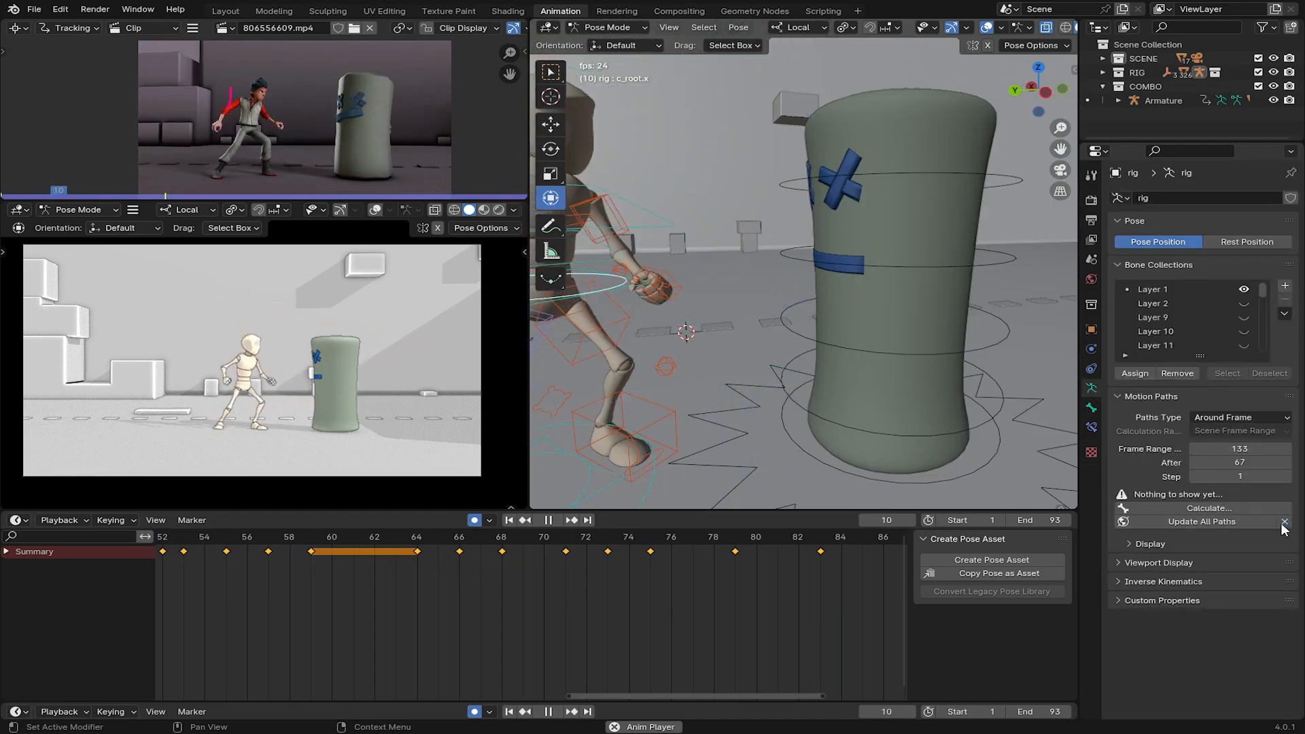
# Save the file, leave posing on the character rig, and switch to posing the punching bag's armature.
pyautogui.press('space')
pyautogui.click(601, 31)
pyautogui.click(603, 45)
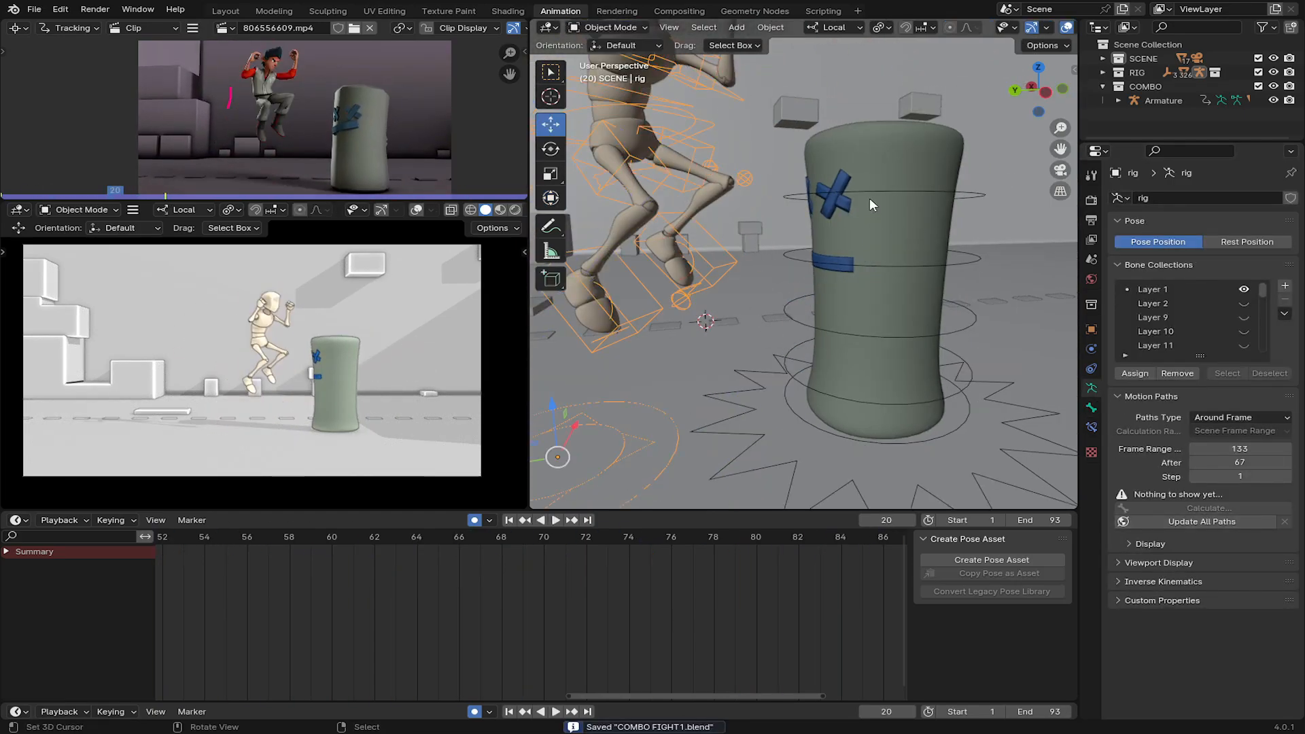
pyautogui.rightClick(870, 198)
pyautogui.click(617, 29)
pyautogui.click(617, 75)
# Play the animation and scrub to frame 51 to examine the punching bag's movement against the reference.
pyautogui.press('space')
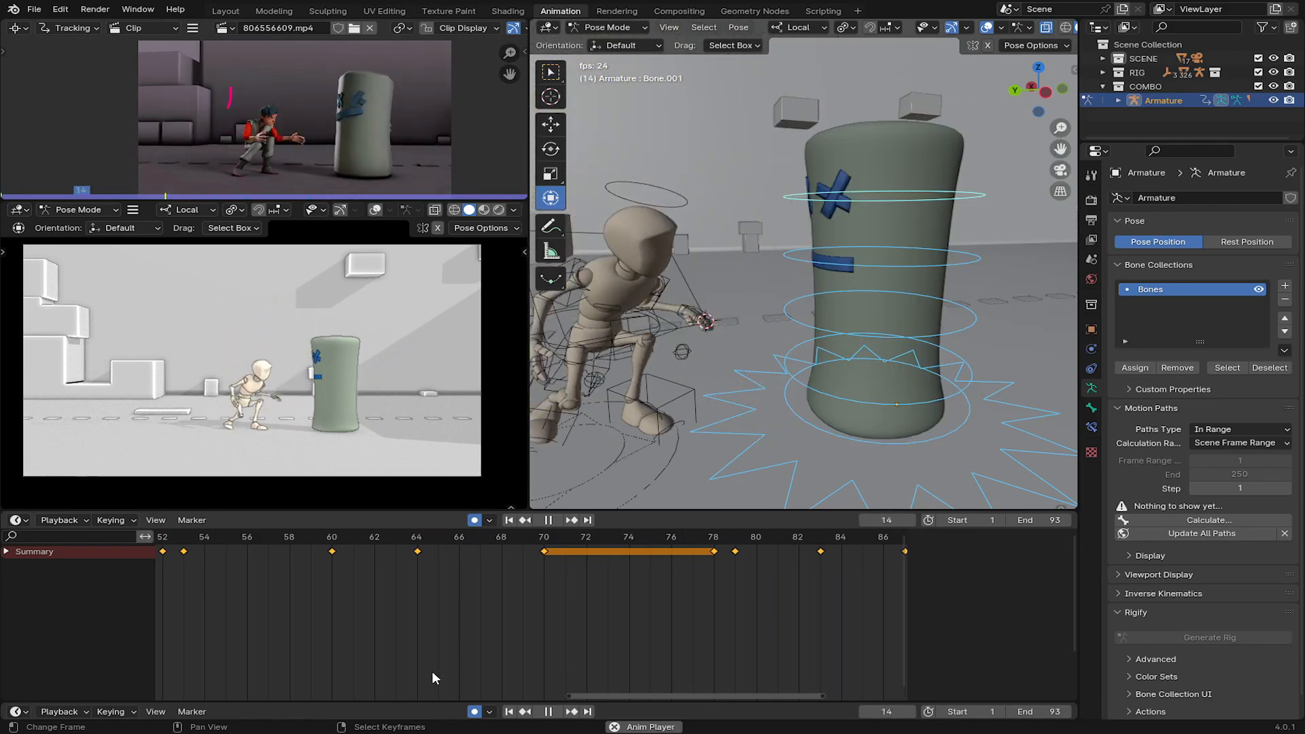
pyautogui.press('space')
pyautogui.scroll(-3, 398, 647)
pyautogui.click(286, 576)
pyautogui.moveTo(287, 581); pyautogui.dragTo(267, 577)
pyautogui.click(793, 314)
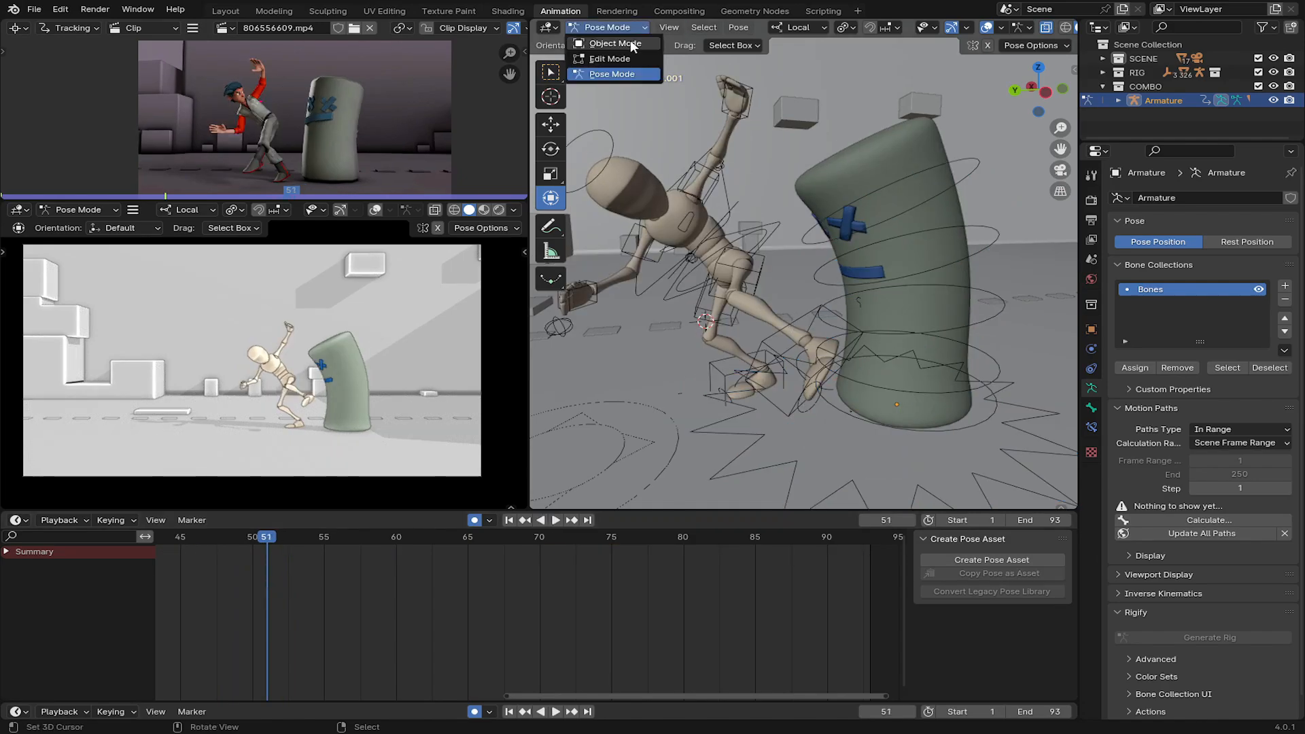
# Switch from the bag's armature to posing the character rig, and reposition its foot control at frame 51.
pyautogui.click(632, 45)
pyautogui.click(707, 191)
pyautogui.click(626, 29)
pyautogui.click(617, 74)
pyautogui.click(782, 327)
pyautogui.moveTo(785, 318); pyautogui.dragTo(765, 316, button='middle')
pyautogui.press('g')
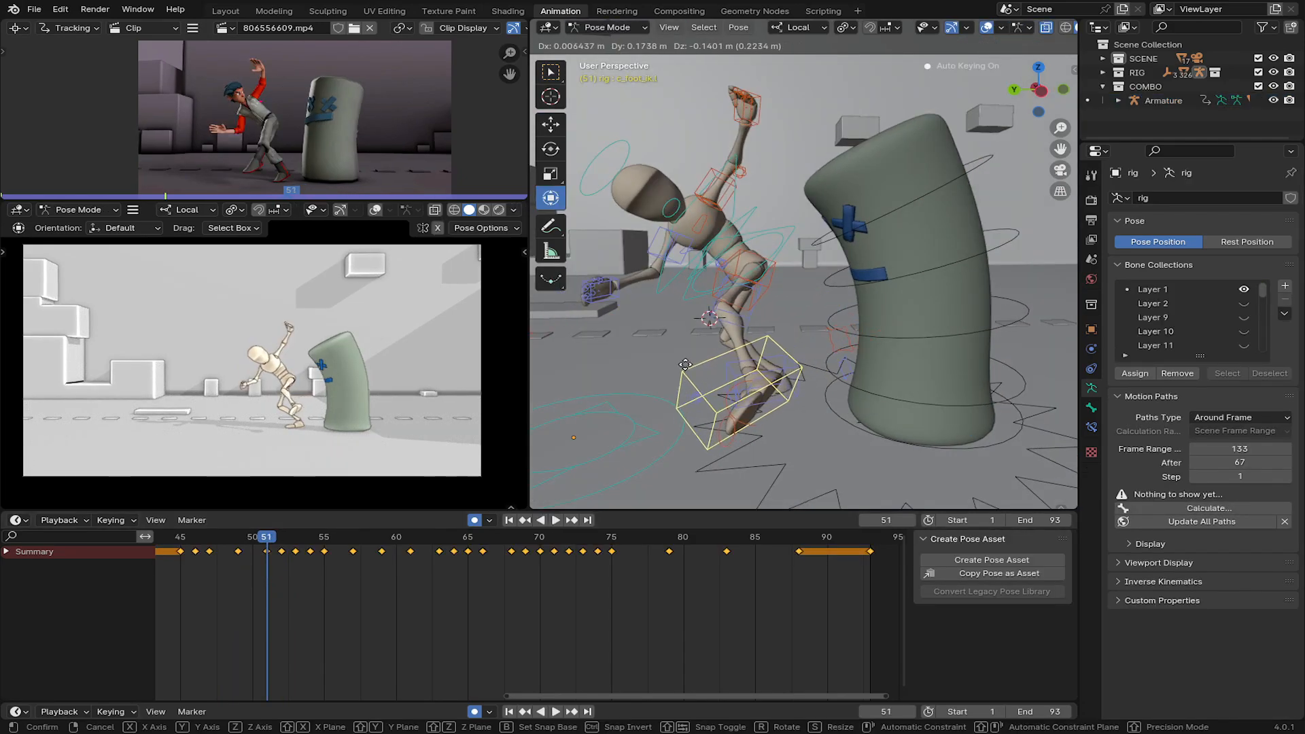
pyautogui.click(670, 382)
# Scrub to frame 50 to check the step, leave posing on the character, and return to posing the punching bag's armature.
pyautogui.press('space')
pyautogui.moveTo(226, 557); pyautogui.dragTo(251, 573)
pyautogui.click(615, 44)
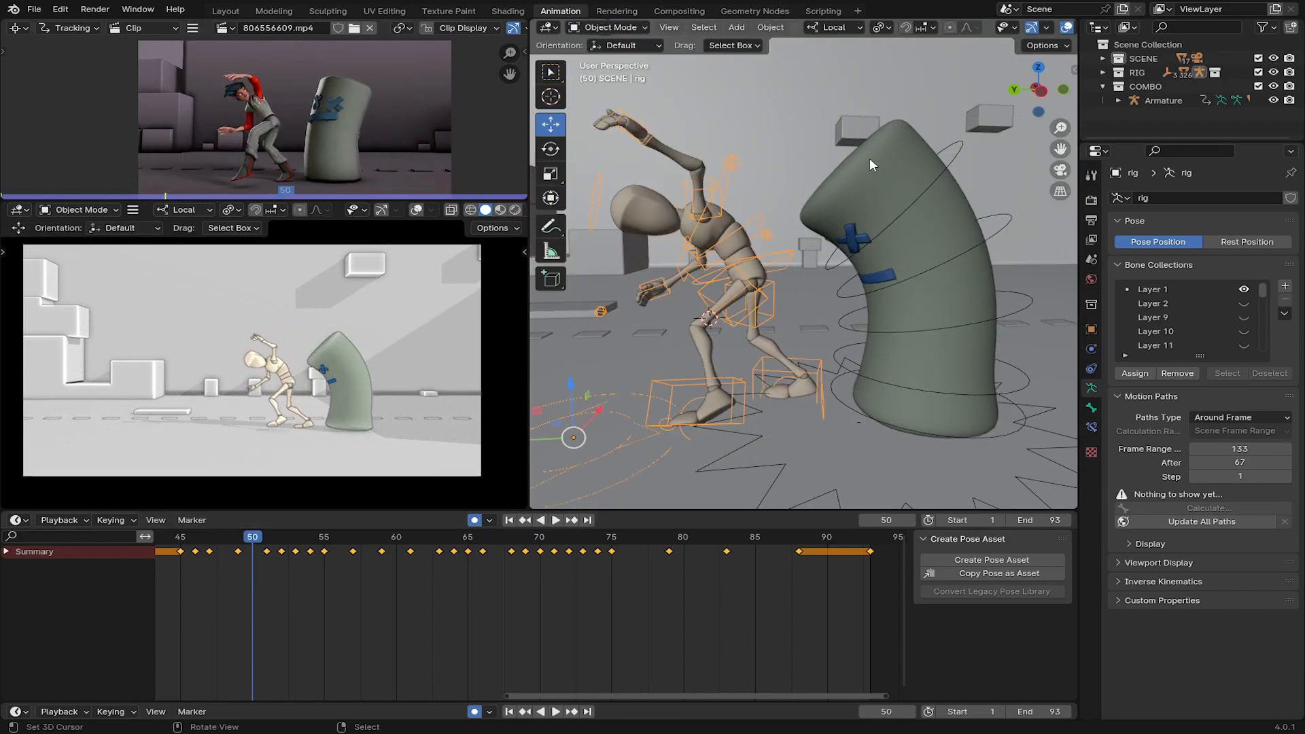
pyautogui.click(618, 11)
pyautogui.click(560, 10)
pyautogui.click(610, 27)
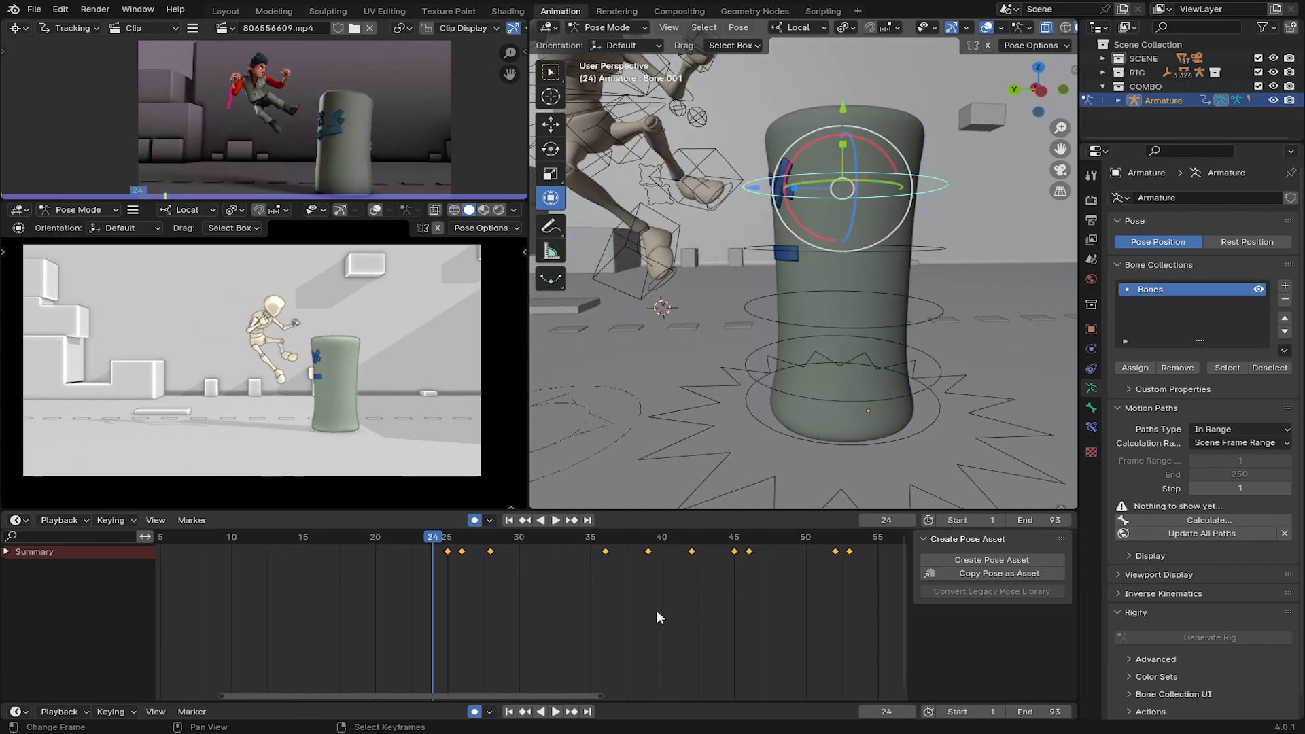
# Scrub to the first kick's impact at frame 26 and rotate the bag's upper bones to shape the bend.
pyautogui.scroll(6, 544, 578)
pyautogui.moveTo(517, 560); pyautogui.dragTo(539, 556)
pyautogui.moveTo(705, 335); pyautogui.dragTo(727, 340, button='middle')
pyautogui.moveTo(912, 153); pyautogui.dragTo(906, 146)
pyautogui.rightClick(938, 270)
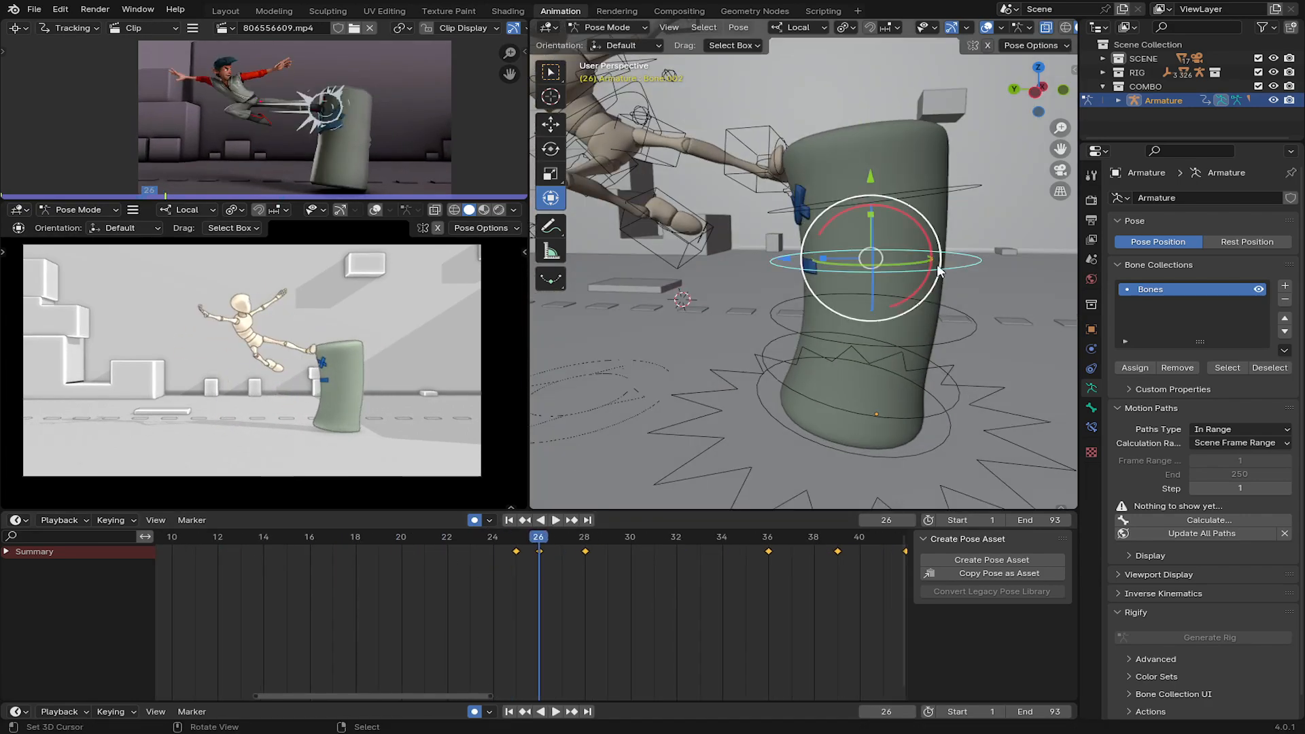
pyautogui.moveTo(932, 265); pyautogui.dragTo(906, 217)
# Rotate several of the bag's bones together at frame 27, and play back the first impact.
pyautogui.click(557, 521)
pyautogui.rightClick(908, 219)
pyautogui.keyDown('shift'); pyautogui.rightClick(939, 312); pyautogui.keyUp('shift')
pyautogui.keyDown('shift'); pyautogui.rightClick(950, 249); pyautogui.keyUp('shift')
pyautogui.moveTo(911, 274); pyautogui.dragTo(898, 273)
pyautogui.press('space')
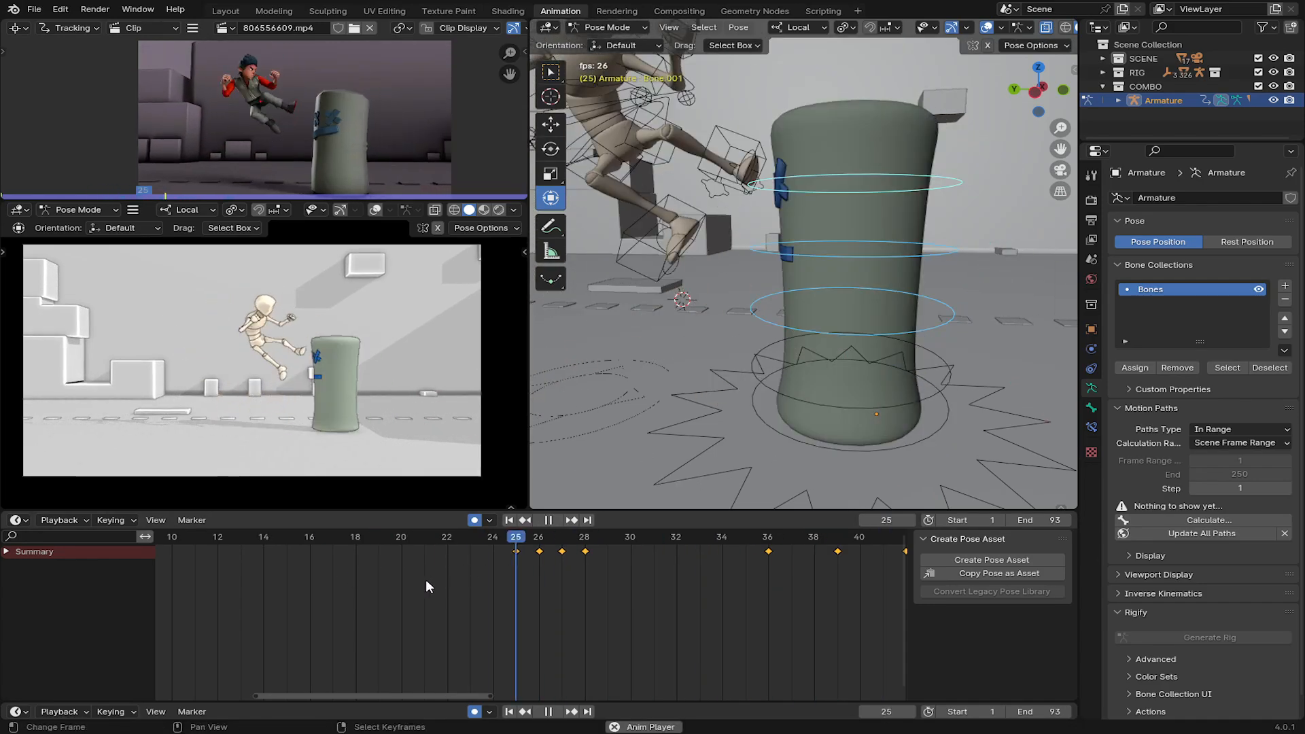
pyautogui.press('space')
# Rotate the bag's upper bones at frame 44 ahead of the second kick's impact, and scrub on to frame 48.
pyautogui.moveTo(530, 579); pyautogui.dragTo(804, 590)
pyautogui.moveTo(806, 592); pyautogui.dragTo(517, 593, button='middle')
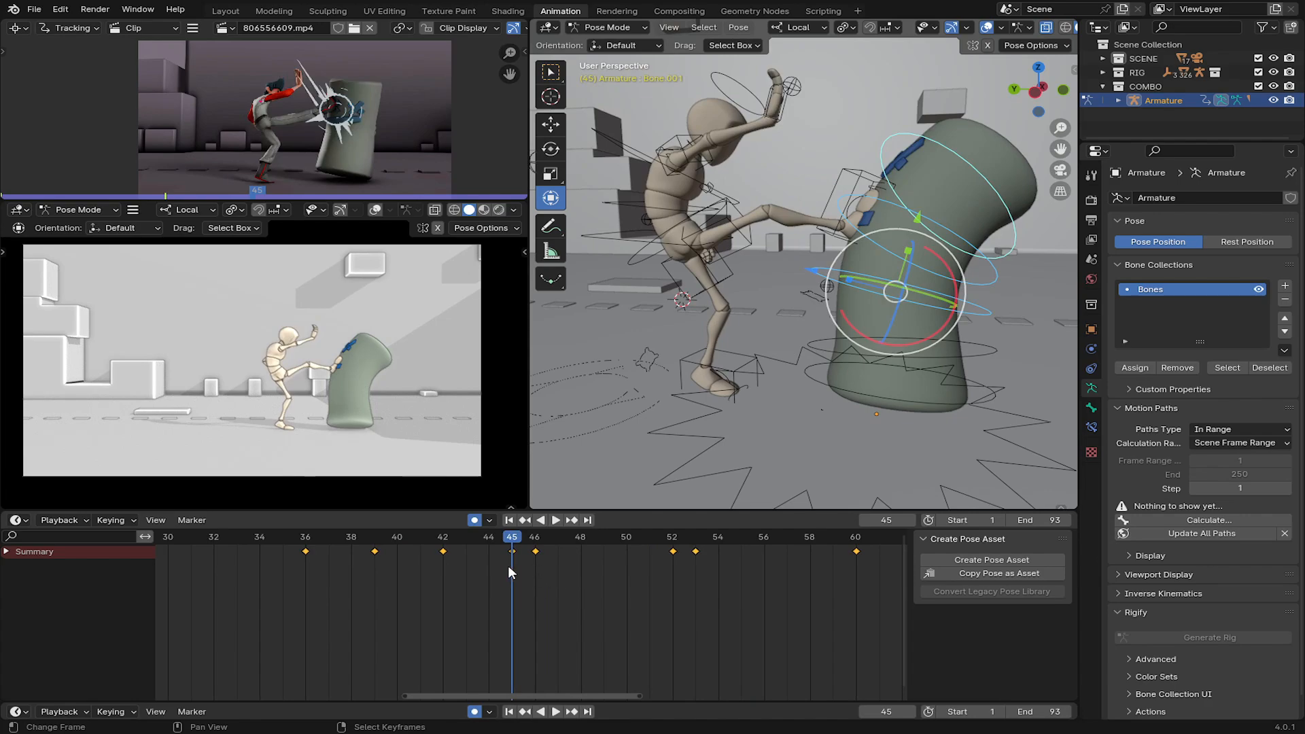
pyautogui.moveTo(507, 566)
pyautogui.mouseDown()
pyautogui.moveTo(442, 556)
pyautogui.moveTo(502, 569)
pyautogui.mouseUp()
pyautogui.moveTo(979, 266); pyautogui.dragTo(982, 270)
pyautogui.moveTo(527, 547); pyautogui.dragTo(583, 560)
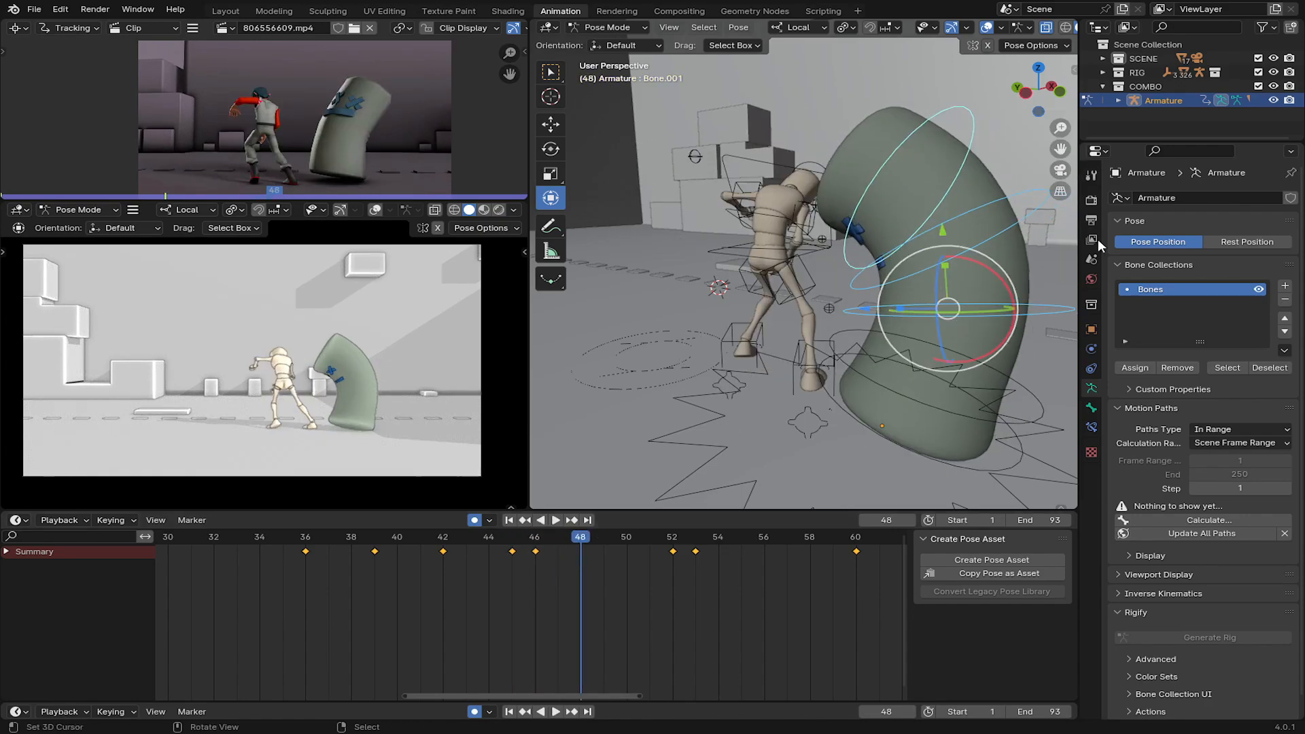
# Rotate the bag's selected upper bones at frame 48 and select the base bone.
pyautogui.moveTo(1010, 305); pyautogui.dragTo(947, 457)
pyautogui.rightClick(980, 463)
pyautogui.rightClick(946, 456)
pyautogui.moveTo(944, 449); pyautogui.dragTo(842, 299, button='middle')
pyautogui.click(800, 28)
pyautogui.click(807, 74)
pyautogui.moveTo(812, 367); pyautogui.dragTo(791, 302, button='middle')
pyautogui.click(796, 28)
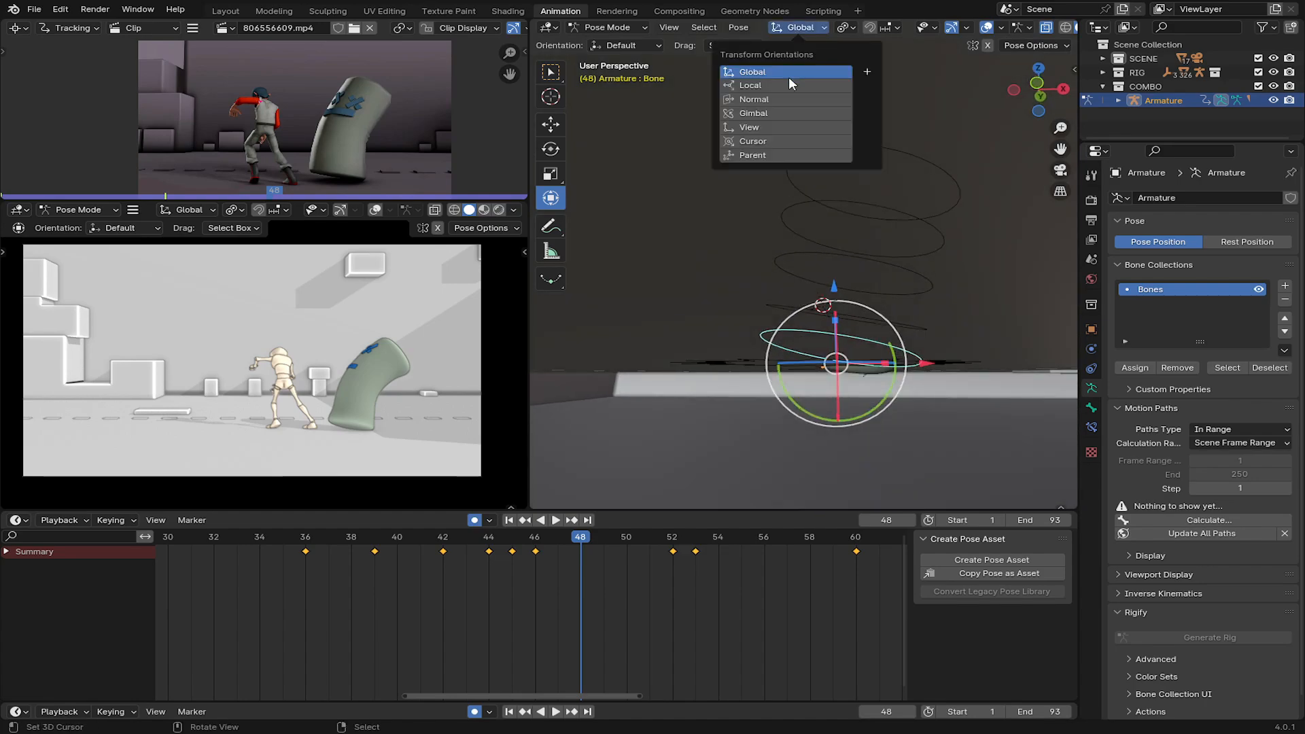
pyautogui.click(790, 86)
# Rotate the bag's base bone at frame 48 in Local orientation, checking the tilt from several sides.
pyautogui.moveTo(833, 210); pyautogui.dragTo(927, 311, button='middle')
pyautogui.moveTo(918, 339); pyautogui.dragTo(903, 320)
pyautogui.moveTo(901, 319); pyautogui.dragTo(755, 306, button='middle')
pyautogui.moveTo(792, 320)
pyautogui.mouseDown()
pyautogui.moveTo(782, 299)
pyautogui.moveTo(796, 319)
pyautogui.mouseUp()
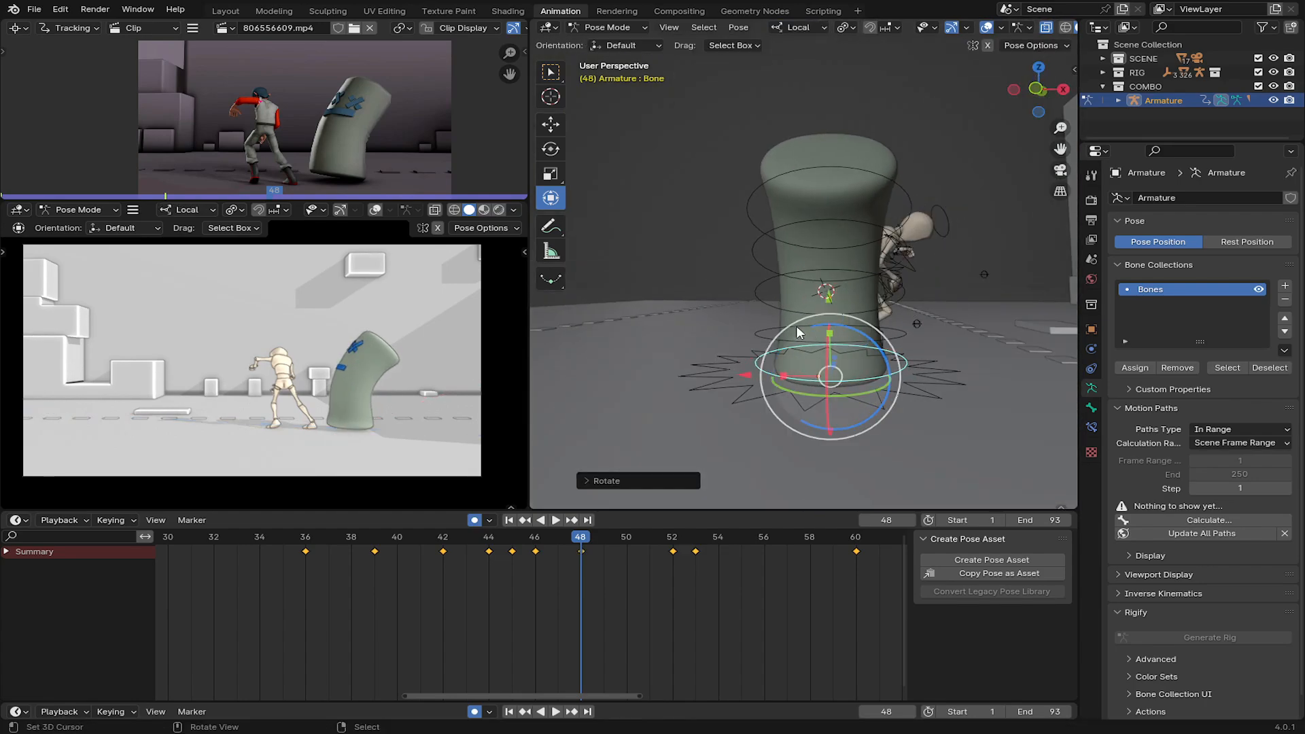
pyautogui.moveTo(797, 329); pyautogui.dragTo(942, 309, button='middle')
pyautogui.moveTo(915, 330); pyautogui.dragTo(918, 348)
# Scrub the swing back to frame 48 and snap the 3D cursor to the base of the punching bag.
pyautogui.press('space')
pyautogui.moveTo(476, 566); pyautogui.dragTo(673, 557)
pyautogui.click(586, 545)
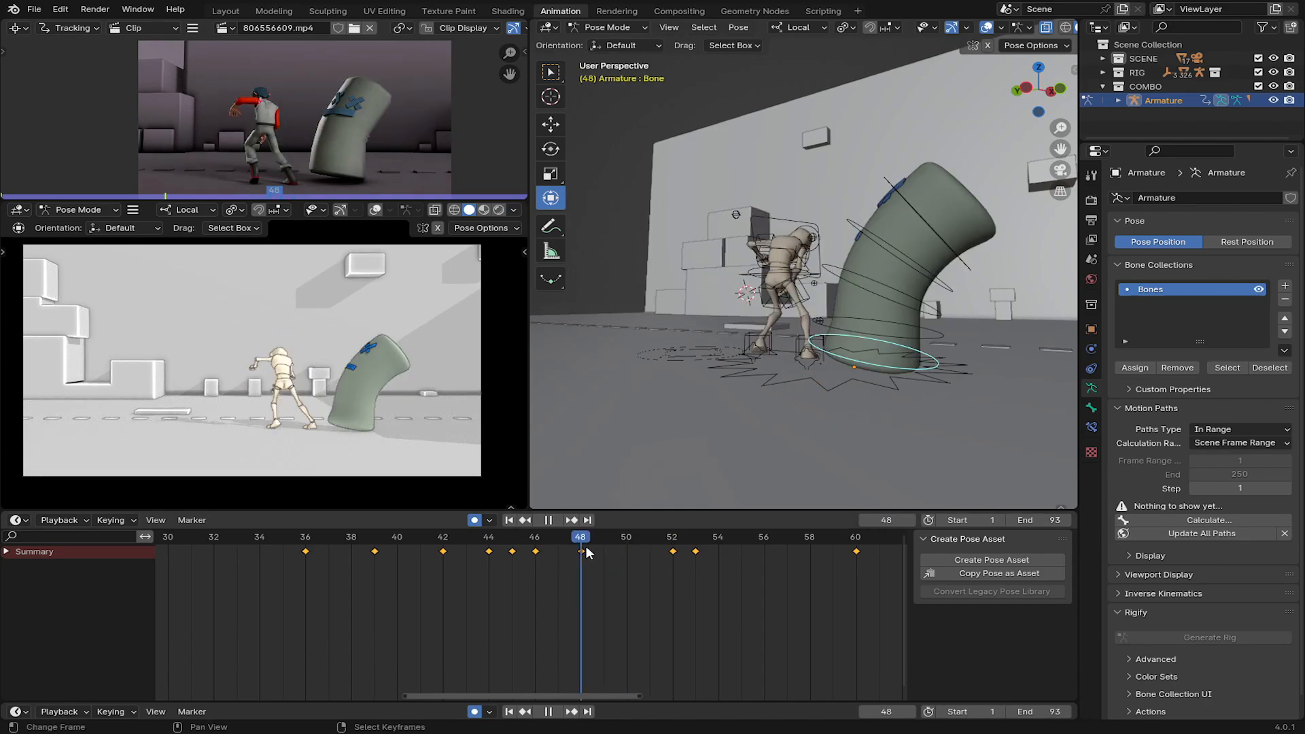
pyautogui.hotkey('shift', 's')
pyautogui.hotkey('ctrl', 'z')
pyautogui.hotkey('shift', 's')
pyautogui.click(758, 471)
# Adjust the bag's base bone at frame 52 and play back the motion.
pyautogui.click(672, 556)
pyautogui.moveTo(762, 378); pyautogui.dragTo(824, 369, button='middle')
pyautogui.moveTo(789, 352); pyautogui.dragTo(806, 350)
pyautogui.press('space')
pyautogui.press('space')
# Move the base bone's keyframe from frame 52 to frame 53.
pyautogui.click(702, 565)
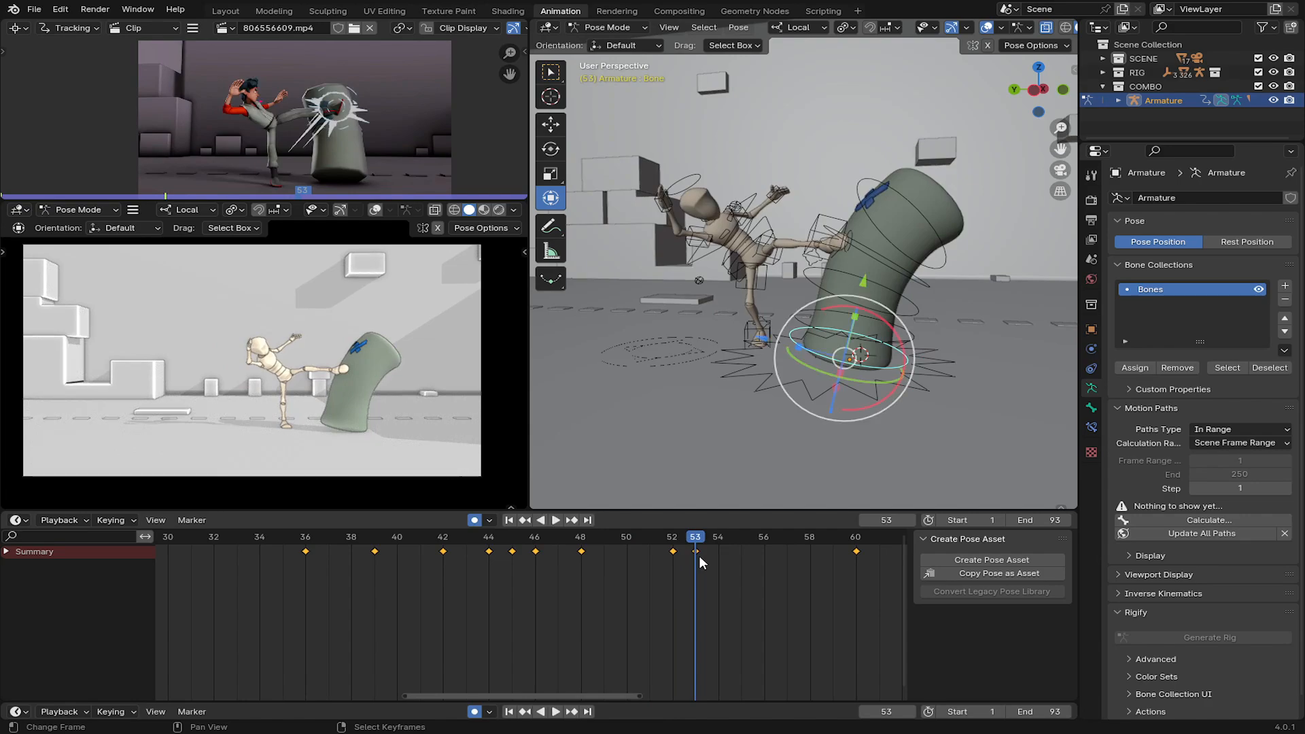
pyautogui.moveTo(672, 551); pyautogui.dragTo(692, 560, button='right')
pyautogui.moveTo(692, 562)
pyautogui.mouseDown()
pyautogui.moveTo(645, 562)
pyautogui.moveTo(687, 564)
pyautogui.mouseUp()
# Rotate the bag's upper section at frame 53 and keyframe all of the bag's bones.
pyautogui.moveTo(802, 340); pyautogui.dragTo(781, 338, button='middle')
pyautogui.click(831, 237)
pyautogui.moveTo(926, 231); pyautogui.dragTo(934, 264)
pyautogui.click(726, 556)
pyautogui.click(700, 585)
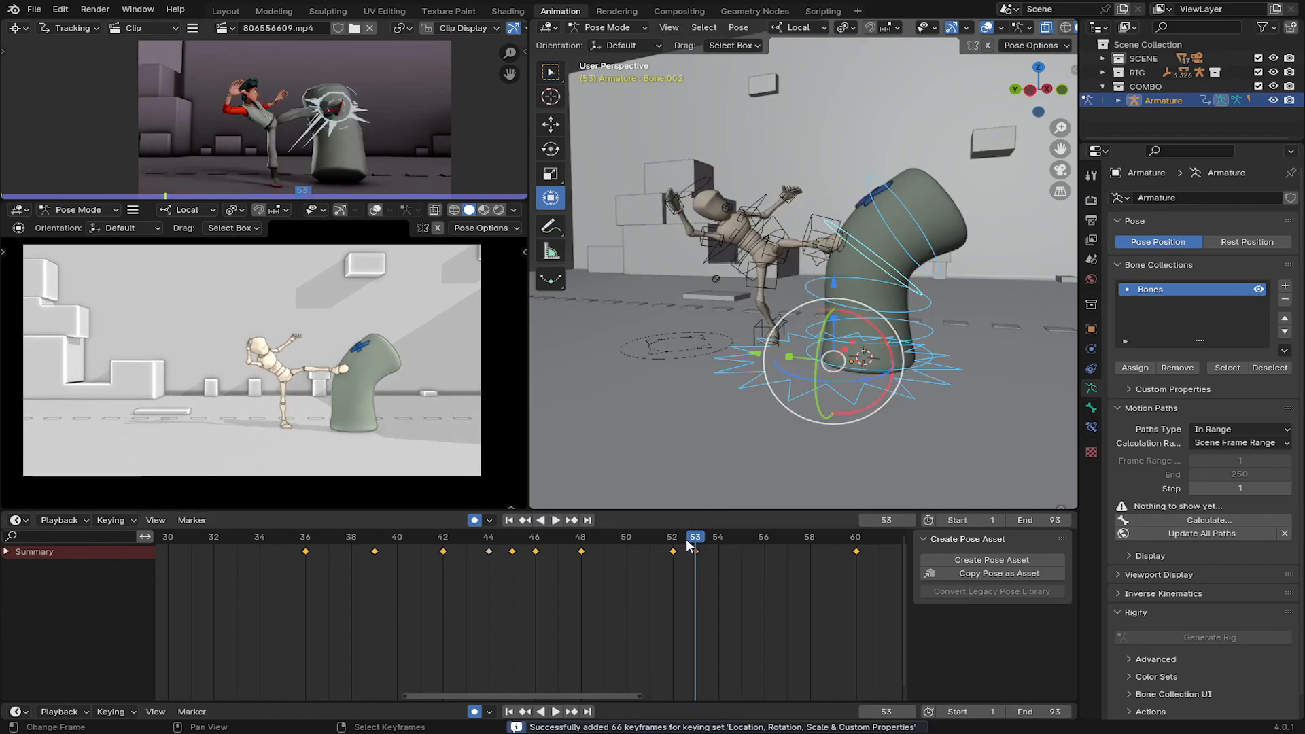
# Bend the bag's lower and middle bones further back at frame 53, and scrub from frame 50 to check the hit.
pyautogui.moveTo(688, 545); pyautogui.dragTo(695, 548)
pyautogui.click(838, 369)
pyautogui.moveTo(884, 311); pyautogui.dragTo(904, 317)
pyautogui.moveTo(903, 317); pyautogui.dragTo(900, 308, button='middle')
pyautogui.moveTo(895, 292); pyautogui.dragTo(896, 289)
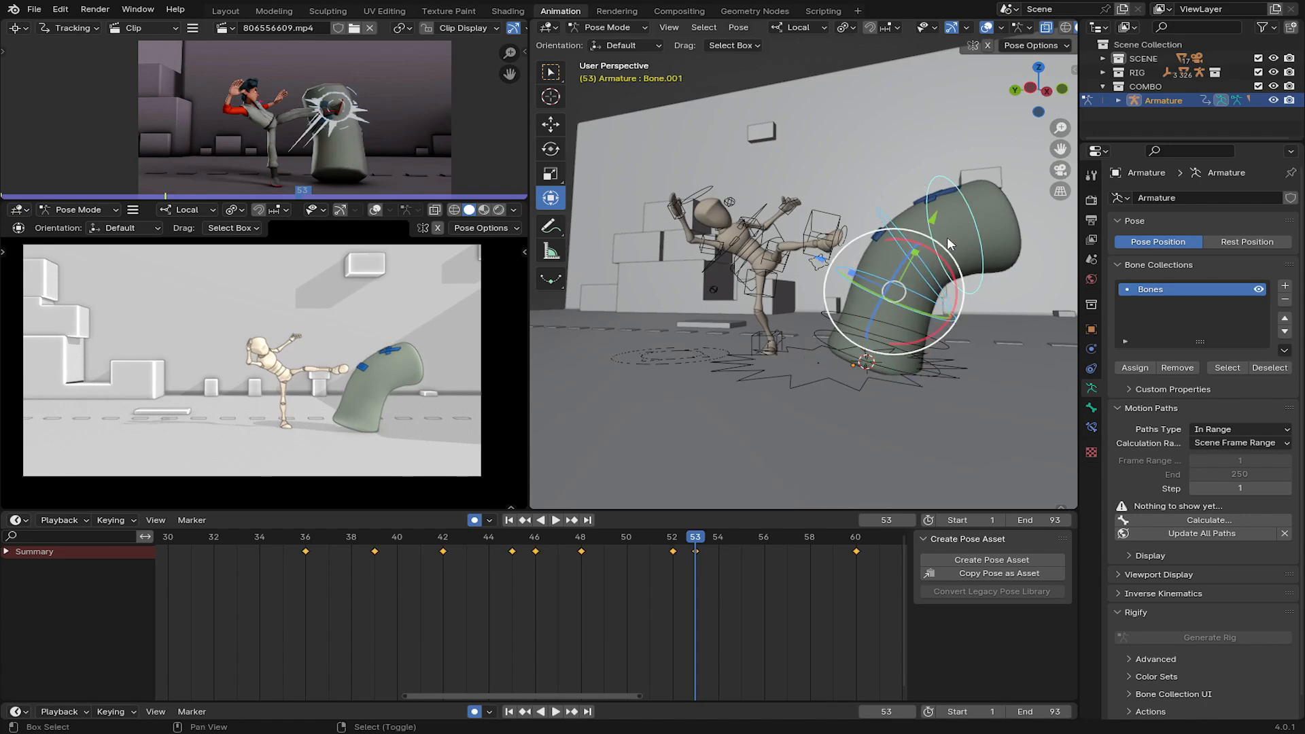
pyautogui.click(899, 241)
pyautogui.moveTo(631, 553); pyautogui.dragTo(696, 549)
# Shift the bag's base bone along the X axis at frame 53 and play back the hit.
pyautogui.click(867, 360)
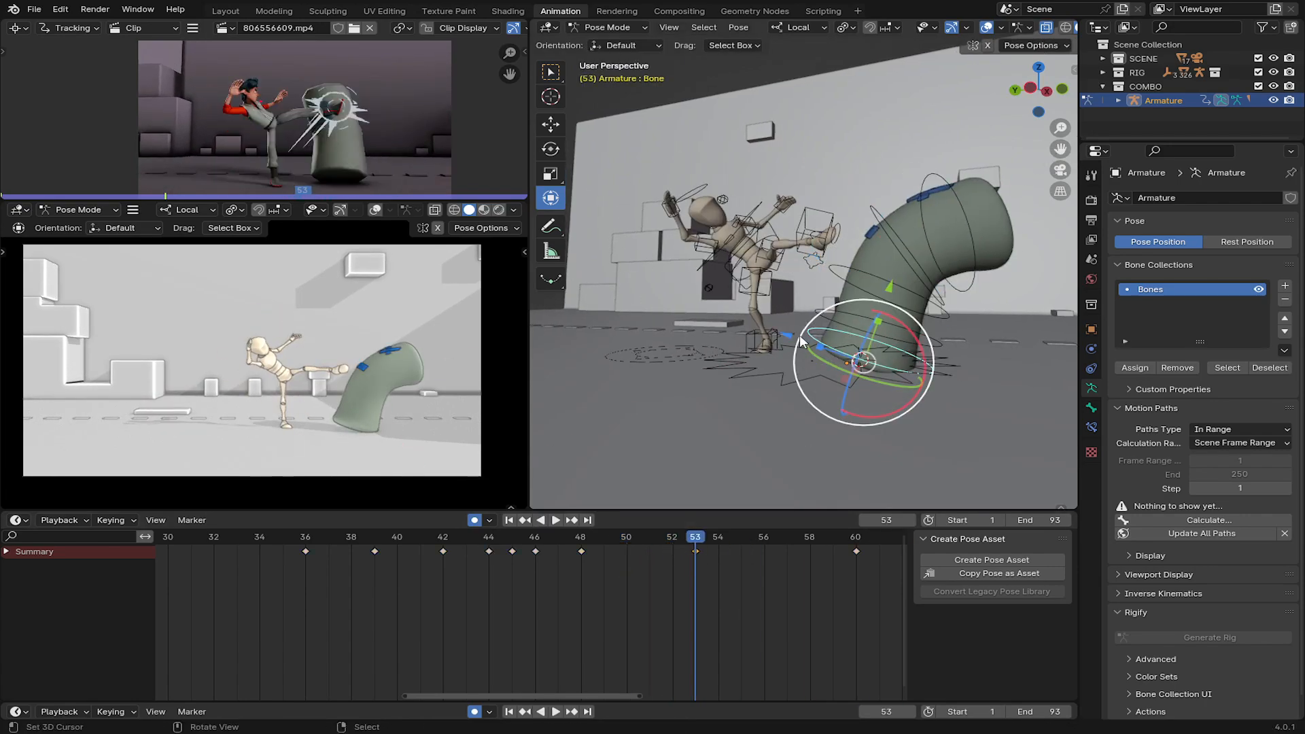
pyautogui.moveTo(867, 360); pyautogui.dragTo(849, 343, button='middle')
pyautogui.press('g')
pyautogui.press('x')
pyautogui.moveTo(748, 344); pyautogui.dragTo(747, 344)
pyautogui.click(552, 553)
pyautogui.press('space')
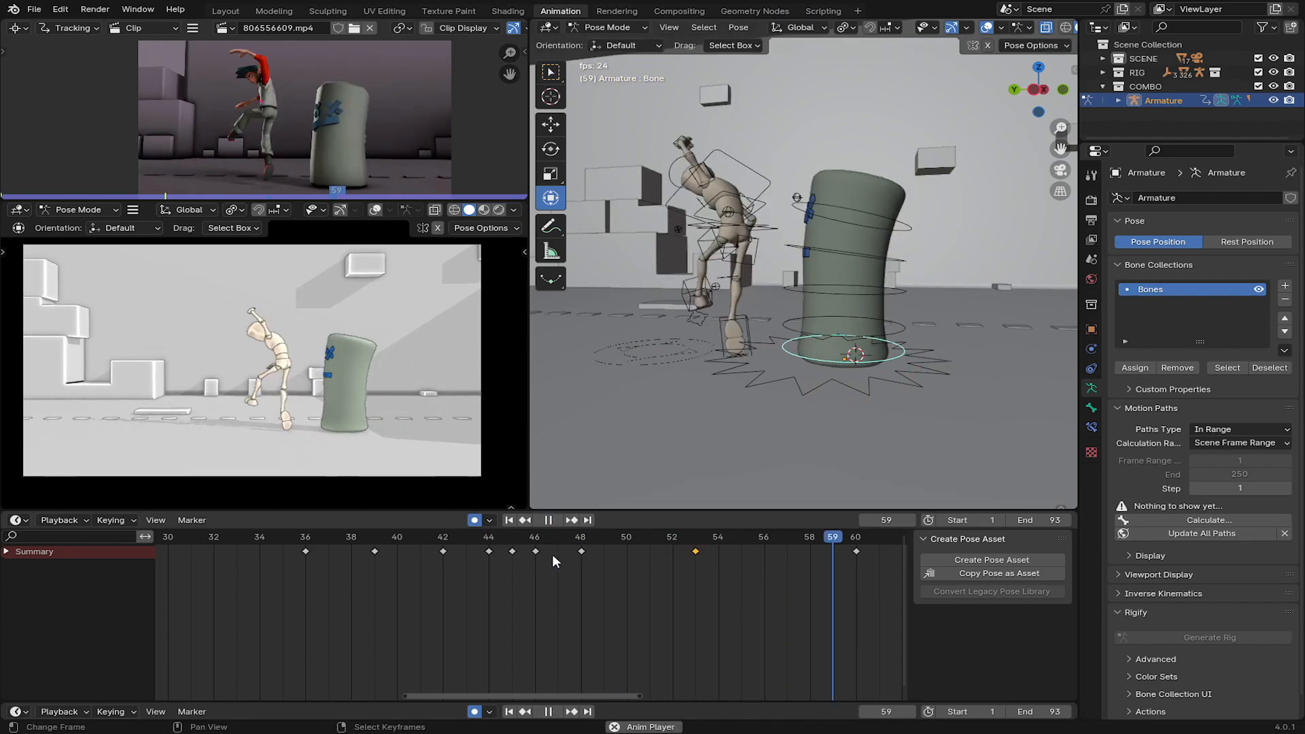
pyautogui.press('space')
# Replay the swing, move the base bone's keyframe from frame 53 to frame 50, and play it again.
pyautogui.moveTo(556, 550); pyautogui.dragTo(465, 563)
pyautogui.press('space')
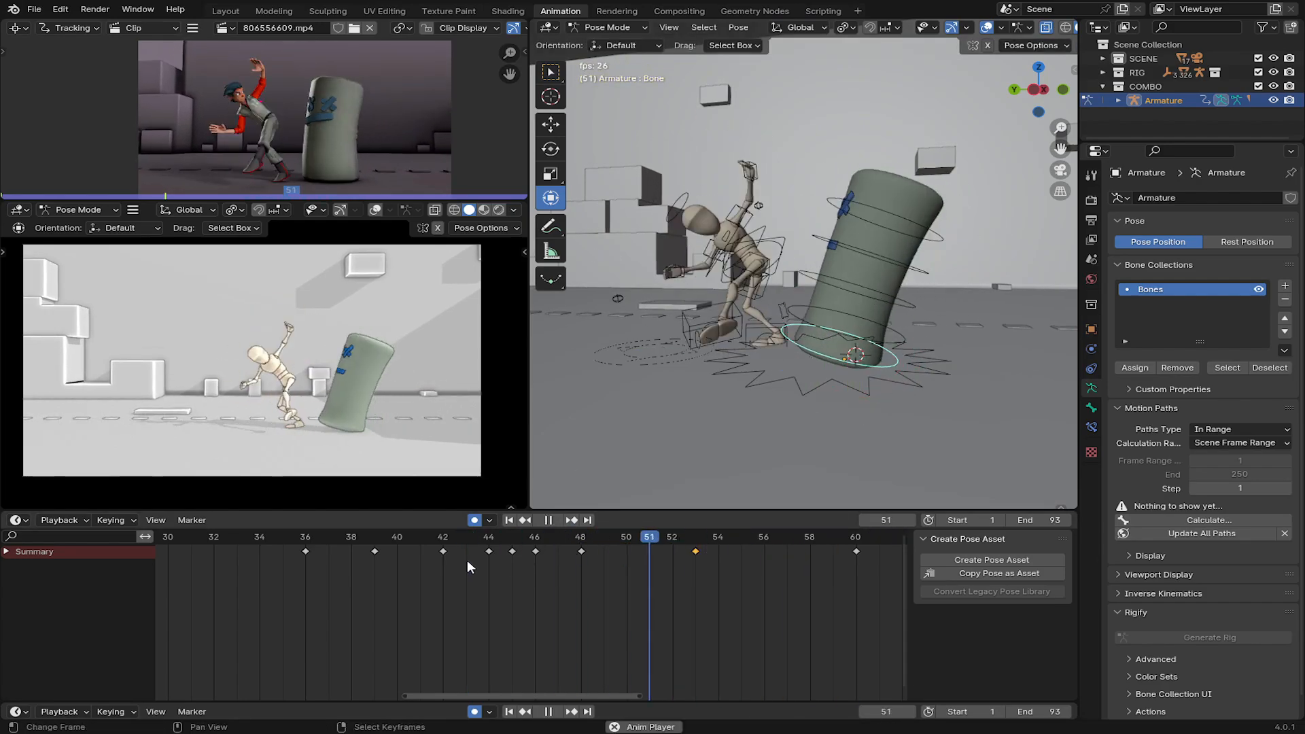
pyautogui.press('space')
pyautogui.moveTo(553, 551); pyautogui.dragTo(628, 547)
pyautogui.moveTo(696, 550); pyautogui.dragTo(626, 552, button='right')
pyautogui.click(521, 557)
pyautogui.press('space')
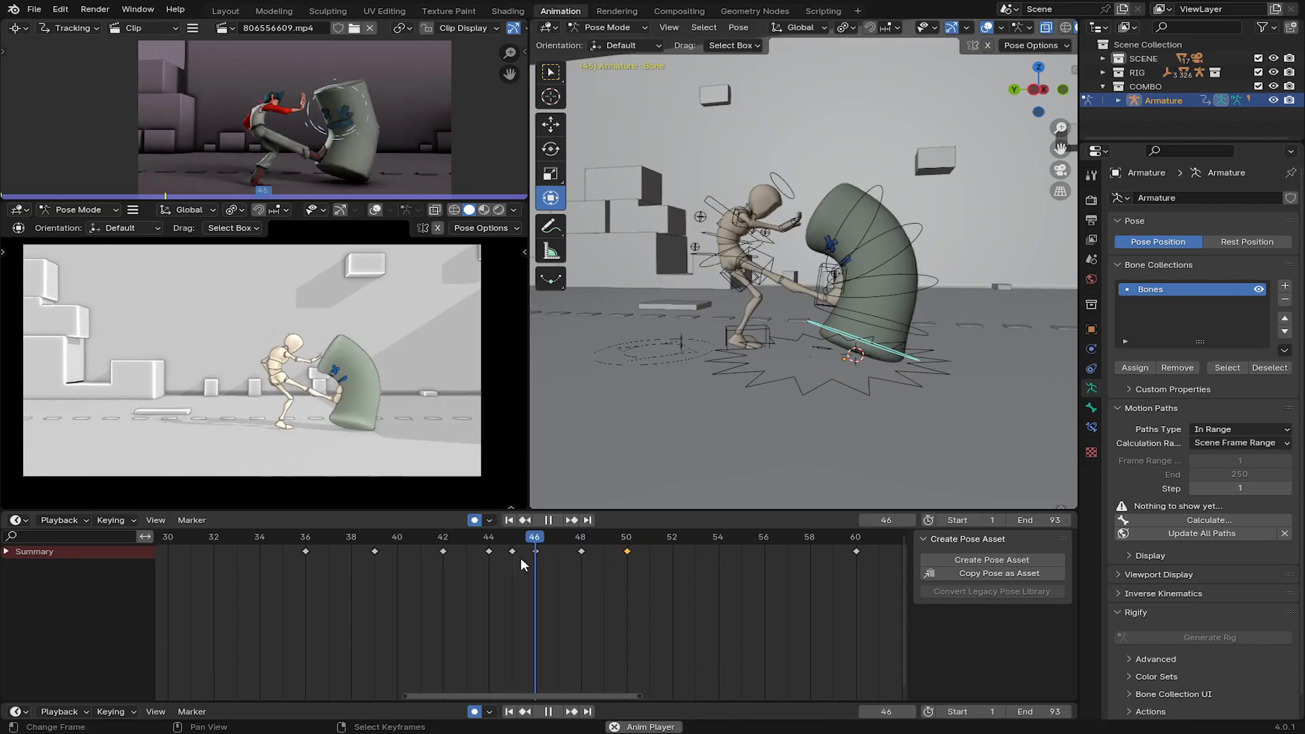
pyautogui.press('space')
# Rotate the bag's upper and middle bones together at frame 54 to bend the bag over further after the kick.
pyautogui.moveTo(624, 555); pyautogui.dragTo(708, 552)
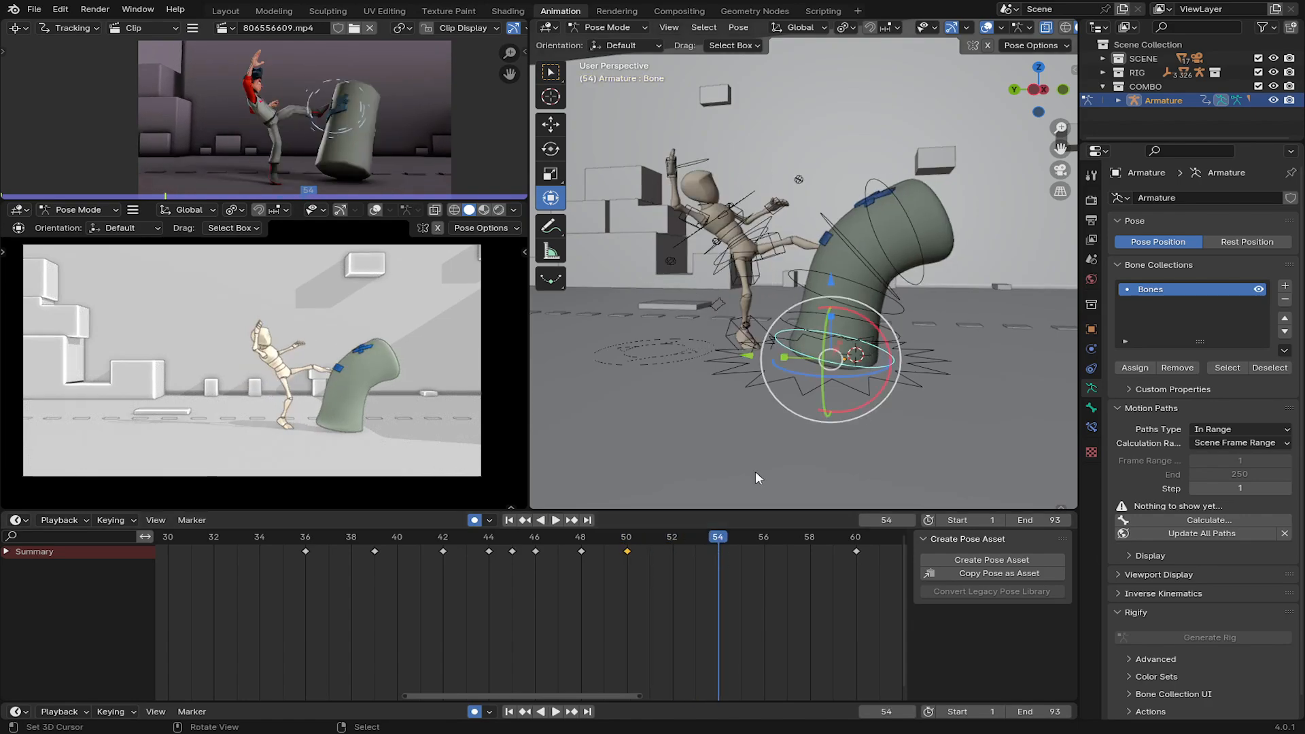
pyautogui.rightClick(876, 306)
pyautogui.keyDown('shift'); pyautogui.rightClick(882, 280); pyautogui.keyUp('shift')
pyautogui.moveTo(898, 260); pyautogui.dragTo(949, 330)
pyautogui.rightClick(895, 260)
pyautogui.keyDown('shift'); pyautogui.rightClick(897, 261); pyautogui.keyUp('shift')
pyautogui.moveTo(948, 330); pyautogui.dragTo(986, 391, button='middle')
pyautogui.moveTo(831, 296); pyautogui.dragTo(857, 292)
pyautogui.moveTo(858, 292); pyautogui.dragTo(817, 248, button='middle')
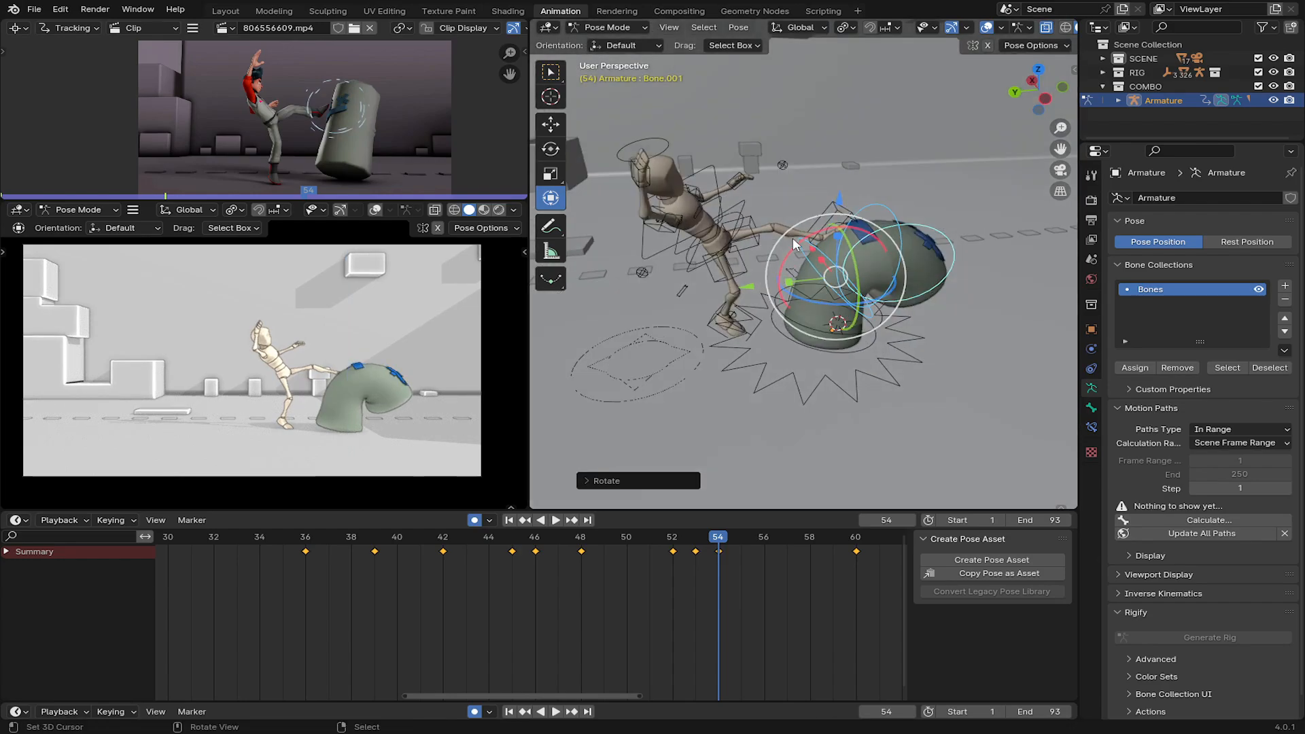
pyautogui.moveTo(798, 240); pyautogui.dragTo(789, 256)
# Rotate the bag's lower bone, Bone.004, at frame 54 to correct the arch, and play back the bend.
pyautogui.moveTo(792, 272); pyautogui.dragTo(778, 254, button='middle')
pyautogui.rightClick(792, 325)
pyautogui.rightClick(787, 299)
pyautogui.moveTo(798, 282); pyautogui.dragTo(812, 273)
pyautogui.press('space')
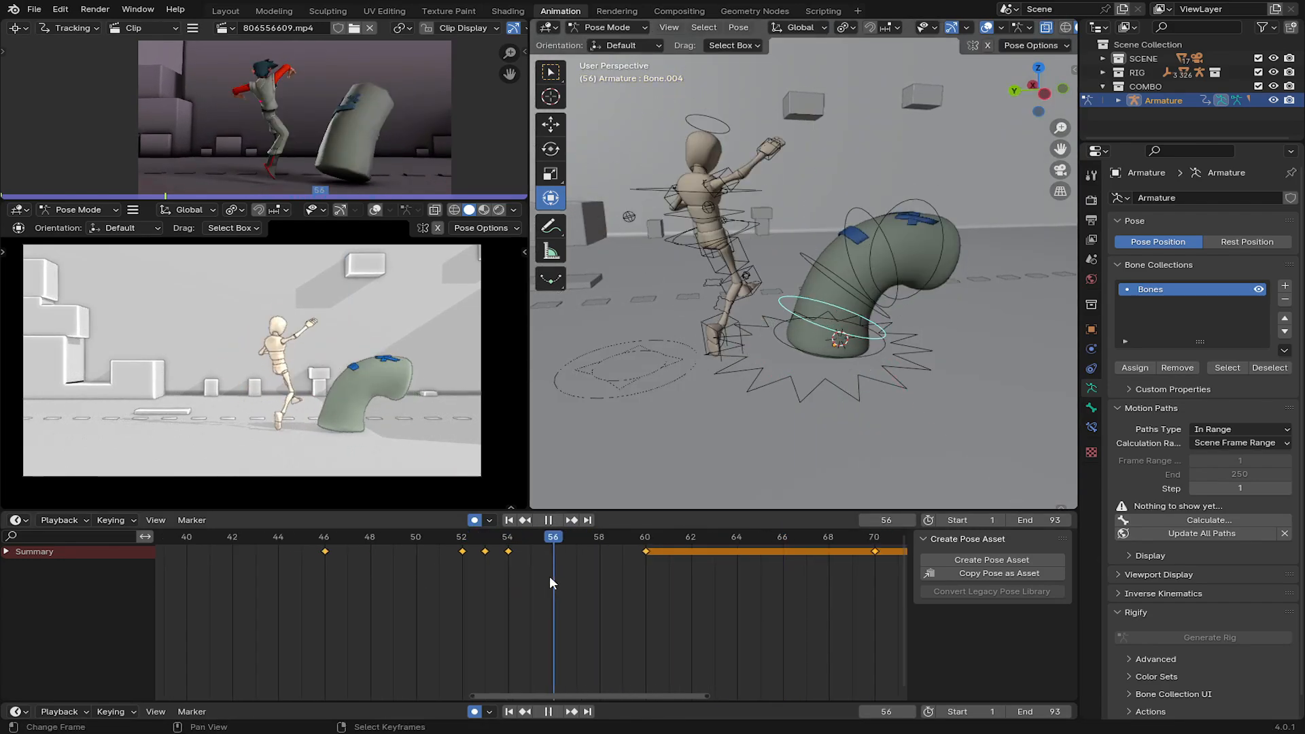
# Copy all the bag bones' keyframes from frame 60 and paste them at frame 63 to hold the upright pose.
pyautogui.moveTo(649, 589); pyautogui.dragTo(728, 580)
pyautogui.click(467, 556)
pyautogui.press('space')
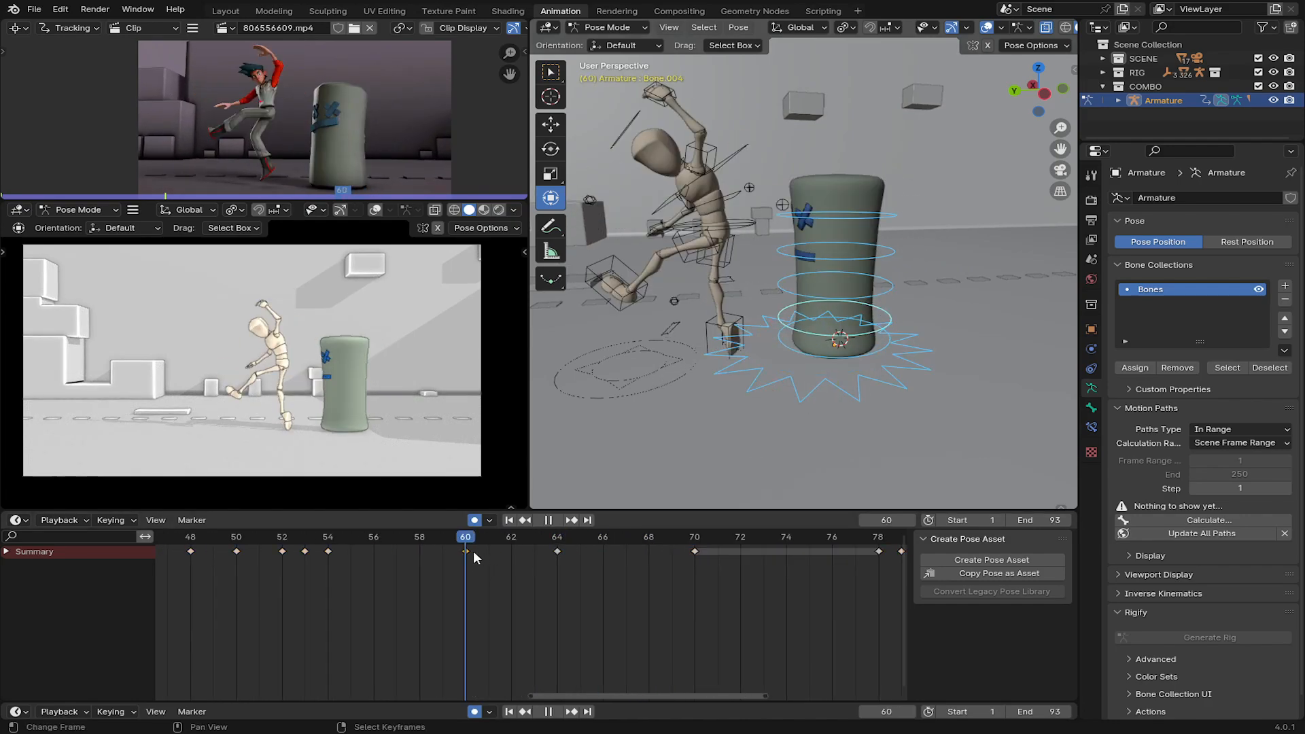
pyautogui.press('space')
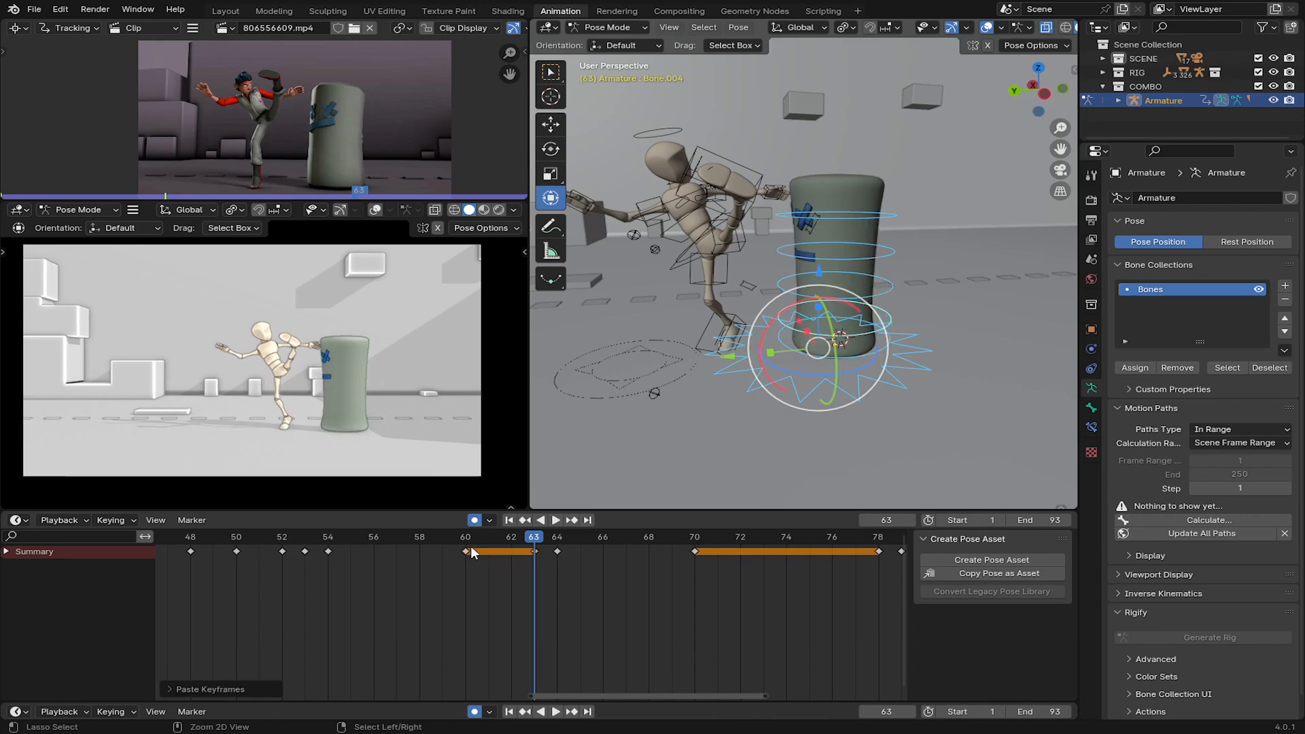
pyautogui.press('space')
# Rotate Bone.002 of the bag at frame 64 and keyframe all of the bag's bones there.
pyautogui.moveTo(542, 556)
pyautogui.mouseDown()
pyautogui.moveTo(571, 554)
pyautogui.moveTo(559, 553)
pyautogui.mouseUp()
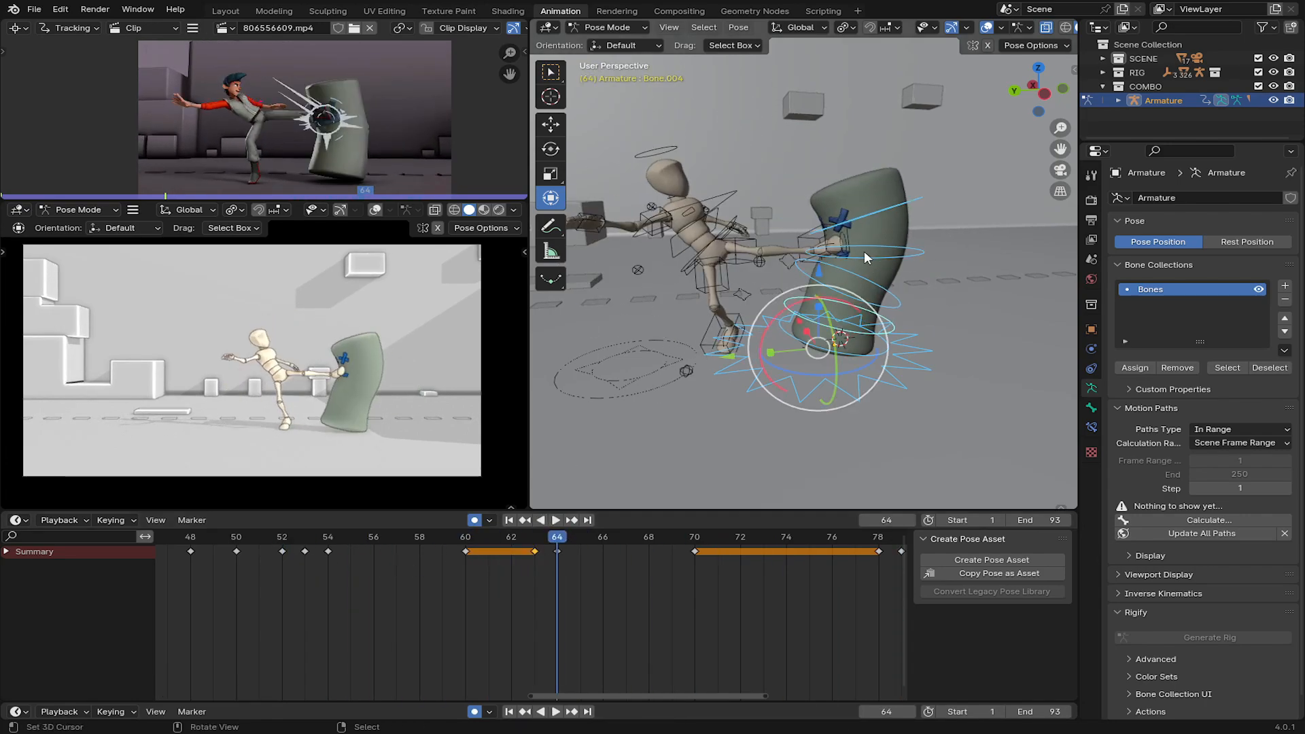
pyautogui.click(863, 254)
pyautogui.press('r')
pyautogui.press('r')
pyautogui.click(836, 206)
pyautogui.press('a')
pyautogui.press('i')
# Rotate the bag's upper bones toward the character at frame 66, and scrub through the rebound to check it.
pyautogui.click(576, 569)
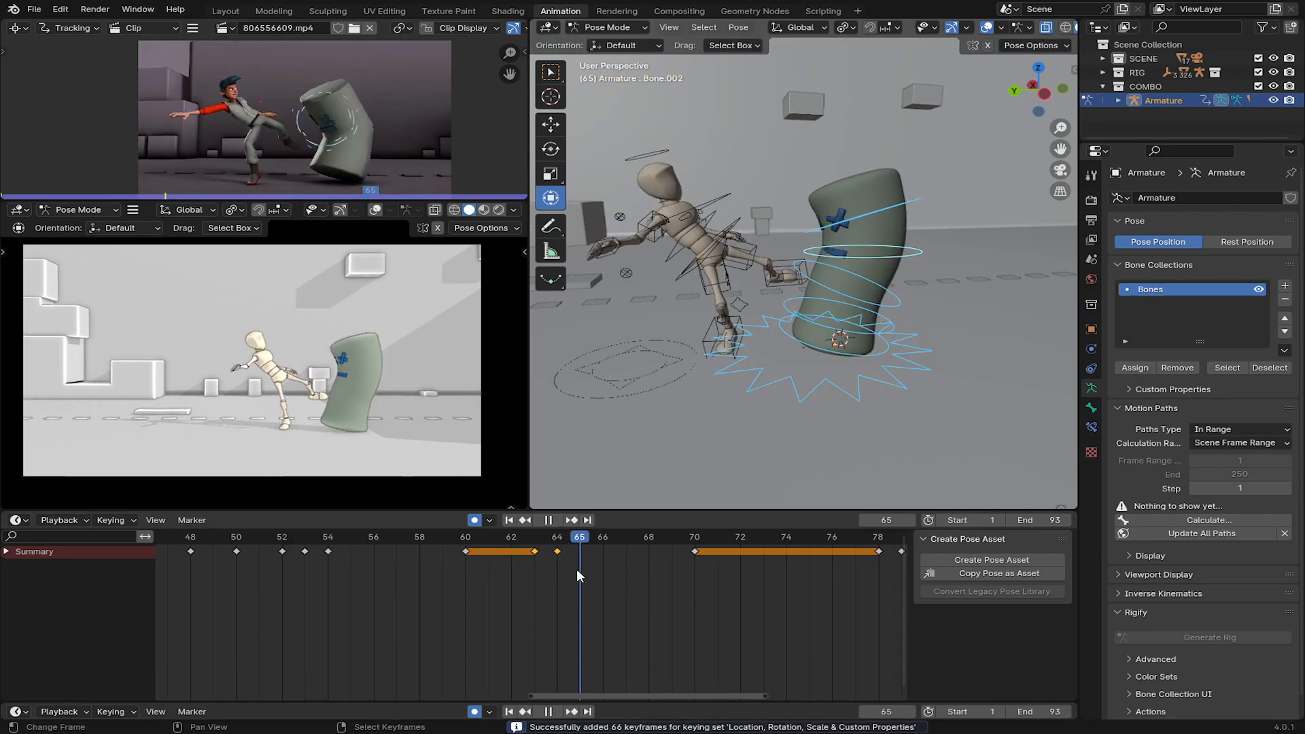
pyautogui.moveTo(873, 231); pyautogui.dragTo(830, 230)
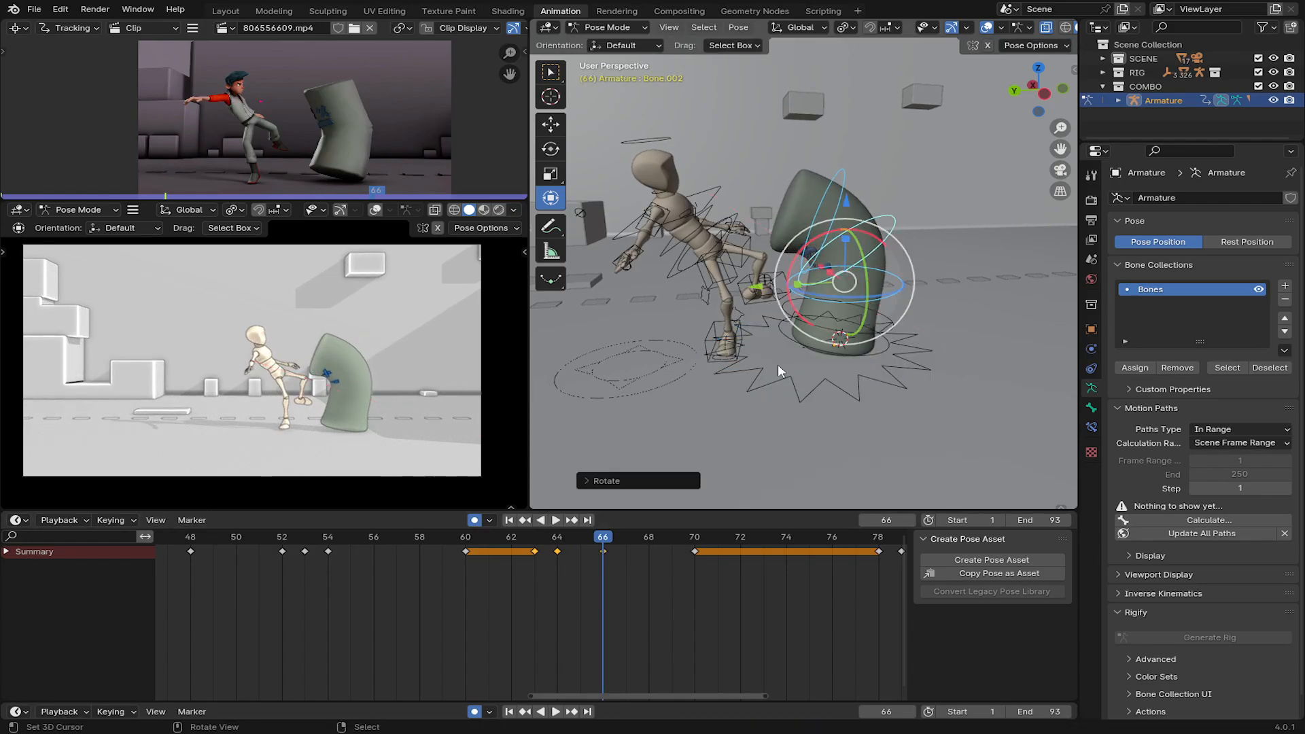
pyautogui.press('space')
pyautogui.press('space')
pyautogui.moveTo(568, 570); pyautogui.dragTo(617, 567)
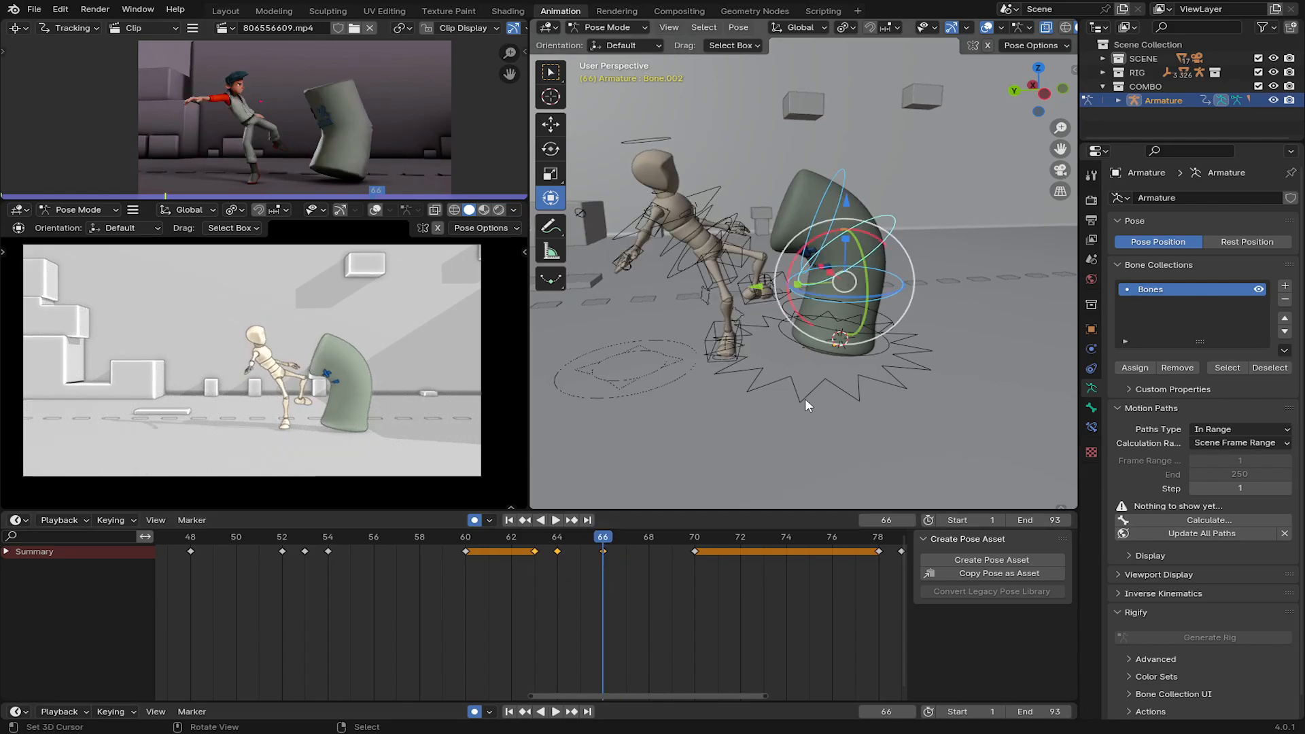
# Rotate the bag's base bone at frame 66 and play back the animation from the hit.
pyautogui.click(805, 405)
pyautogui.press('r')
pyautogui.click(796, 317)
pyautogui.click(492, 596)
pyautogui.press('space')
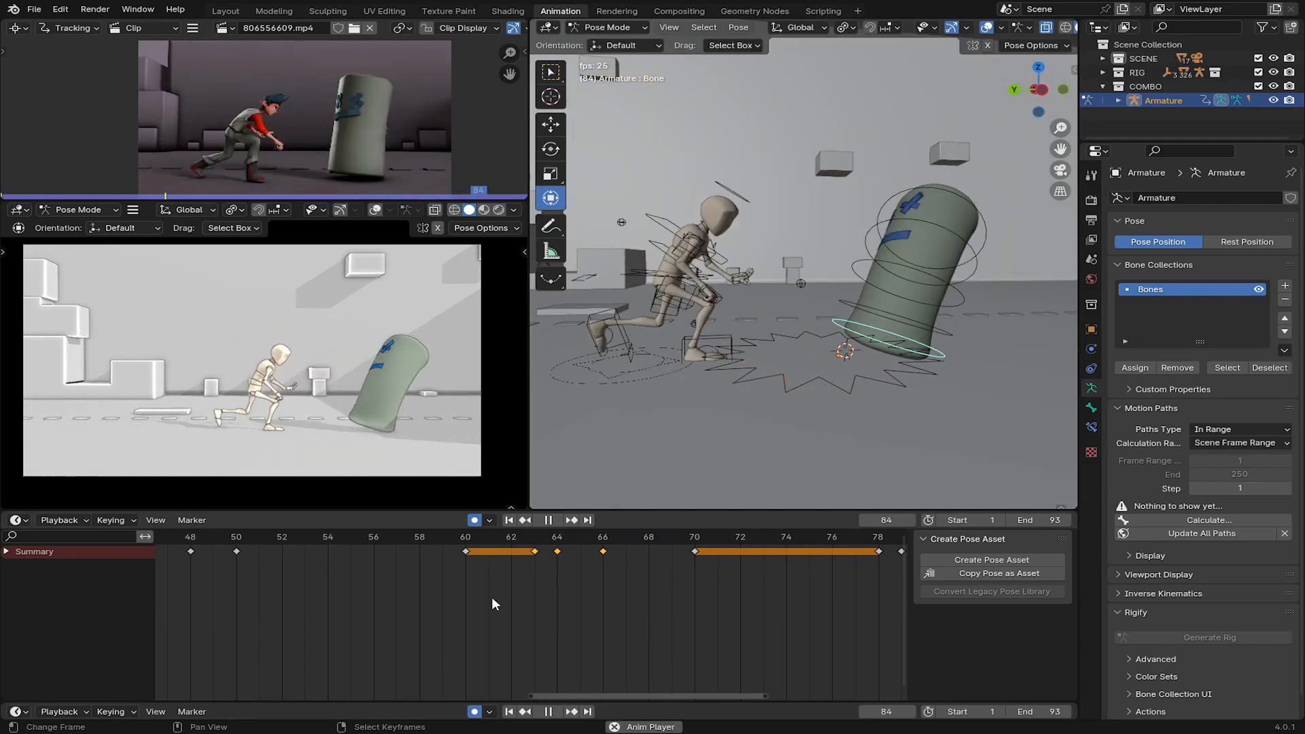
# Select the bag's upper bone at frame 79 and rotate it to adjust the final hit's bend.
pyautogui.moveTo(800, 627); pyautogui.dragTo(704, 590)
pyautogui.rightClick(919, 235)
pyautogui.moveTo(932, 243); pyautogui.dragTo(921, 221)
# Scrub back through the final hit, play the whole combo, and save the file.
pyautogui.moveTo(758, 557); pyautogui.dragTo(584, 575)
pyautogui.press('space')
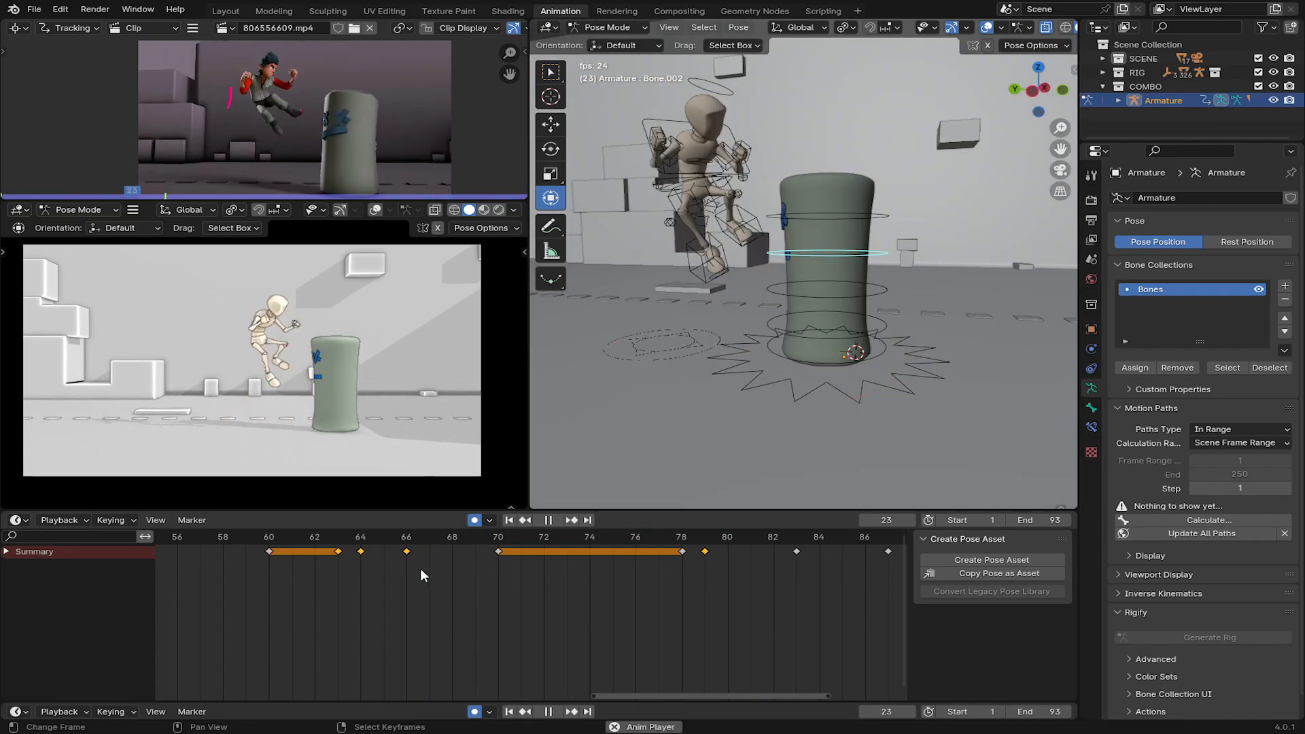
pyautogui.hotkey('ctrl', 's')
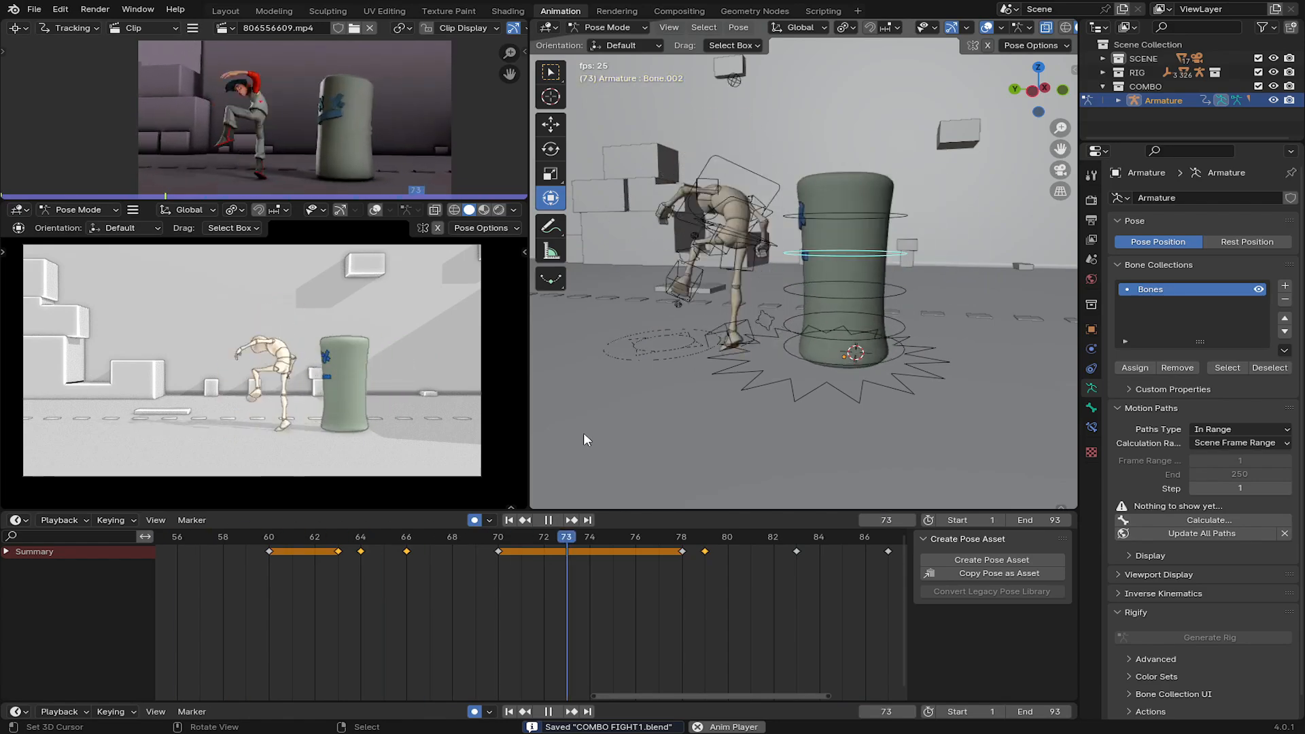